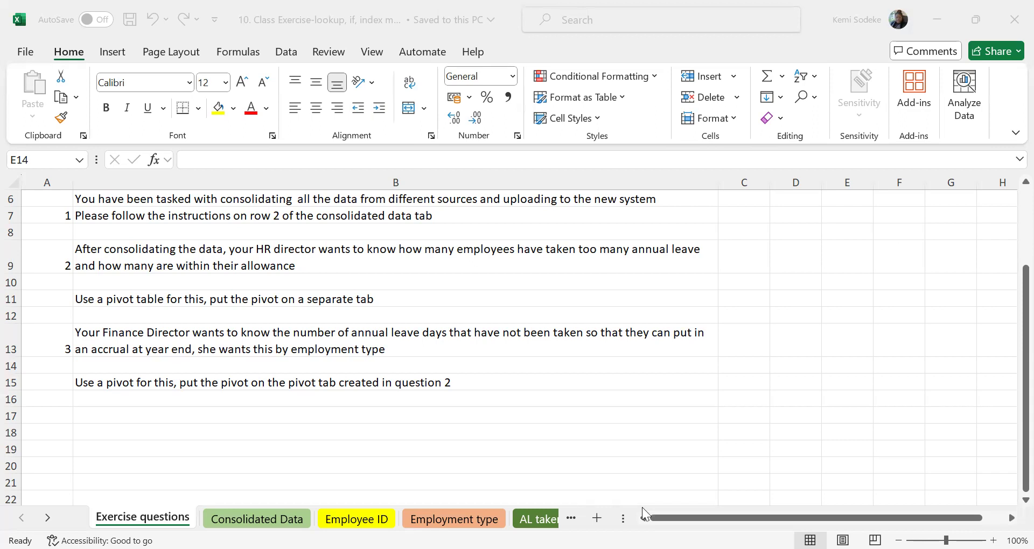
Review the exercise questions and look through the Consolidated Data, Employee ID, Employment type and AL taken sheets.
scroll(549, 410, "up", 2)
scroll(538, 399, "down", 4)
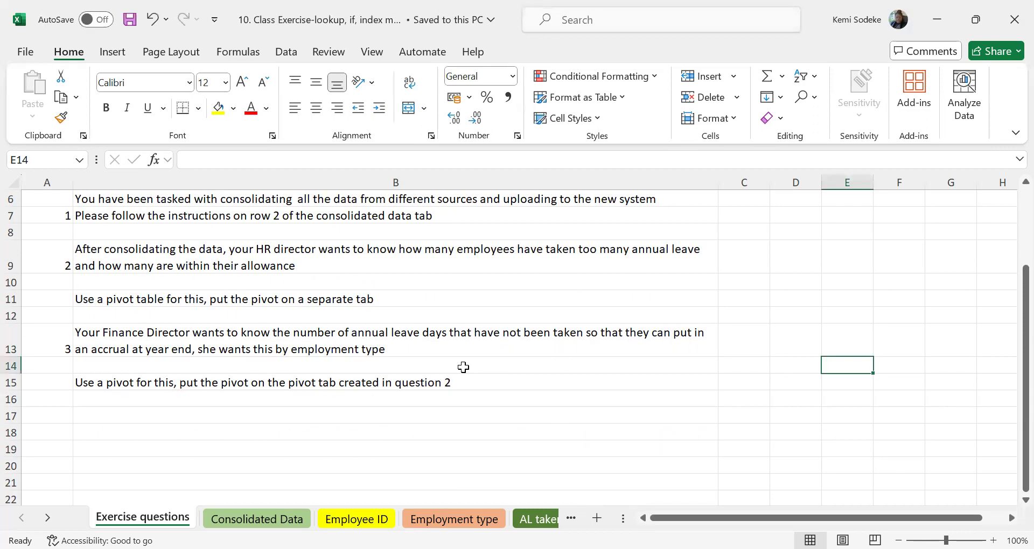
scroll(431, 372, "up", 4)
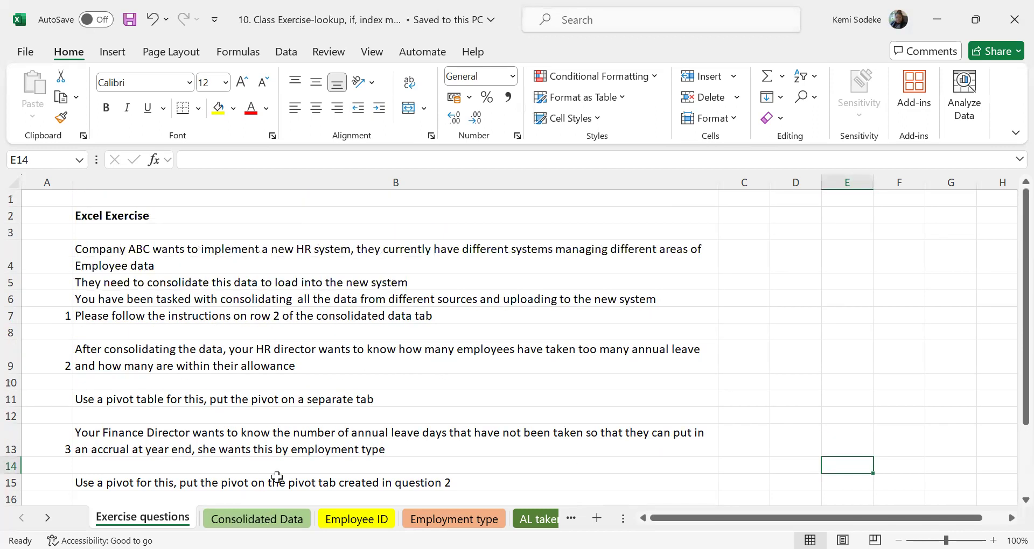
left_click(256, 519)
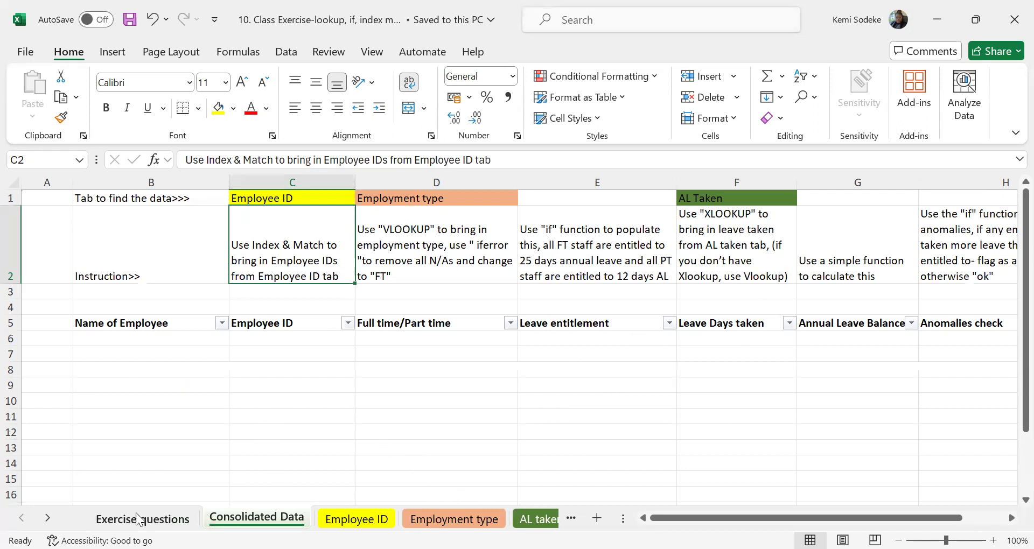
left_click(49, 518)
left_click(22, 518)
left_click(356, 519)
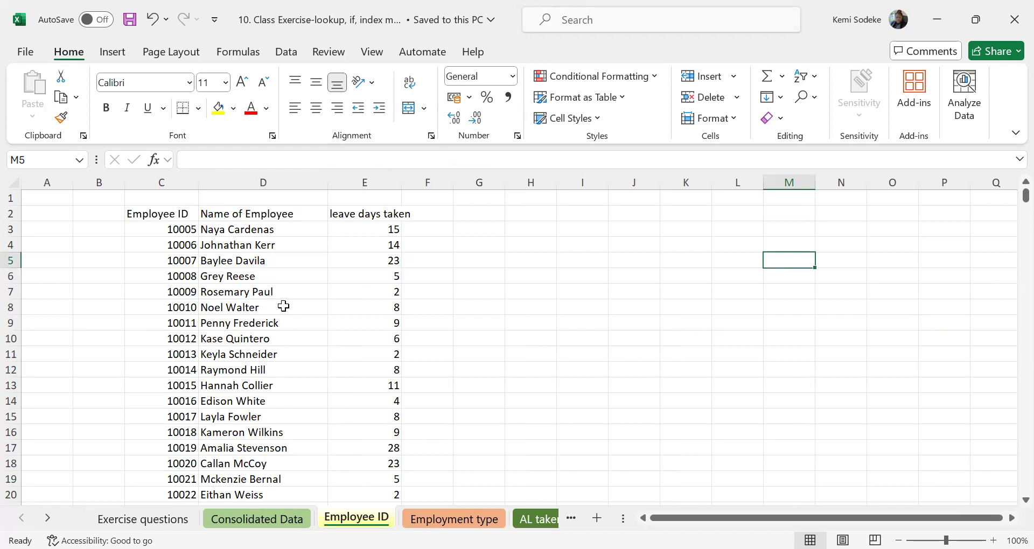
left_click(454, 519)
scroll(233, 328, "up", 3)
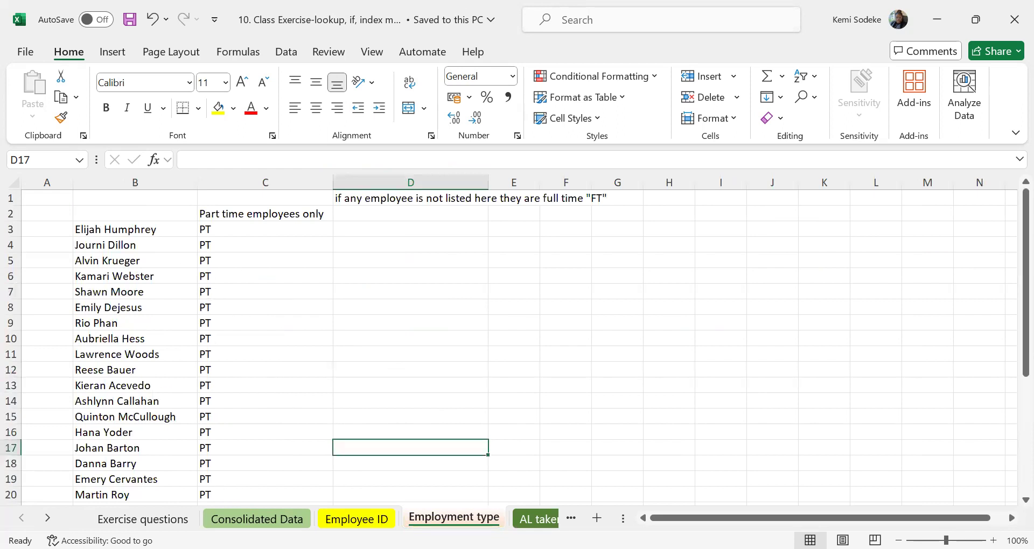
left_click(47, 518)
left_click(428, 518)
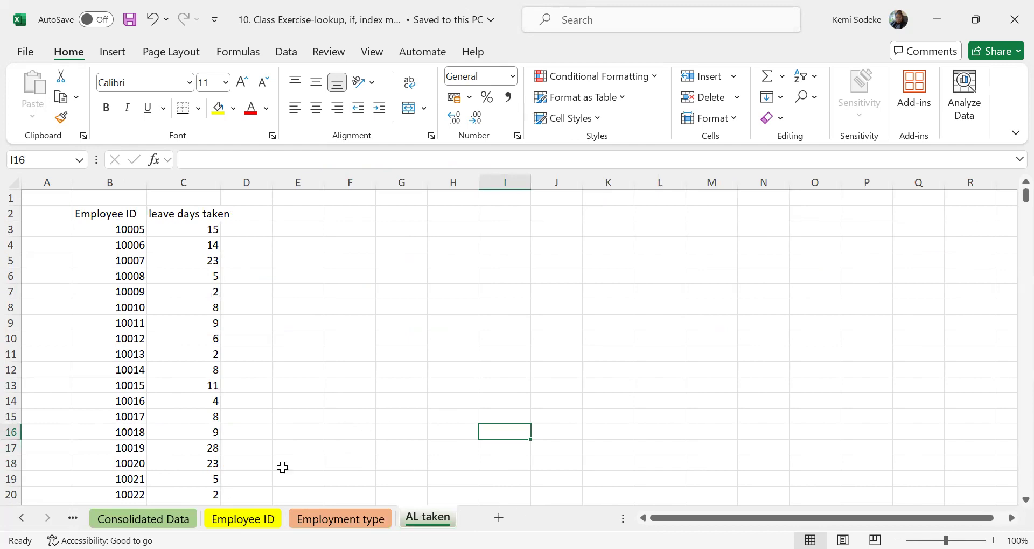
left_click(21, 518)
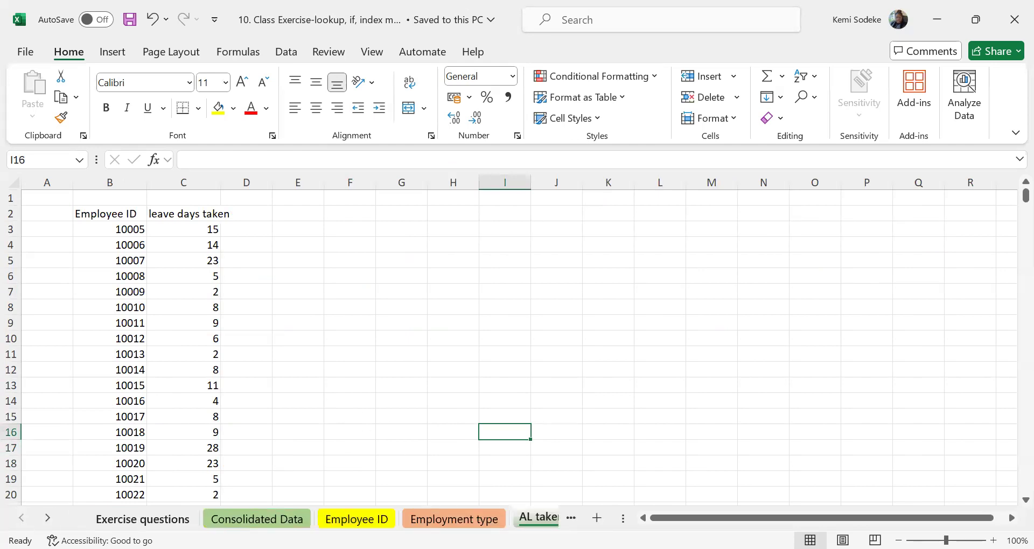
left_click(142, 518)
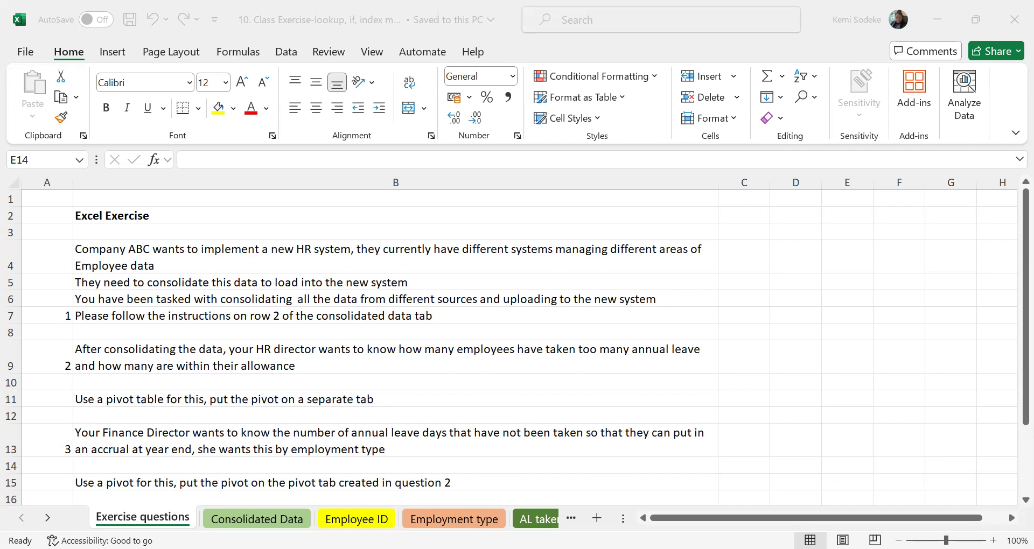
Reread the exercise questions and check the row 2 instructions on Consolidated Data alongside the Employee ID sheet.
left_click(792, 384)
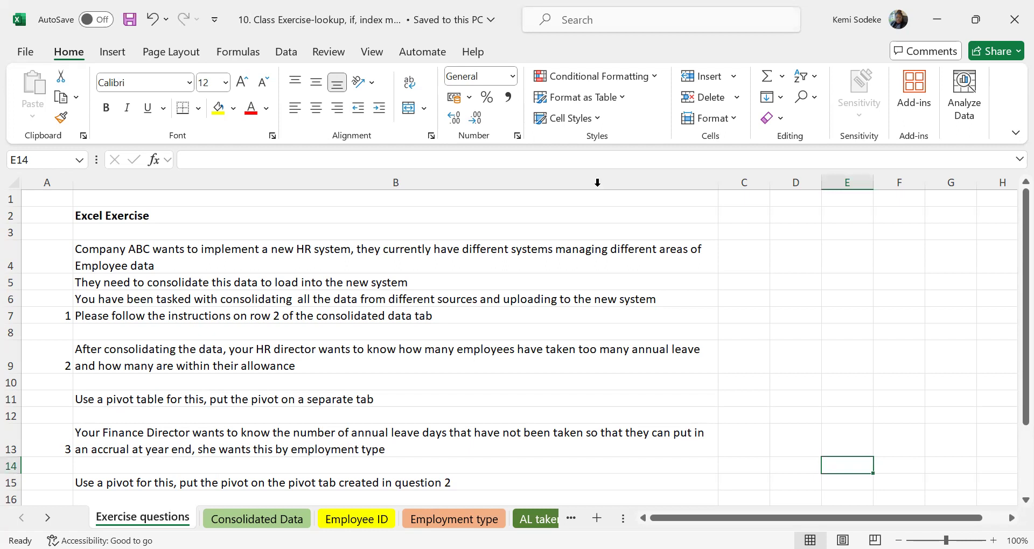
left_click(810, 357)
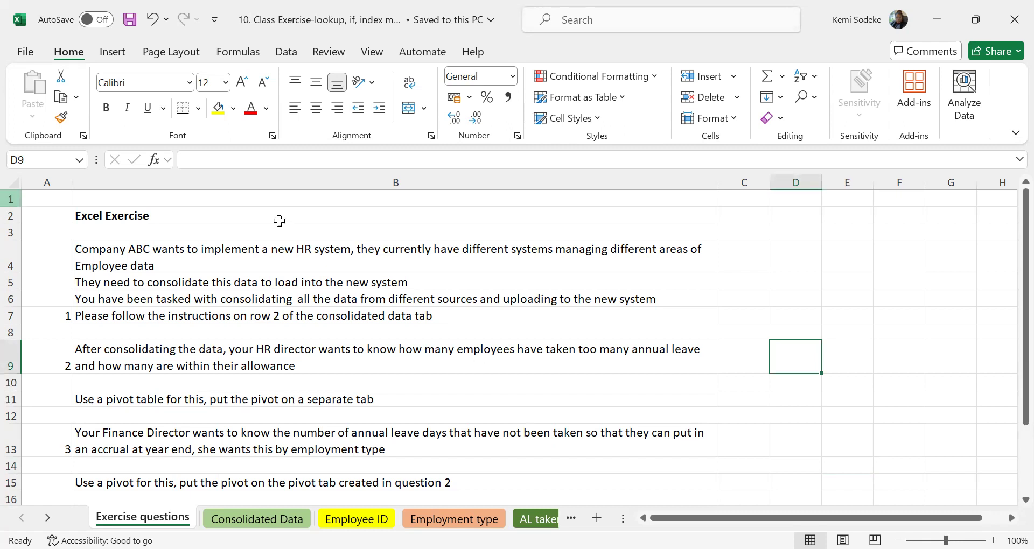
left_click(695, 399)
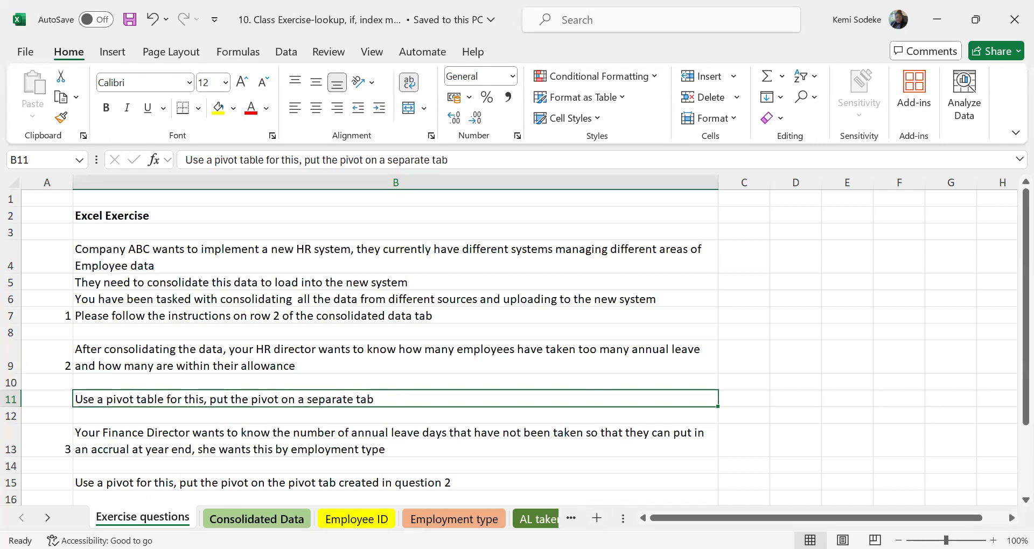
left_click(283, 518)
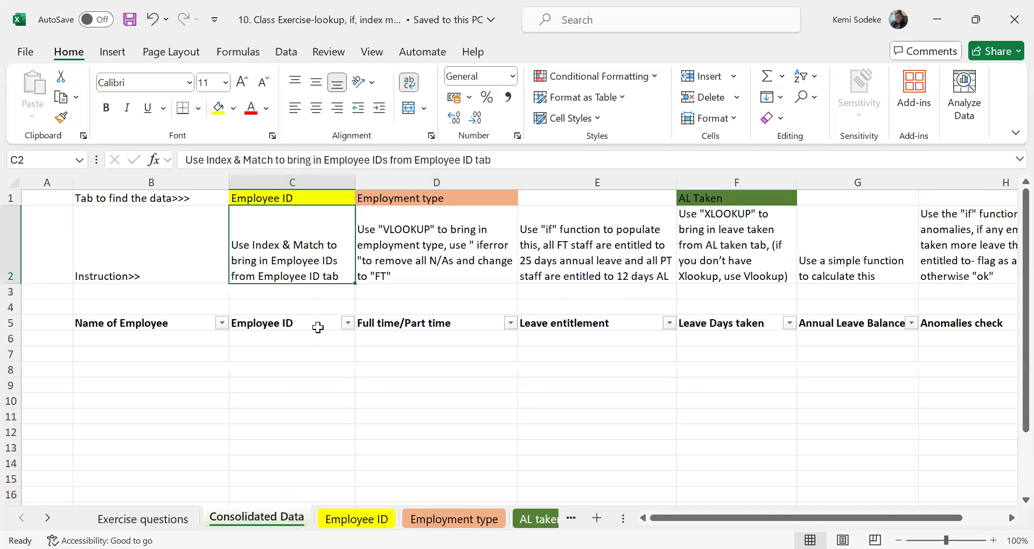
left_click(138, 338)
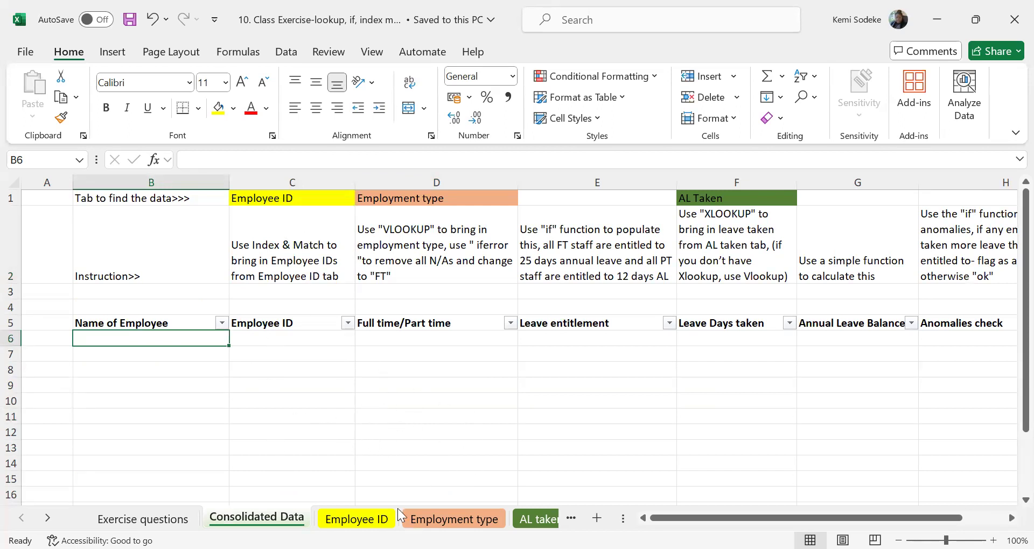
left_click(359, 519)
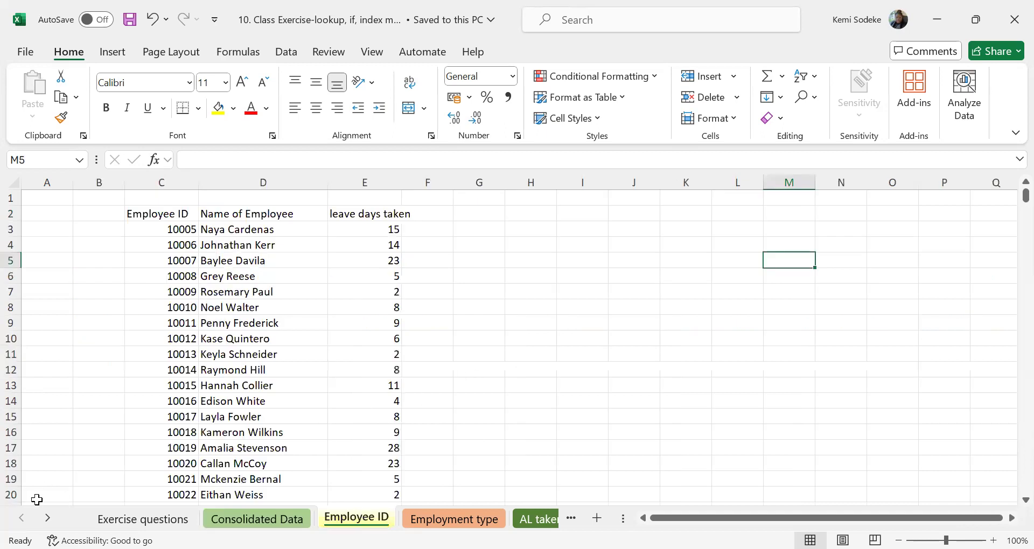
left_click(142, 519)
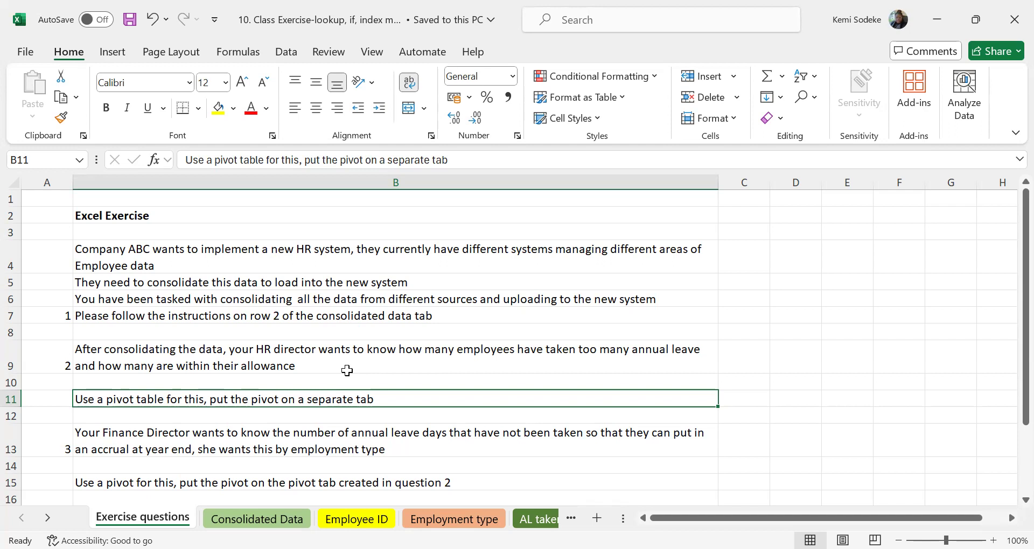
scroll(406, 442, "down", 2)
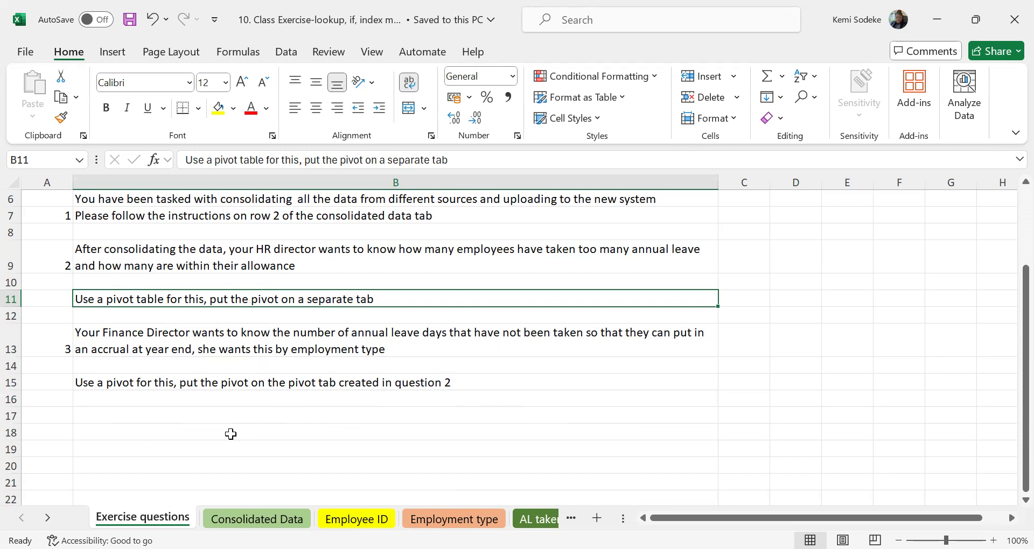
left_click(154, 336)
scroll(366, 379, "up", 2)
left_click(155, 397)
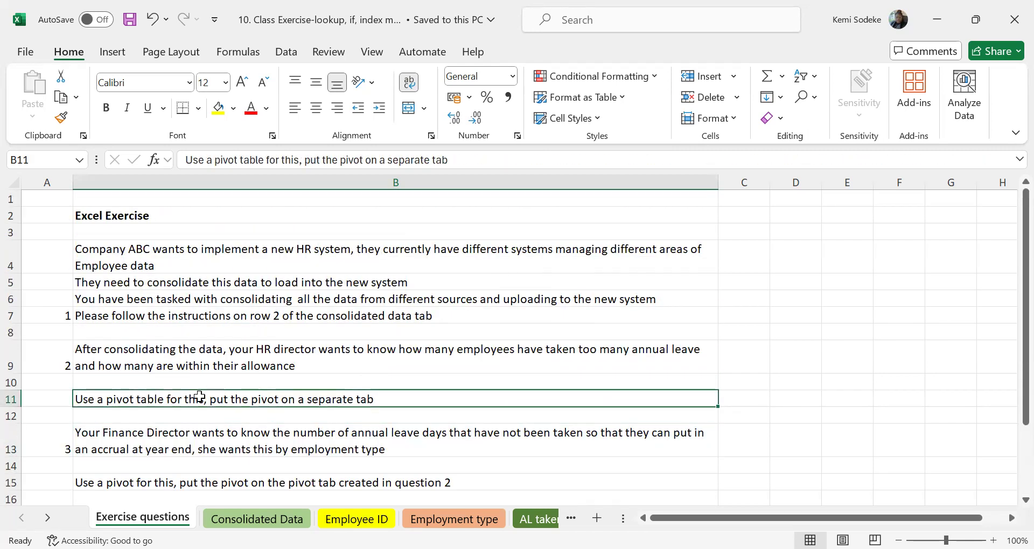
Copy all employee names from D3 down on the Employee ID sheet into the Name of Employee column of Consolidated Data, starting at B6.
left_click(257, 520)
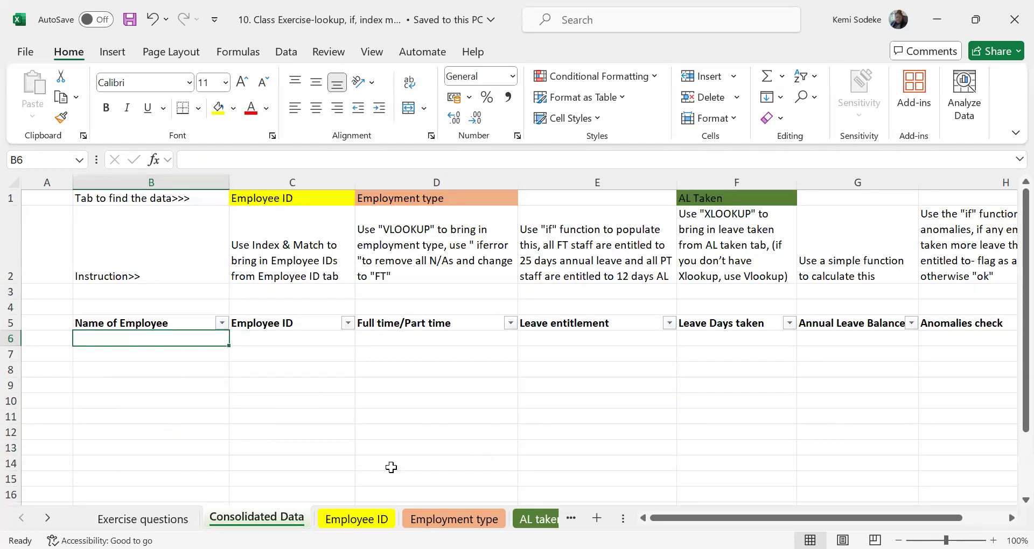
left_click(357, 519)
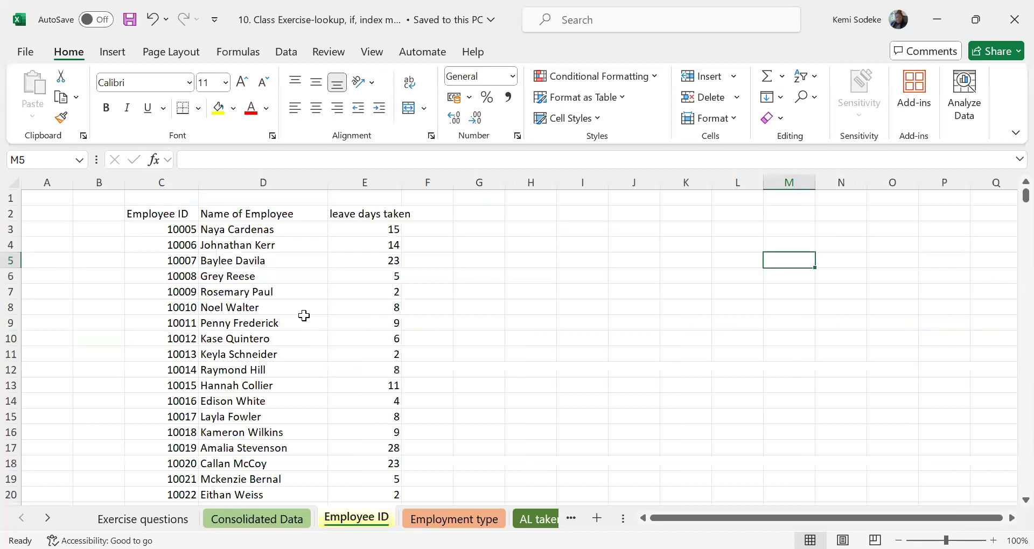
left_click_drag(255, 236, 254, 410)
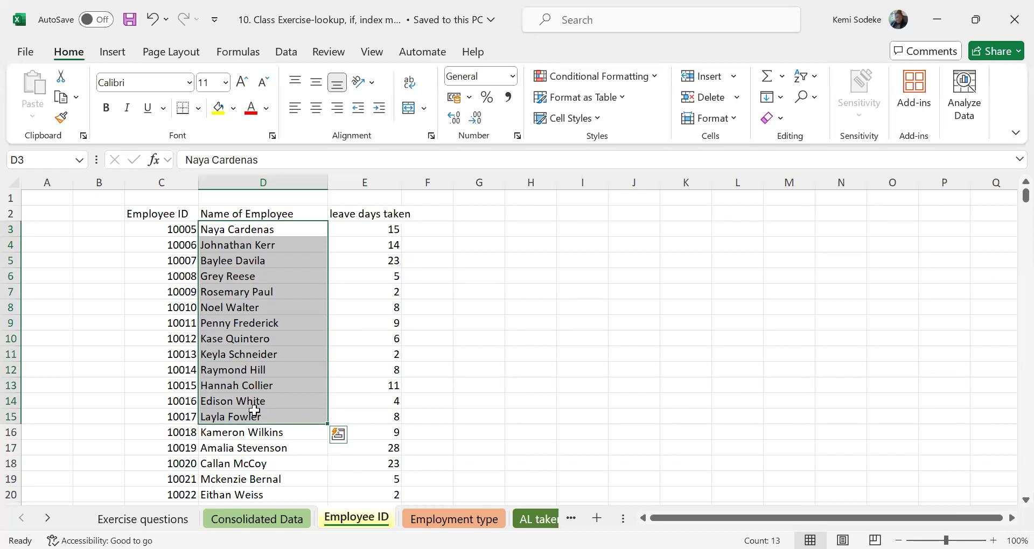
key("ctrl+shift+Down")
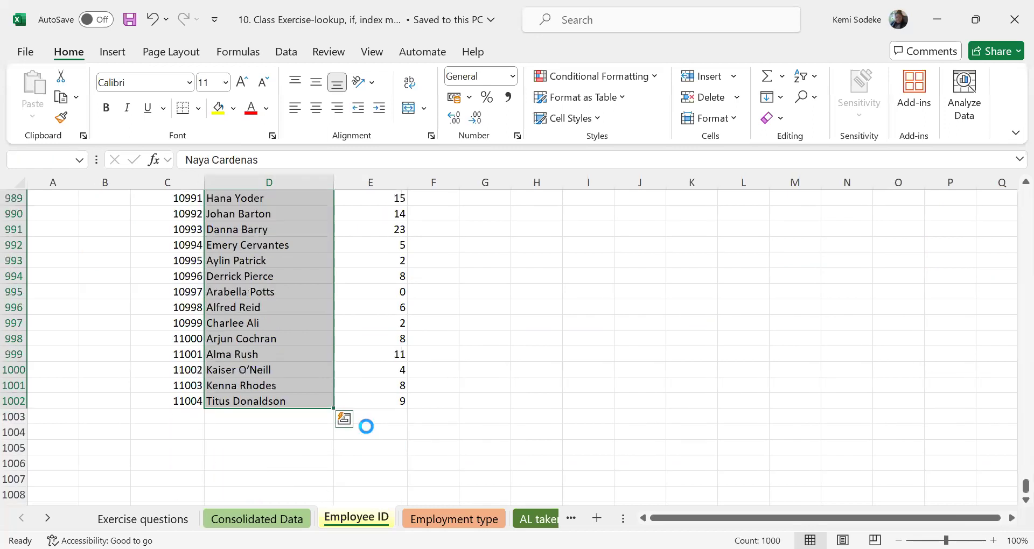
key("ctrl+c")
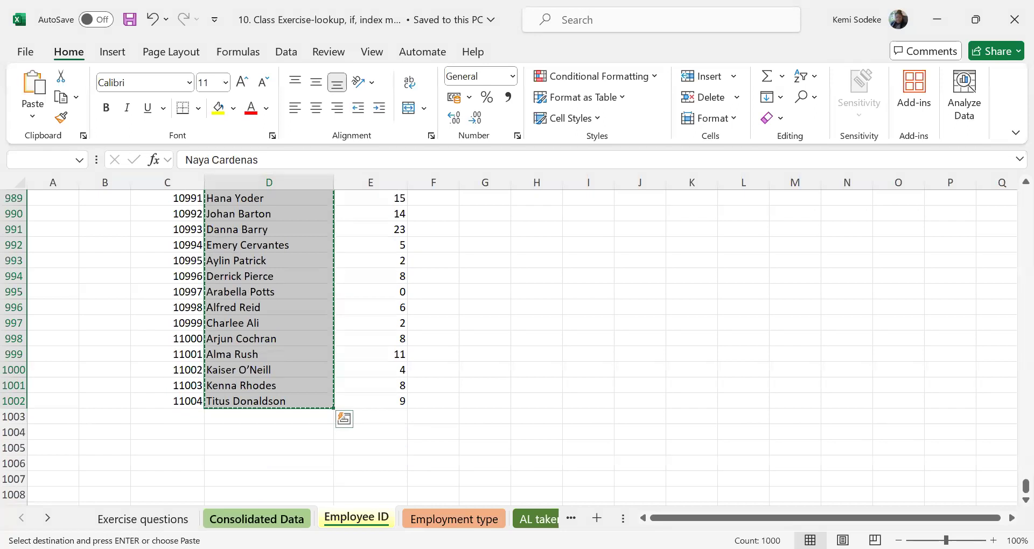
key("ctrl+Page_Up")
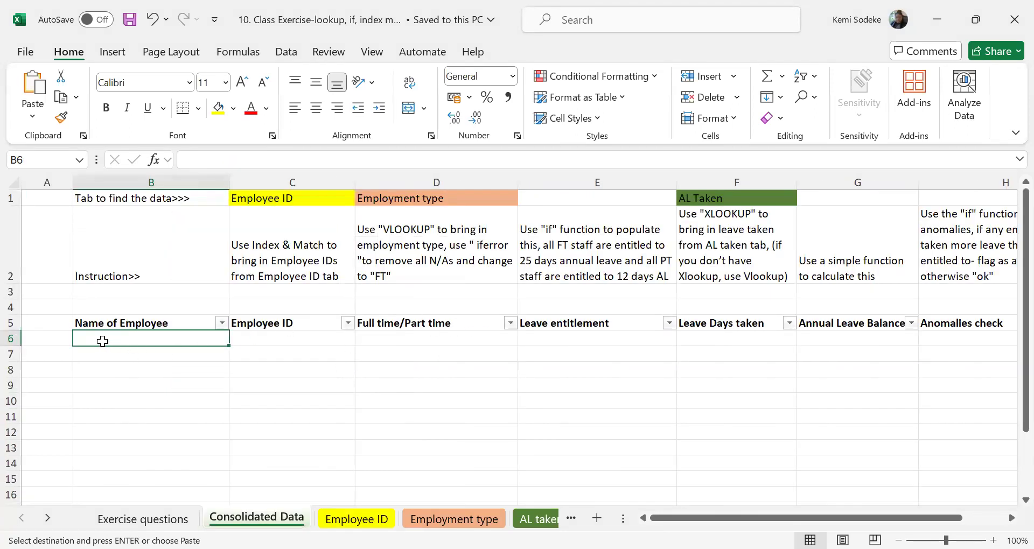
key("Return")
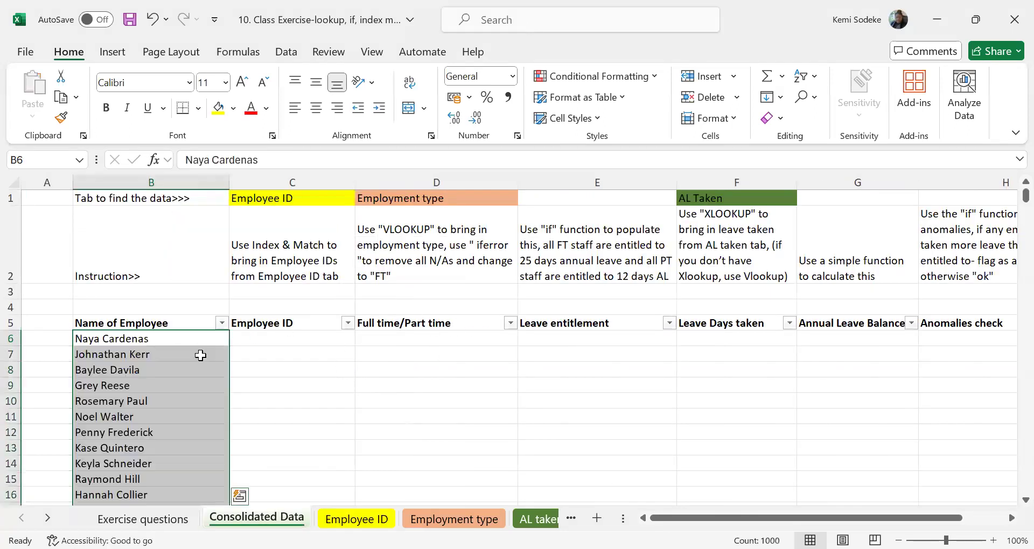
scroll(388, 401, "down", 20)
scroll(425, 399, "down", 9)
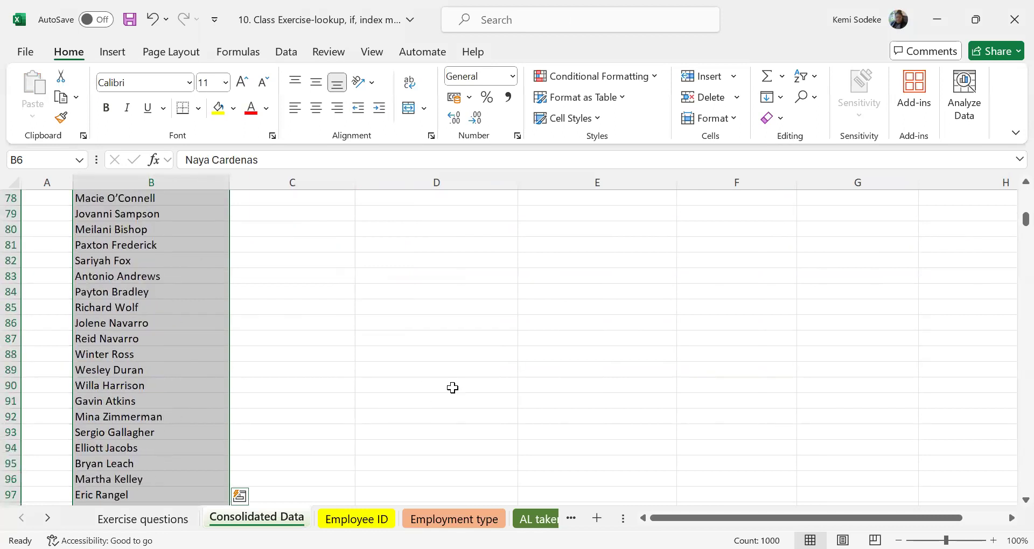
scroll(447, 393, "up", 20)
scroll(447, 393, "up", 3)
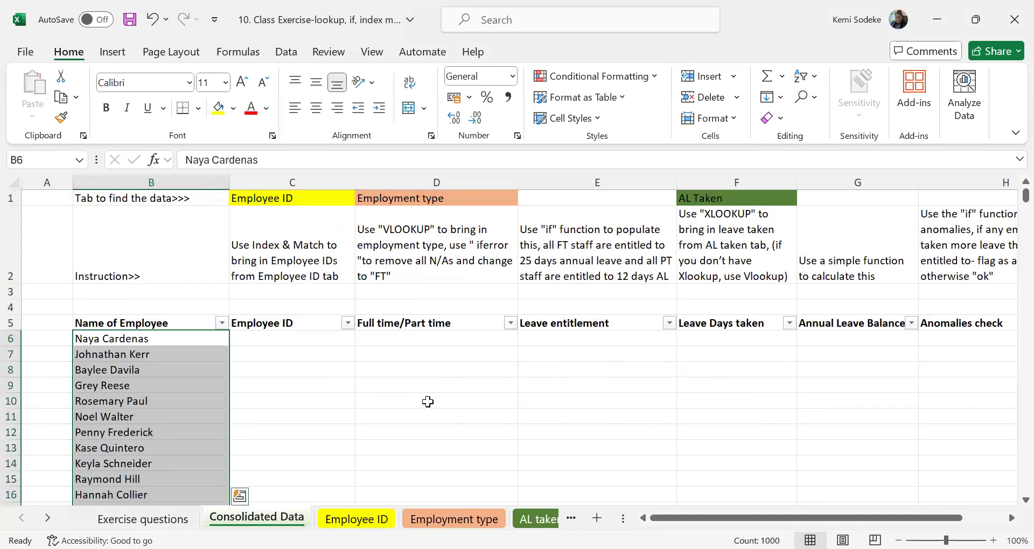
Start a MATCH formula in C6 of the Employee ID column, with B6 as the lookup value.
left_click(293, 338)
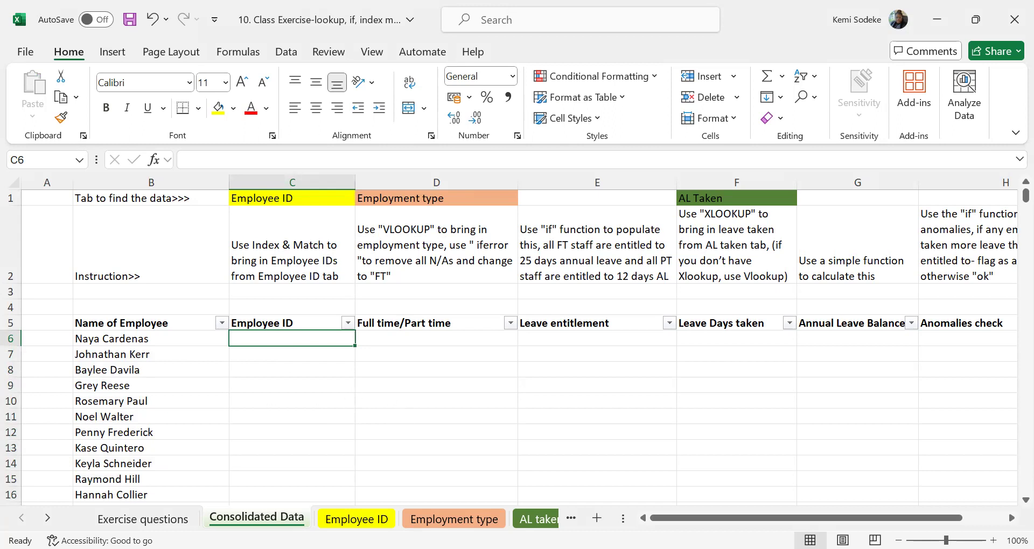
left_click(298, 429)
left_click(301, 337)
type("=")
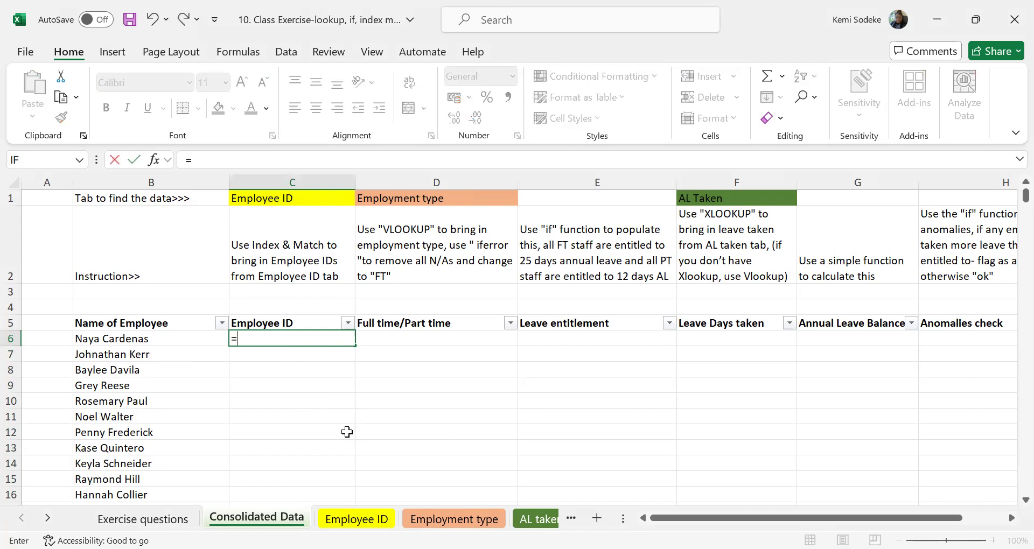
type("match")
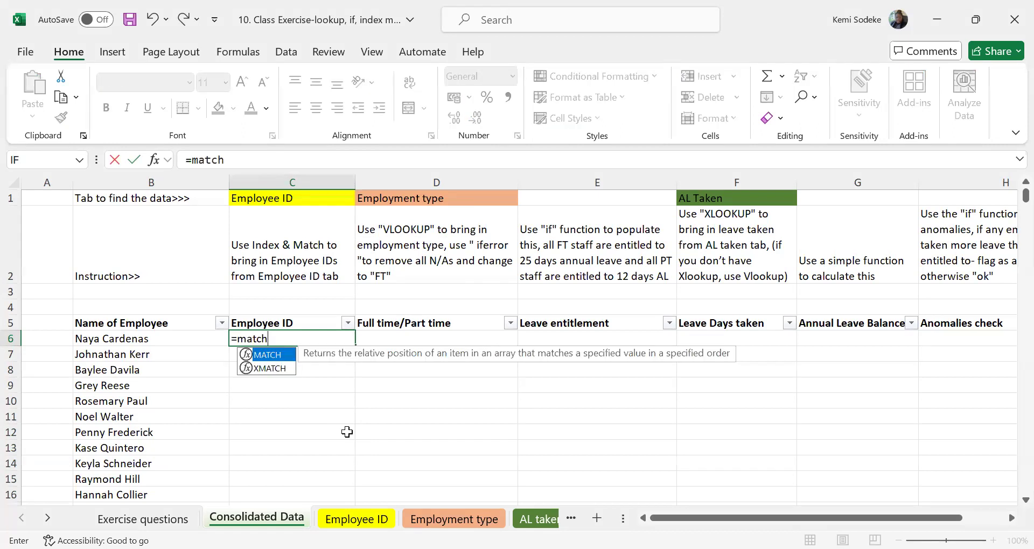
type("(")
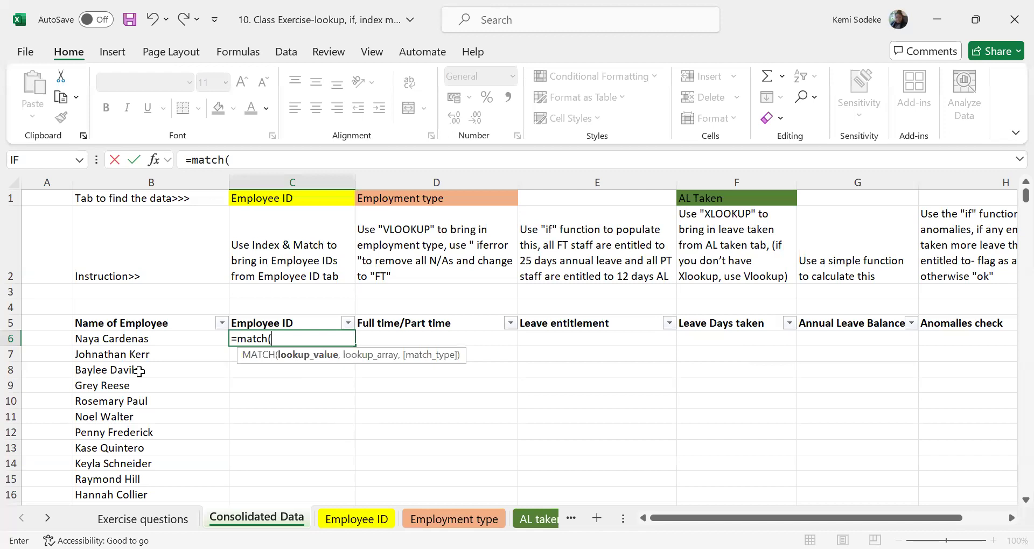
left_click(133, 336)
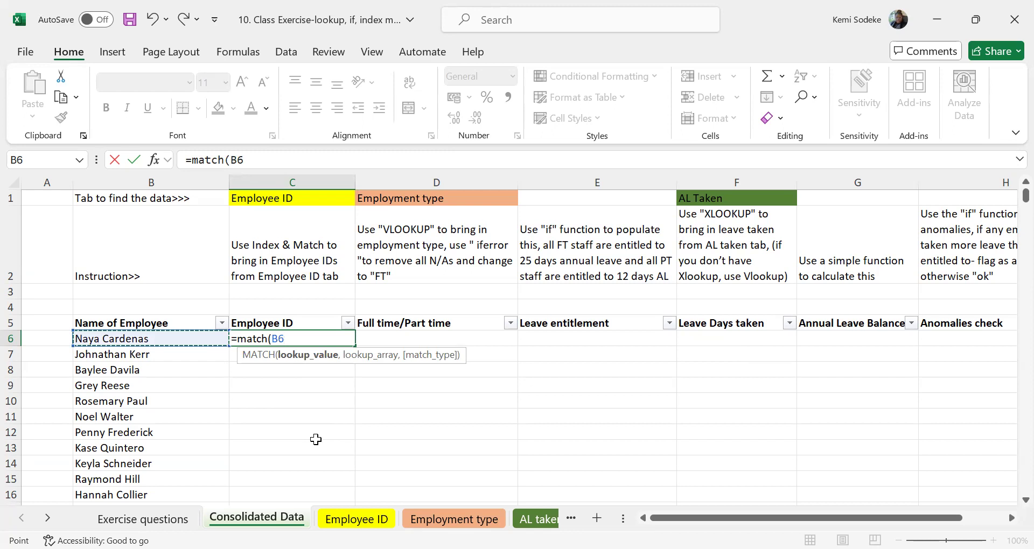
type(",")
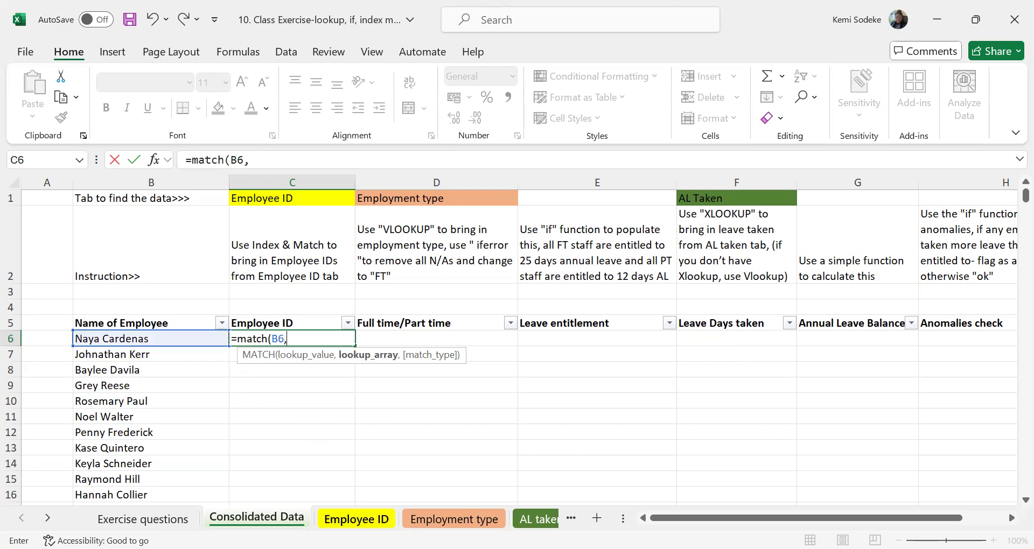
Complete the MATCH formula in C6 with 'Employee ID'!D3:D1002 as the lookup array and 0 for an exact match.
left_click(356, 518)
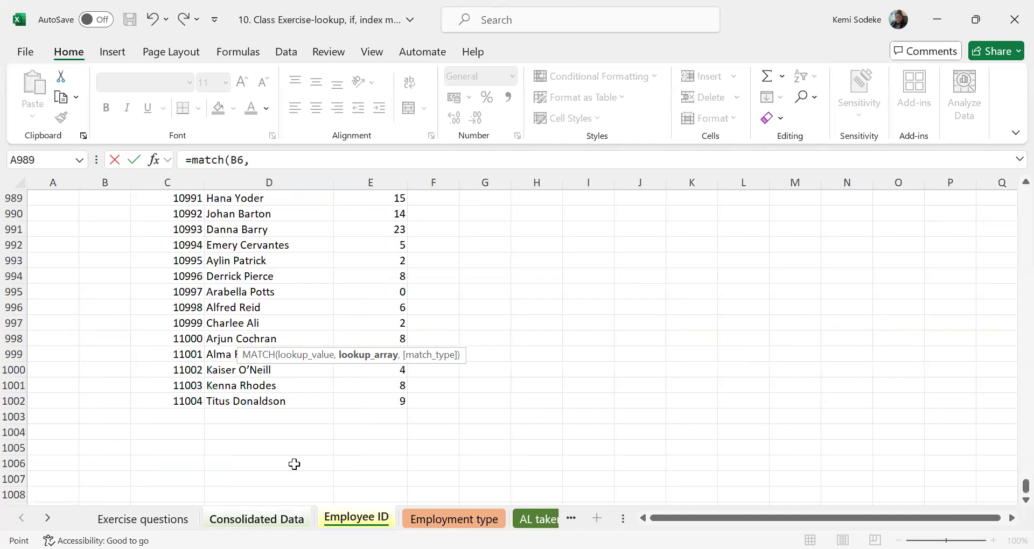
scroll(249, 367, "up", 15)
scroll(249, 366, "up", 20)
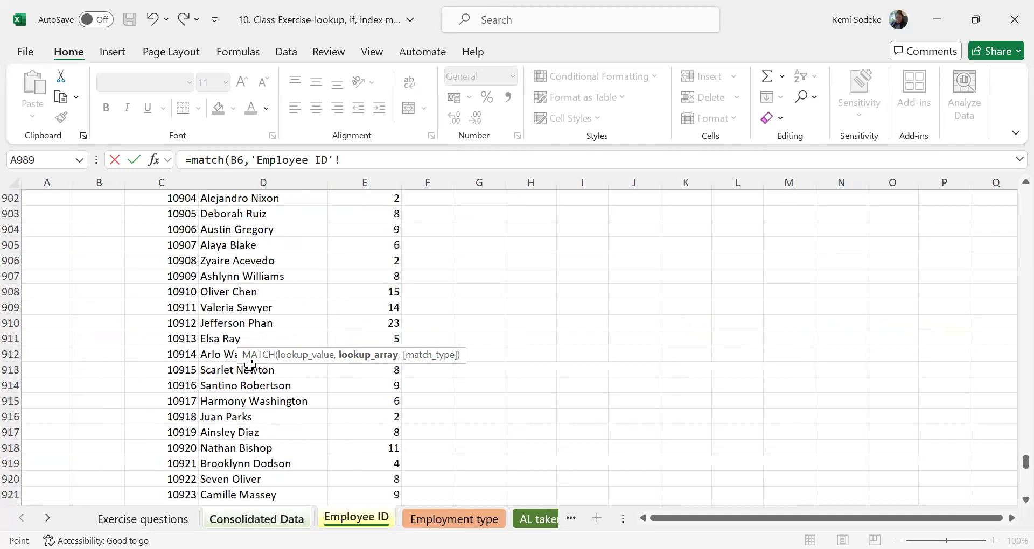
left_click_drag(1025, 443, 996, 173)
left_click_drag(248, 229, 243, 398)
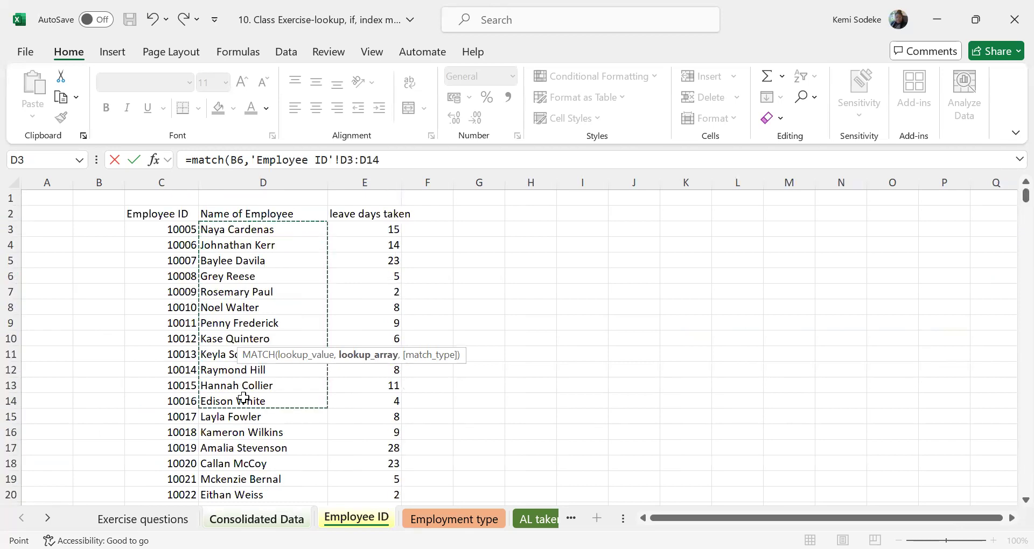
key("ctrl+shift+Down")
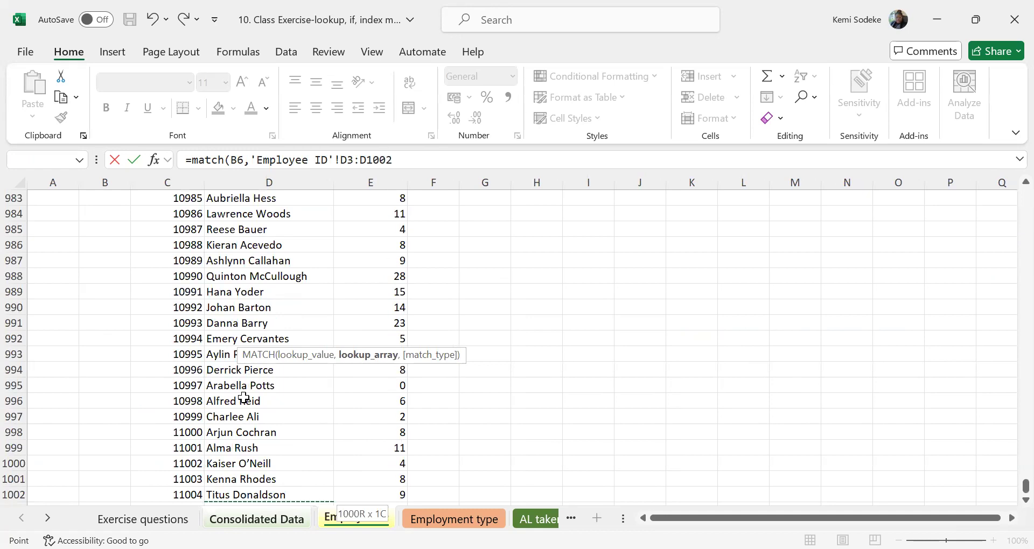
type(",")
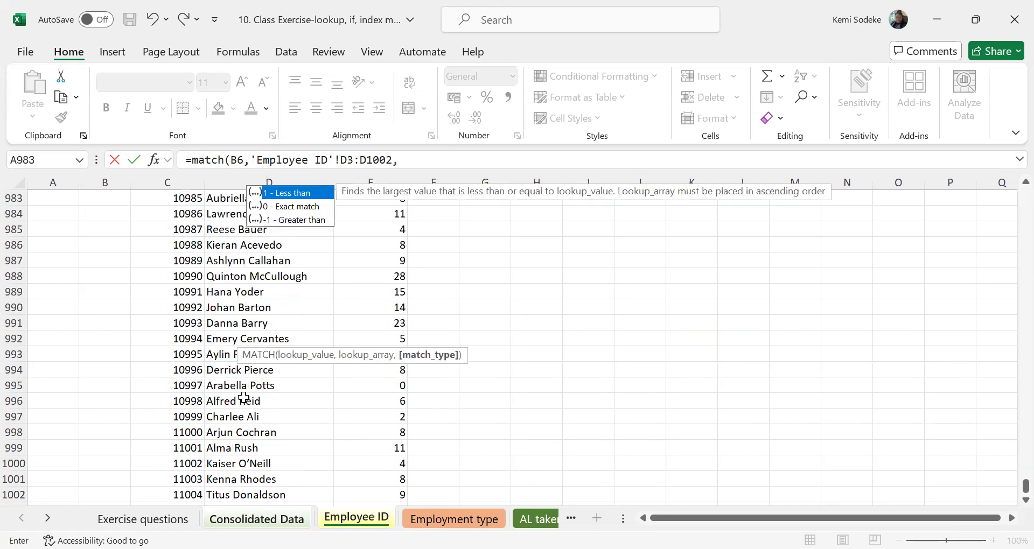
type("0")
key("Return")
Nest the MATCH formula in C6 inside an INDEX function by inserting the INDEX opening before MATCH.
left_click(291, 337)
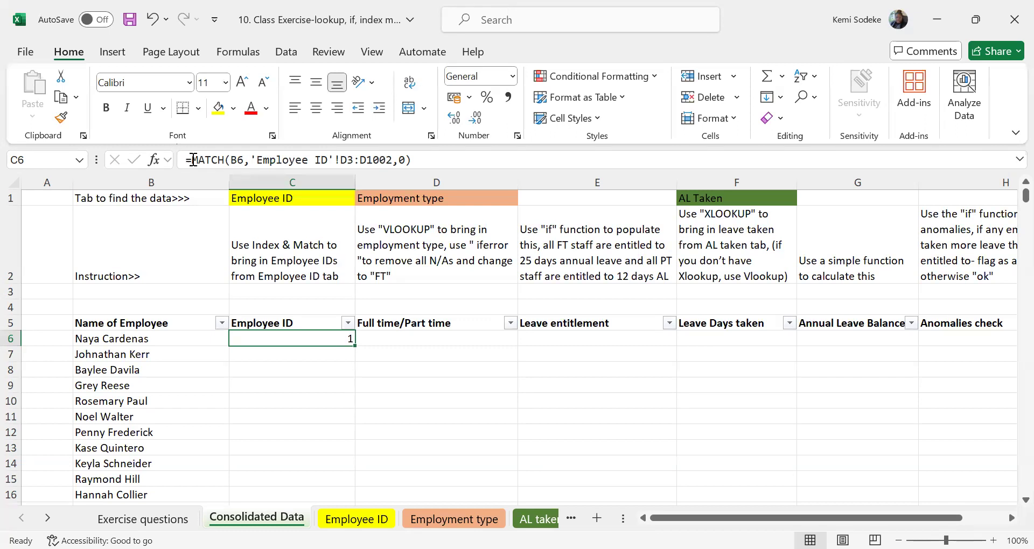
key("F2")
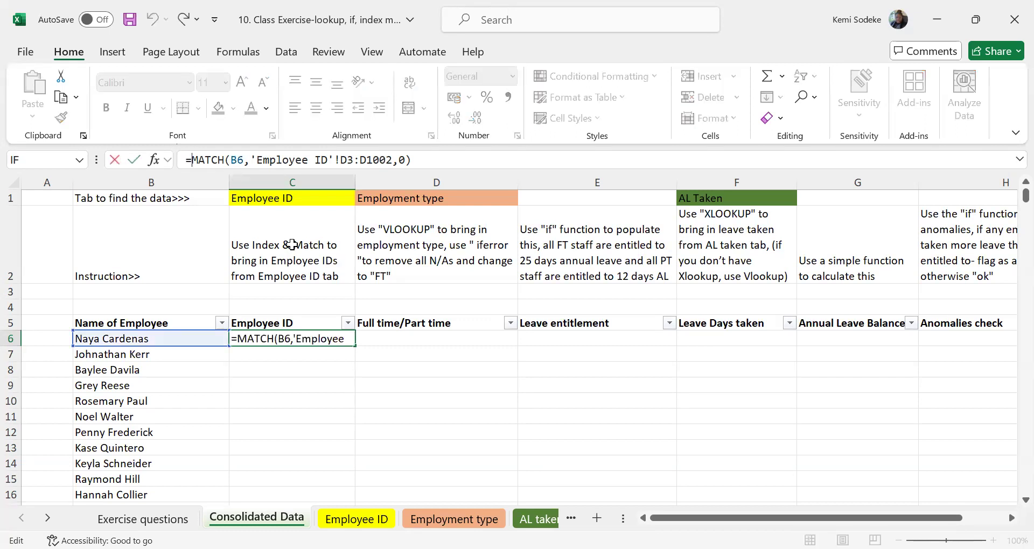
type("idex")
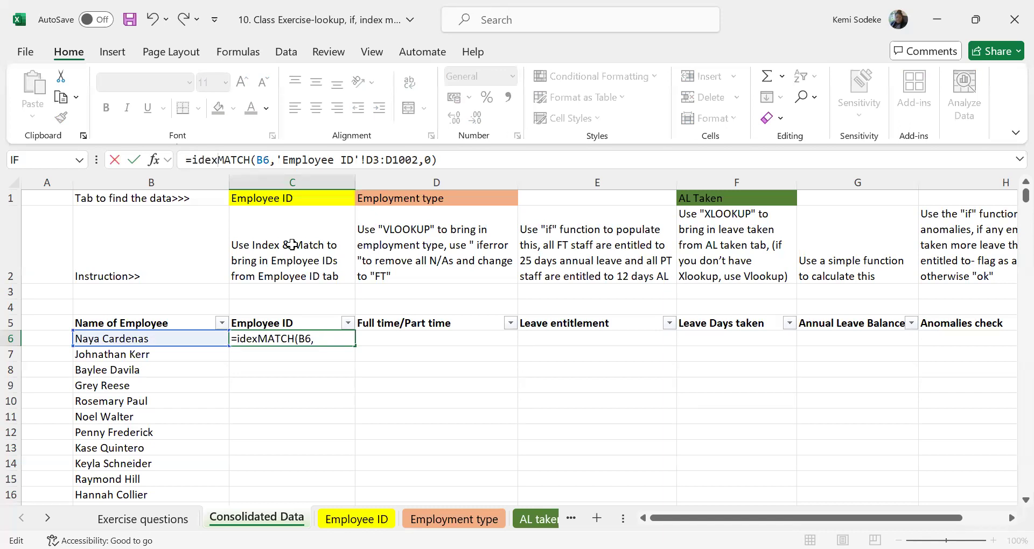
key("BackSpace")
key("BackSpace")
key("BackSpace")
type("ndex(")
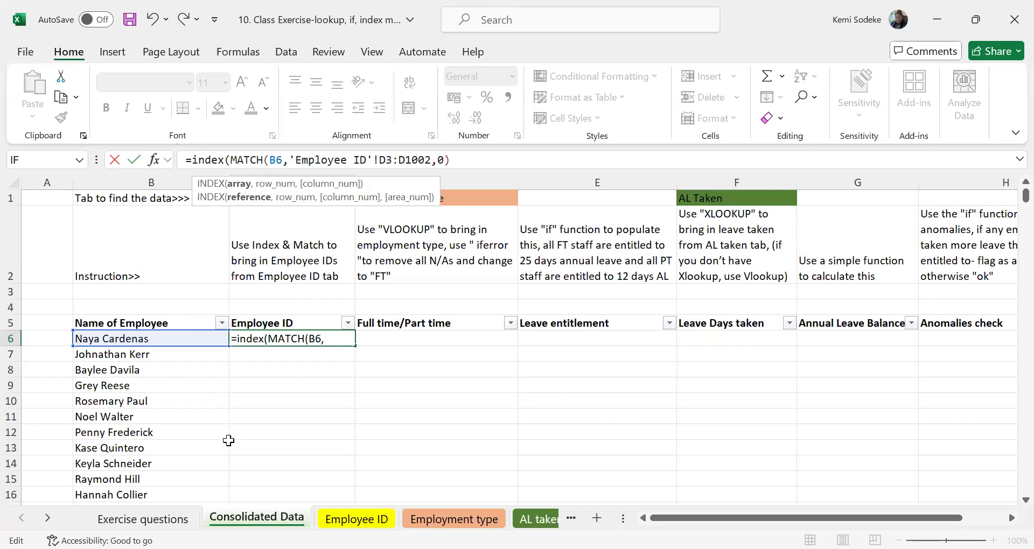
left_click(158, 337)
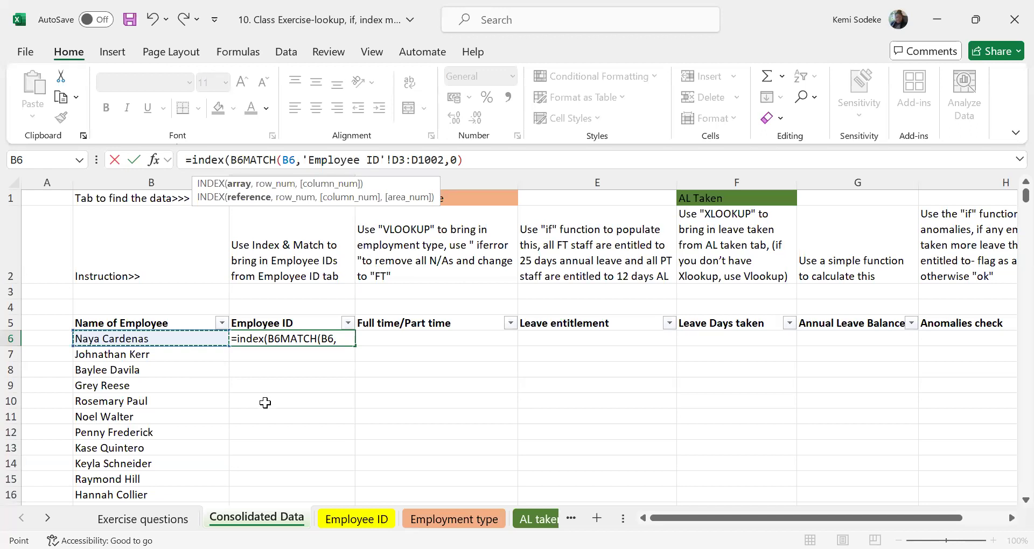
key("BackSpace")
key("BackSpace")
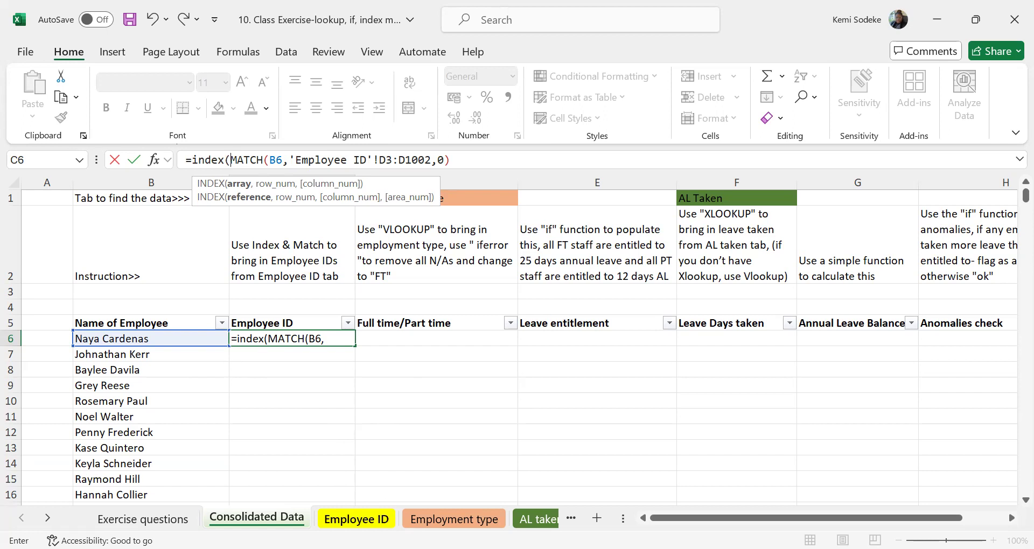
Set the INDEX array in the C6 formula to 'Employee ID'!C2:E1002, placed before the MATCH part.
left_click(356, 519)
scroll(259, 293, "up", 15)
scroll(259, 293, "up", 19)
left_click_drag(1025, 457, 977, 173)
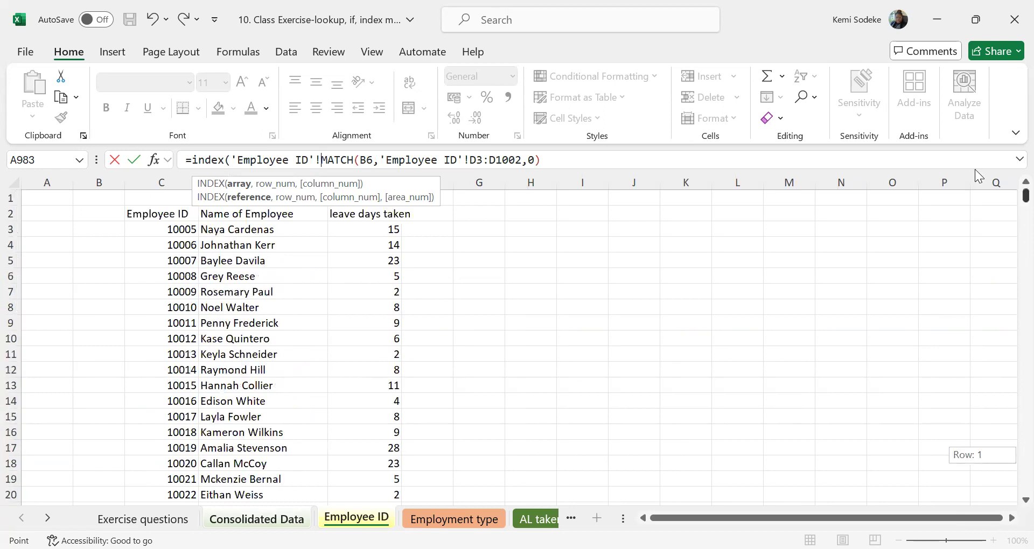
left_click(153, 215)
key("ctrl+shift+Right")
key("ctrl+shift+Down")
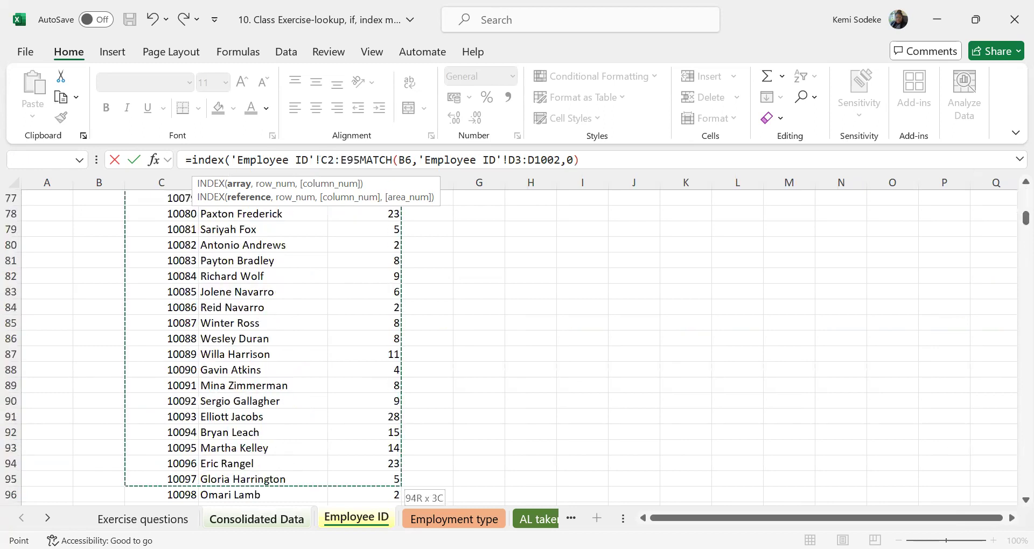
left_click_drag(371, 525, 372, 525)
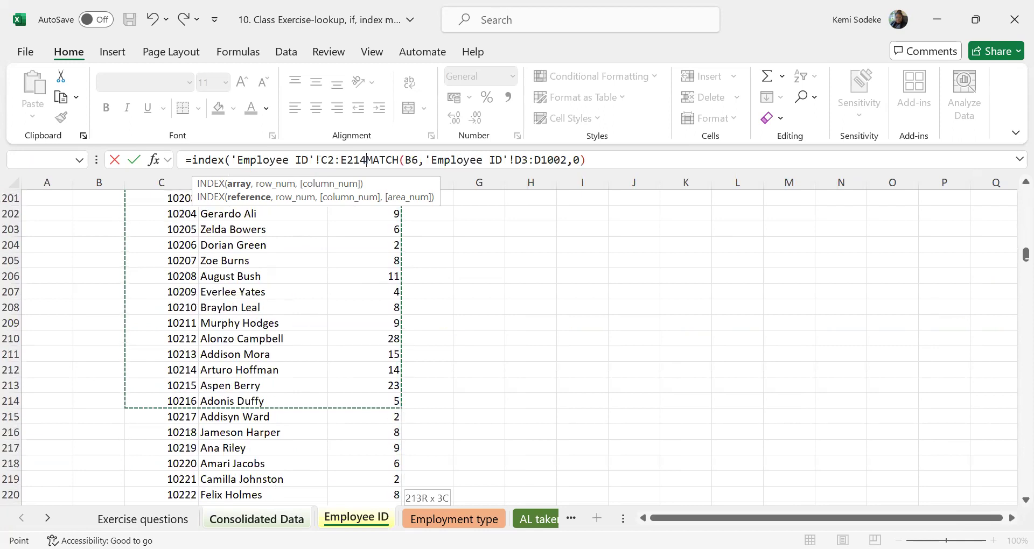
key("ctrl+shift+Down")
type(",")
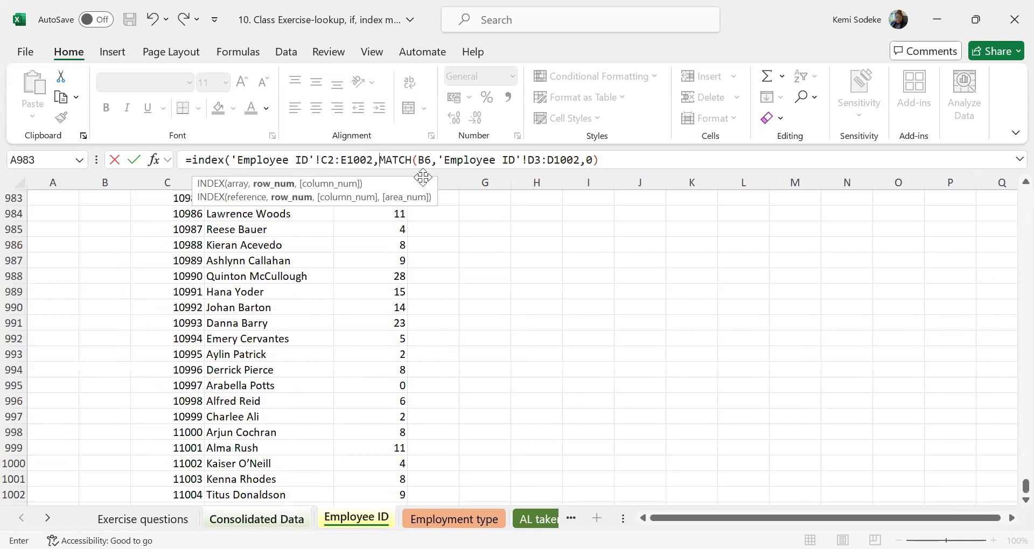
Finish the INDEX formula in C6 with column number 1 after the MATCH part.
left_click(617, 162)
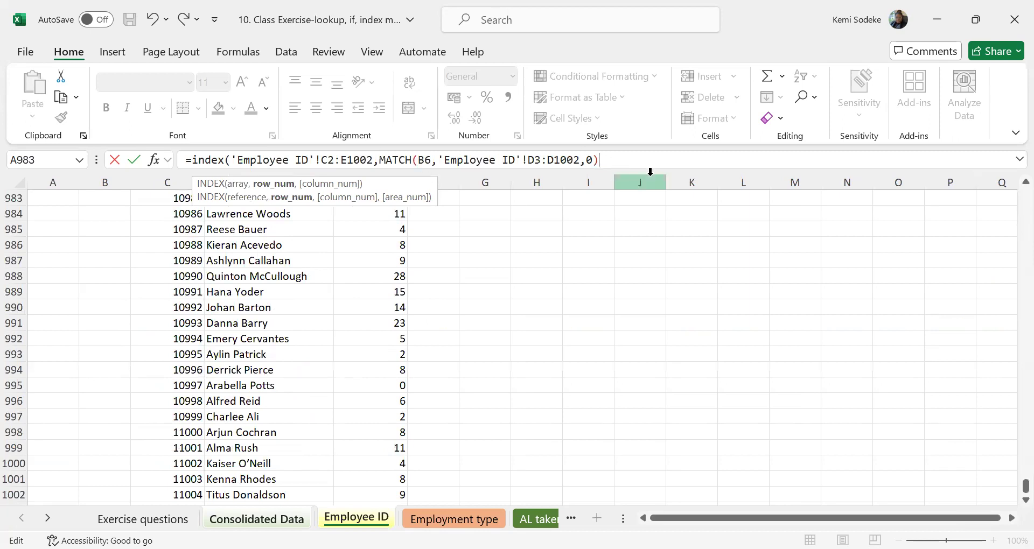
type(",")
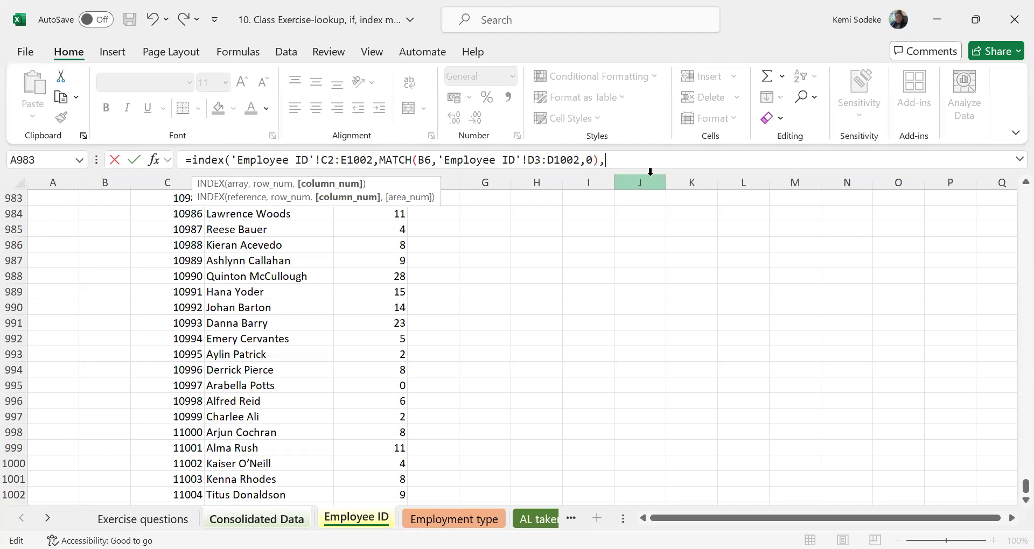
type("1)")
key("Return")
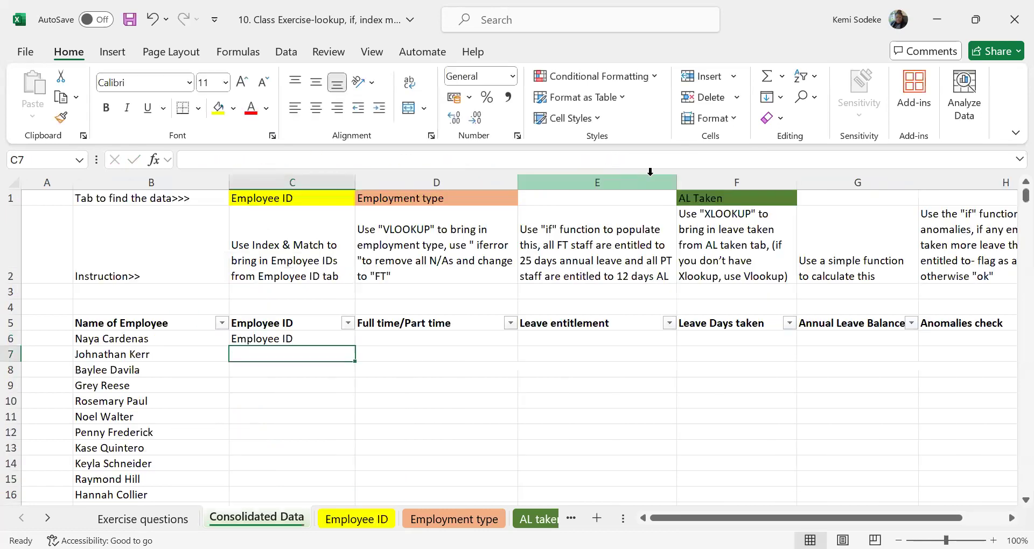
Change the INDEX array in C6 to start at C3, so that it covers 'Employee ID'!C3:E1002.
left_click(282, 339)
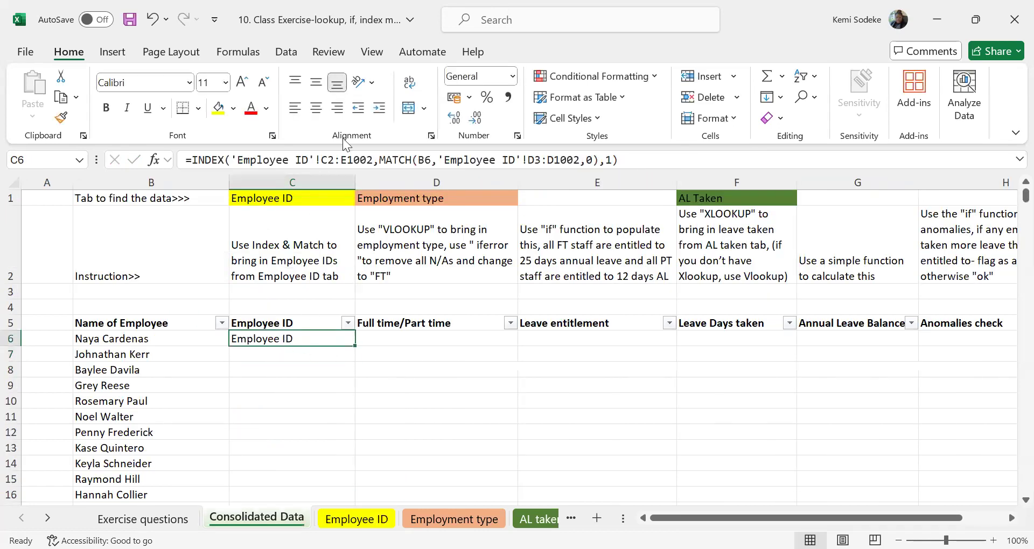
left_click(646, 160)
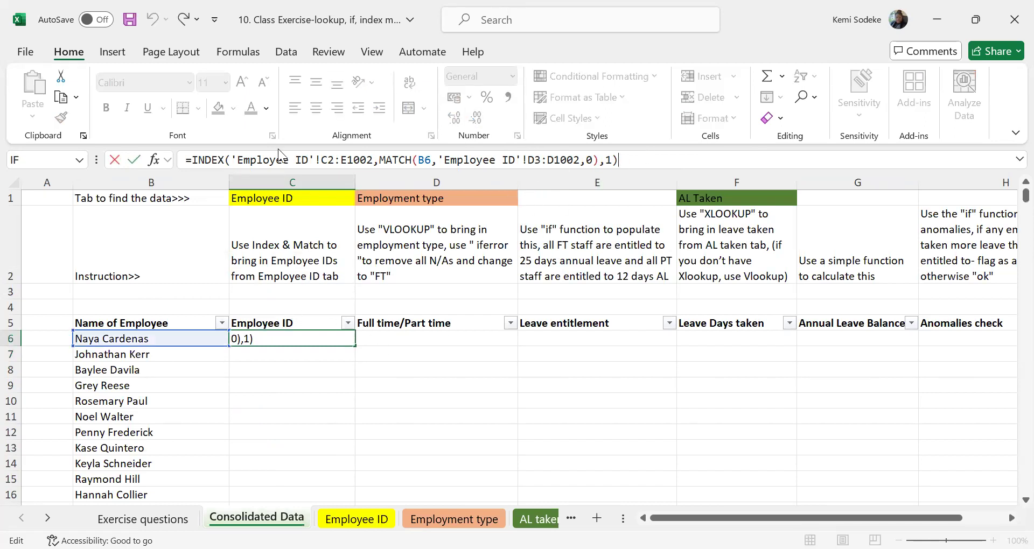
left_click(278, 340)
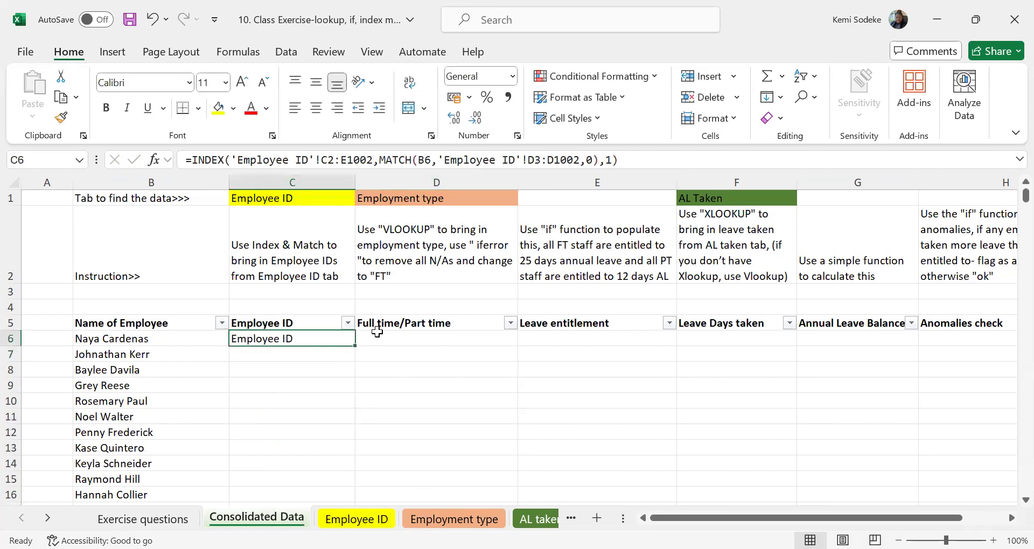
left_click(334, 158)
key("BackSpace")
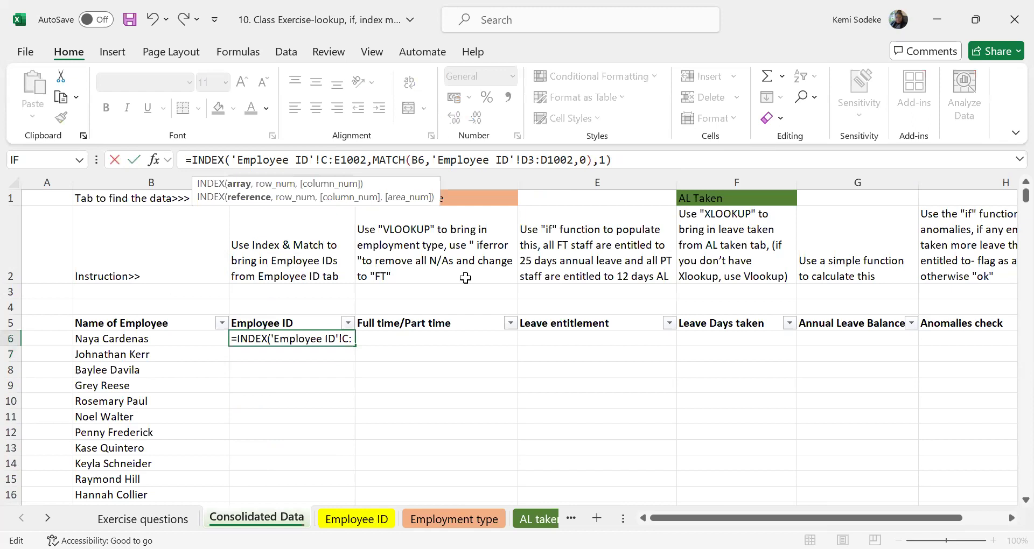
type("3")
key("Return")
left_click(294, 338)
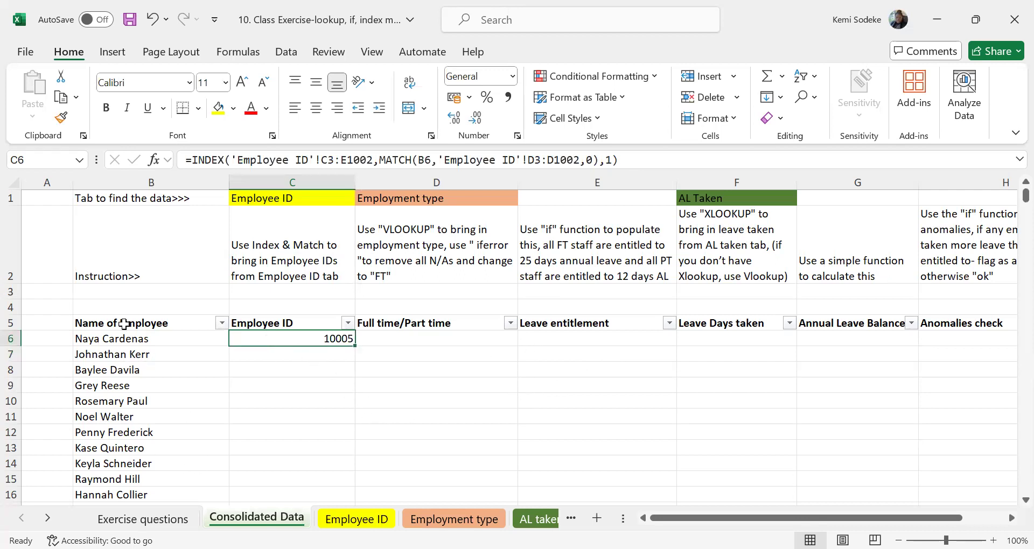
Check the ID returned in C6 against the first employee's row on the Employee ID sheet.
left_click(356, 519)
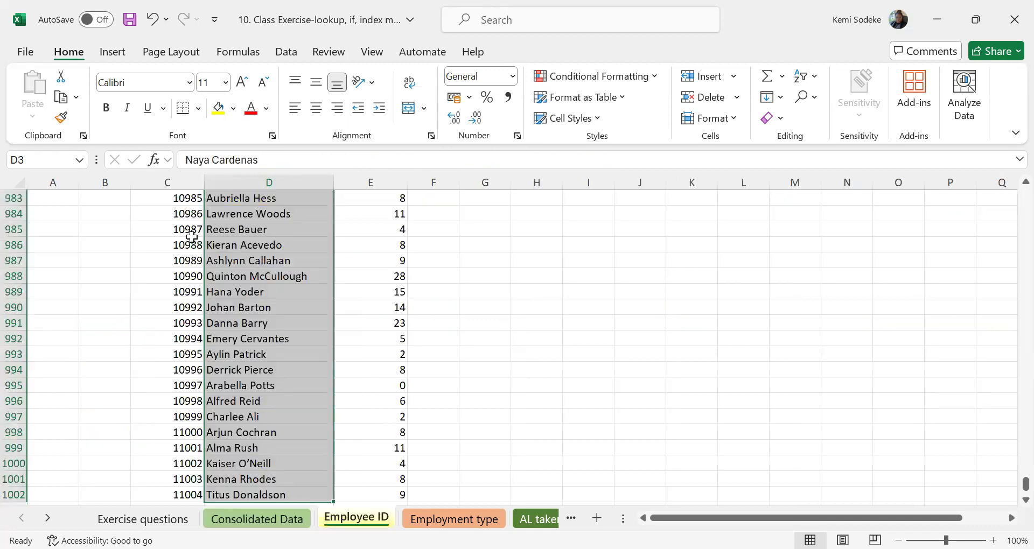
scroll(1005, 476, "up", 14)
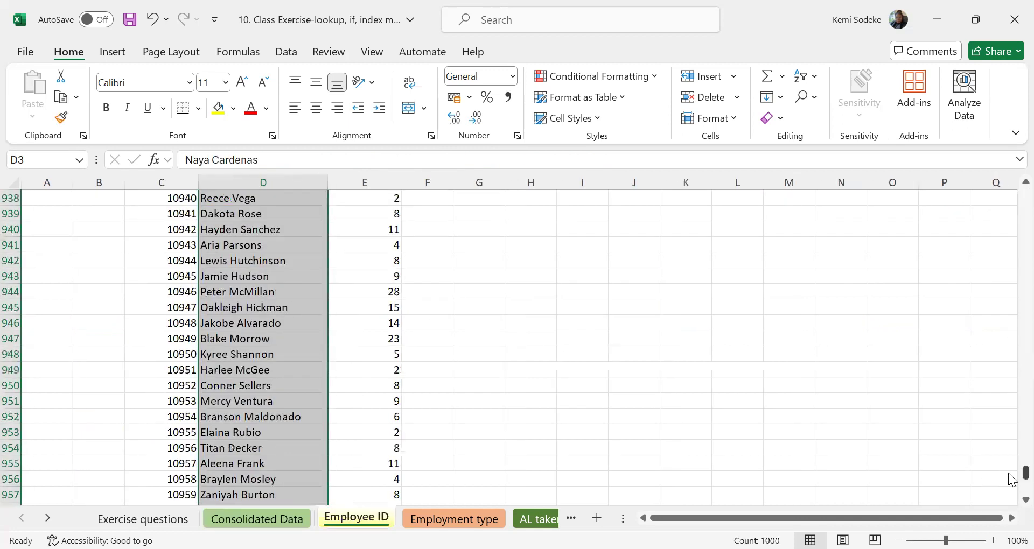
left_click_drag(1023, 474, 999, 185)
key("Left")
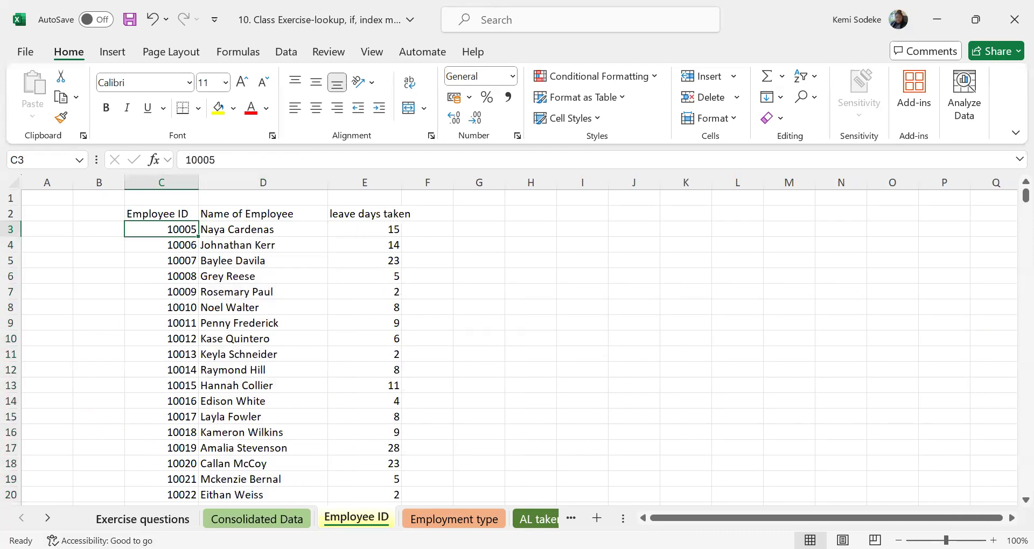
left_click(253, 519)
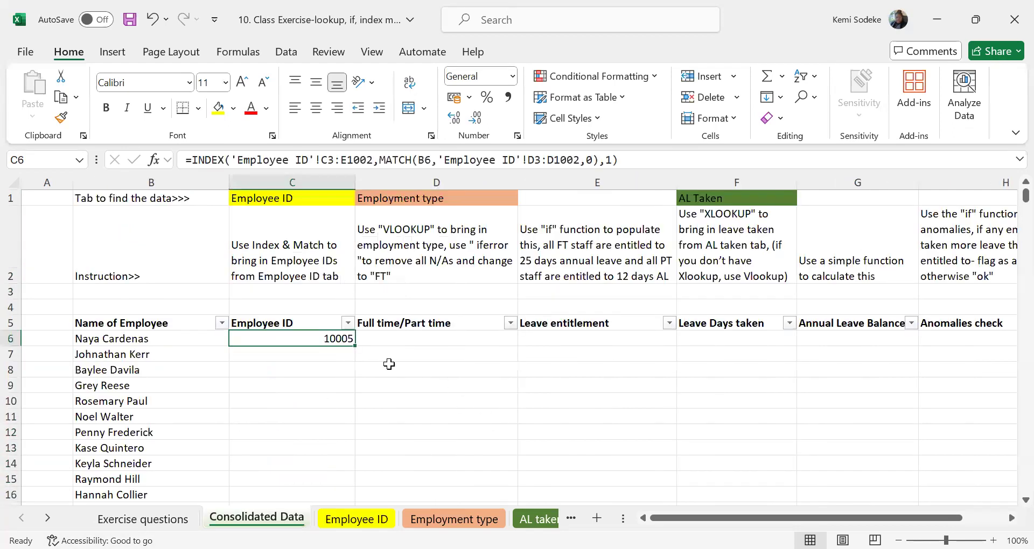
Review the list of part-time employees on the Employment type sheet against the names on Consolidated Data.
left_click(383, 340)
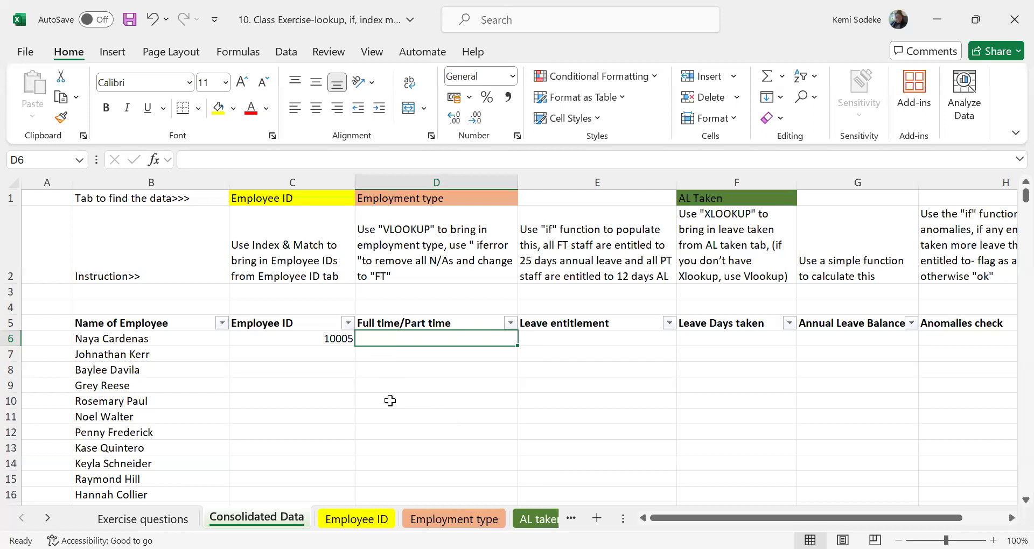
left_click(112, 343)
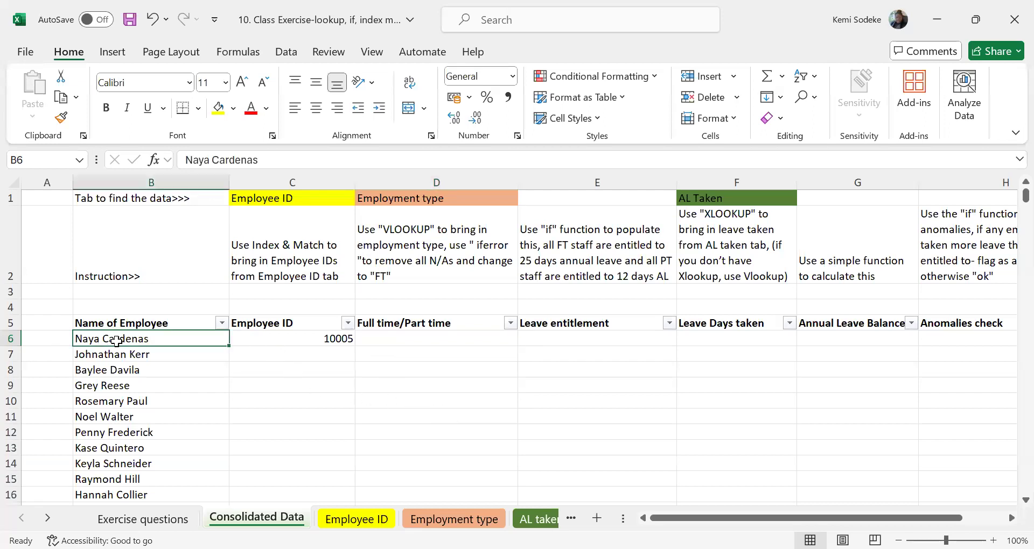
left_click(430, 344)
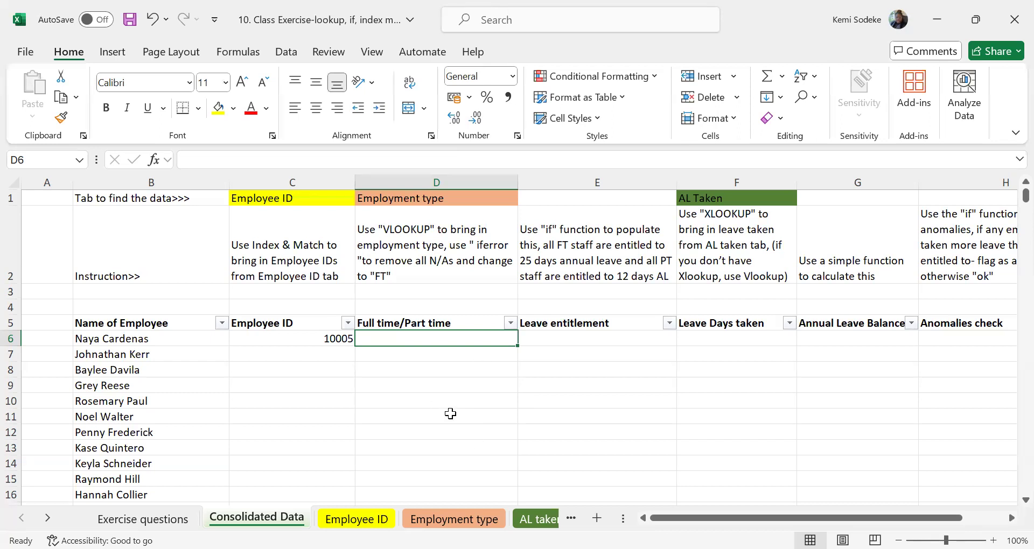
left_click(473, 520)
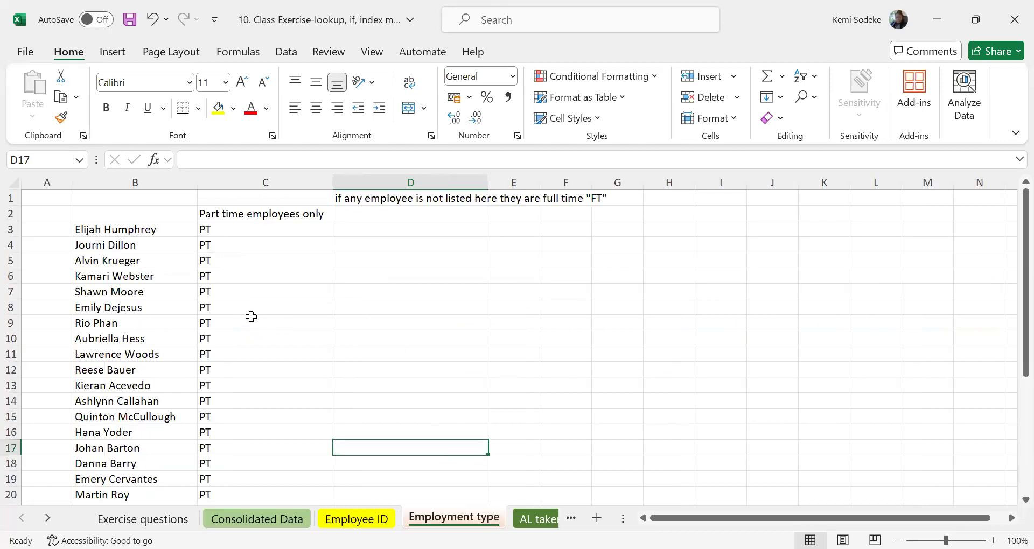
scroll(245, 307, "down", 1)
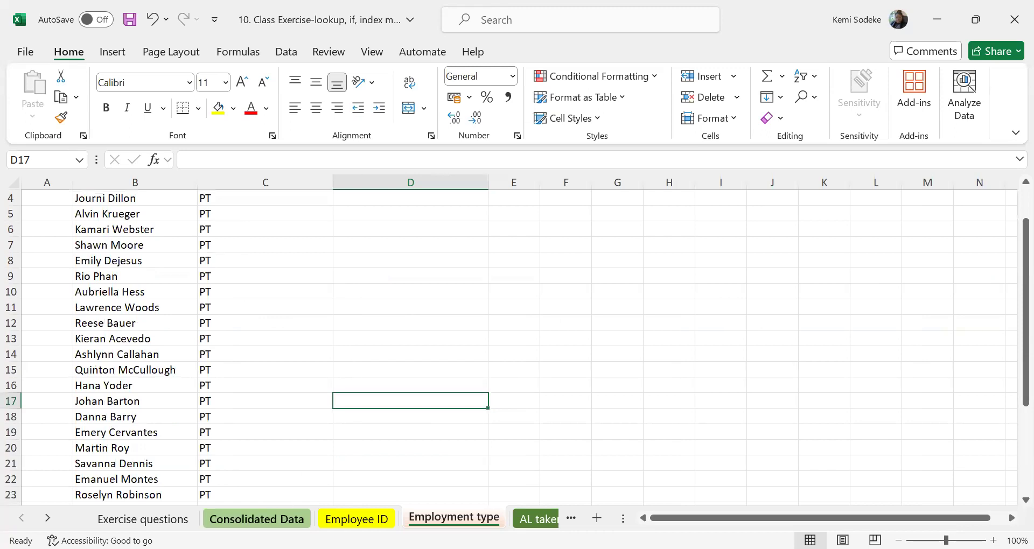
left_click(257, 519)
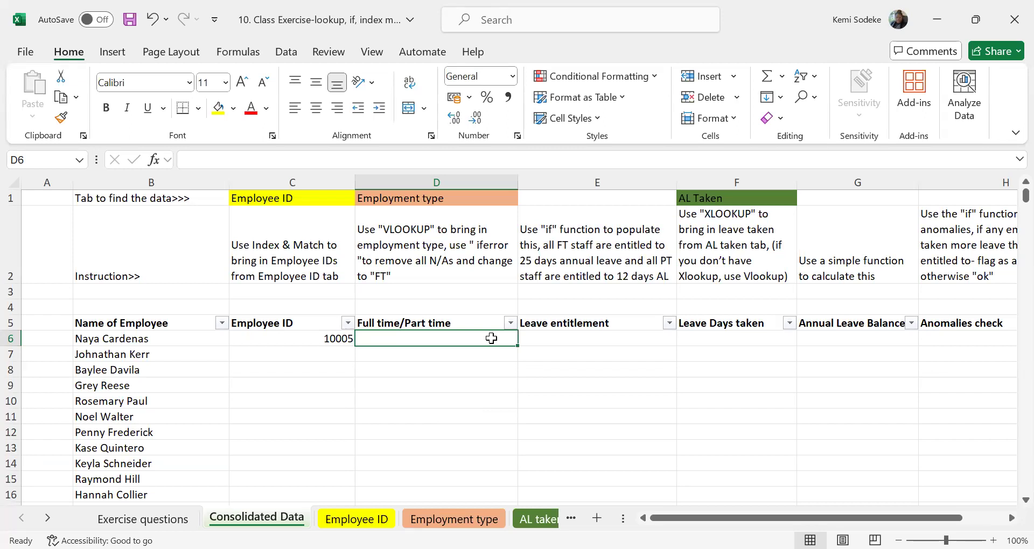
type("=")
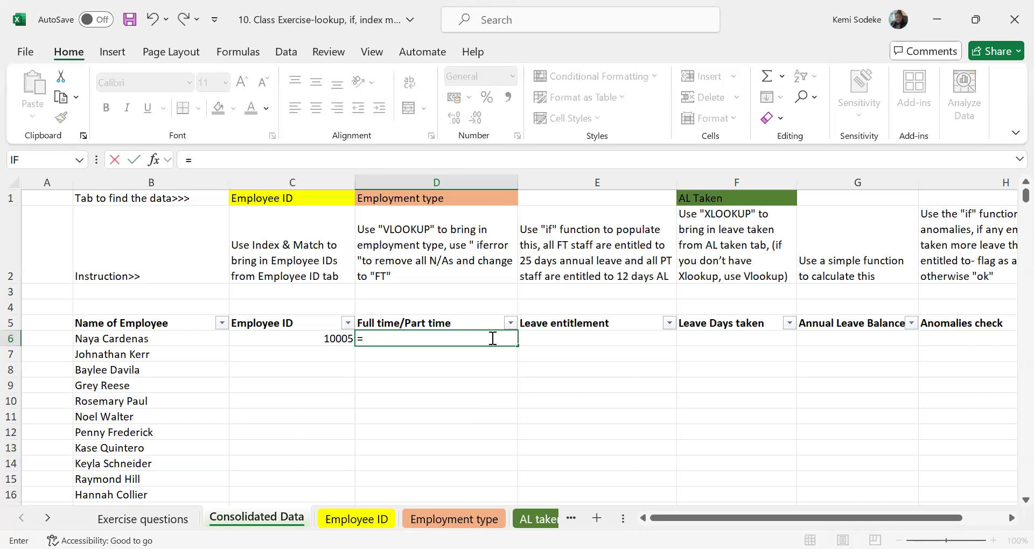
type("v")
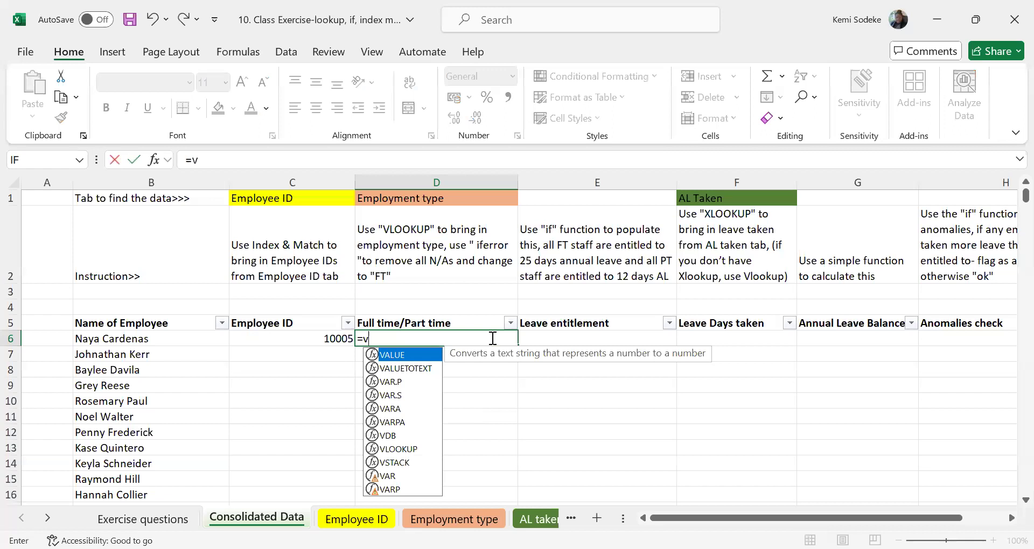
key("Escape")
type("=")
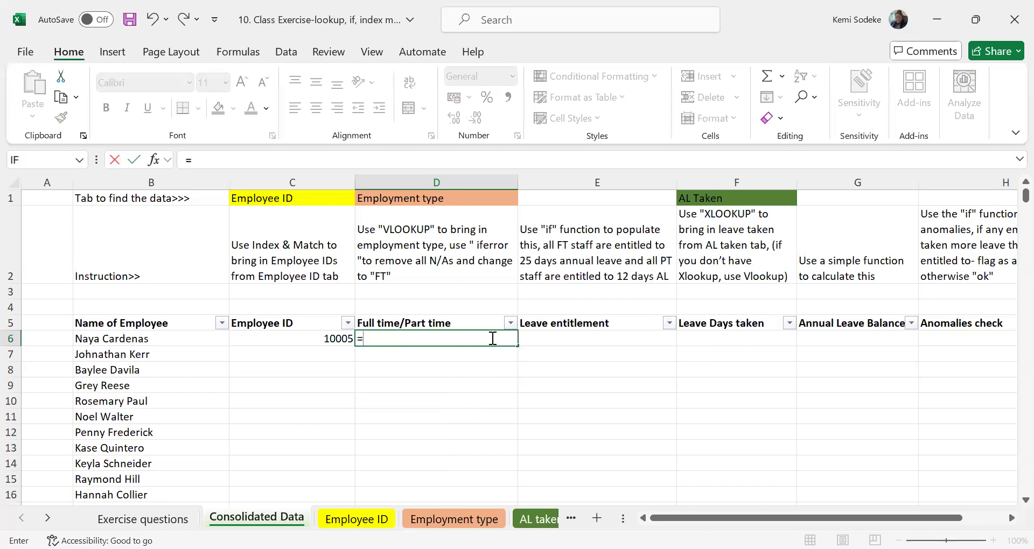
type("vll")
type("ooku")
type("p")
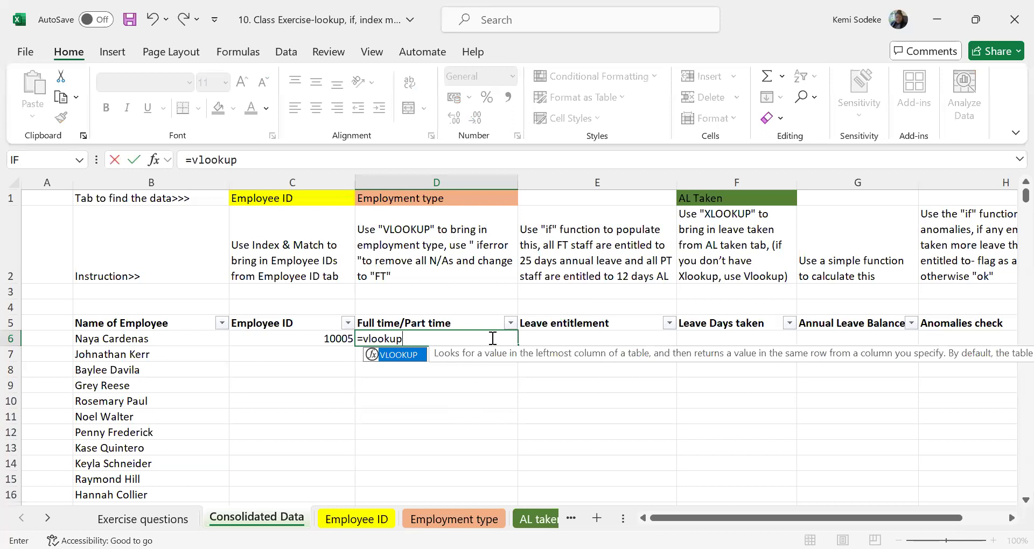
type("(")
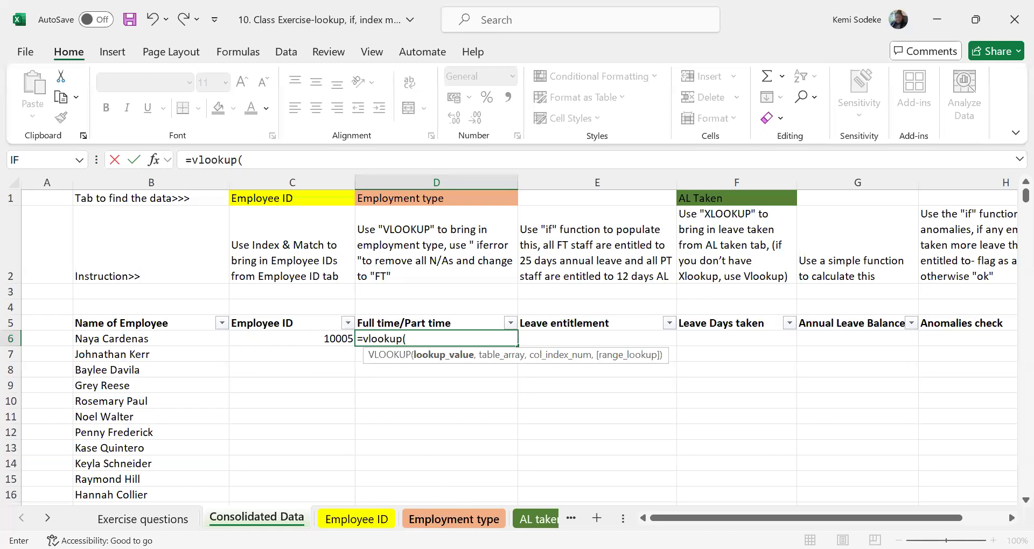
key("Escape")
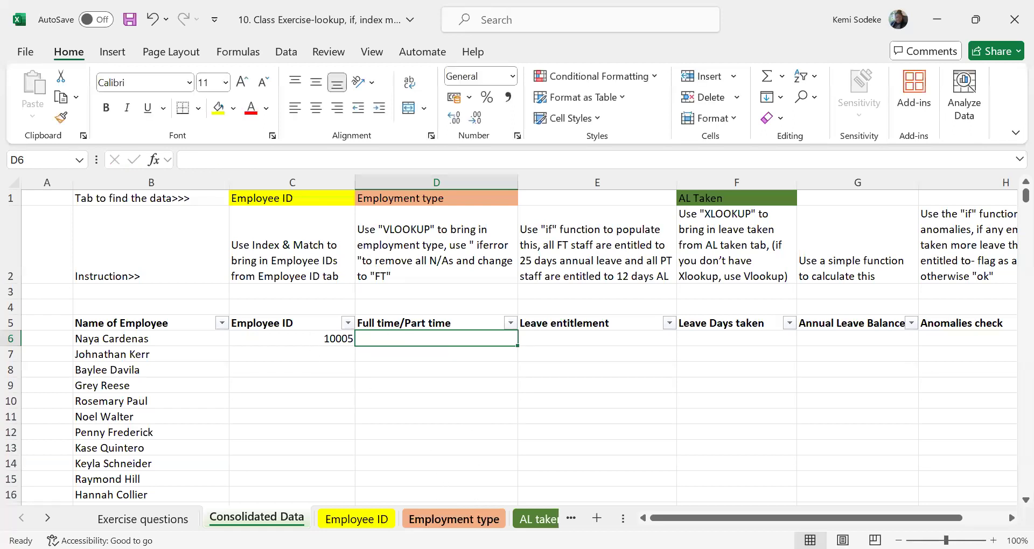
Check where the name and PT columns start on the Employment type sheet, and return to Consolidated Data.
left_click(459, 510)
scroll(227, 273, "up", 1)
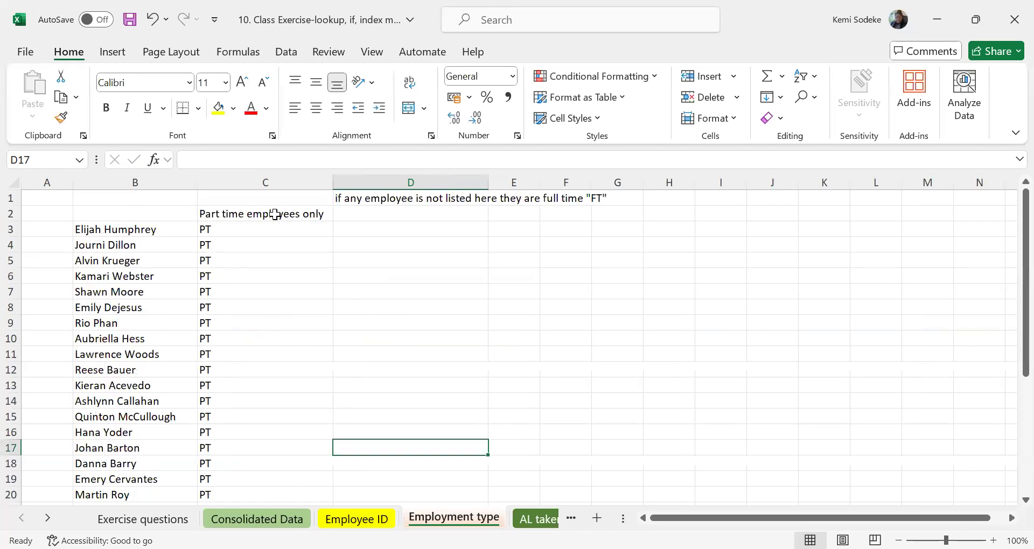
left_click(126, 234)
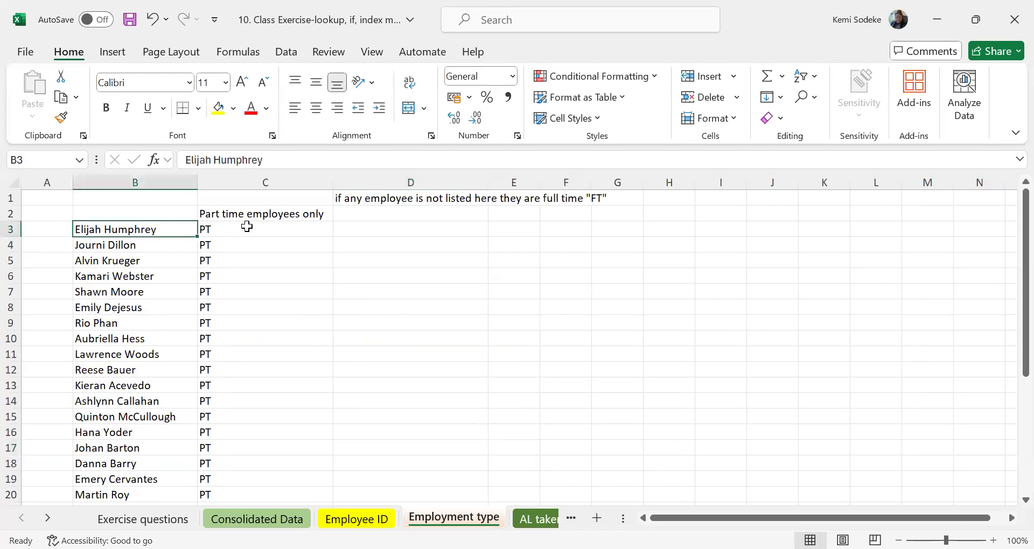
left_click(243, 225)
left_click(122, 224)
left_click(242, 519)
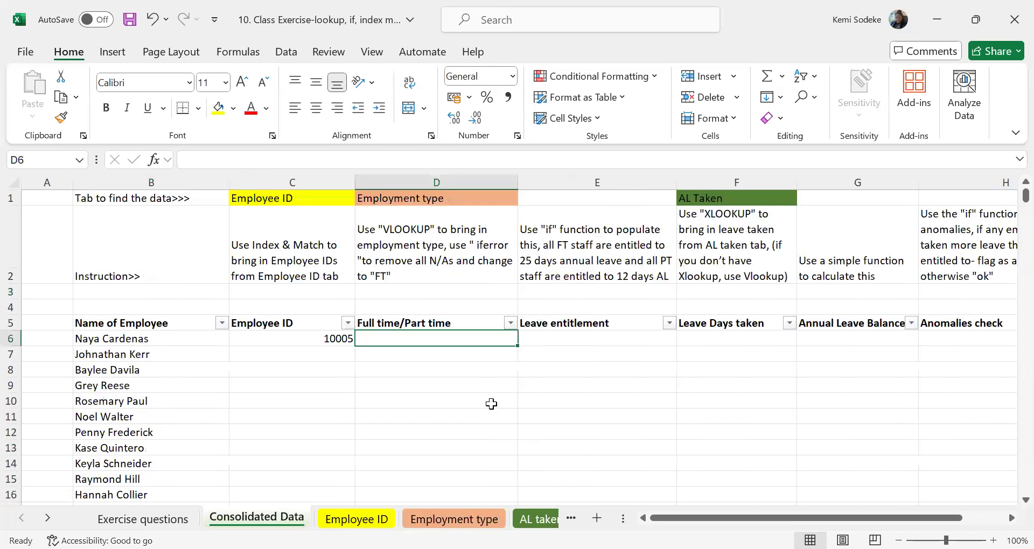
Begin a VLOOKUP formula in D6 with the employee name in B6 as the lookup value.
type("=")
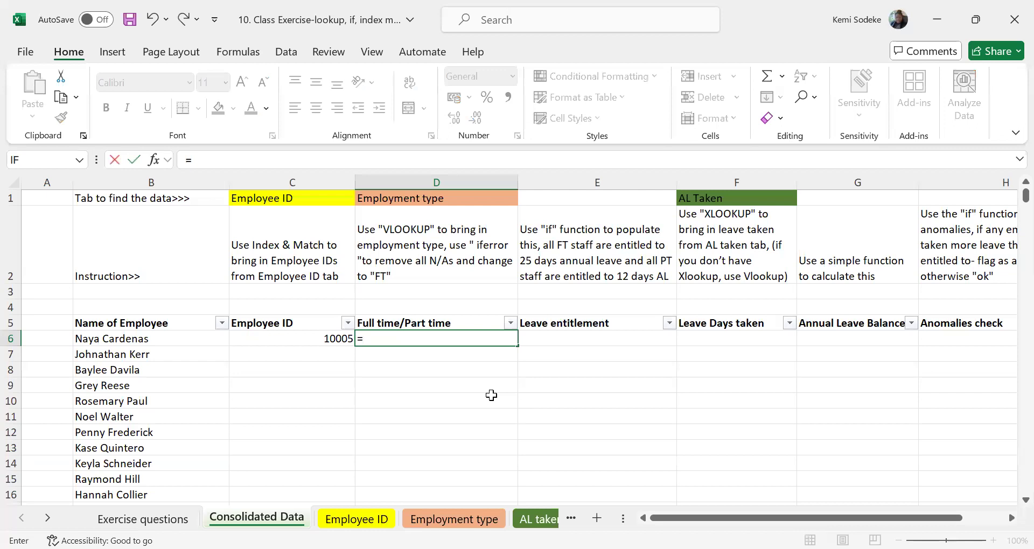
type("vlookup(")
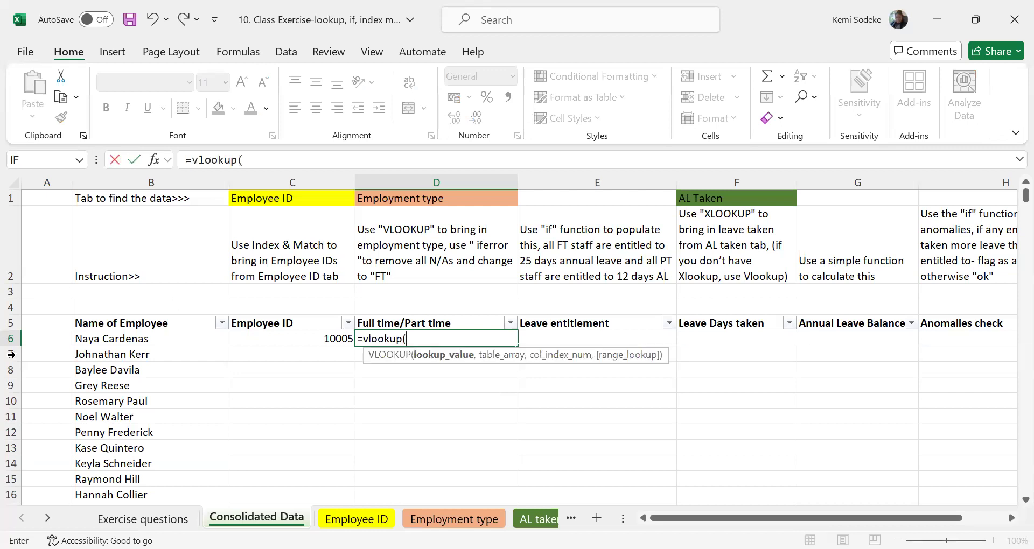
left_click(156, 339)
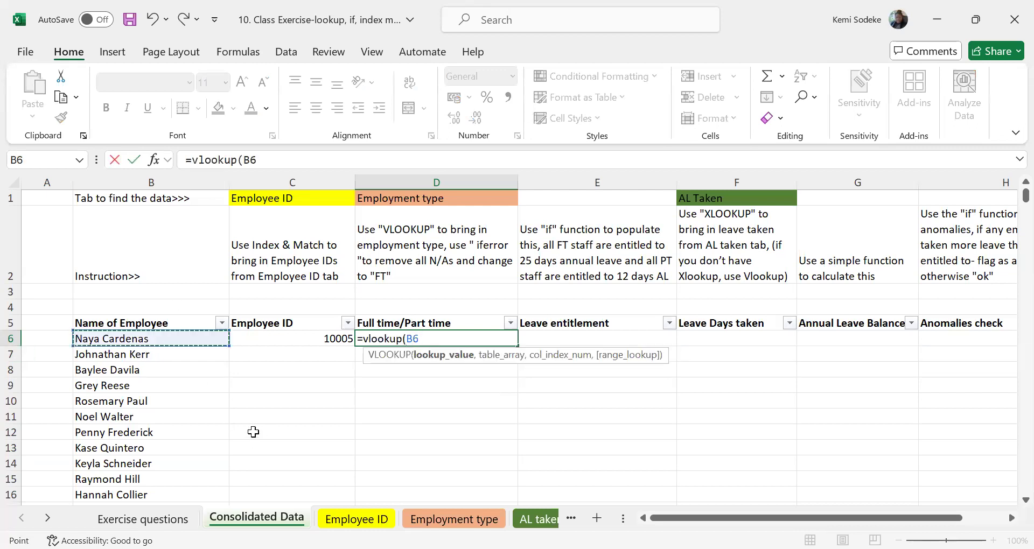
type(",")
Set the table array of the D6 VLOOKUP to 'Employment type'!B3:C31.
left_click(454, 519)
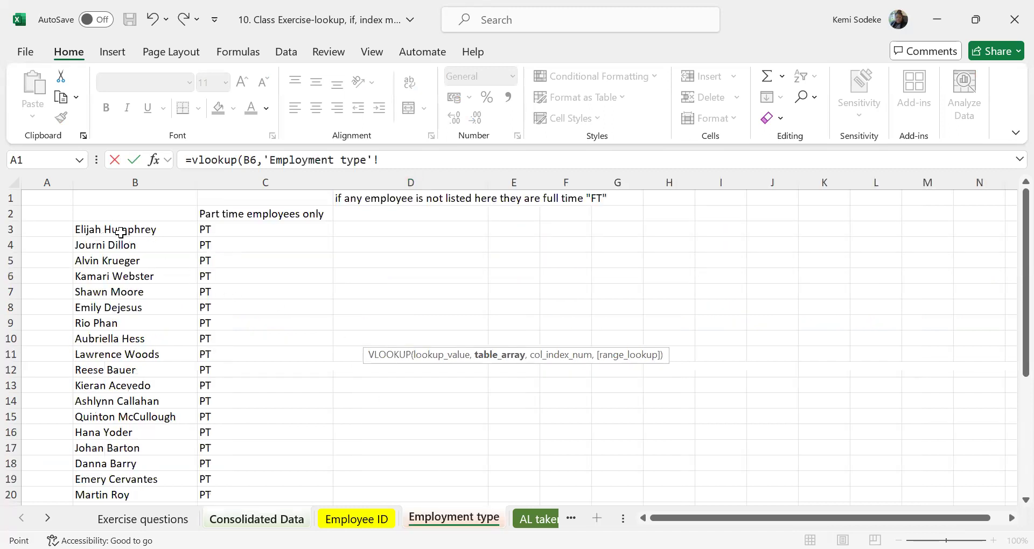
left_click_drag(231, 363, 230, 402)
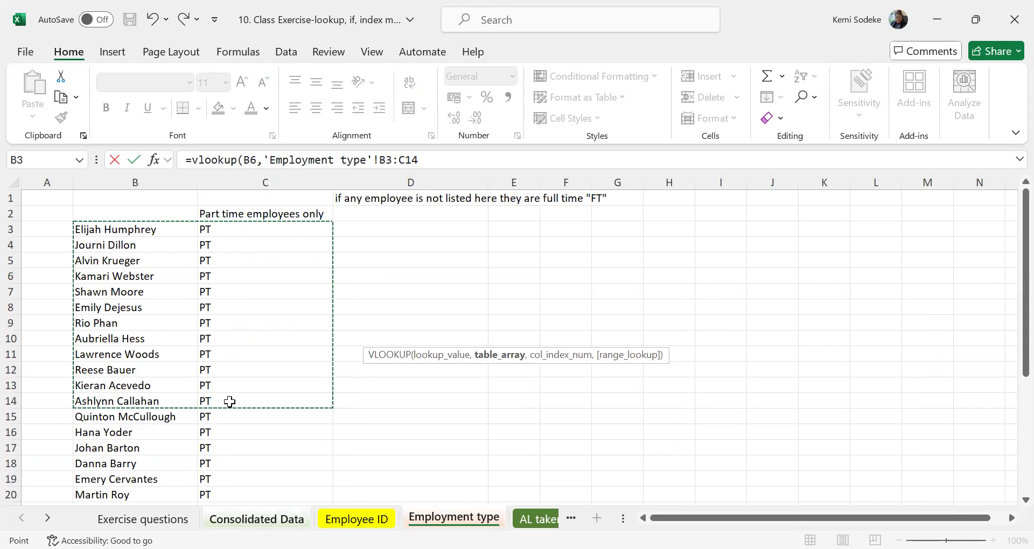
scroll(230, 402, "down", 4)
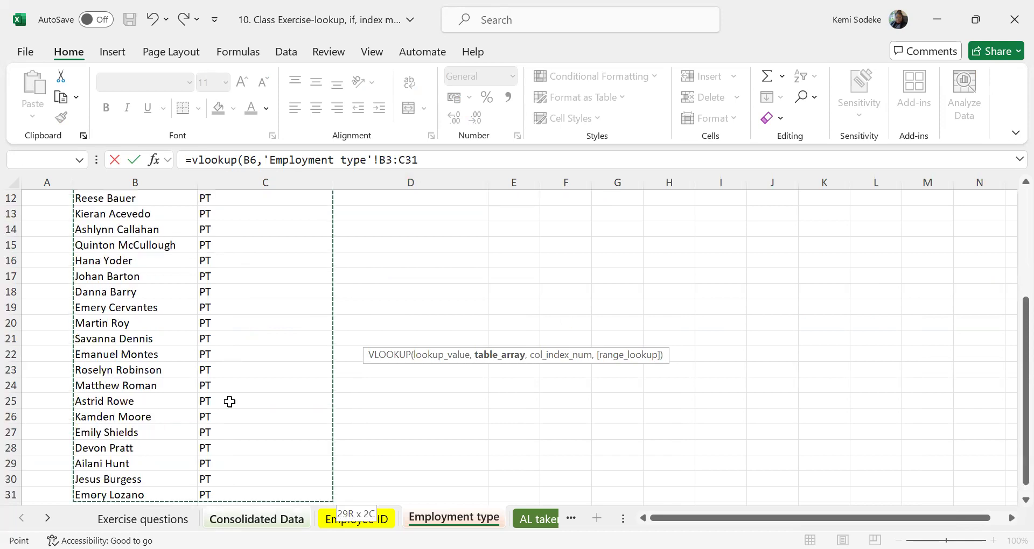
left_click_drag(229, 402, 229, 402)
type(",")
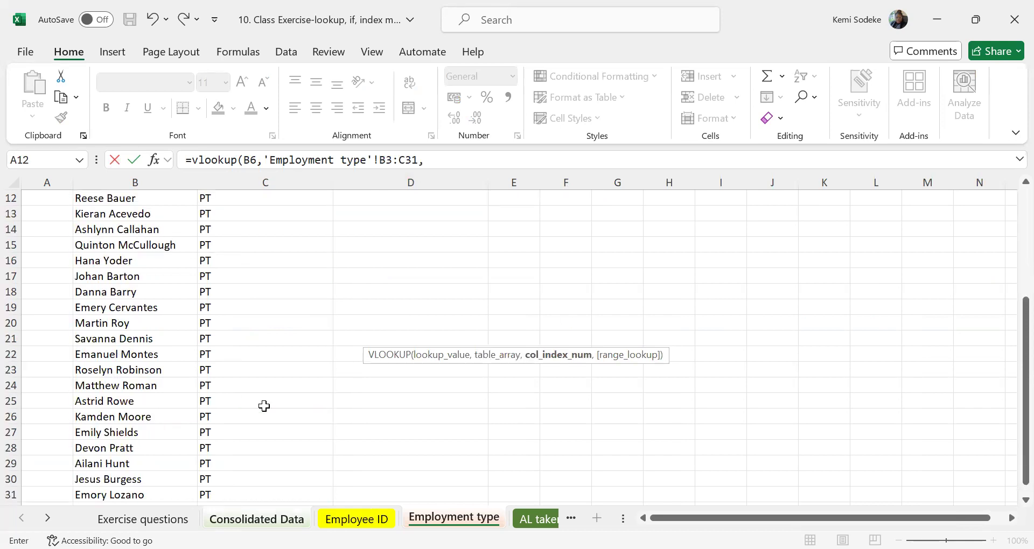
Finish the VLOOKUP in D6 with column index 2 and FALSE for an exact match.
scroll(264, 404, "up", 4)
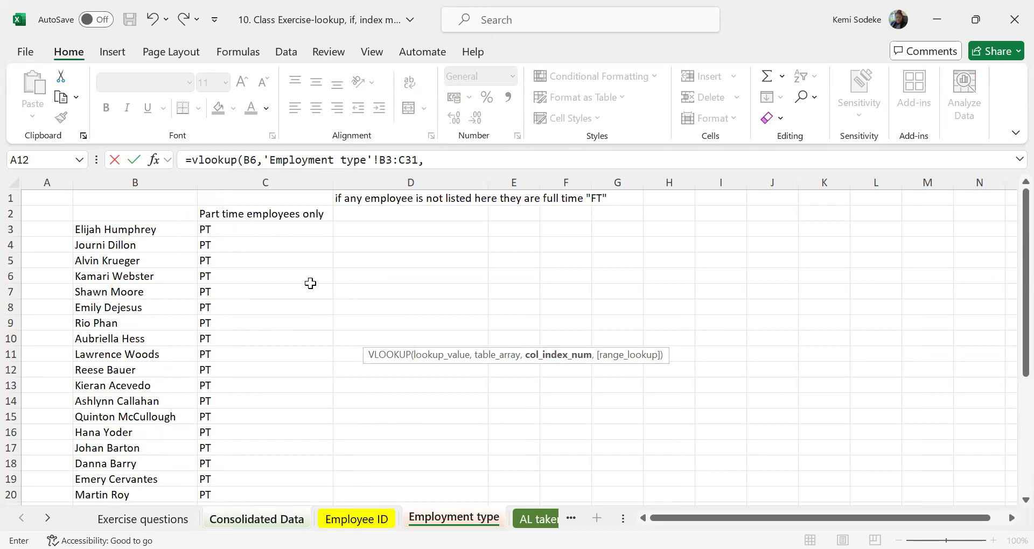
type("2,false")
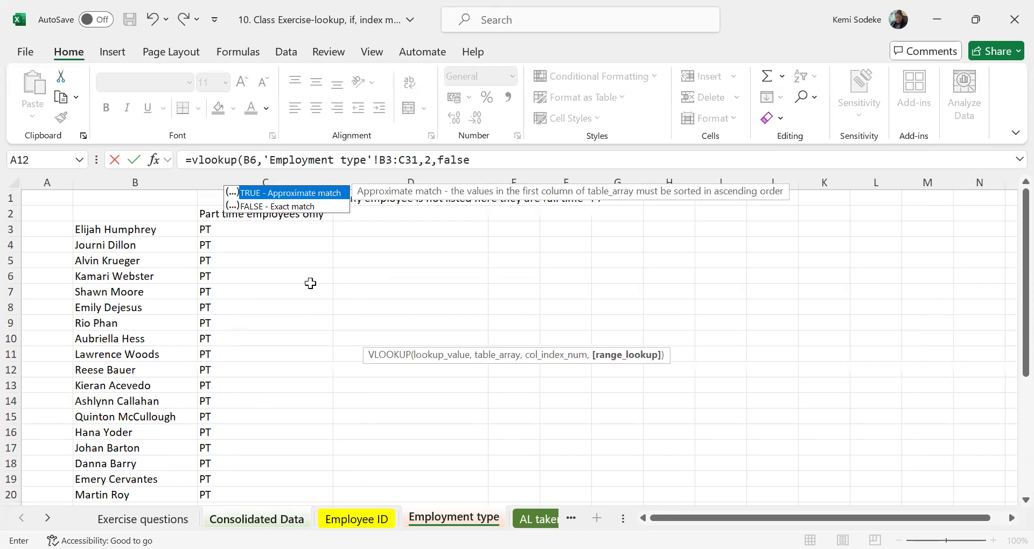
key("Return")
left_click(454, 338)
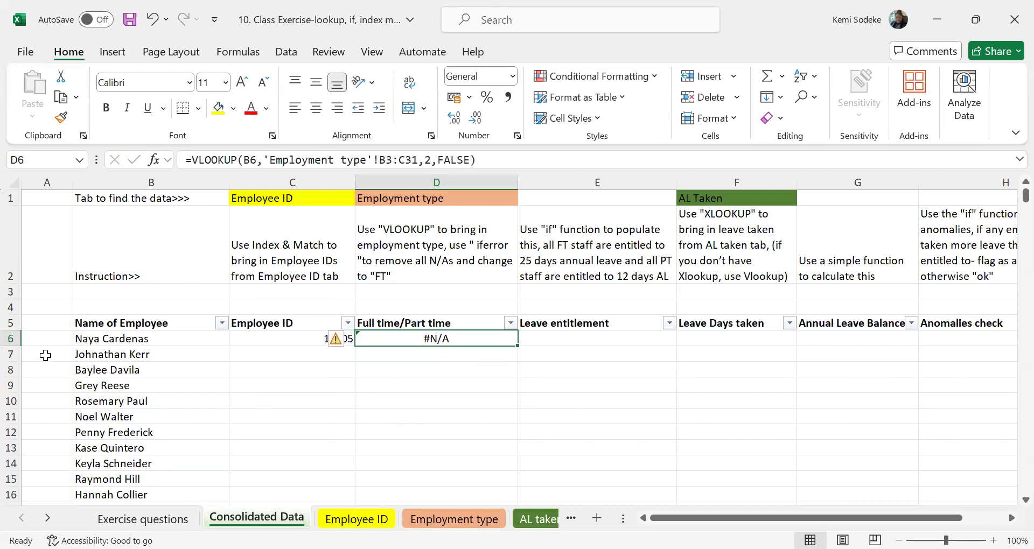
left_click(106, 339)
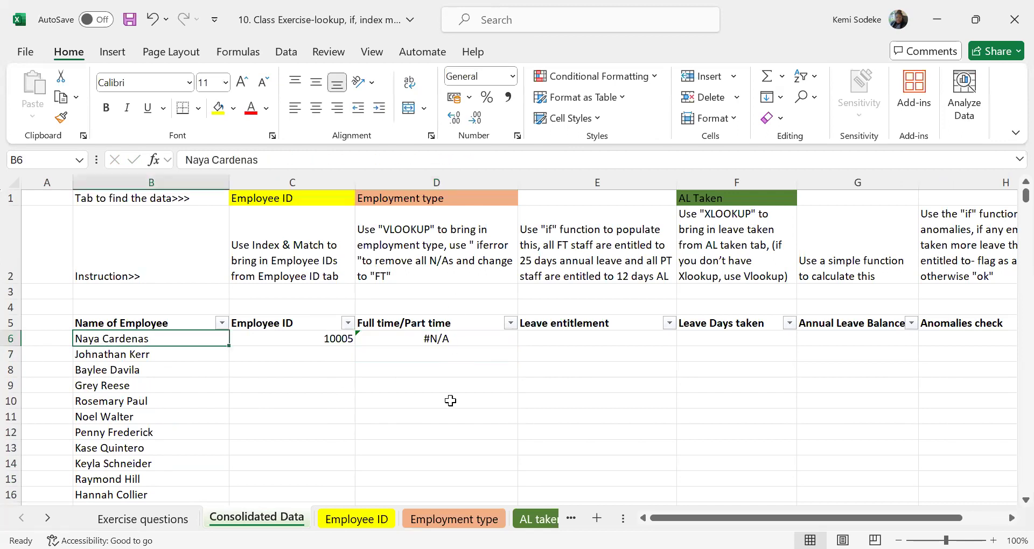
Wrap the VLOOKUP in D6 in an IFERROR function that returns "FT" on an error.
left_click(474, 335)
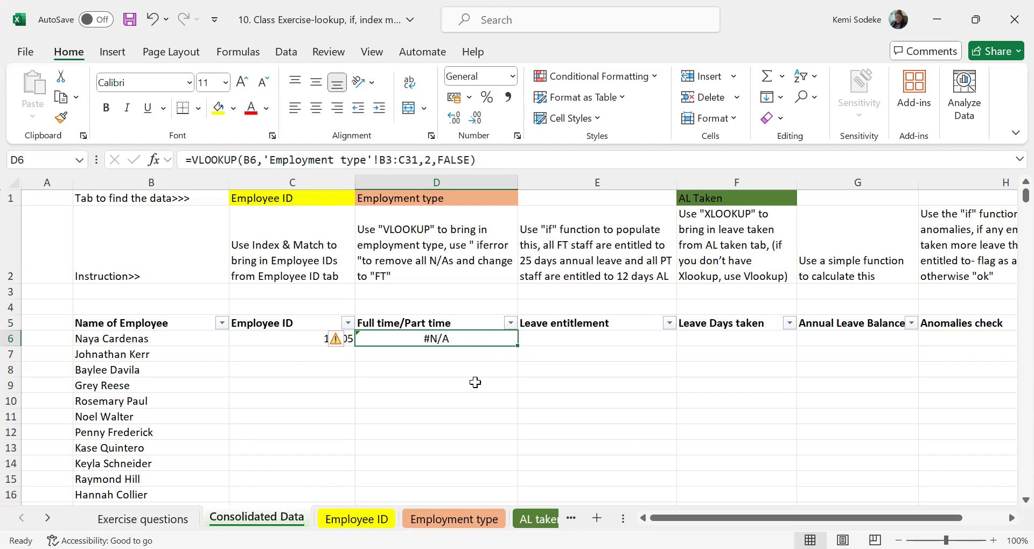
left_click(191, 159)
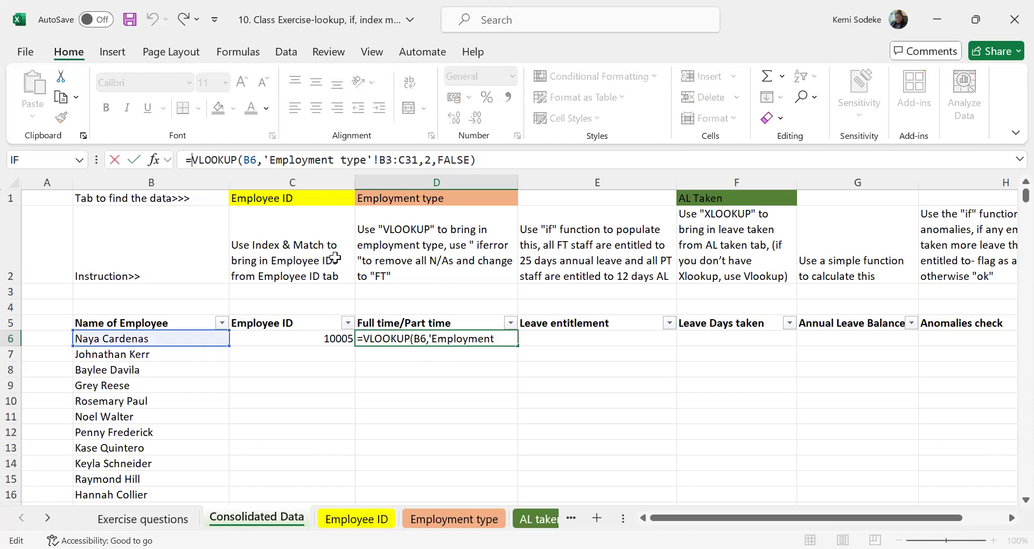
type("iferror")
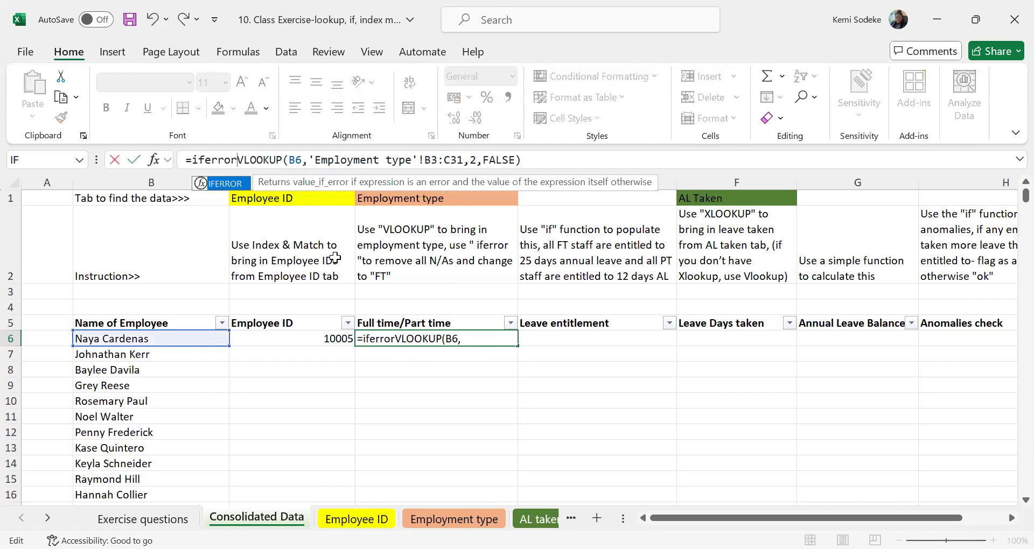
type("(")
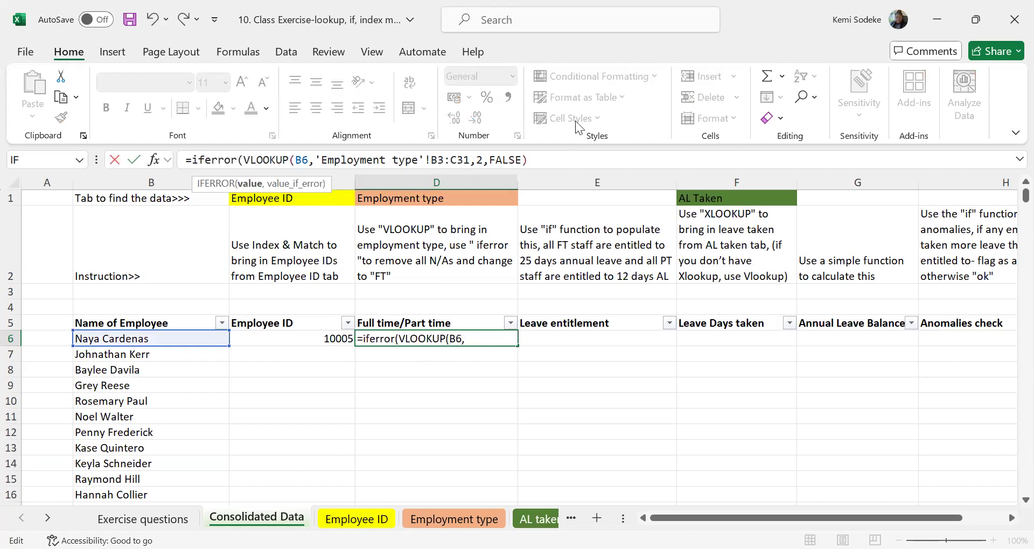
left_click(559, 163)
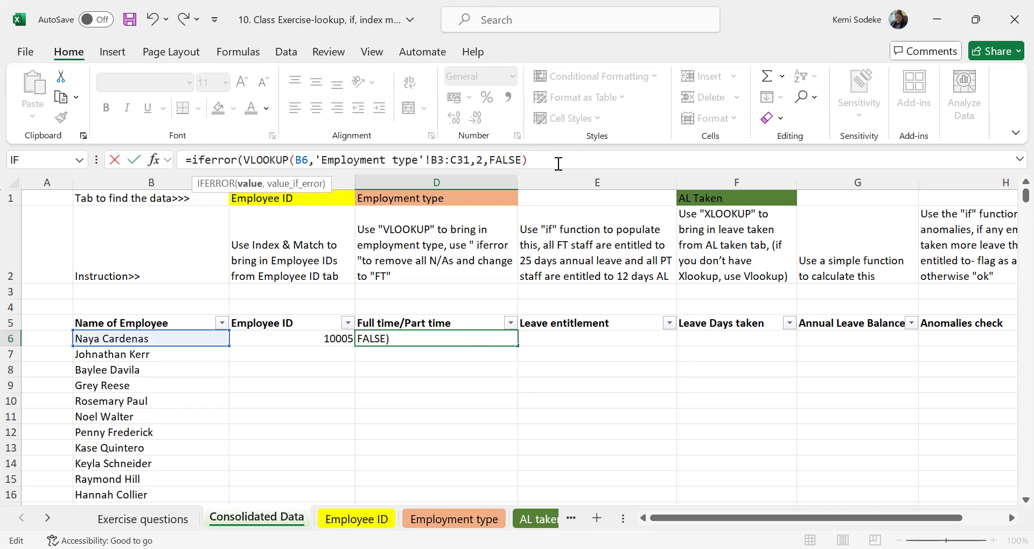
type(",\"")
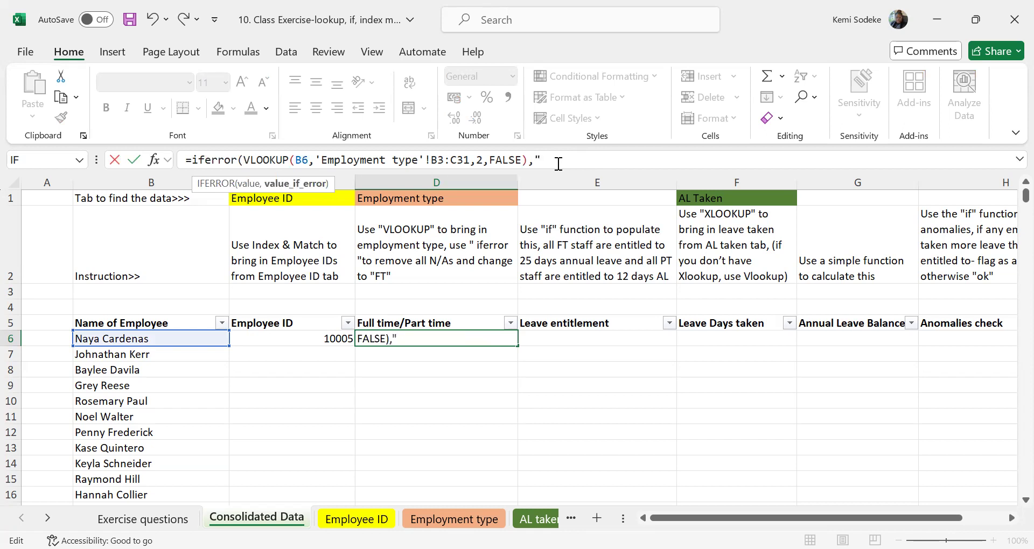
type("FT\")")
key("Return")
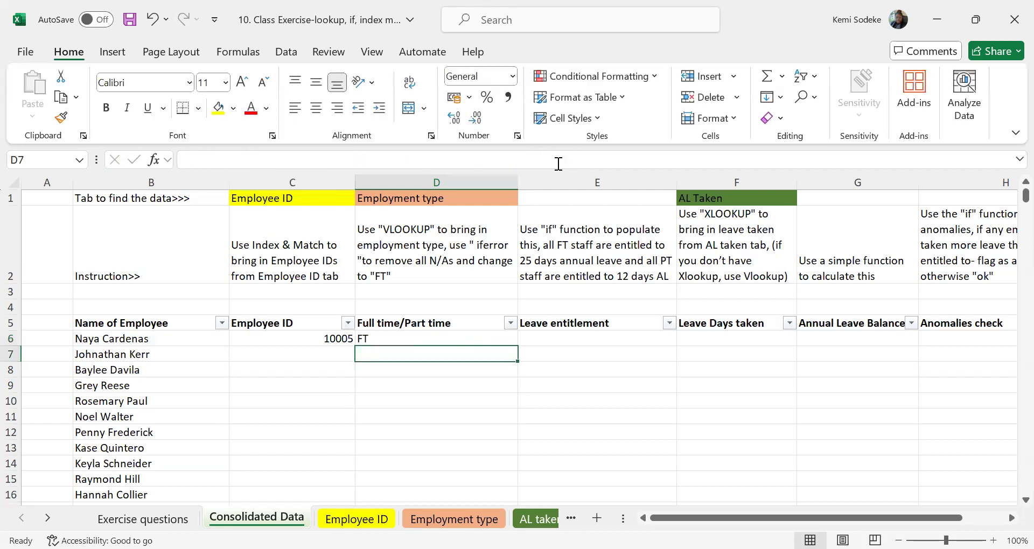
left_click(419, 339)
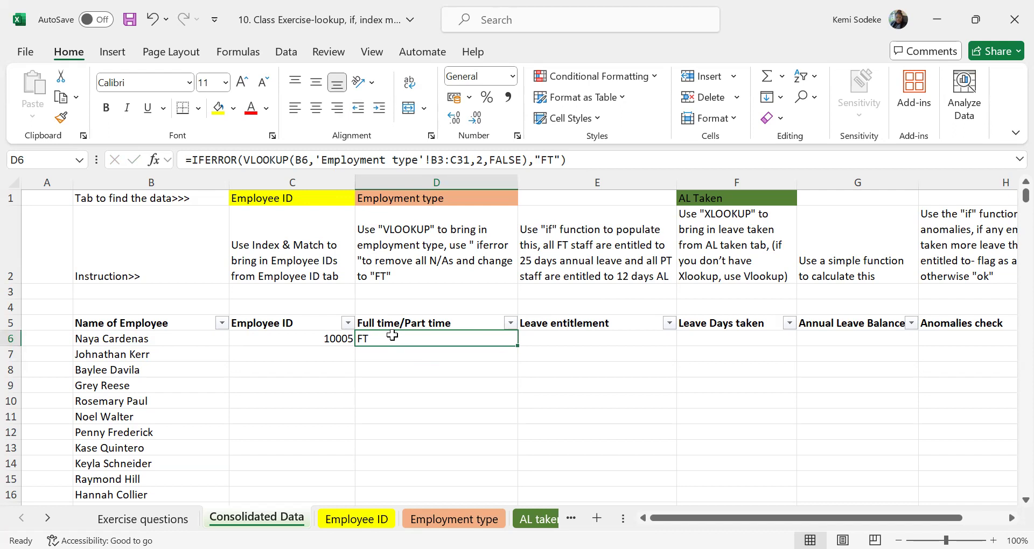
Begin an IF formula in the Leave entitlement cell E6 that tests whether D6 equals "FT".
left_click(560, 338)
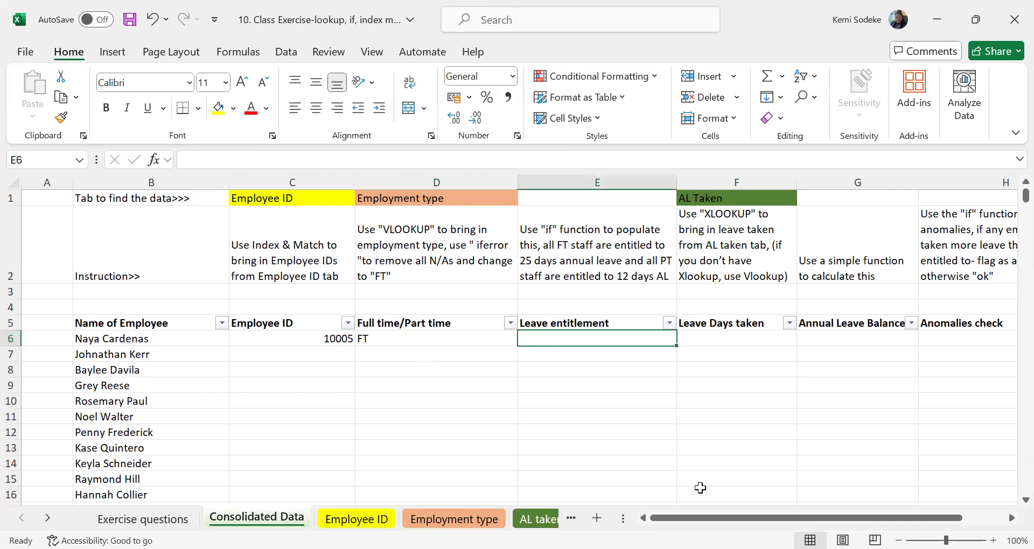
left_click(570, 253)
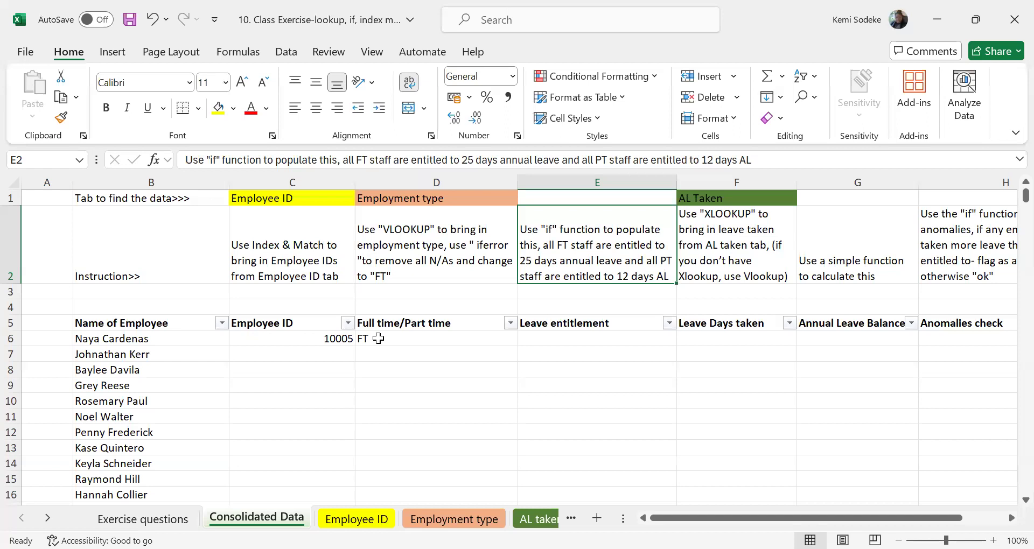
left_click(612, 338)
type("=")
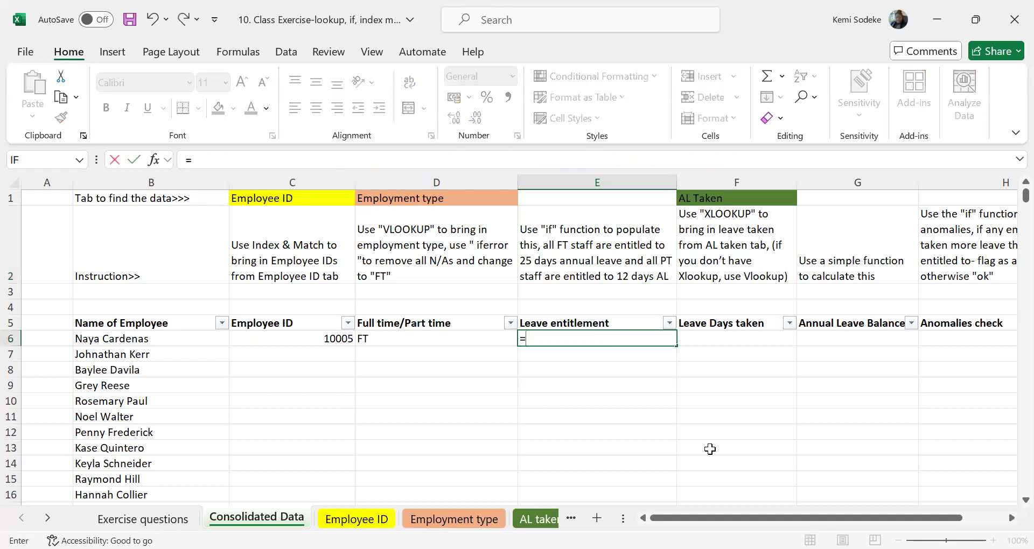
type("if(")
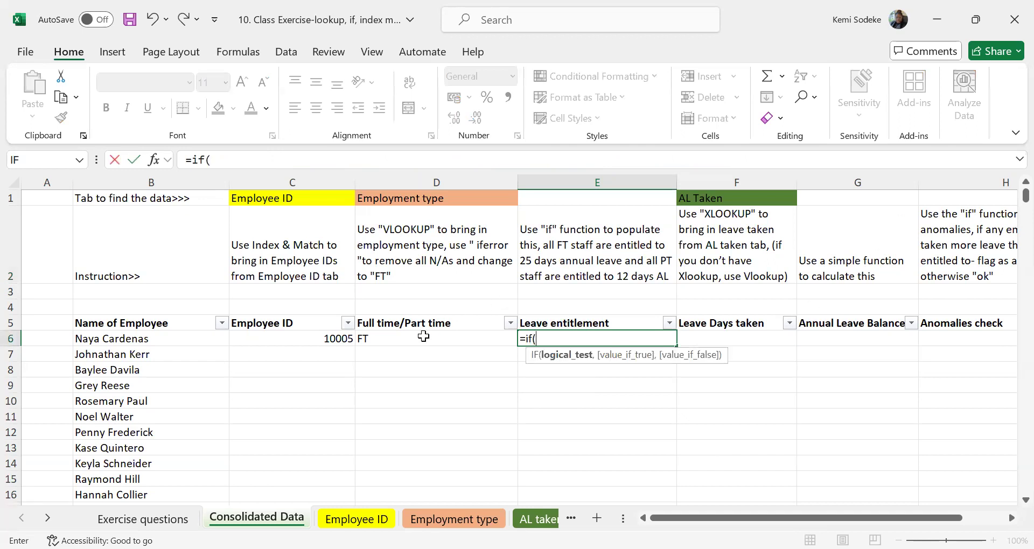
left_click(424, 337)
type("=")
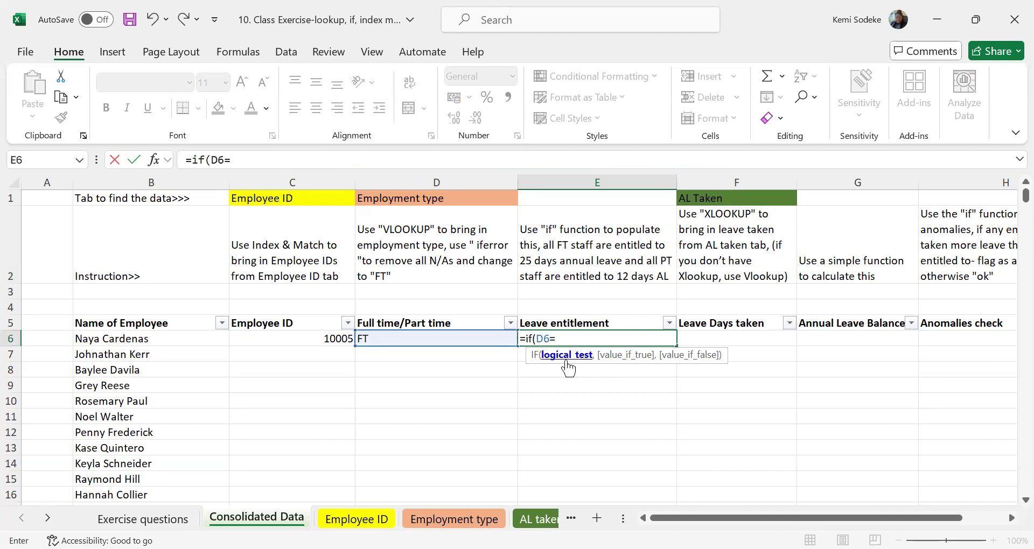
type("\"FT\",25")
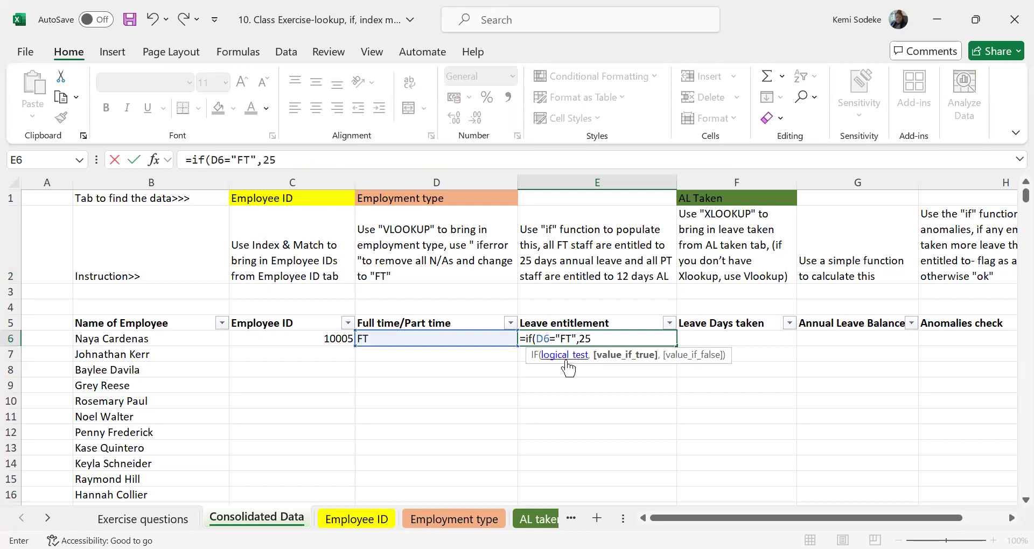
type(",")
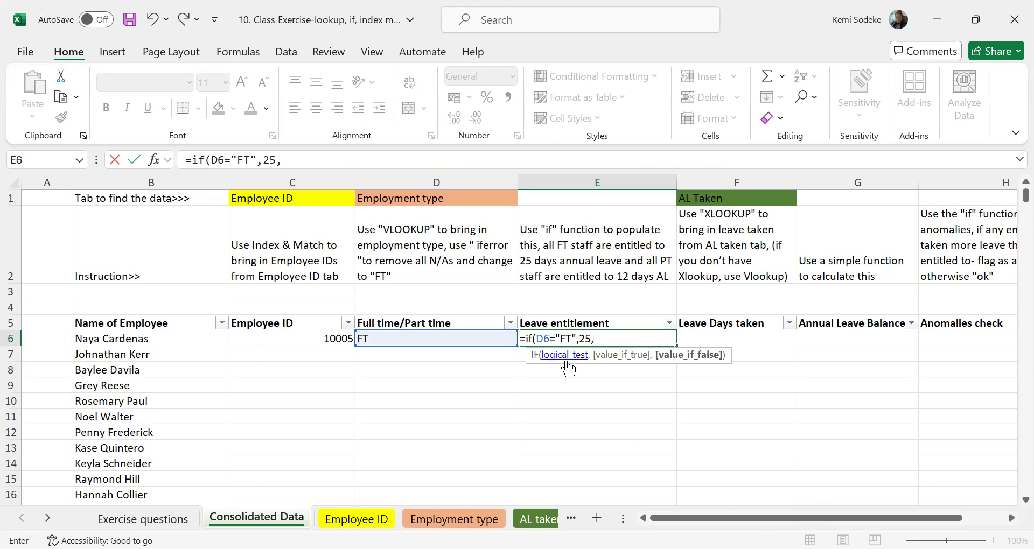
type("12)")
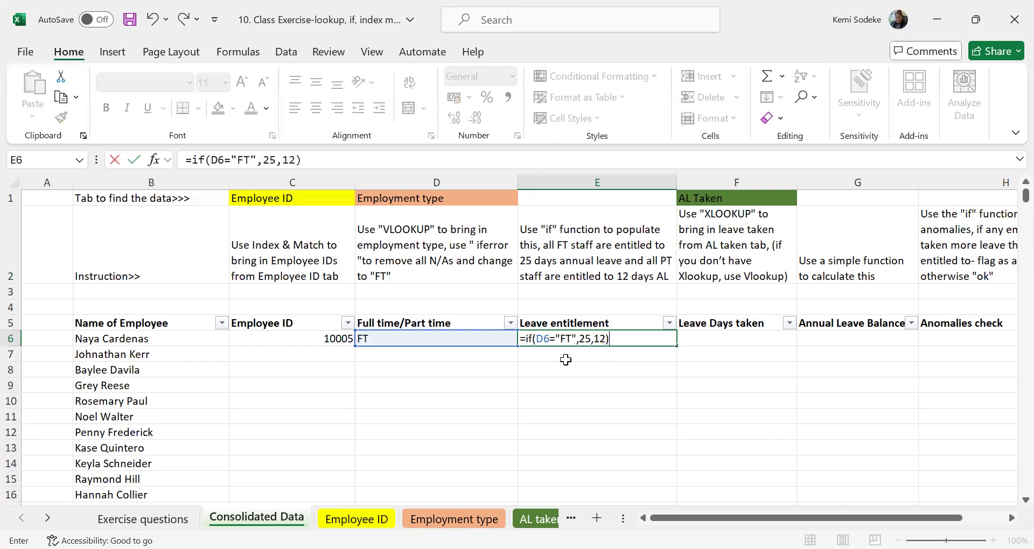
Finish the IF formula in E6 so it returns 25 when true and 12 when false.
key("Return")
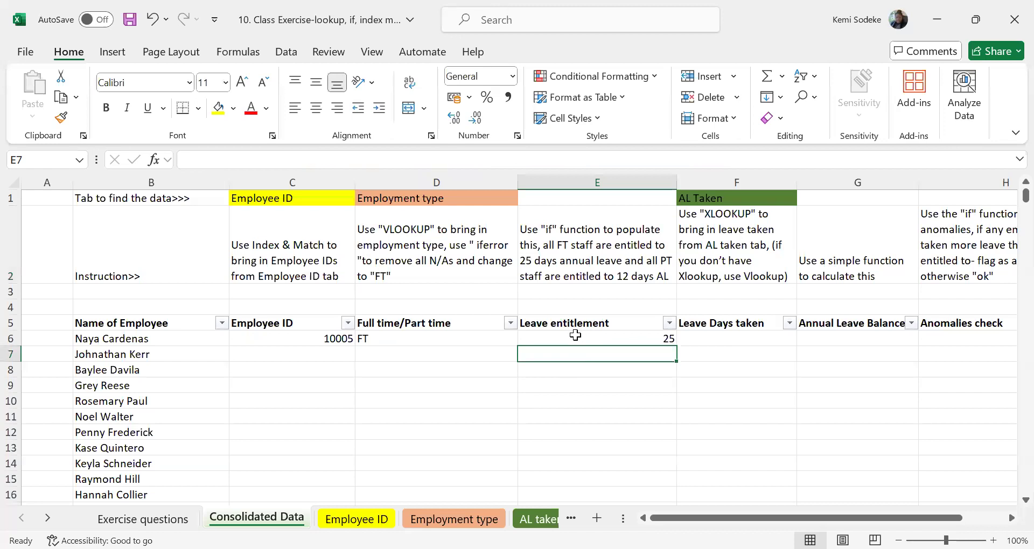
left_click(577, 338)
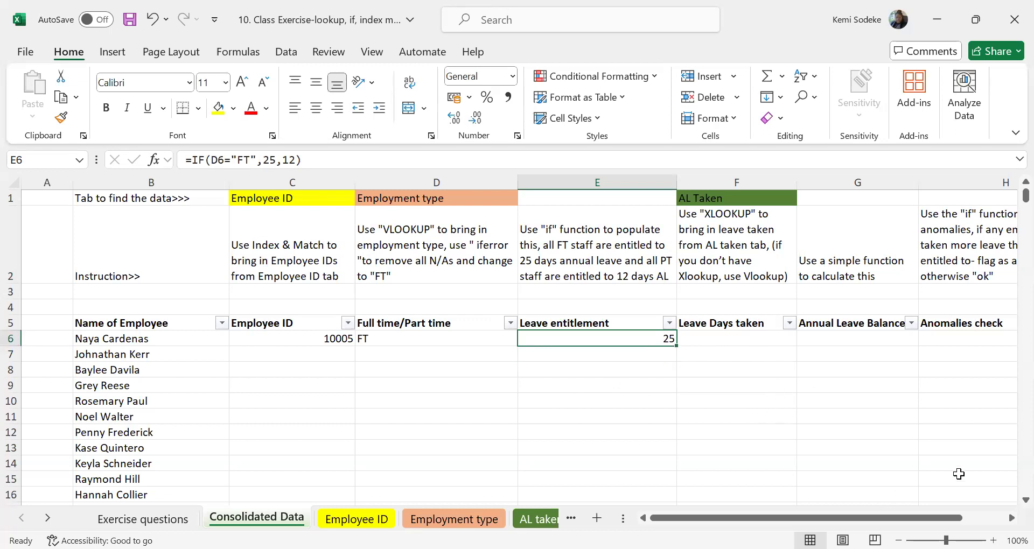
Check the AL taken sheet's layout and begin an XLOOKUP formula in F6 with the employee ID in C6 as the lookup value.
scroll(691, 434, "right", 3)
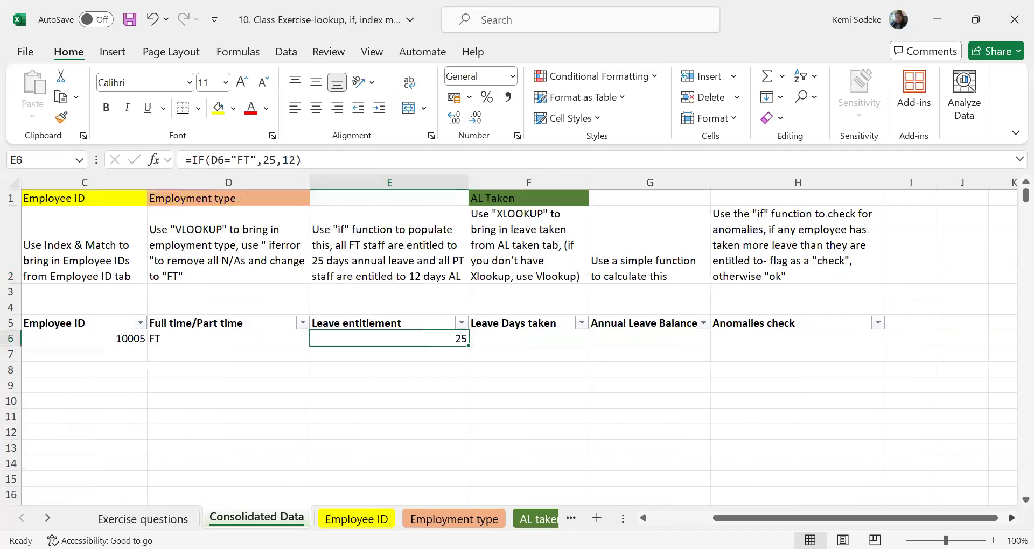
left_click(518, 341)
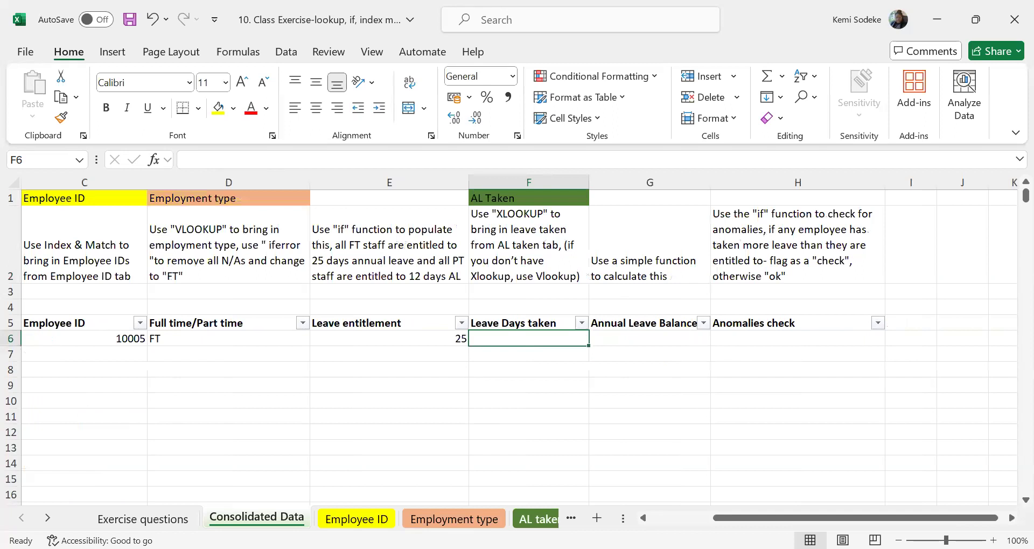
left_click(535, 518)
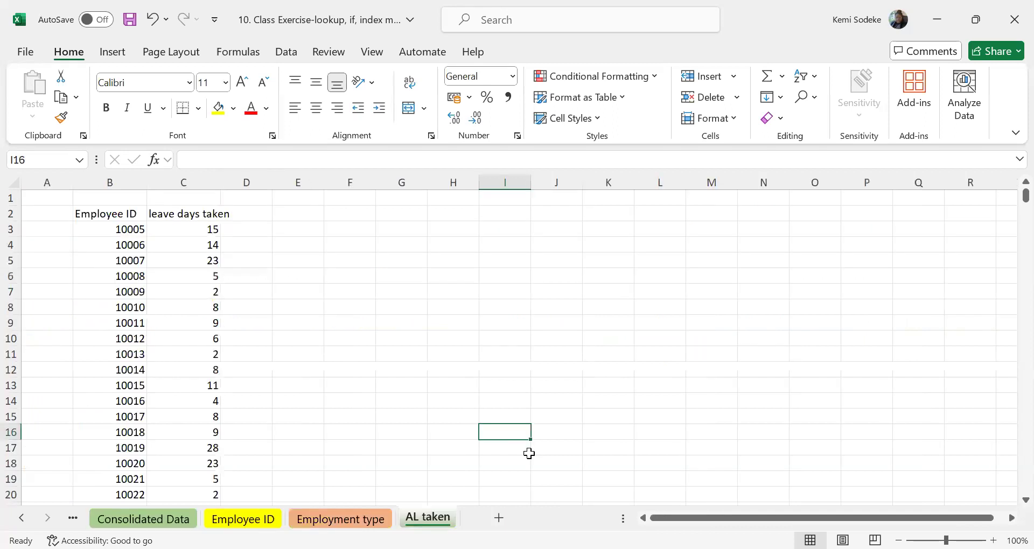
left_click(102, 228)
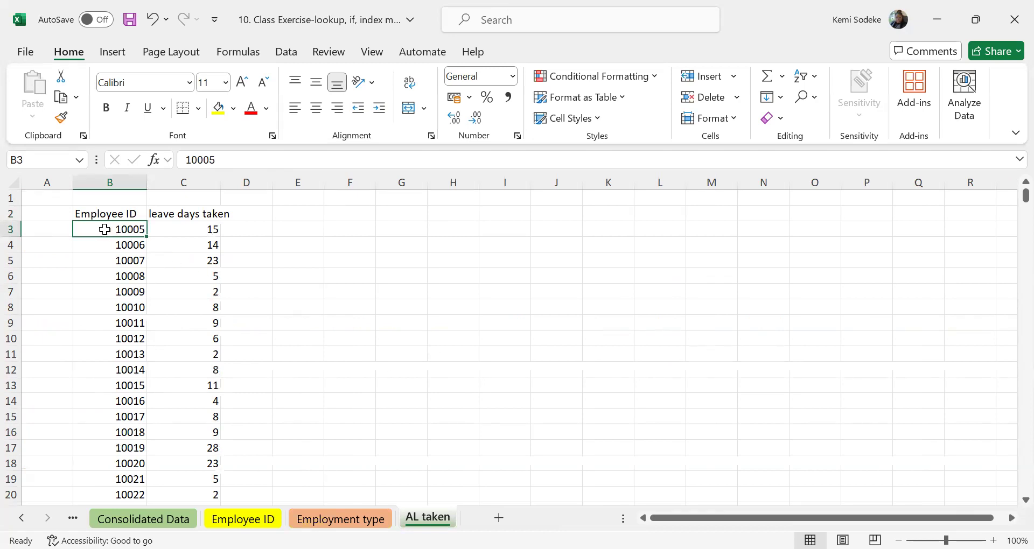
left_click(21, 518)
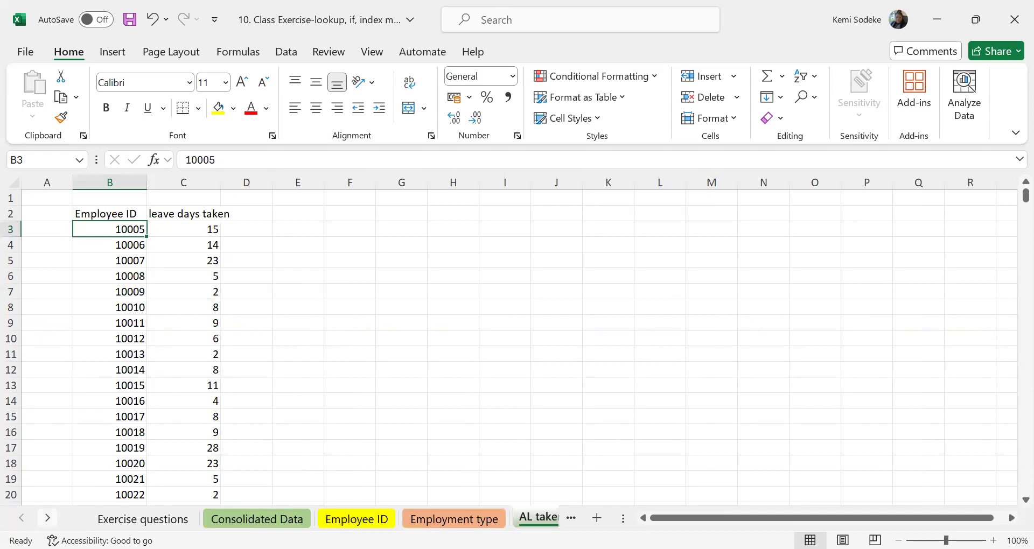
left_click(255, 519)
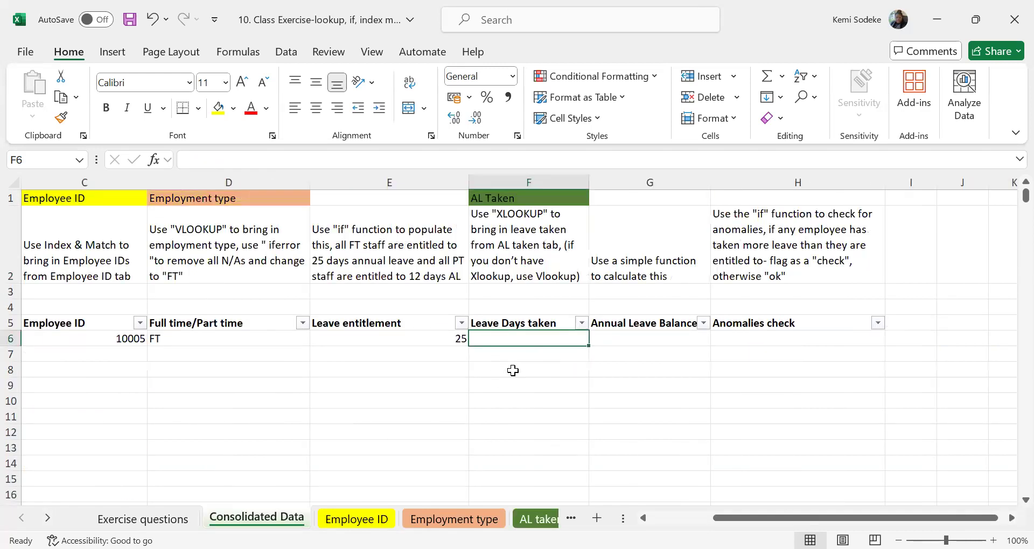
type("=")
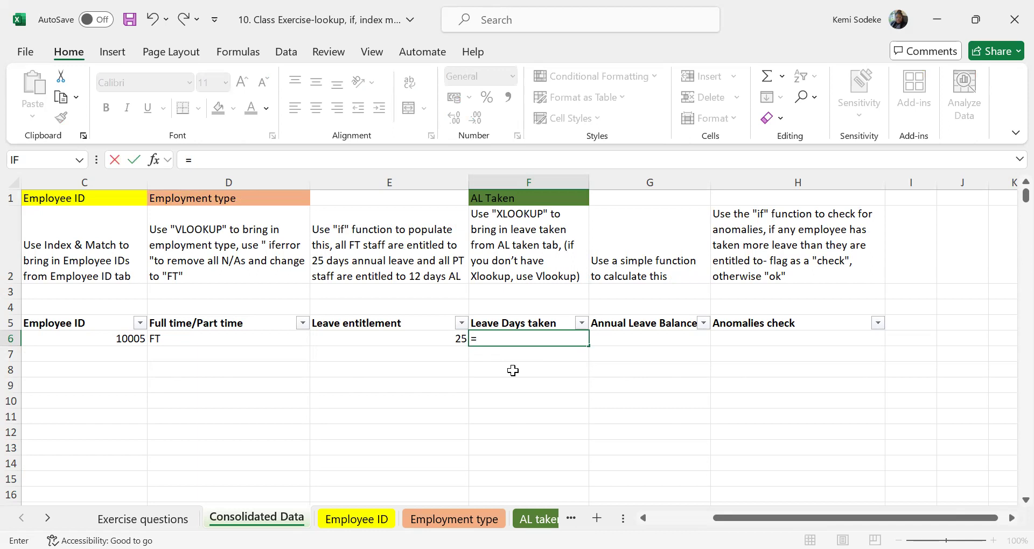
type("xlookup")
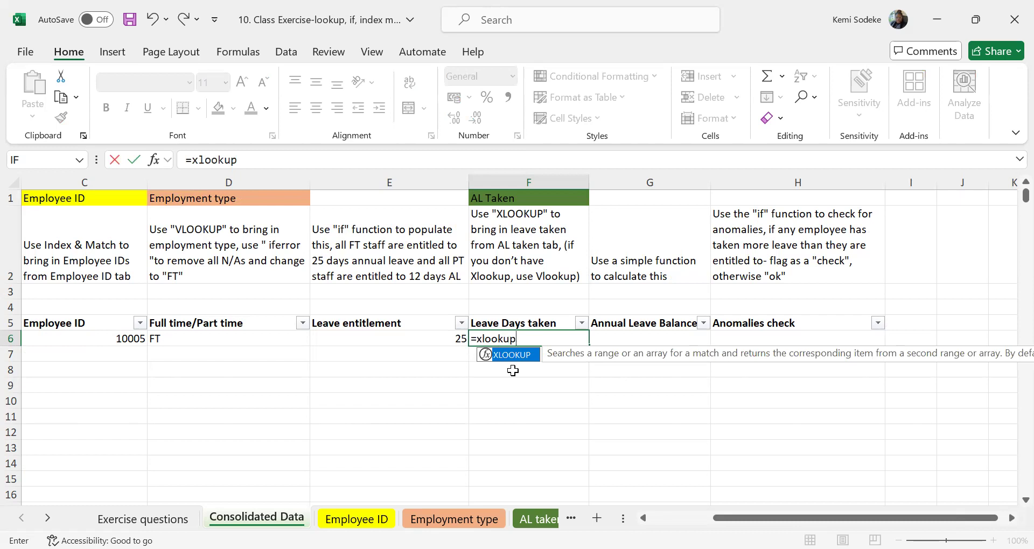
type("(")
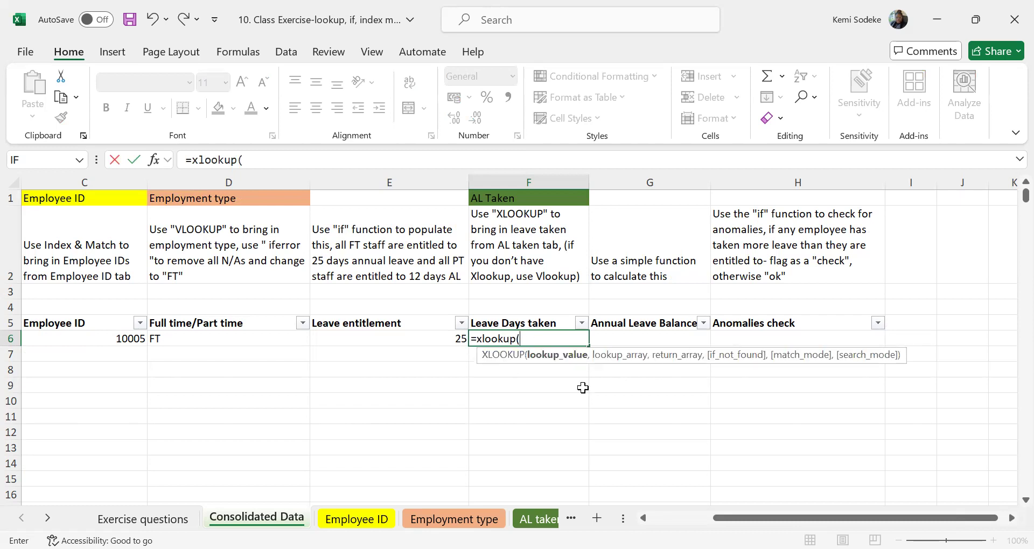
left_click(85, 336)
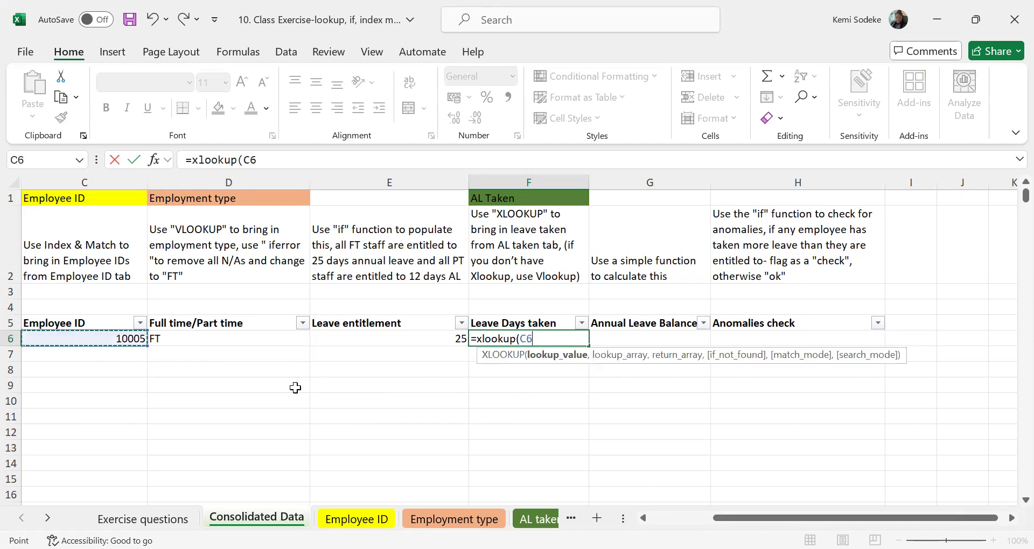
type(",")
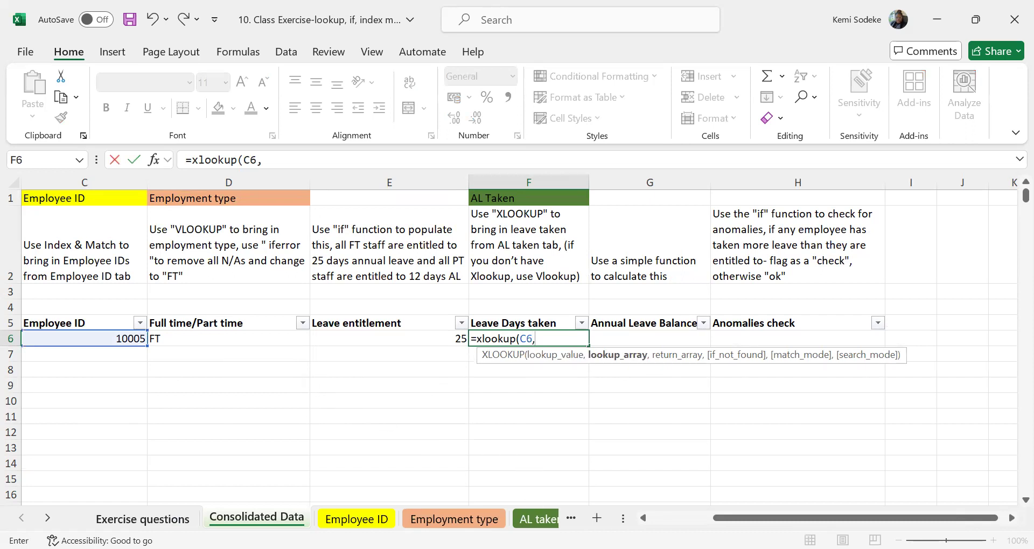
Set the lookup array of the F6 XLOOKUP to the employee IDs in 'AL taken'!B3:B1002.
left_click(48, 518)
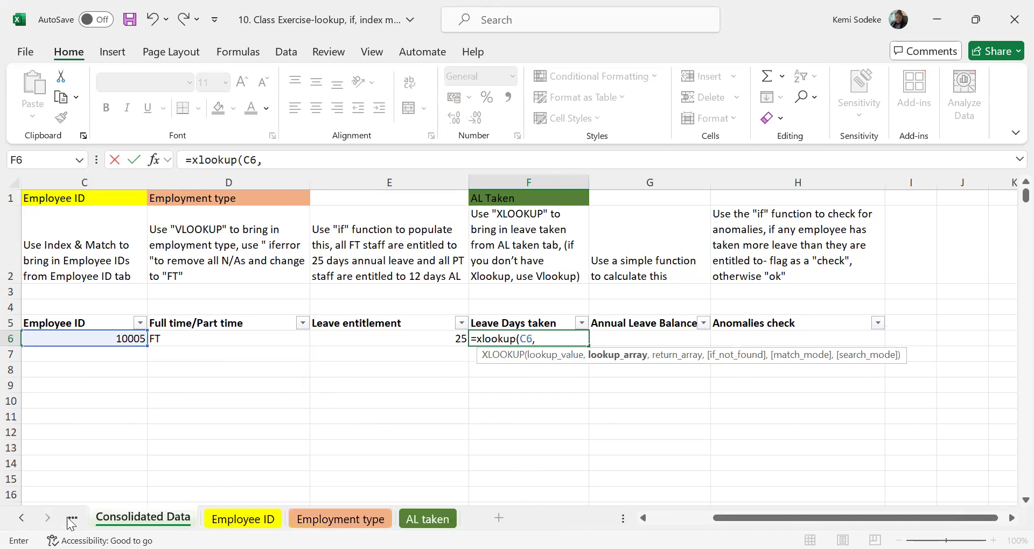
left_click(428, 518)
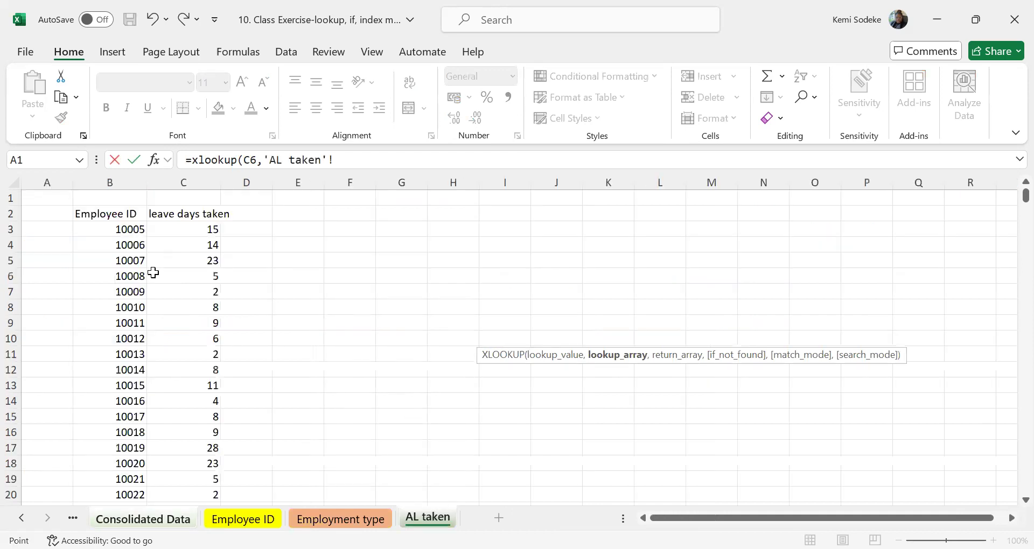
left_click_drag(129, 229, 129, 332)
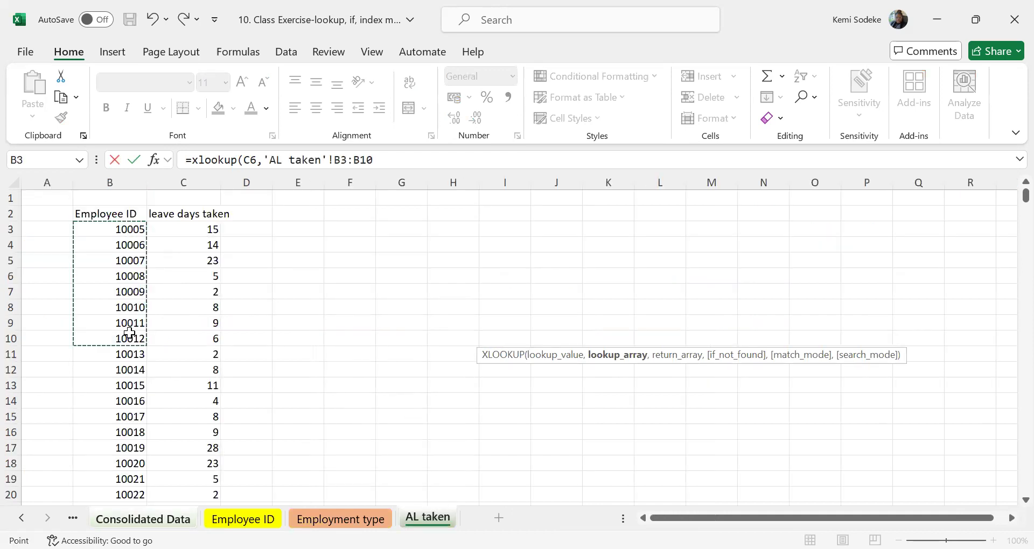
key("ctrl+shift+Down")
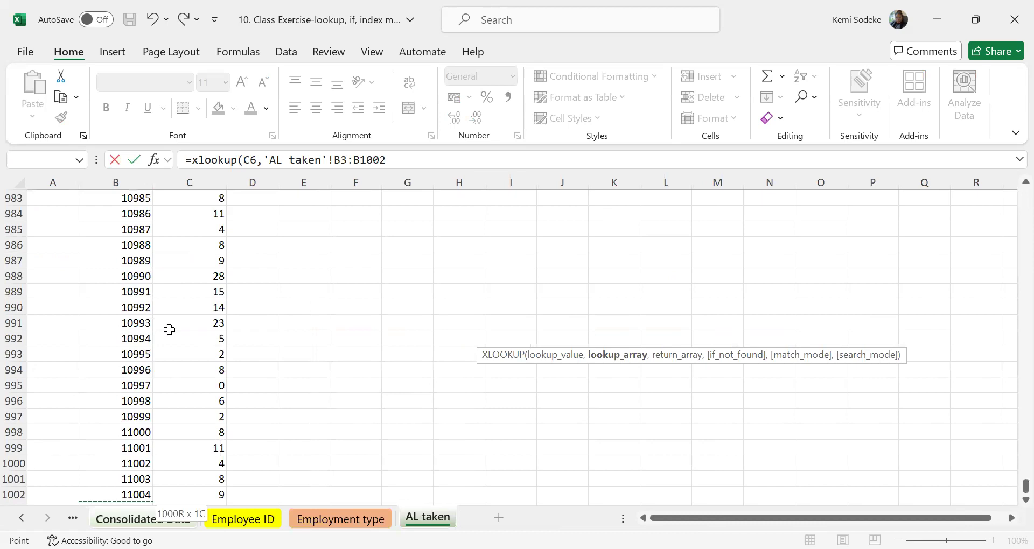
type(",")
Set the return array to the leave days in 'AL taken'!C3:C1002 and complete the XLOOKUP in F6.
scroll(391, 325, "up", 18)
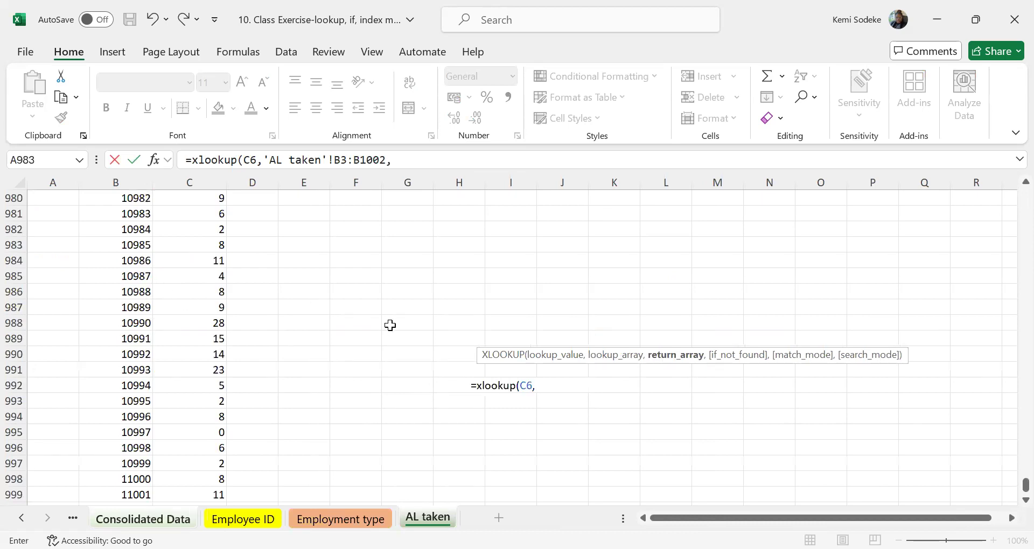
scroll(391, 326, "up", 7)
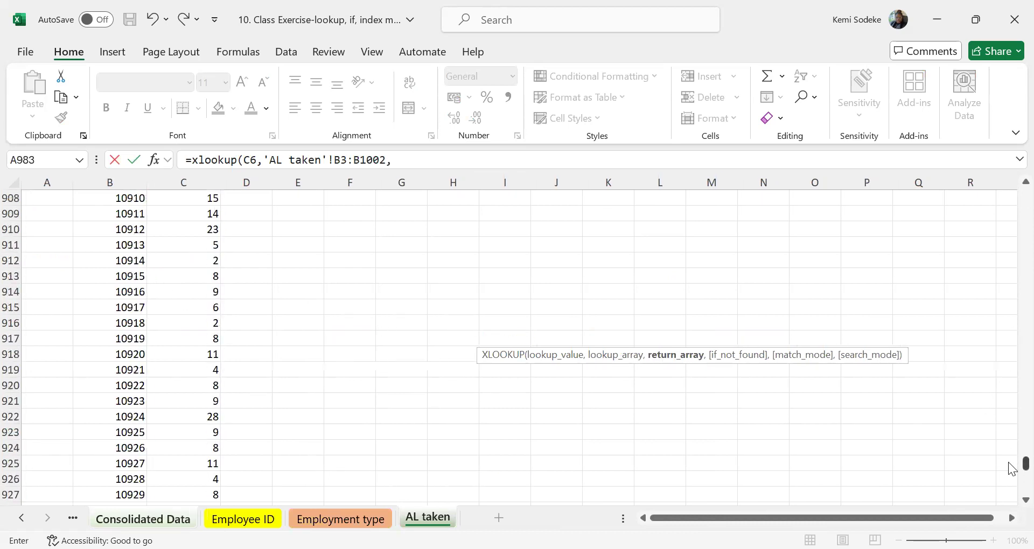
left_click_drag(1024, 464, 998, 184)
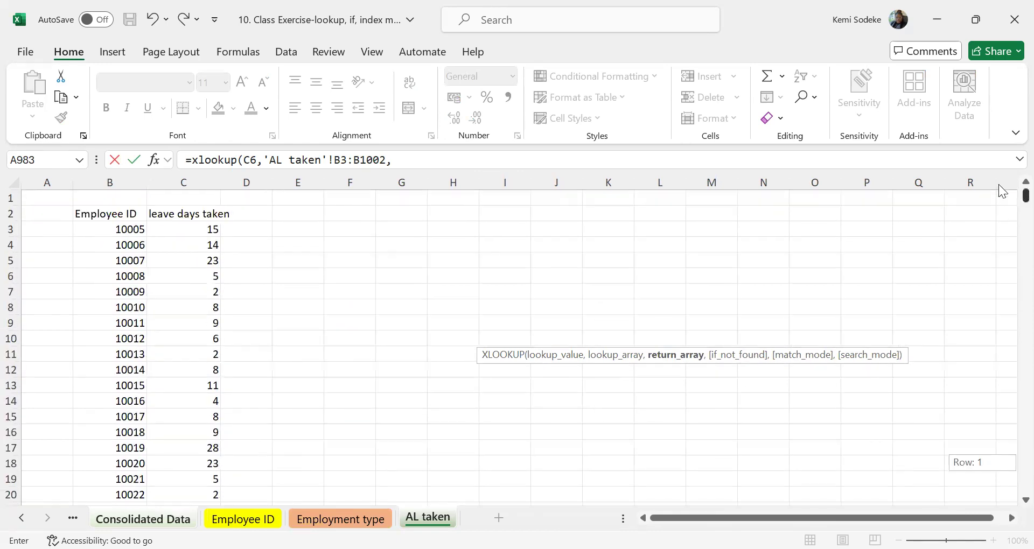
left_click(193, 236)
left_click_drag(193, 236, 184, 390)
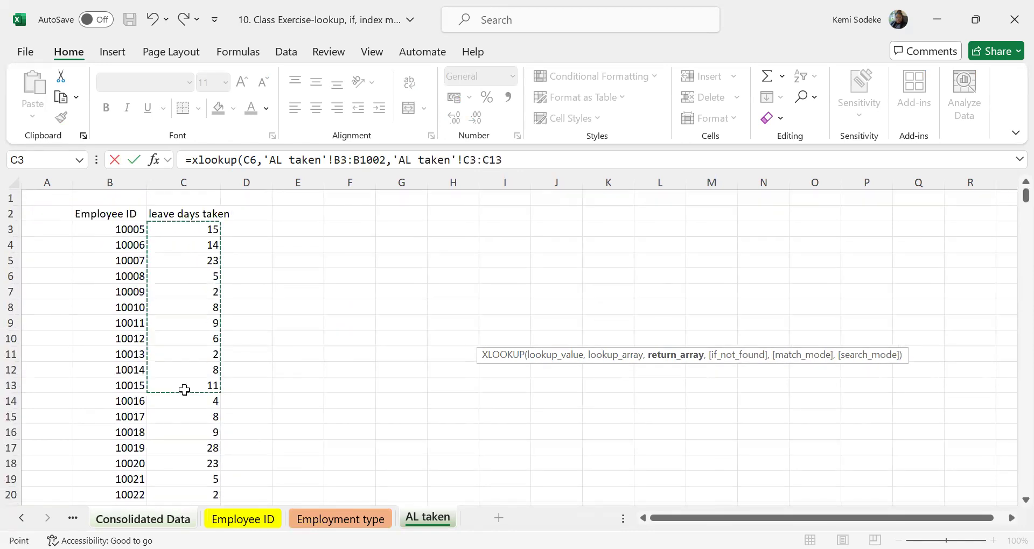
key("ctrl+shift+Down")
type(")")
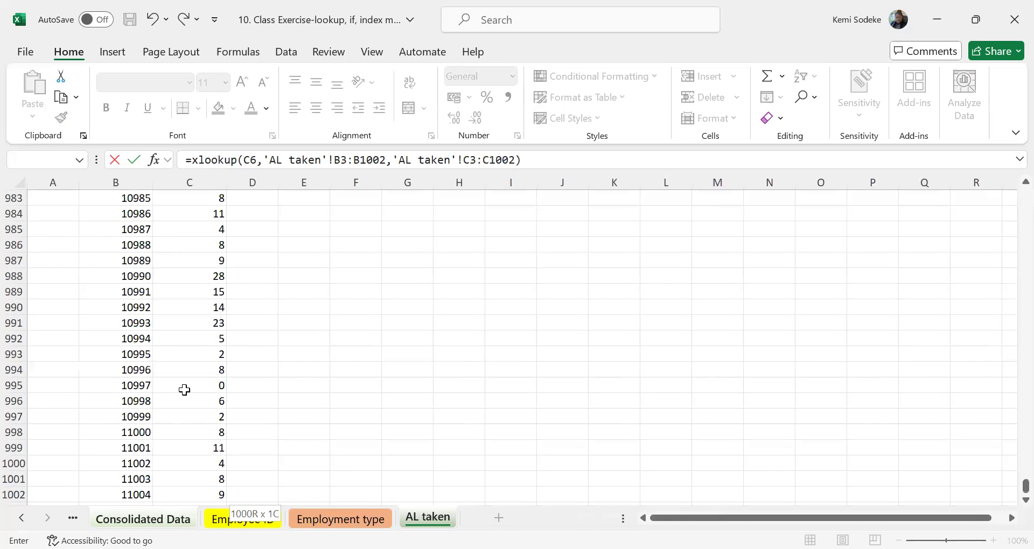
key("Return")
left_click(567, 339)
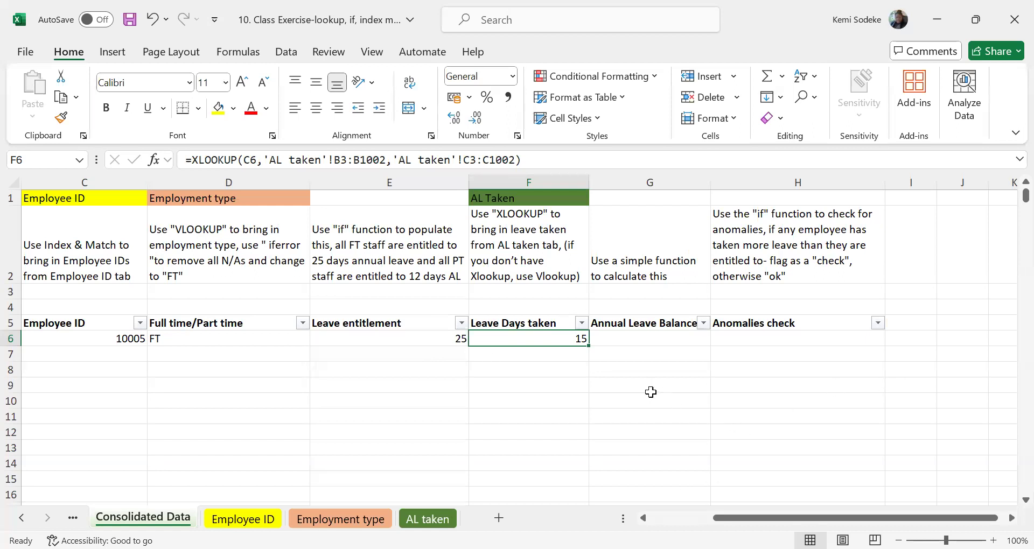
Calculate the annual leave balance in G6 by subtracting the leave days taken from the entitlement with =E6-F6.
left_click(649, 338)
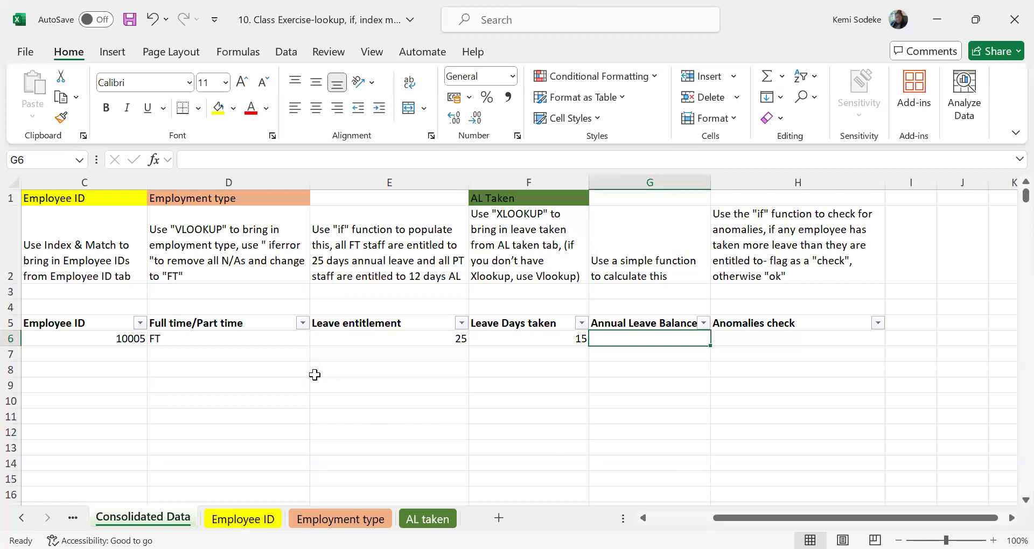
left_click(343, 338)
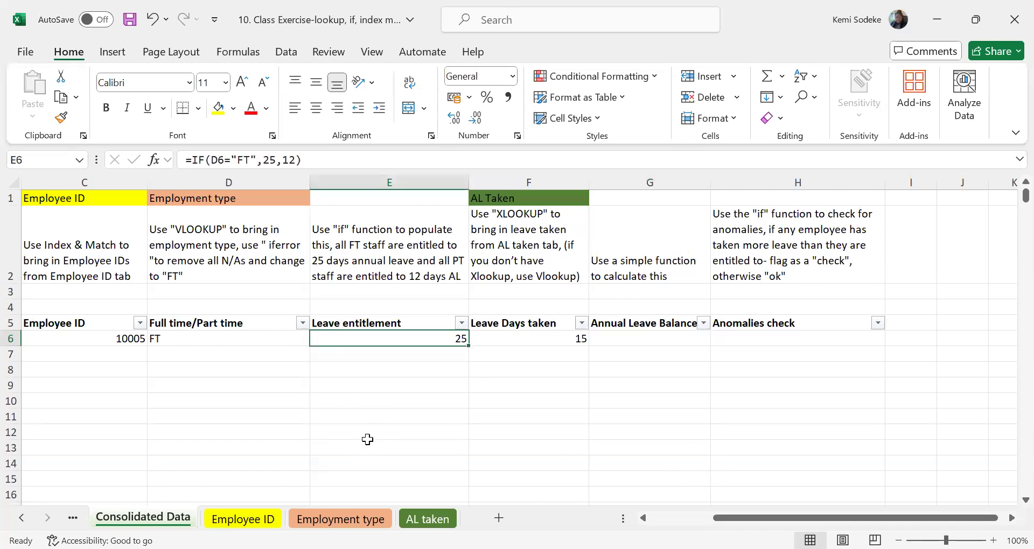
left_click(529, 338)
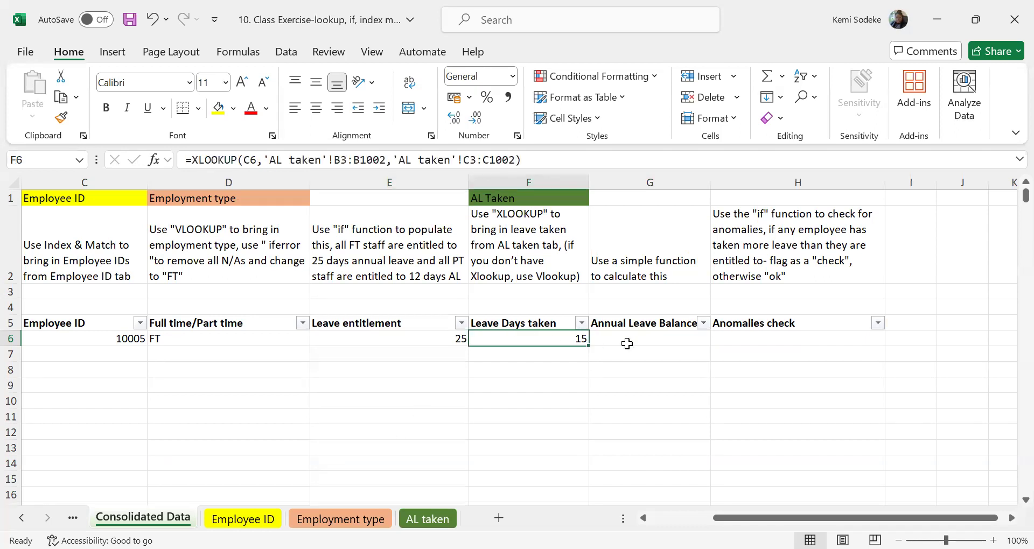
left_click(638, 338)
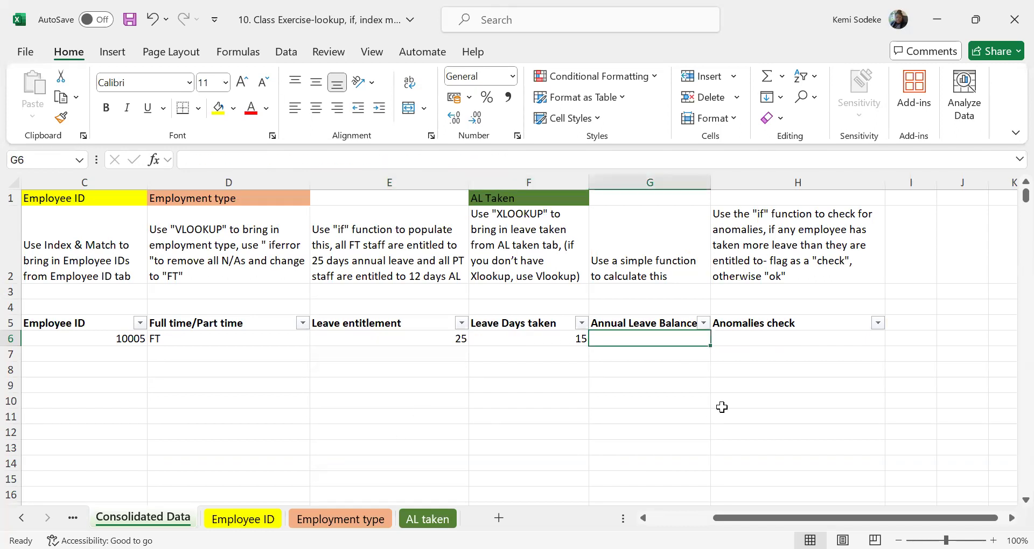
type("=")
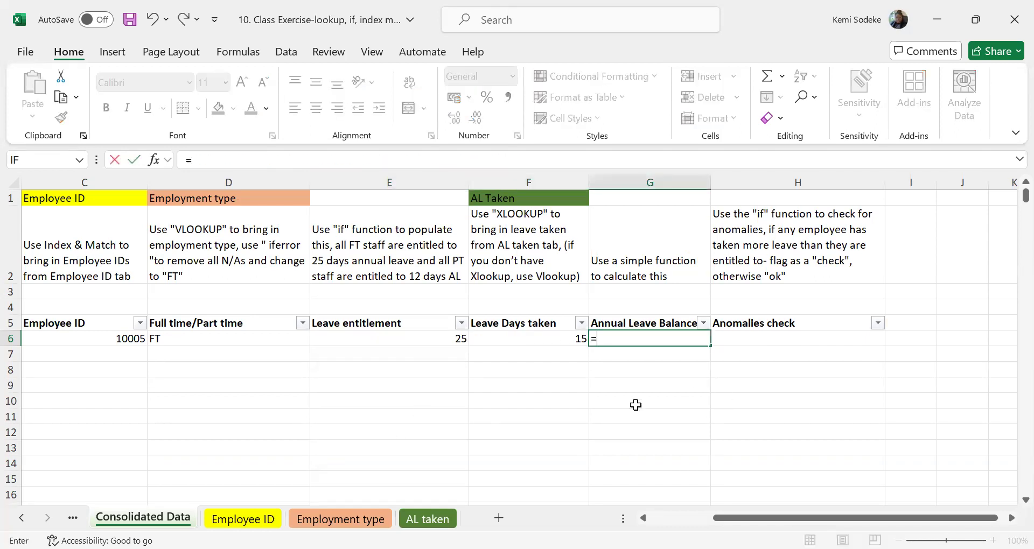
left_click(452, 339)
type("-")
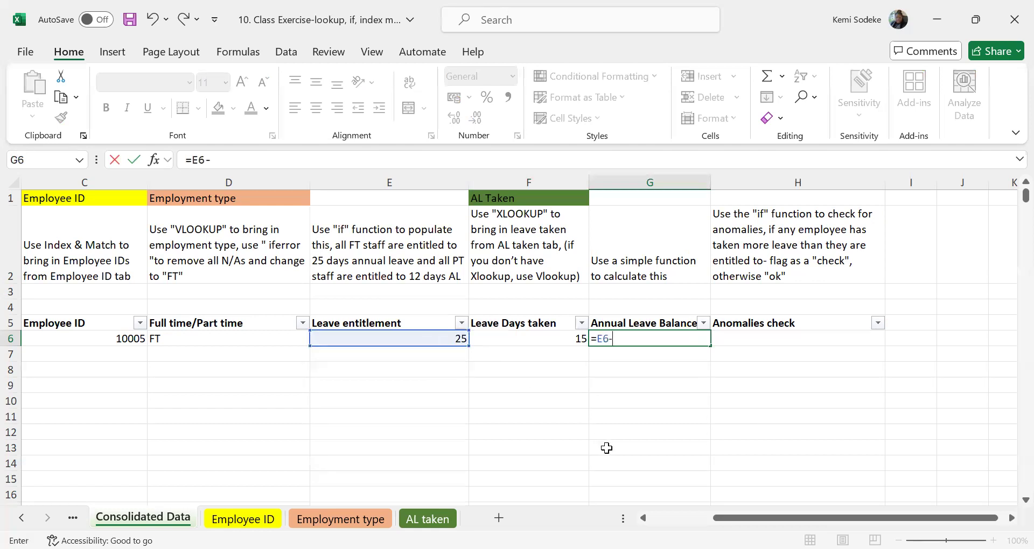
left_click(526, 343)
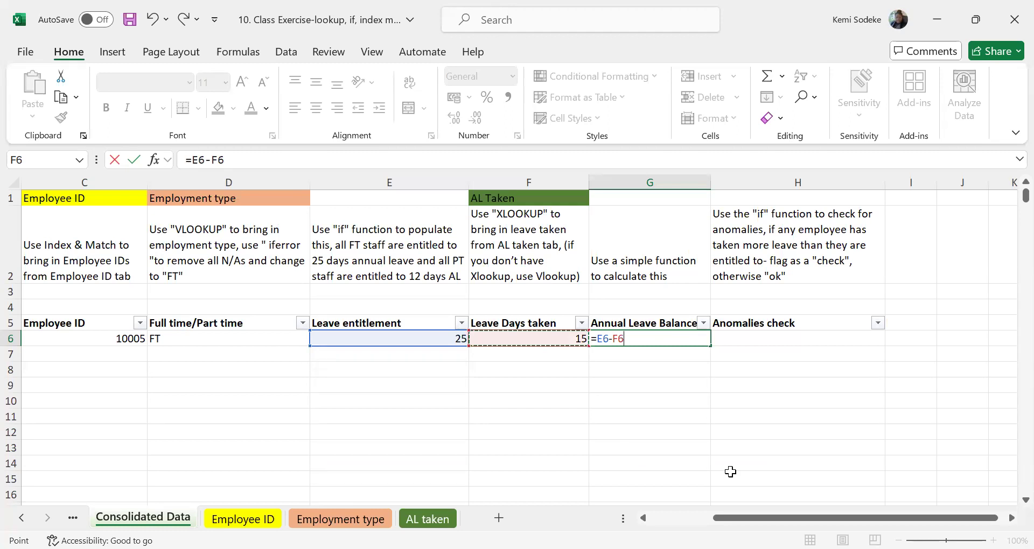
key("Return")
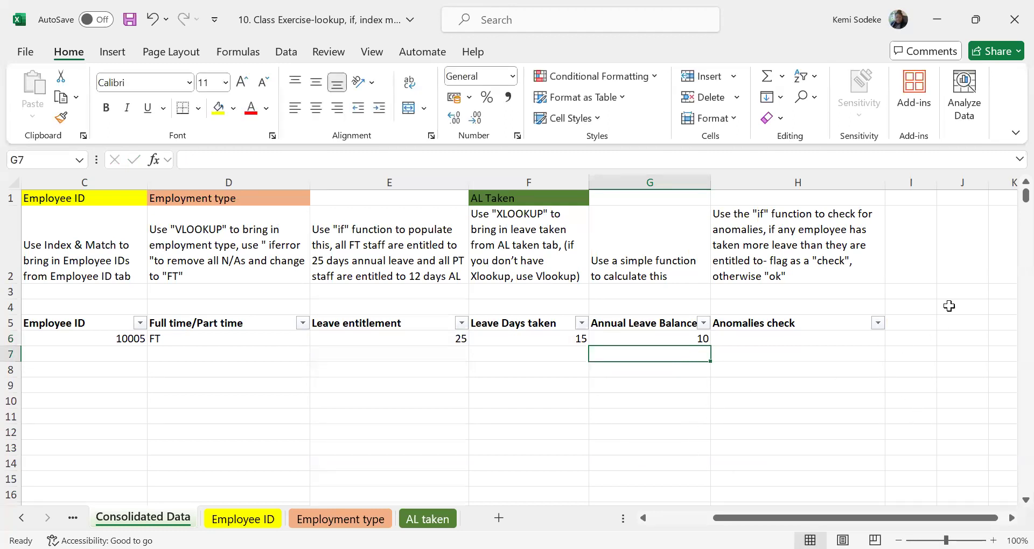
Enter an IF formula in H6 that returns "check" when the leave balance in G6 is below 0 and "ok" otherwise.
left_click(760, 343)
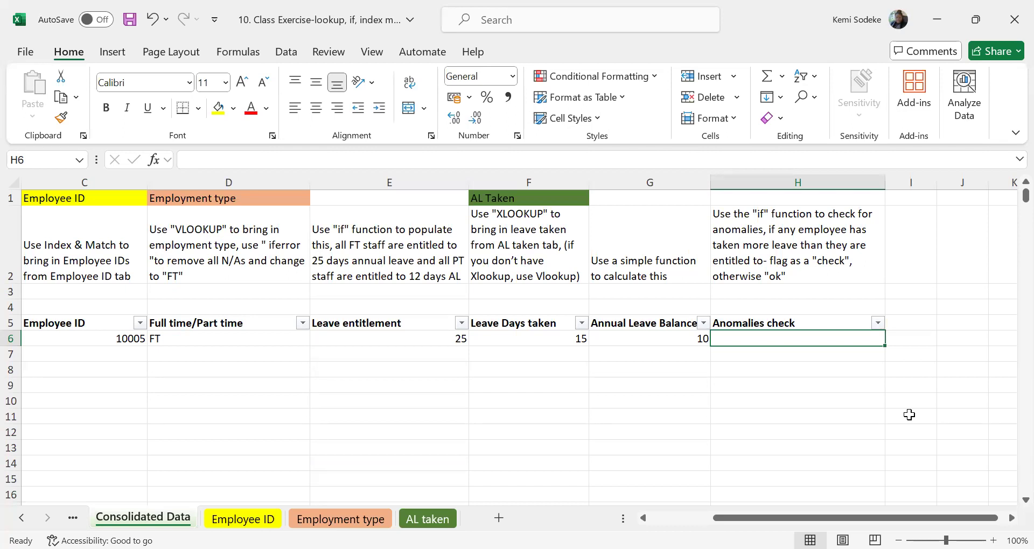
type("=")
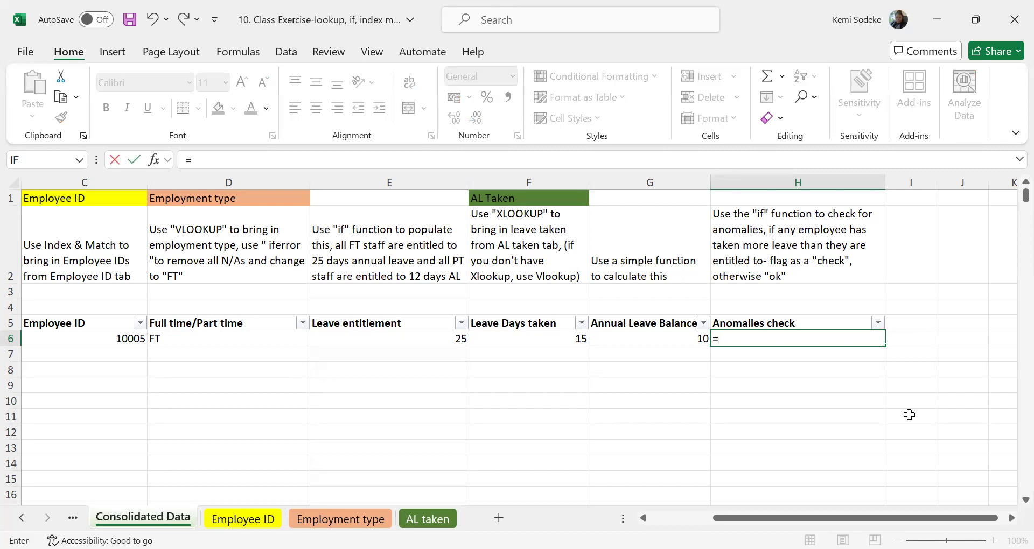
type("if(")
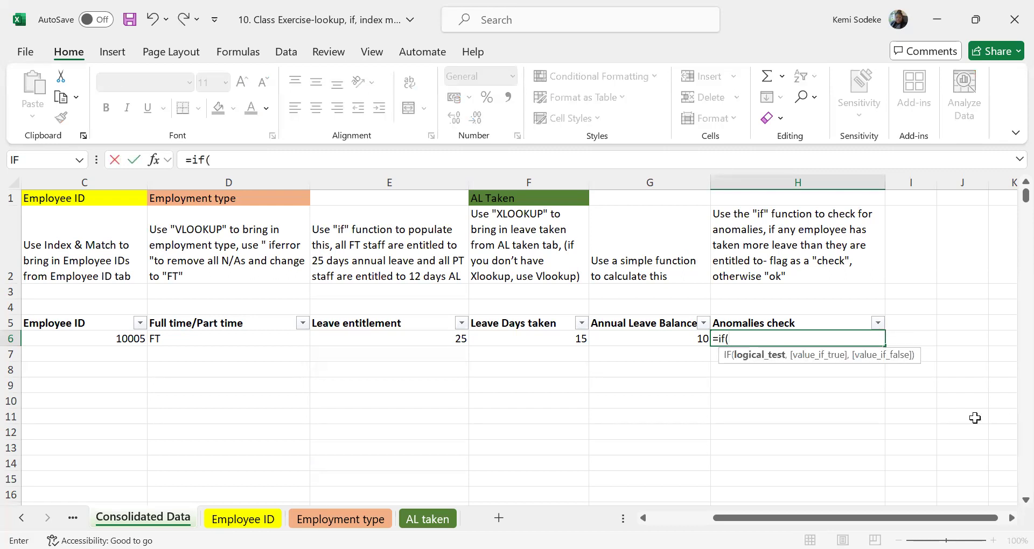
left_click(667, 339)
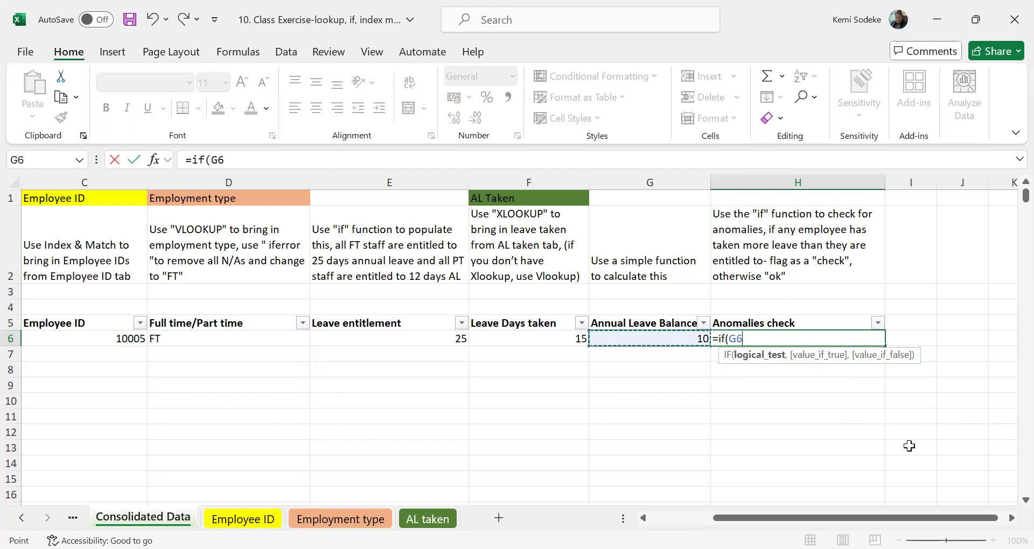
type("<0")
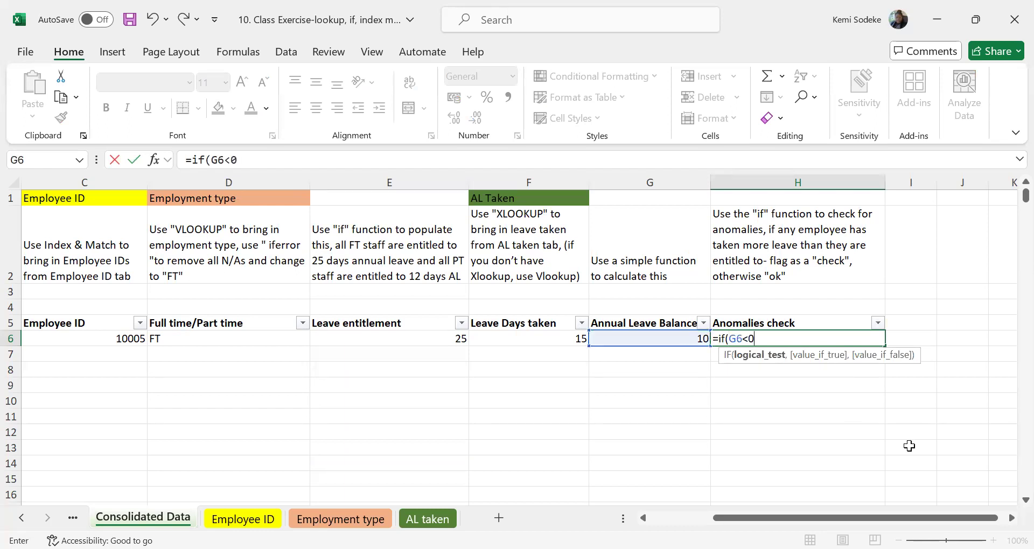
type(",")
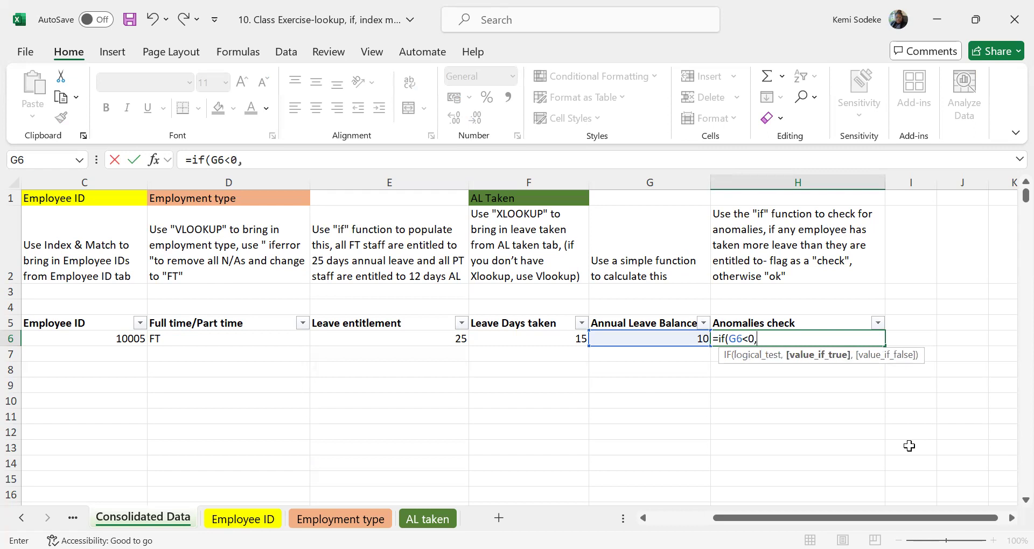
type("\"check\",\"ok")
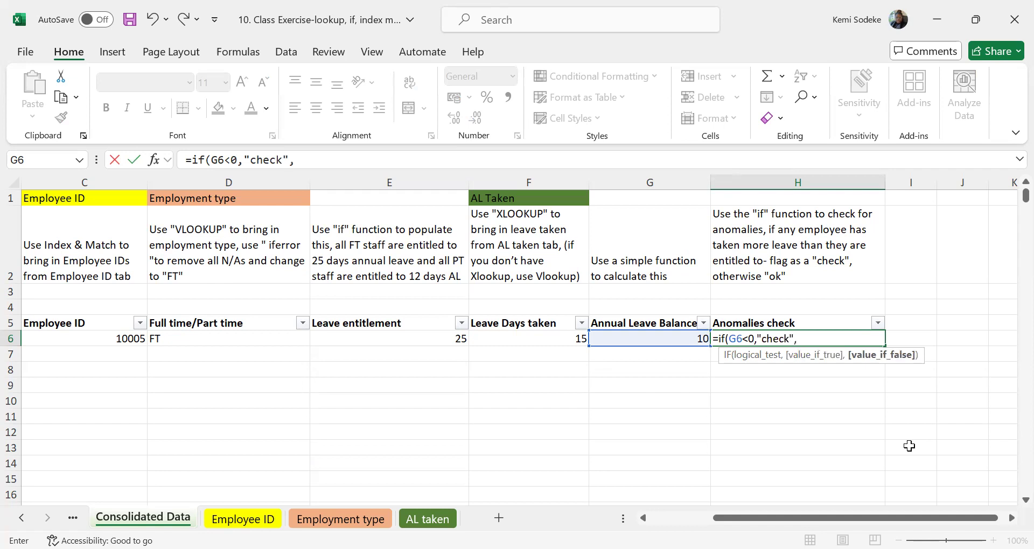
type("\")")
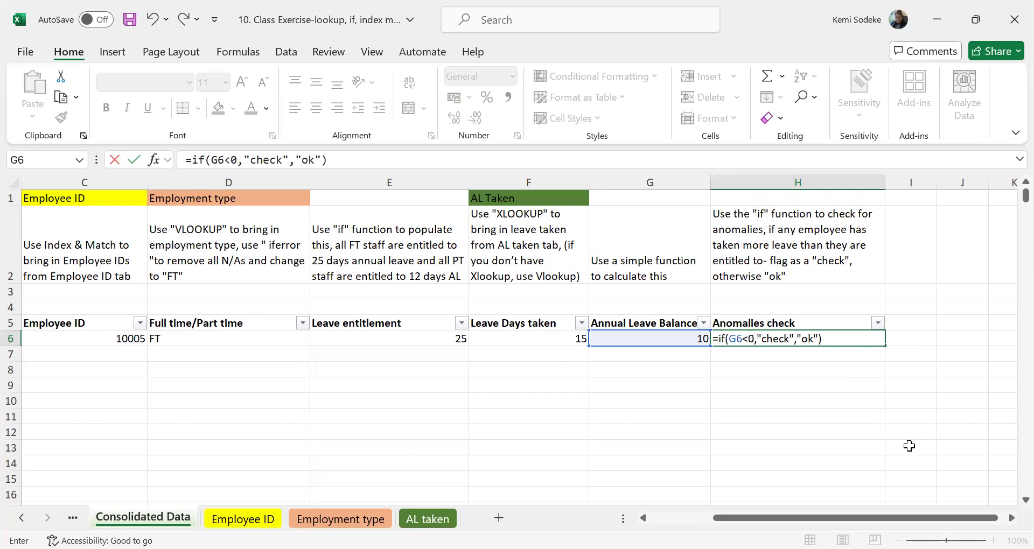
key("Return")
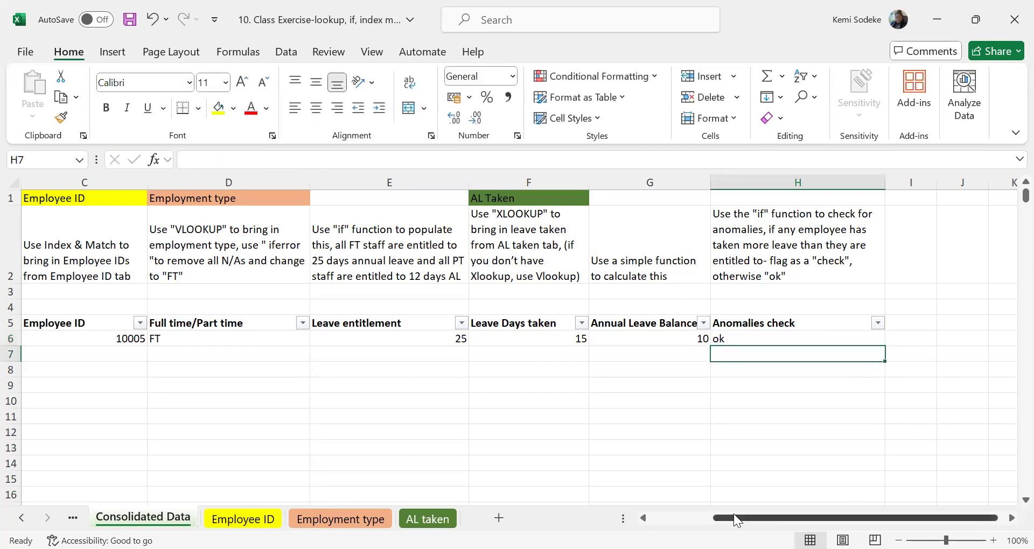
Review the row 6 formulas across the Employee ID, employment type, entitlement, leave taken, balance and anomalies columns.
left_click_drag(737, 519, 673, 518)
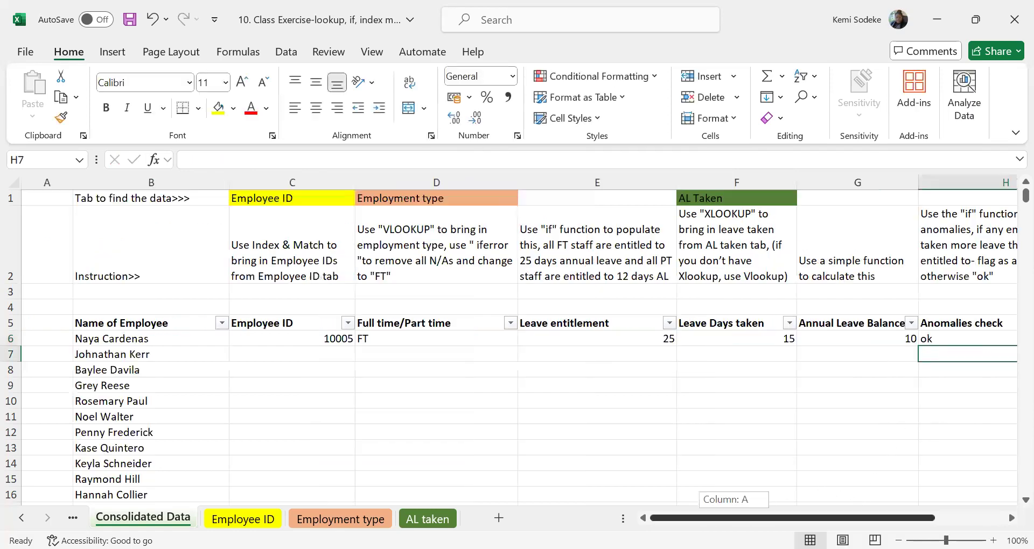
left_click(285, 337)
left_click(394, 337)
left_click(594, 333)
left_click(735, 338)
left_click(883, 339)
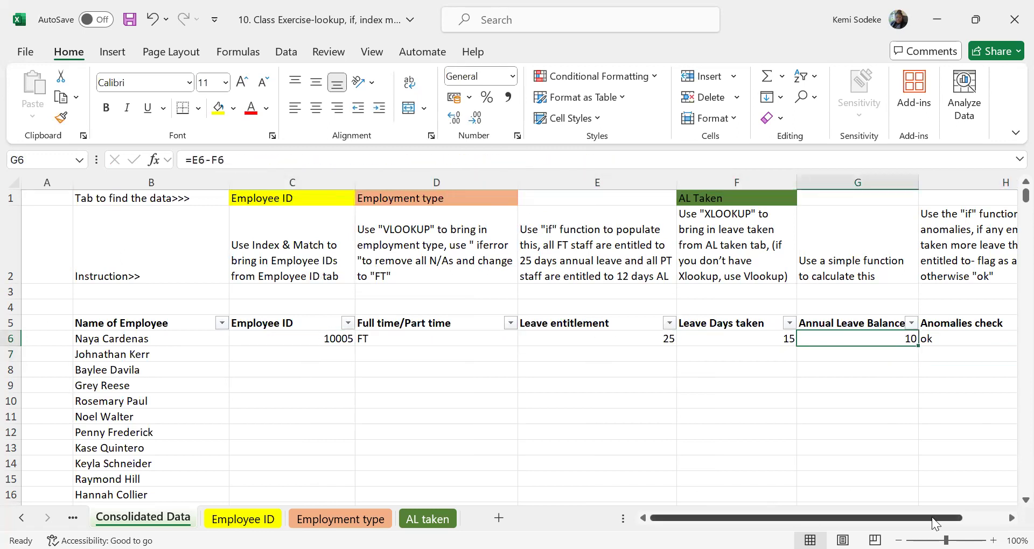
left_click_drag(978, 513, 996, 515)
left_click(853, 339)
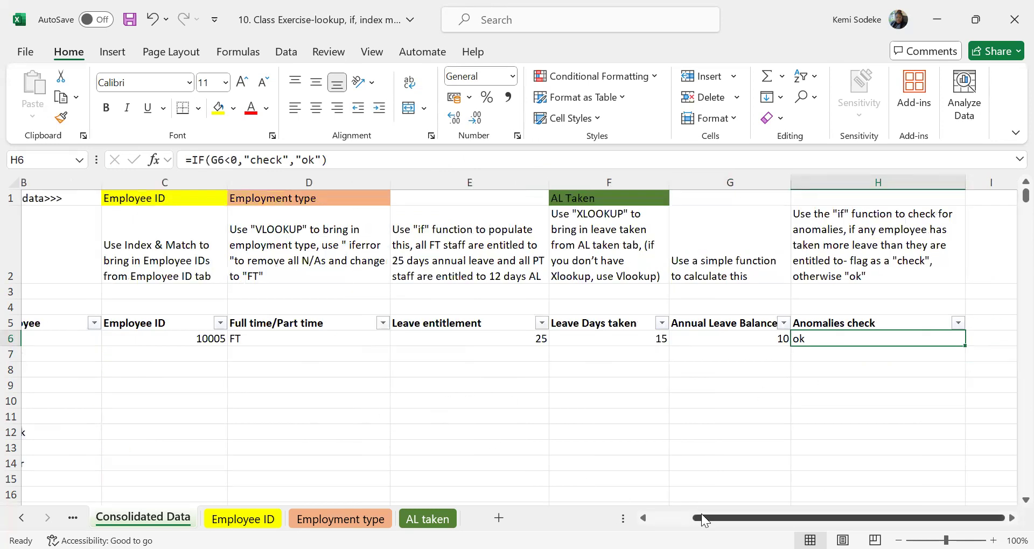
Select the empty Employee ID cell C7 and save the workbook.
left_click(644, 517)
left_click(273, 357)
left_click(129, 19)
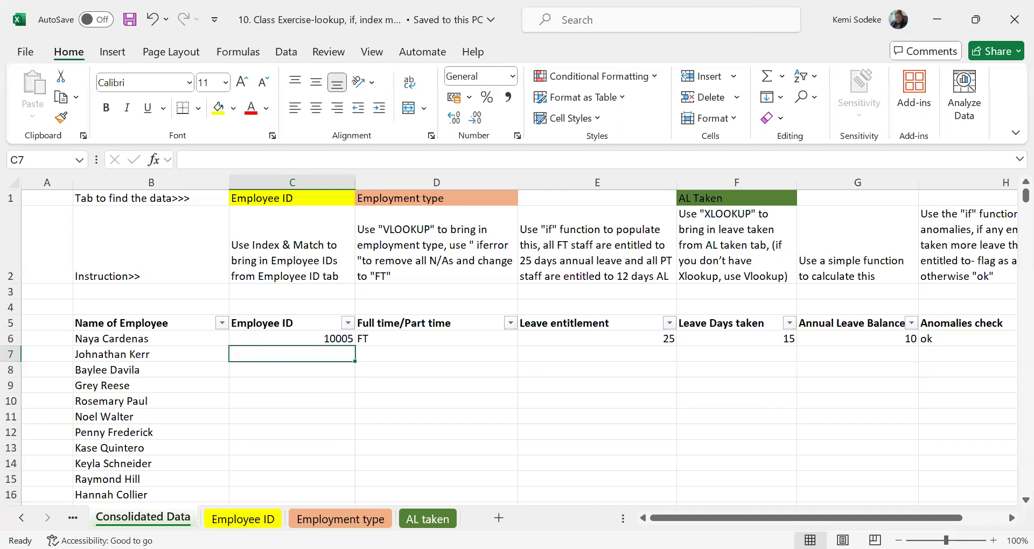
left_click(350, 399)
left_click(303, 356)
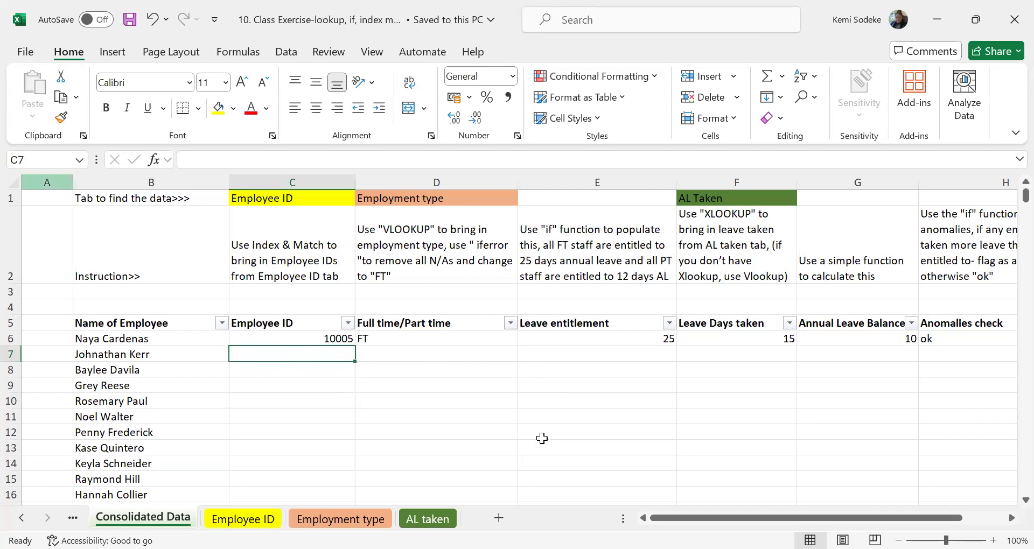
left_click(398, 351)
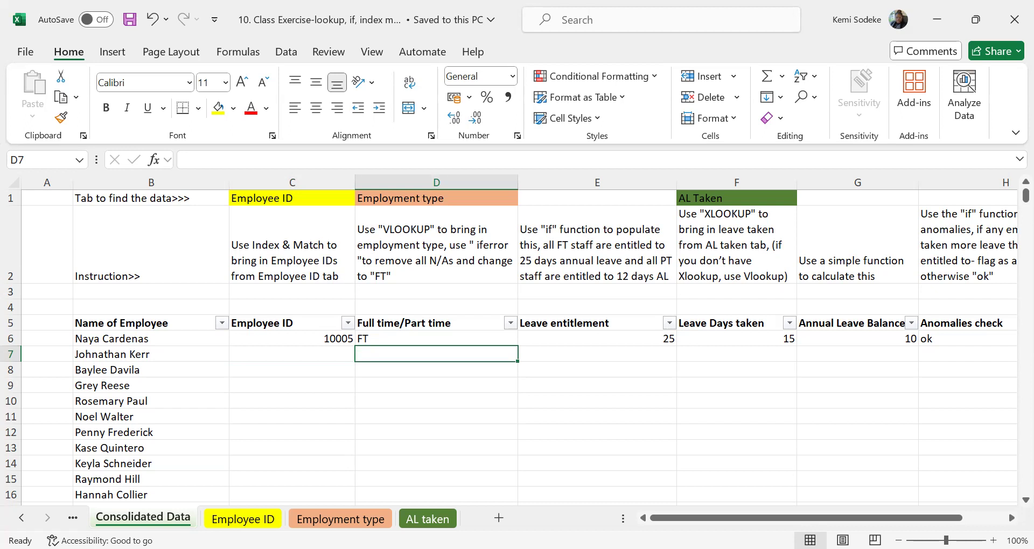
left_click(366, 414)
left_click(323, 352)
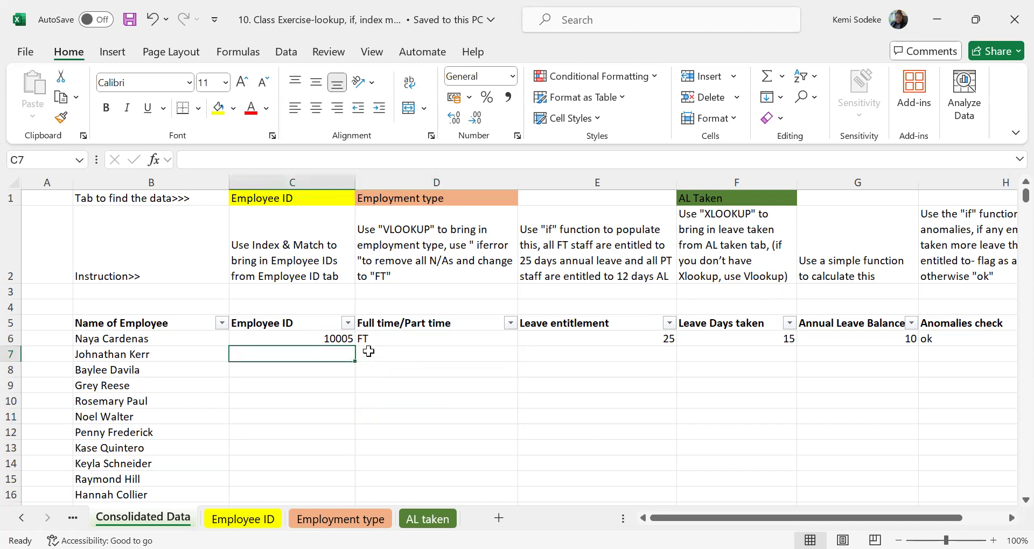
left_click(1011, 518)
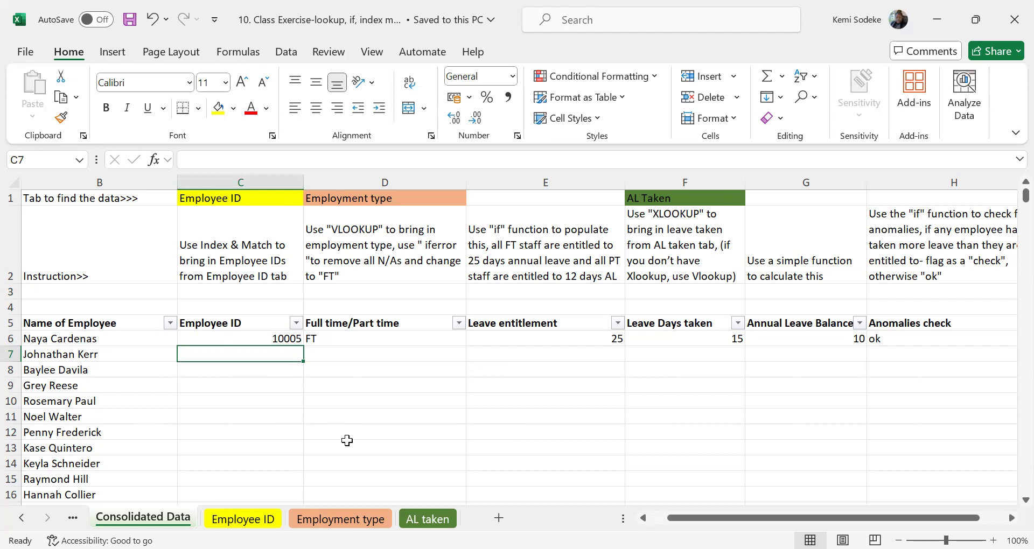
type("index")
key("BackSpace")
key("BackSpace")
key("BackSpace")
key("BackSpace")
key("BackSpace")
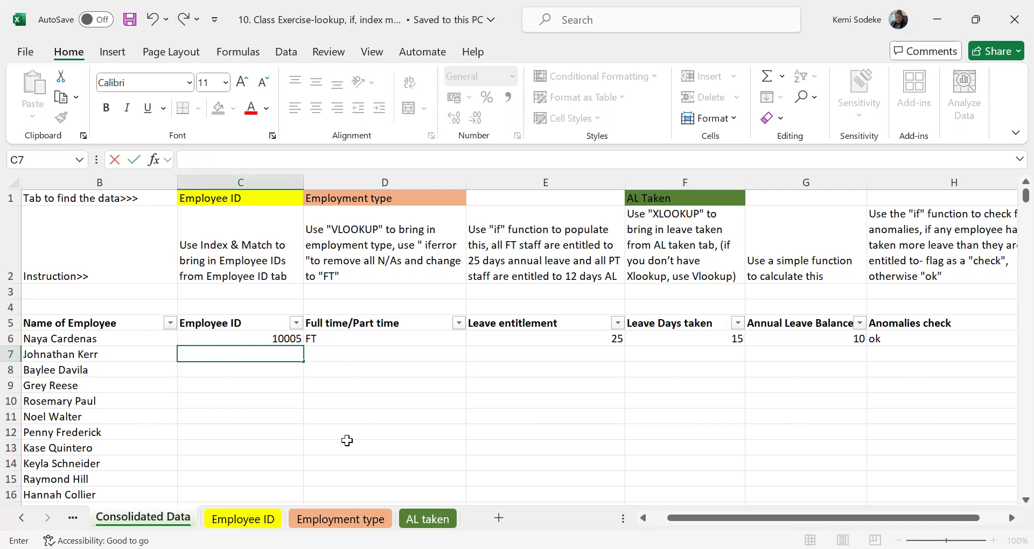
Begin an INDEX formula in C7 with the array 'Employee ID'!C3:E1002.
type("=")
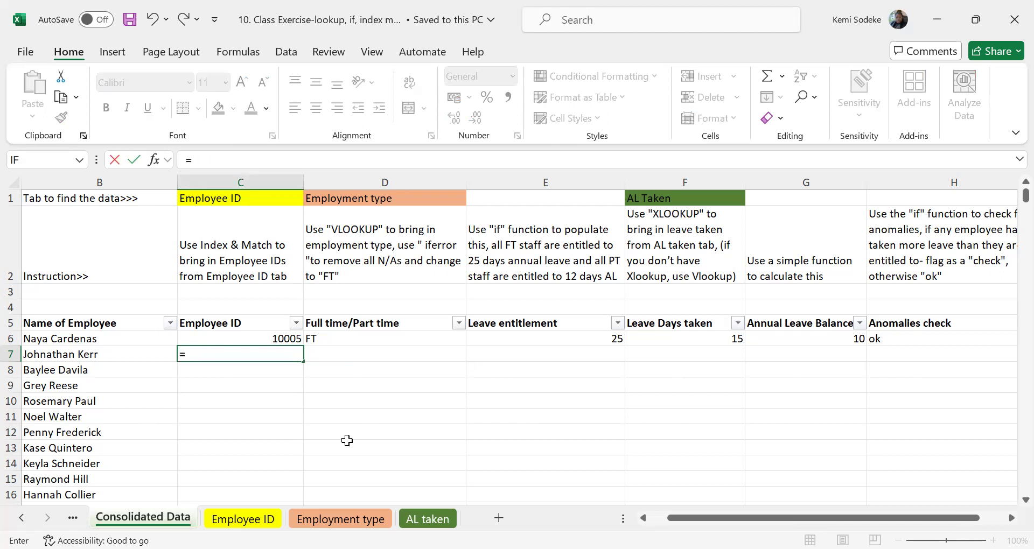
type("index")
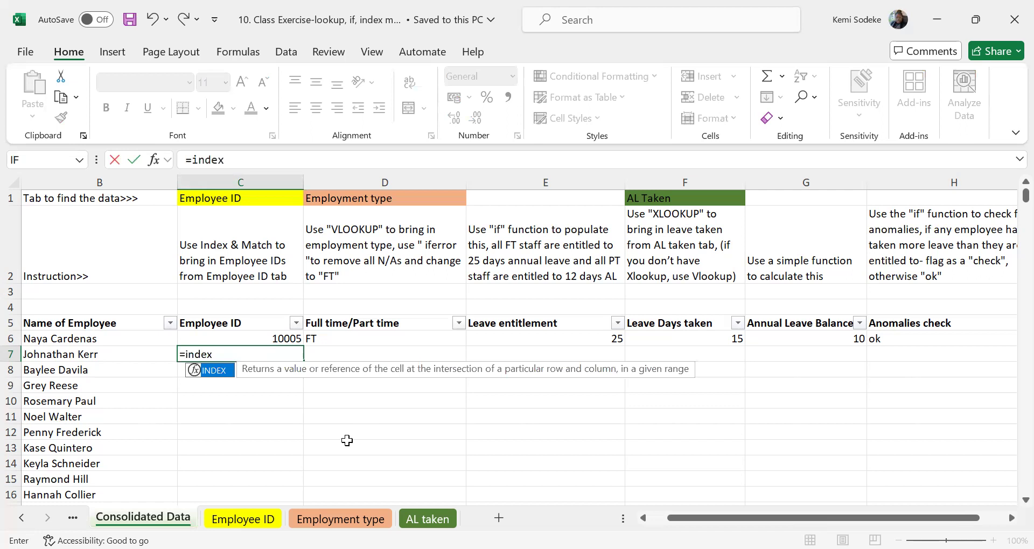
type("(")
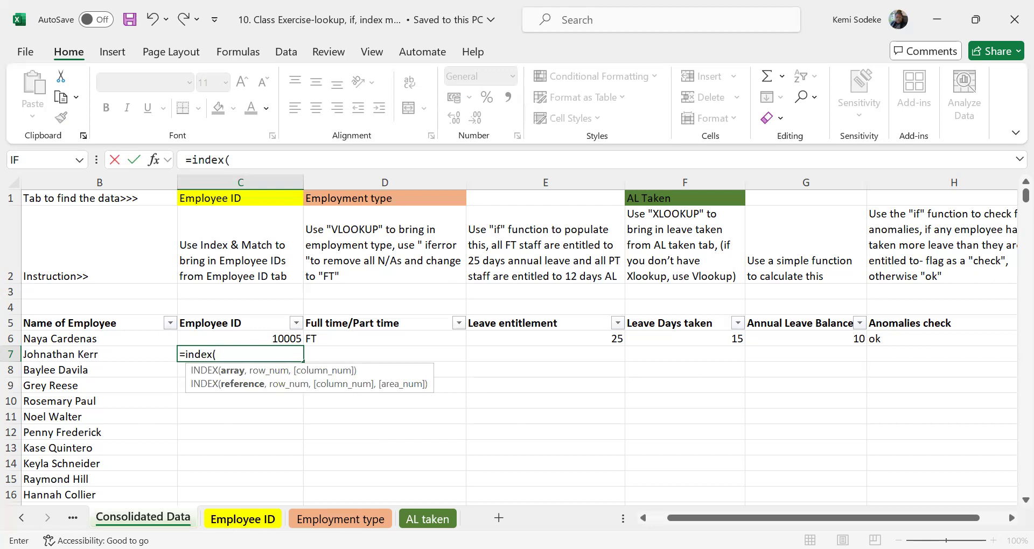
left_click(242, 519)
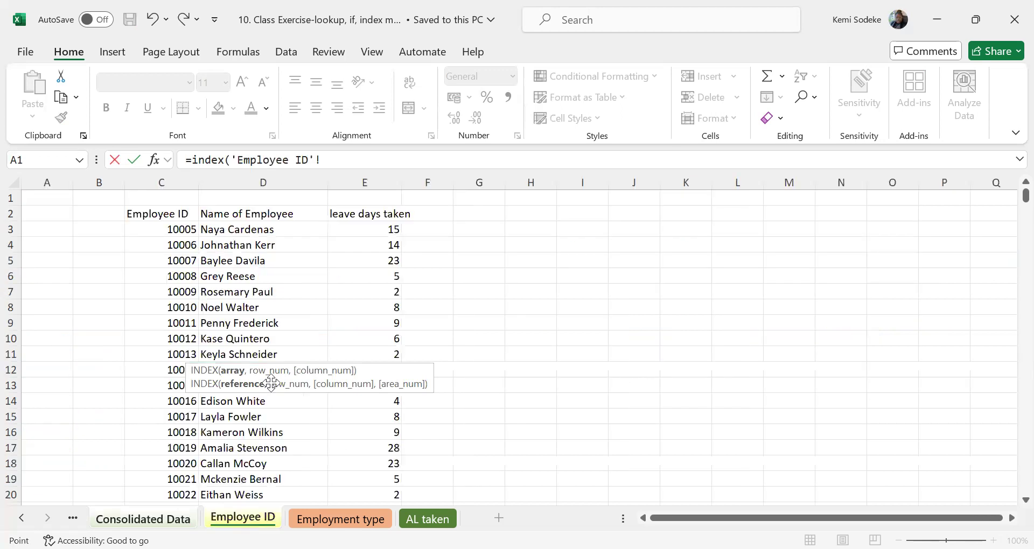
left_click(171, 228)
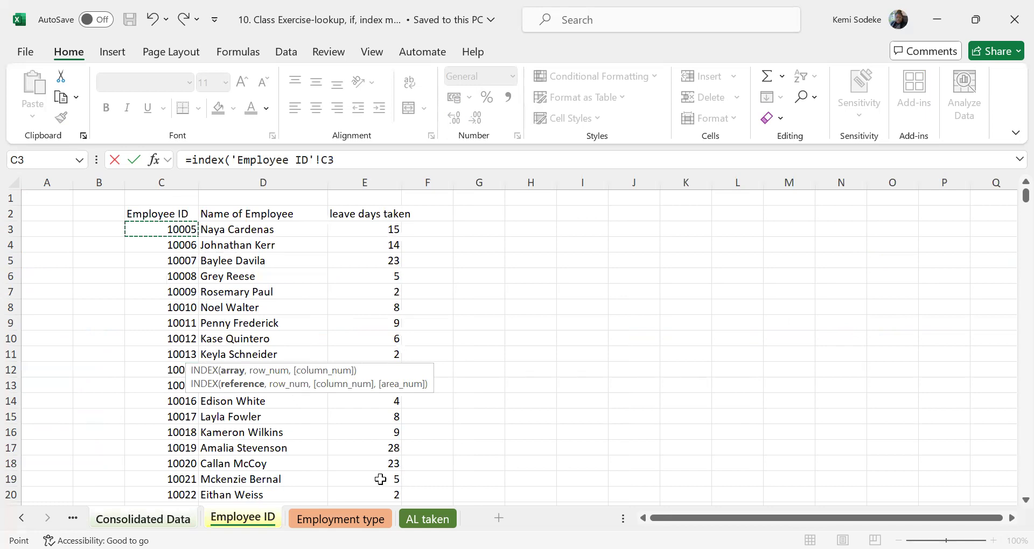
left_click(380, 480, "shift")
key("ctrl+shift+Down")
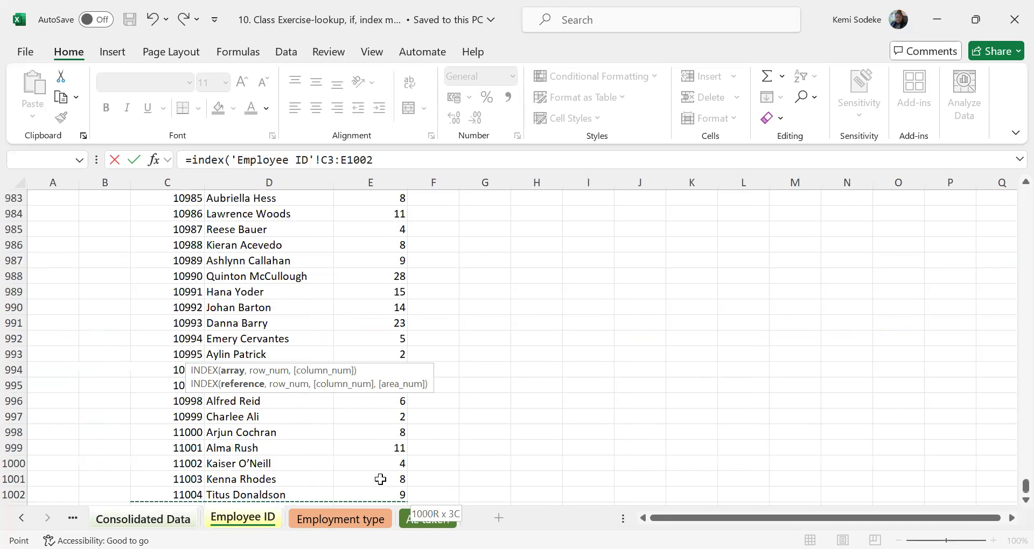
Add a MATCH function as the INDEX row number, with the employee name in 'Consolidated Data'!B7 as the lookup value.
type(",")
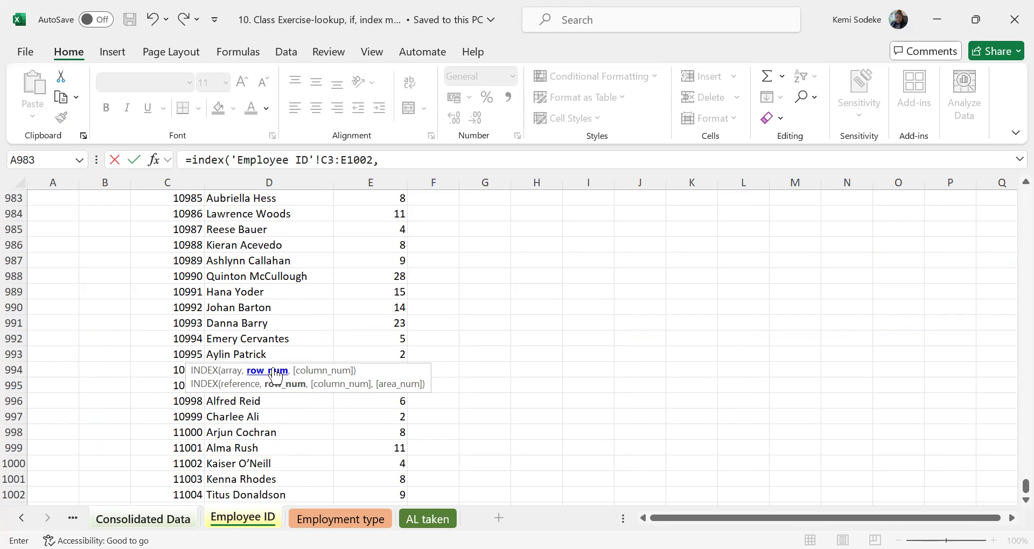
left_click(403, 161)
type("match")
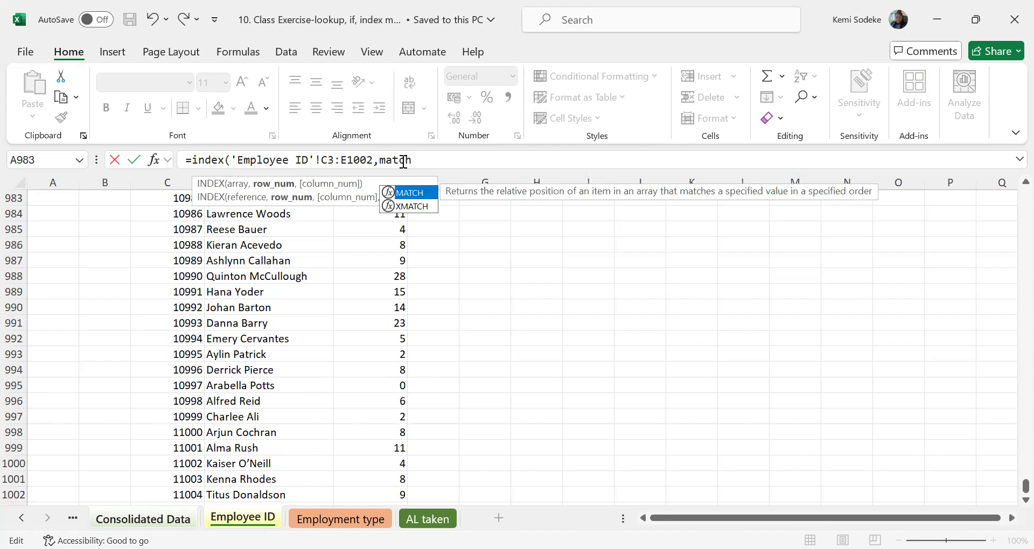
type("(")
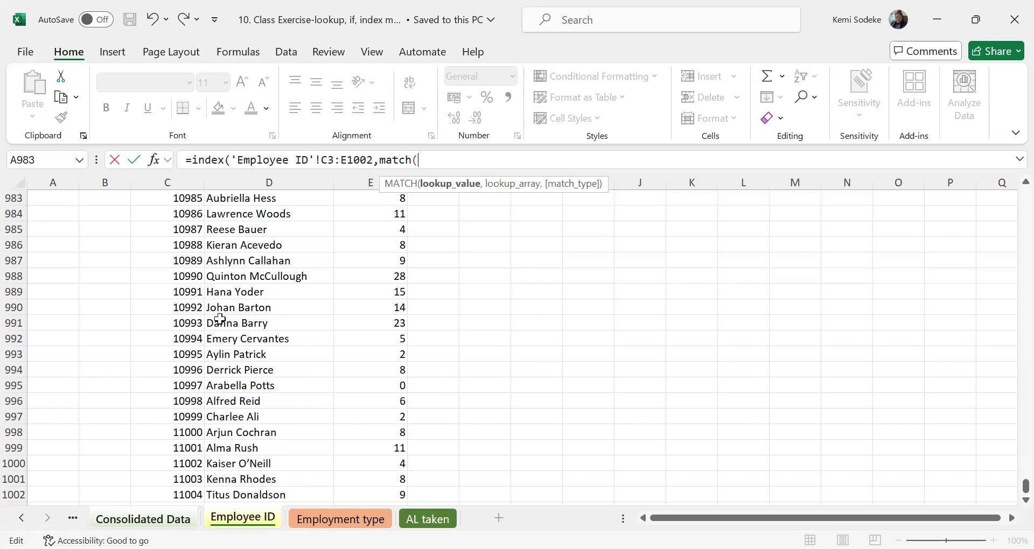
key("ctrl+Page_Up")
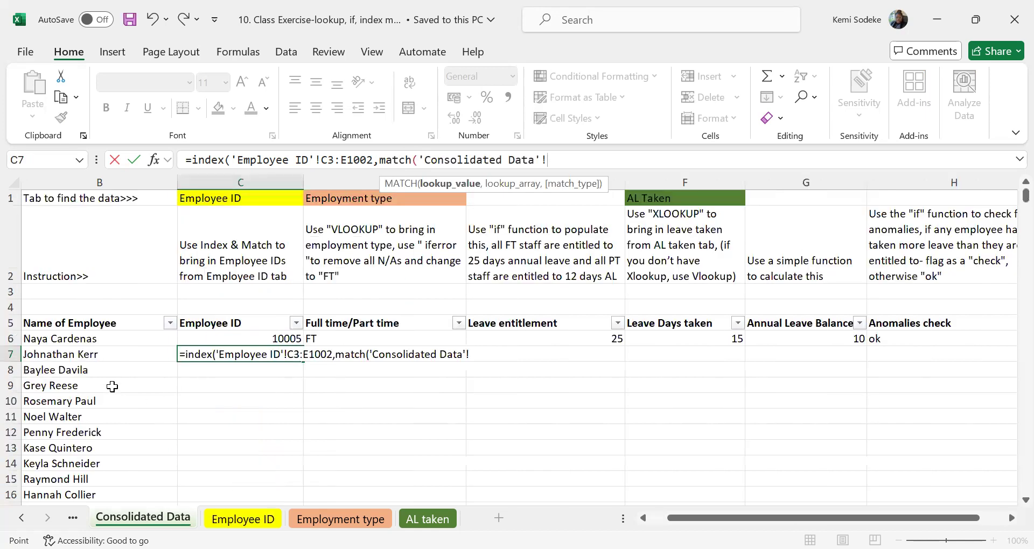
left_click(86, 356)
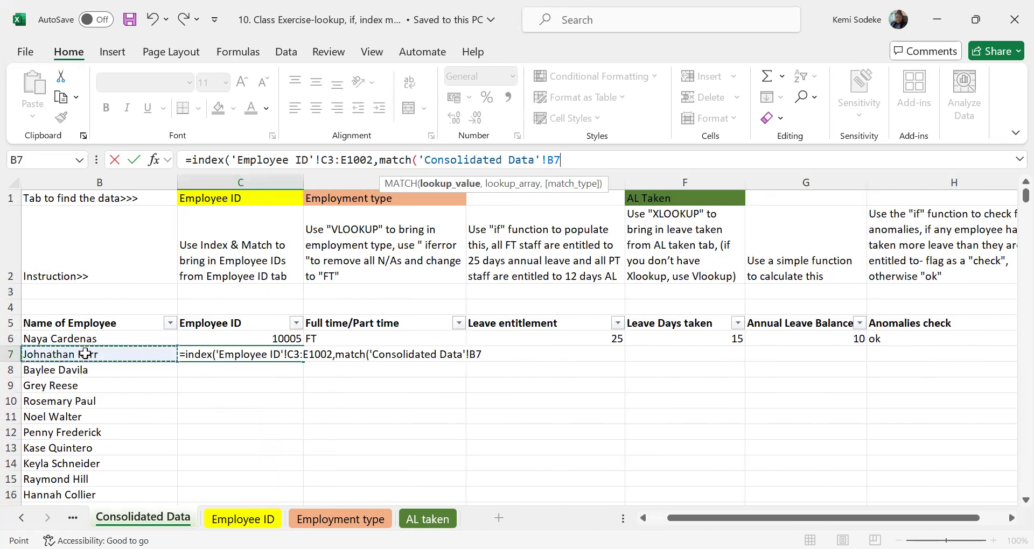
type(",")
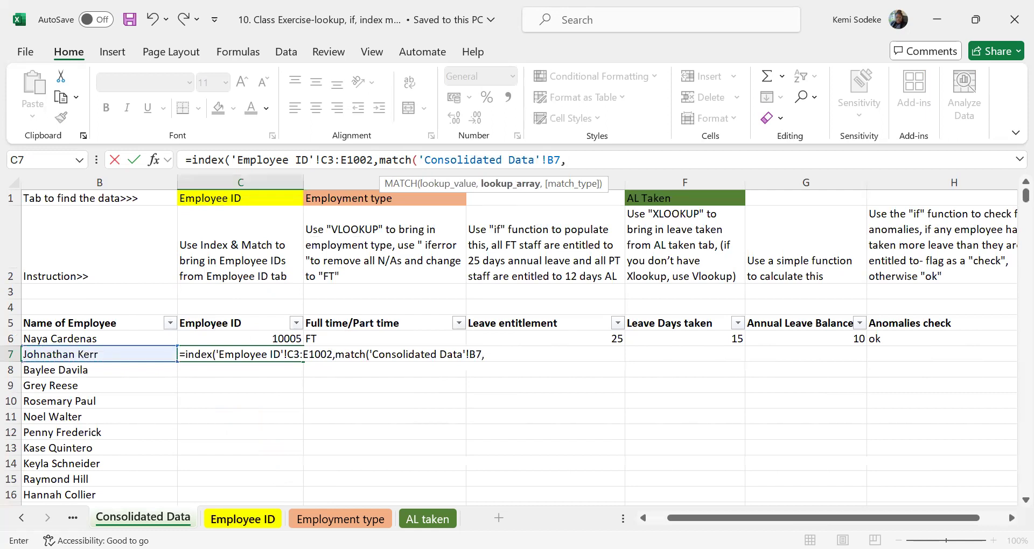
Set the MATCH lookup array to 'Employee ID'!D3:D1002 with match type 0 and close the MATCH function.
left_click(243, 518)
scroll(243, 264, "up", 20)
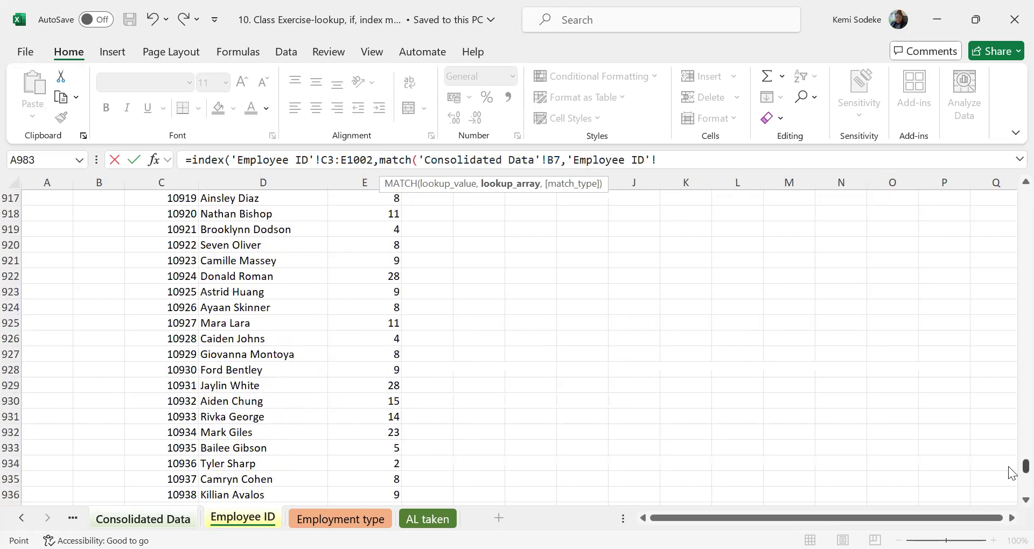
left_click_drag(1024, 466, 1001, 178)
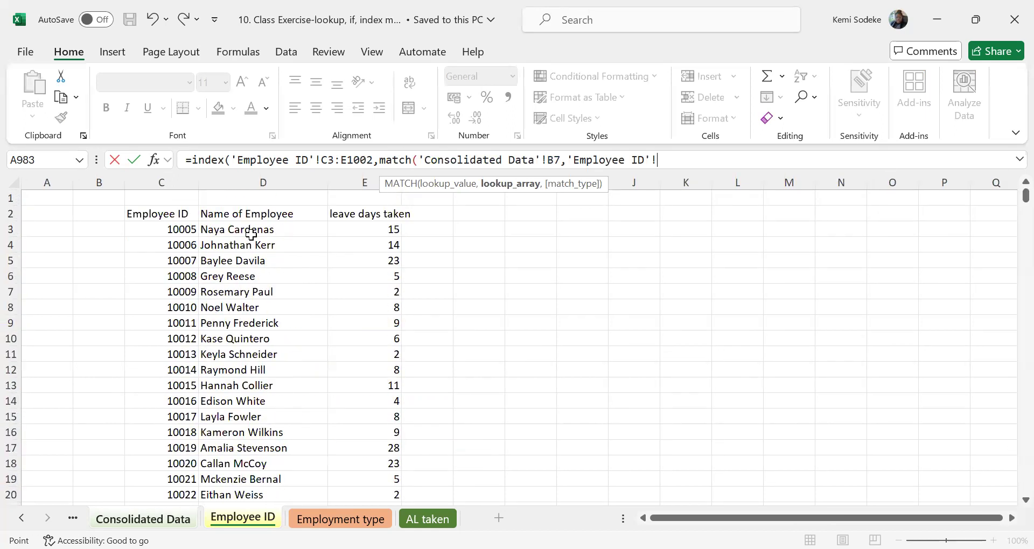
left_click_drag(257, 229, 257, 369)
key("ctrl+shift+Down")
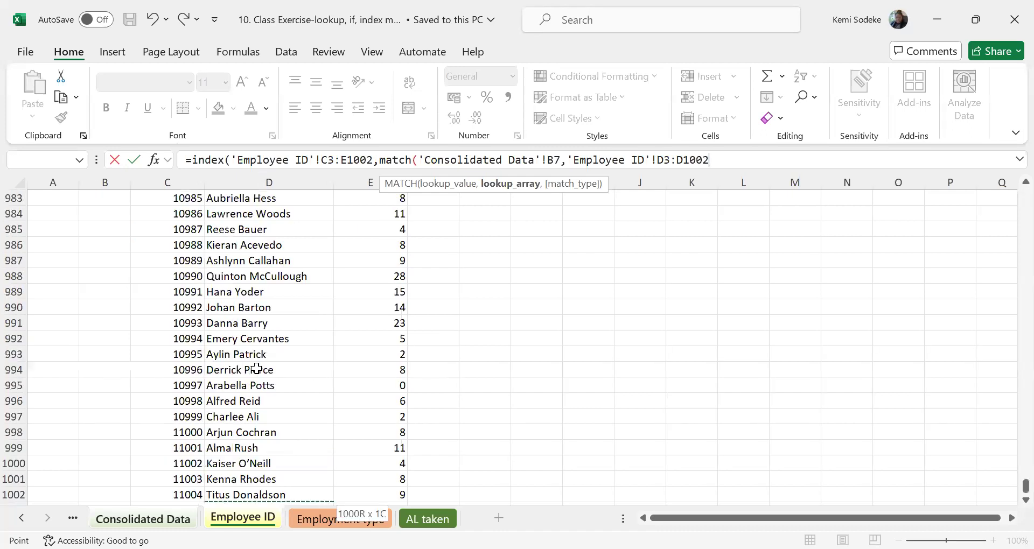
type(",")
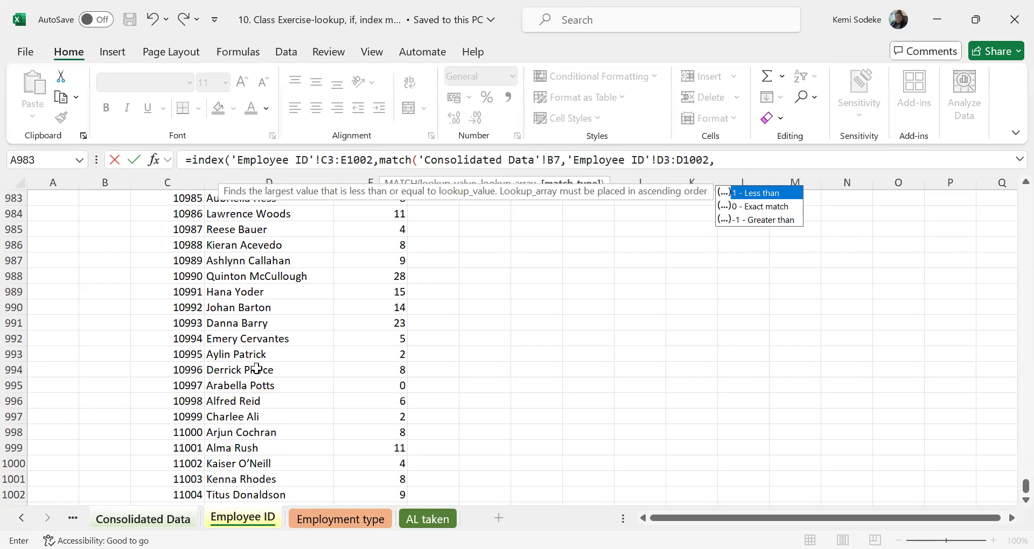
type("0)")
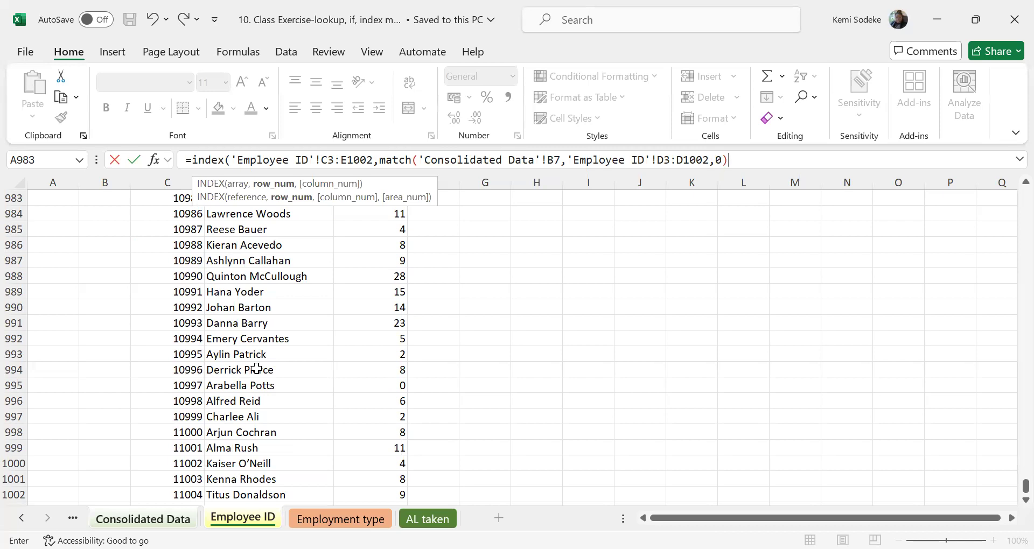
Complete the INDEX formula with column number 1, enter it and reselect C7.
type(",")
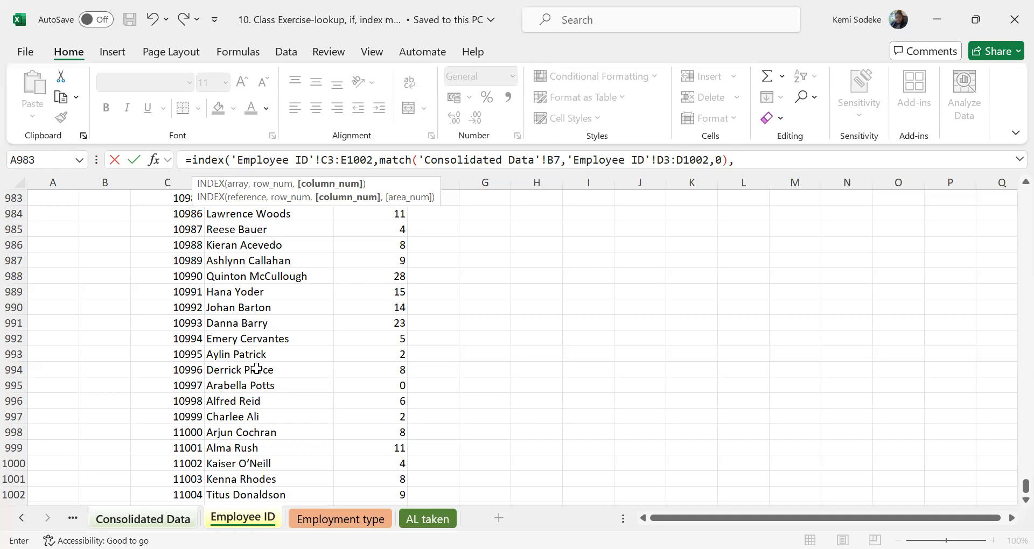
type("1)")
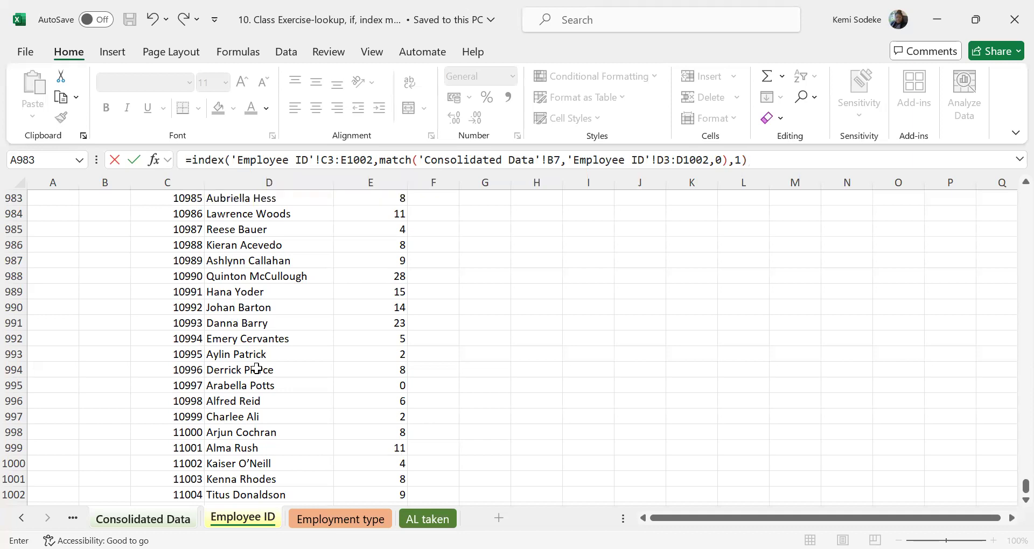
key("Return")
left_click(274, 355)
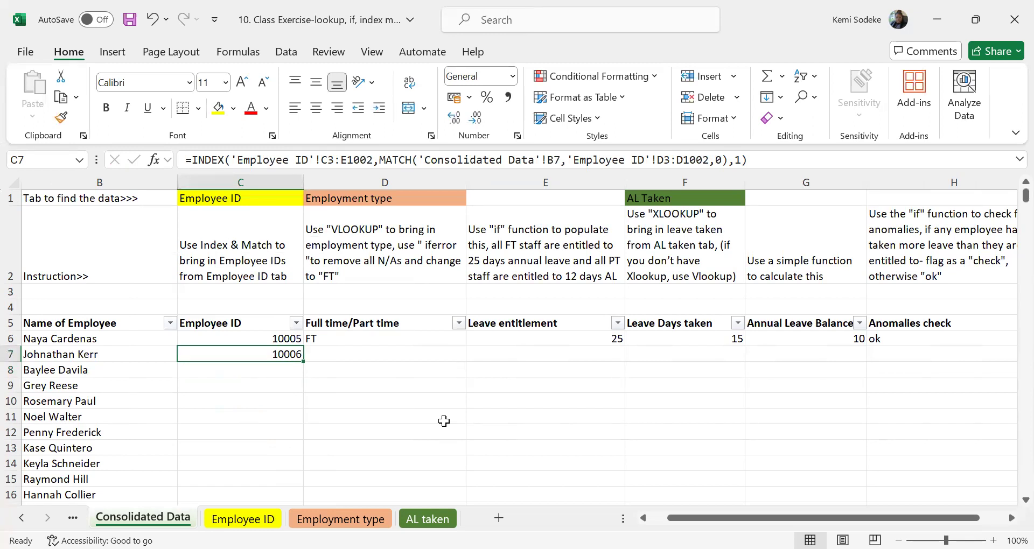
Review the Full time/Part time instruction in D2 and the source lists on the Employment type and Employee ID sheets, leaving D7 selected.
left_click(386, 251)
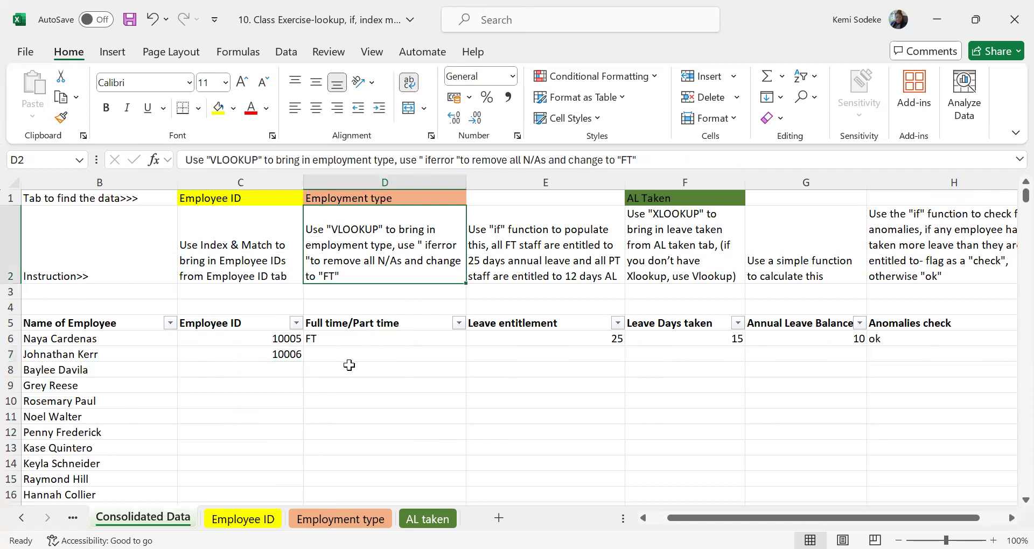
left_click(373, 357)
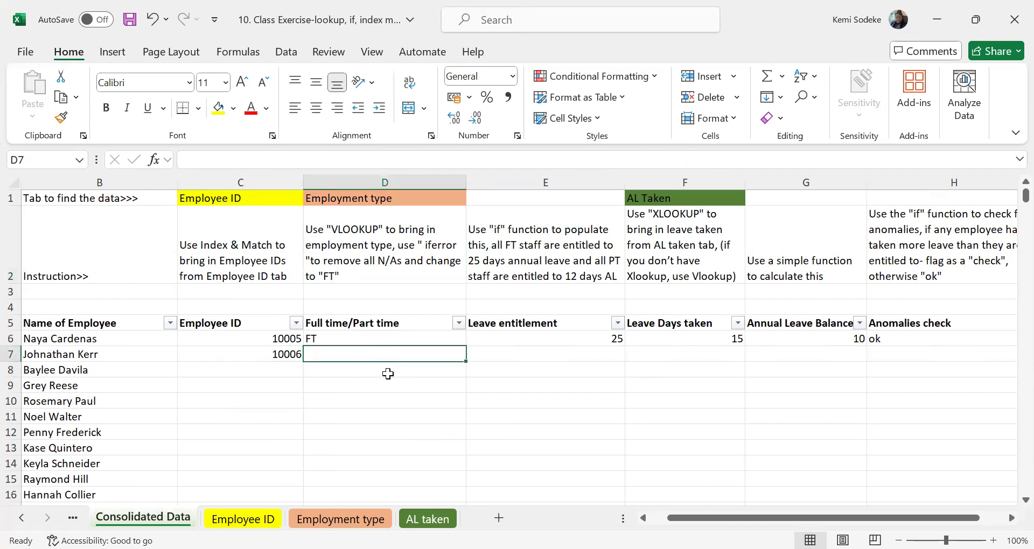
left_click(334, 520)
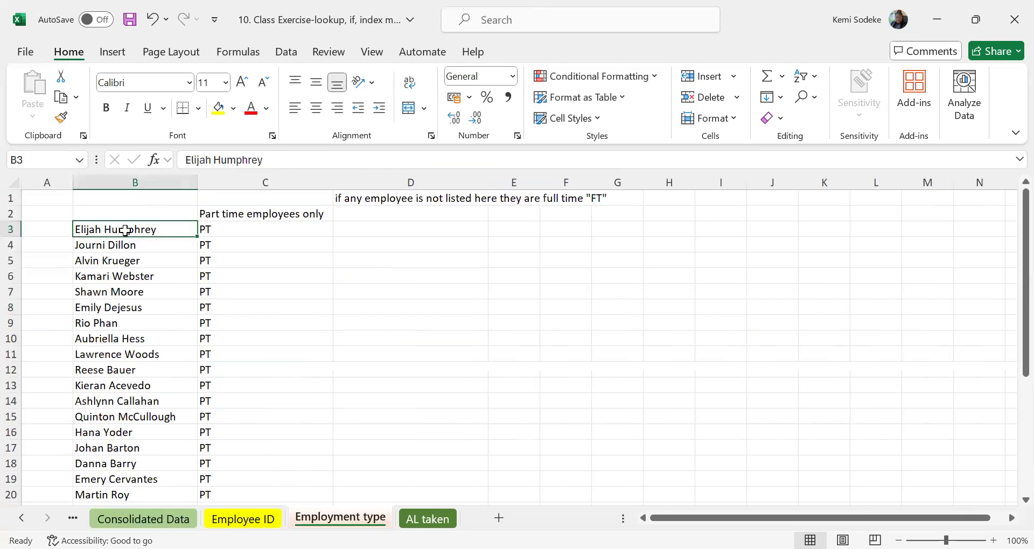
left_click(247, 229)
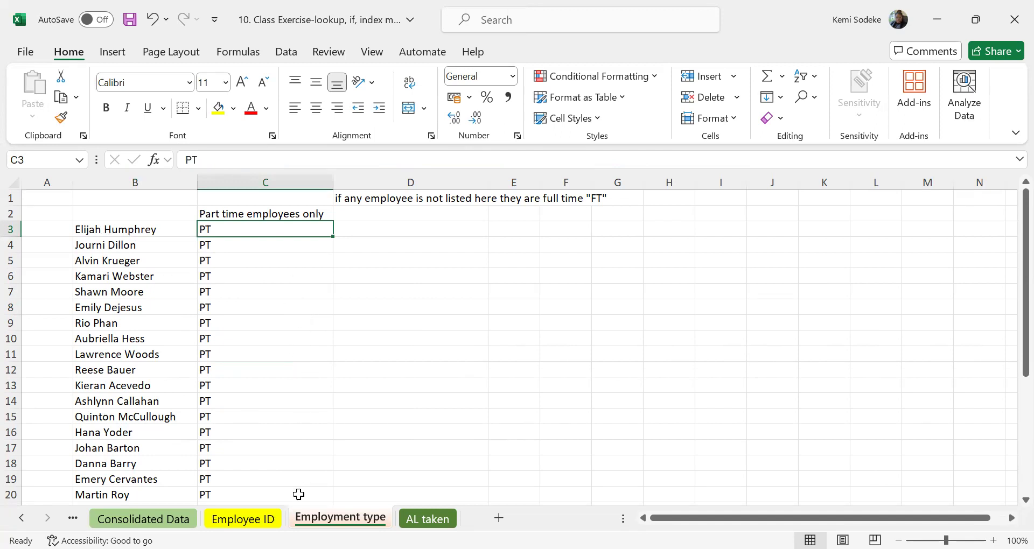
left_click(241, 518)
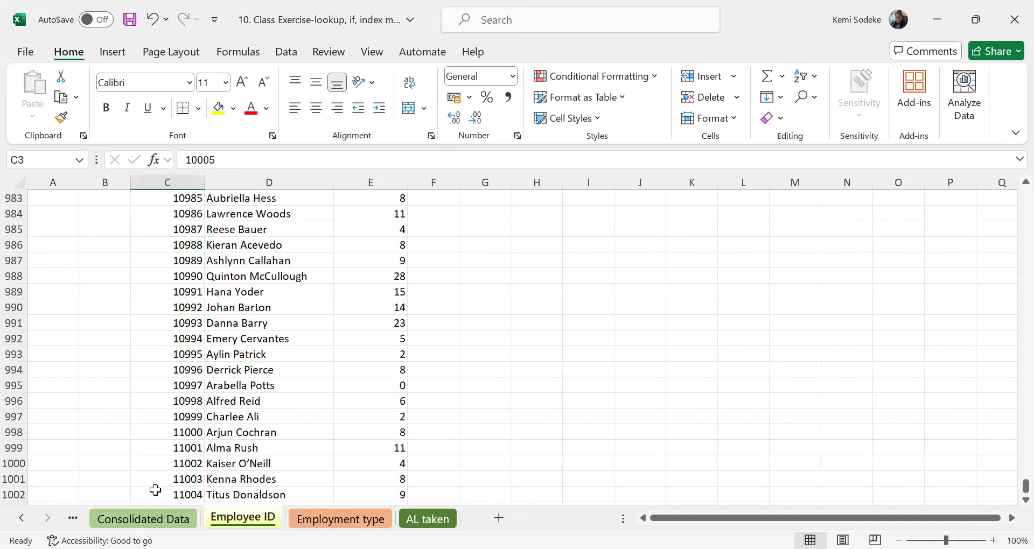
left_click(146, 518)
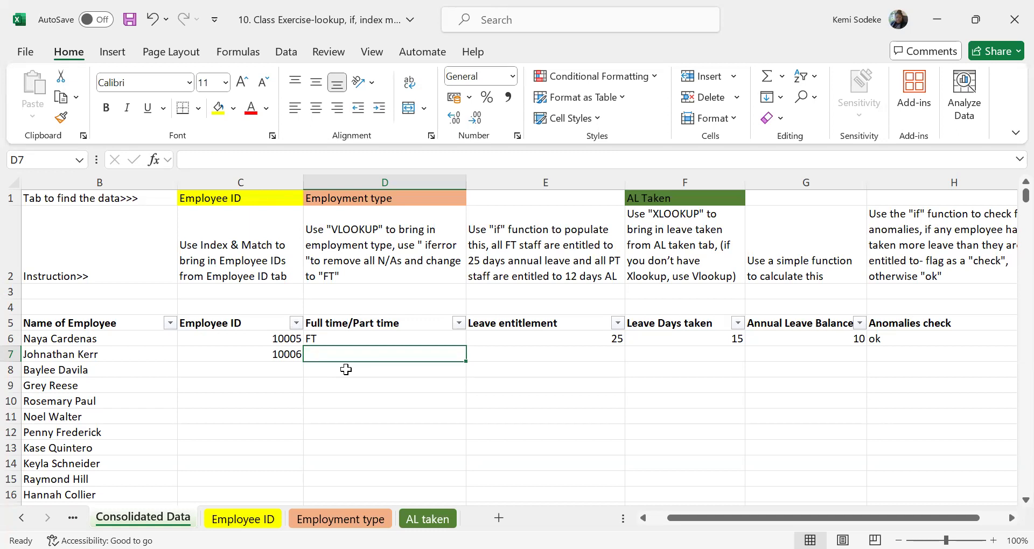
Begin a VLOOKUP formula in D7 with lookup value B7 and table array 'Employment type'!B3:C31.
type("=")
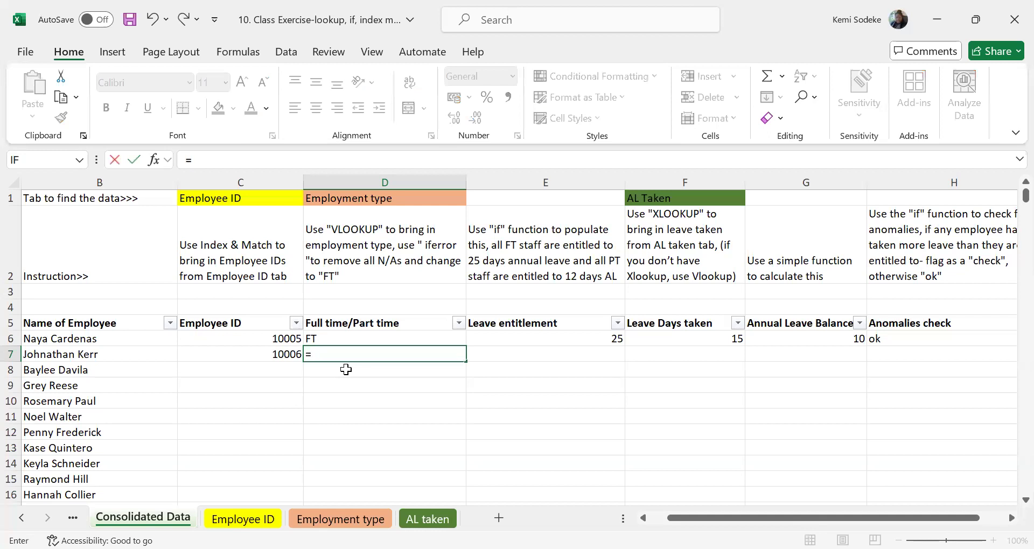
type("vlookup(")
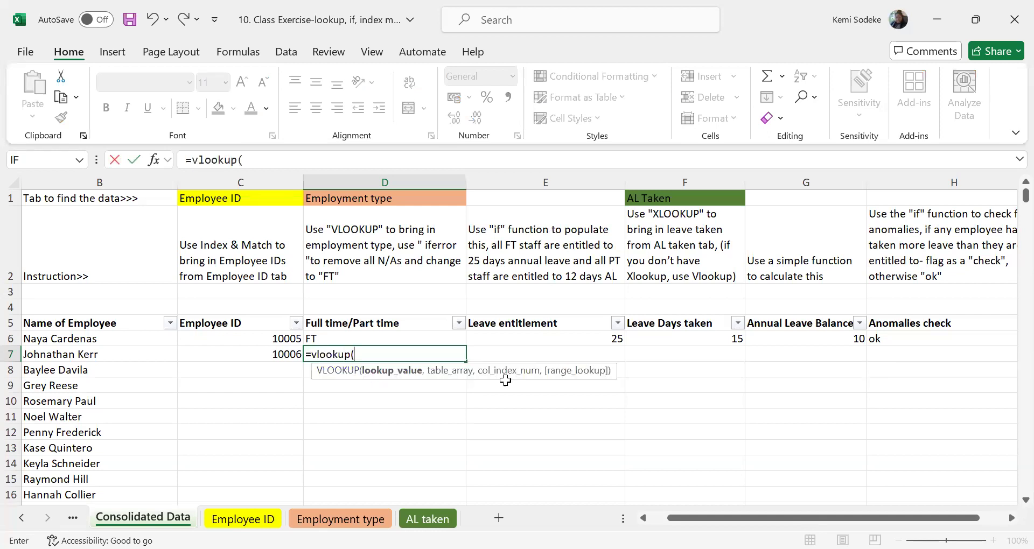
left_click(98, 353)
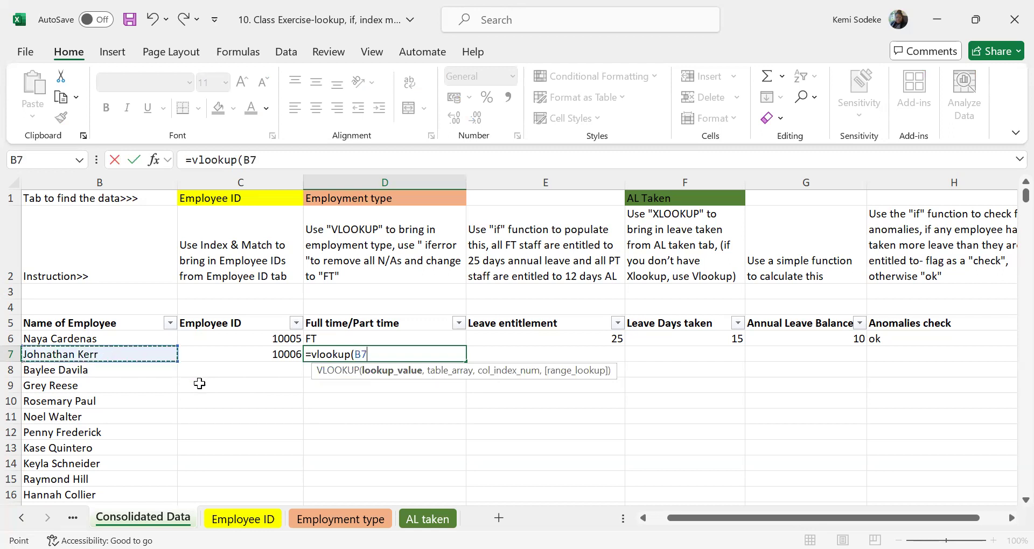
type(",")
left_click(336, 519)
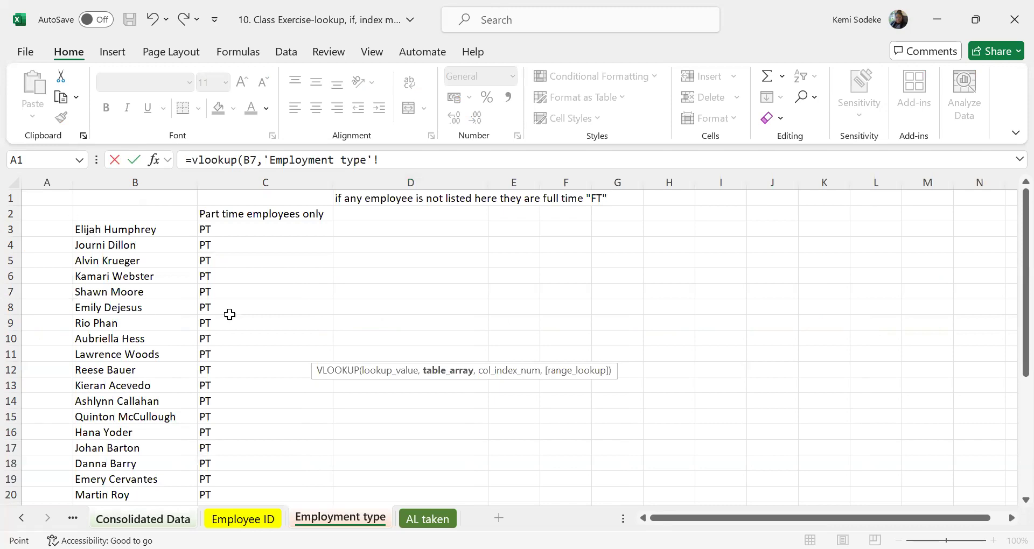
left_click_drag(108, 230, 256, 378)
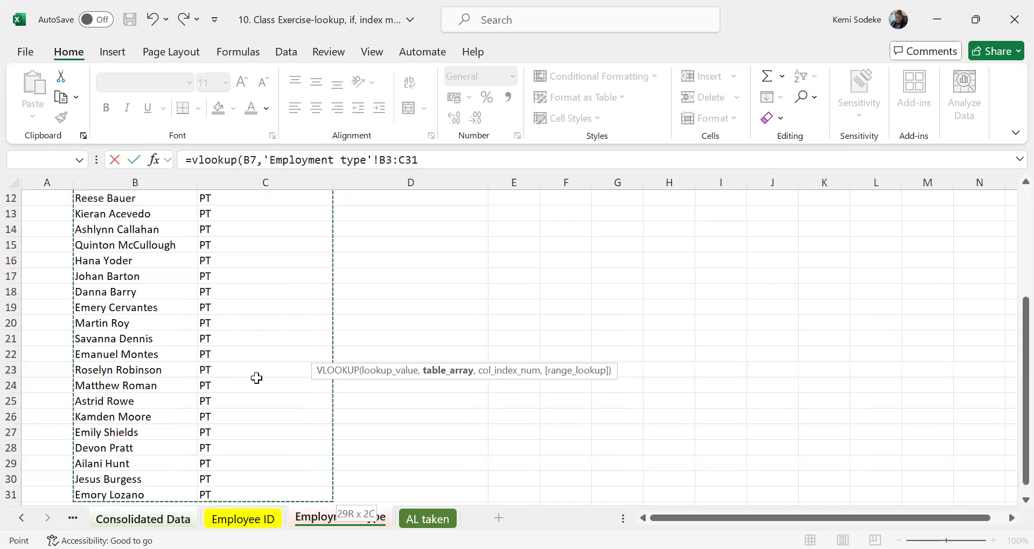
scroll(256, 378, "up", 4)
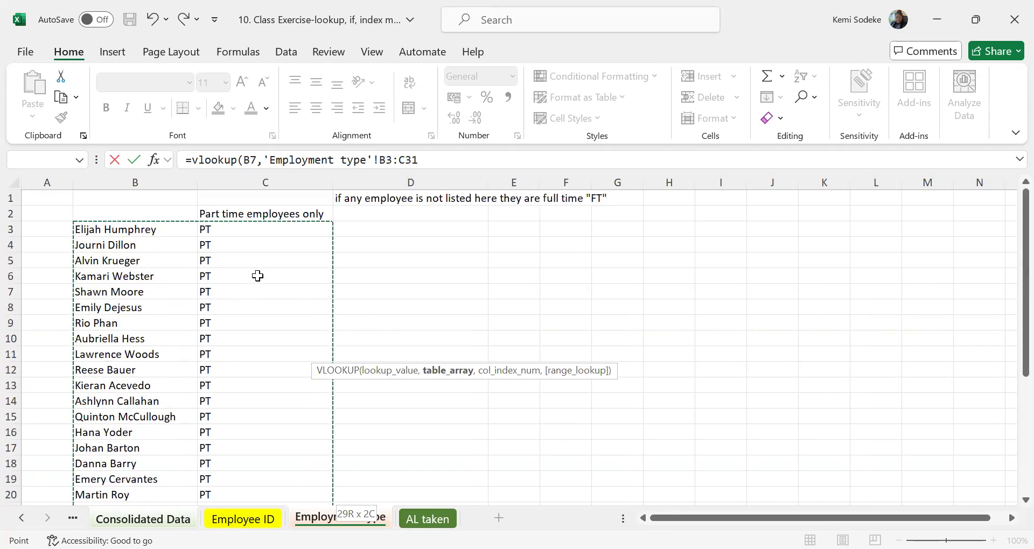
Finish the D7 VLOOKUP with column index 2 and an exact match (FALSE), and enter the formula.
type(",")
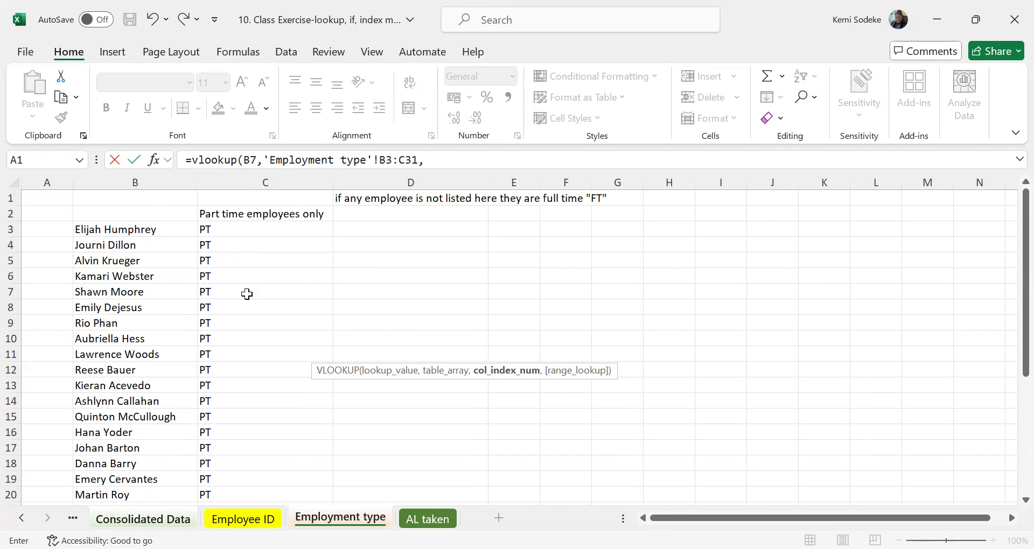
type("2,")
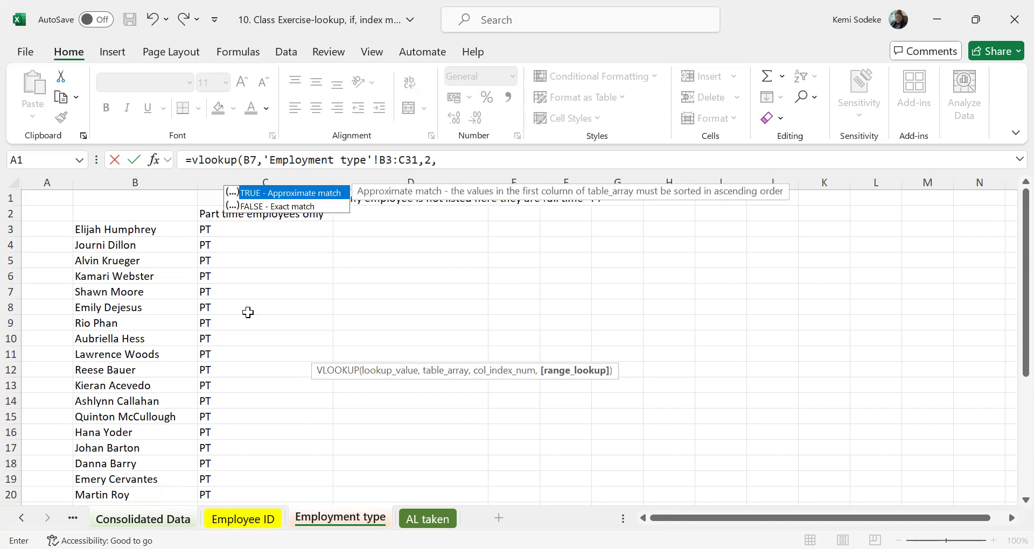
type("false)")
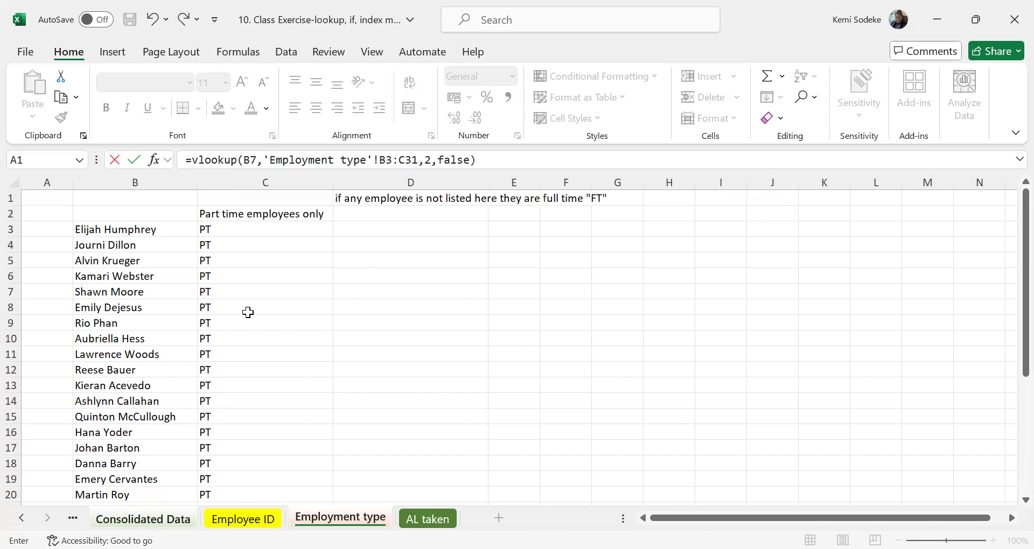
key("Return")
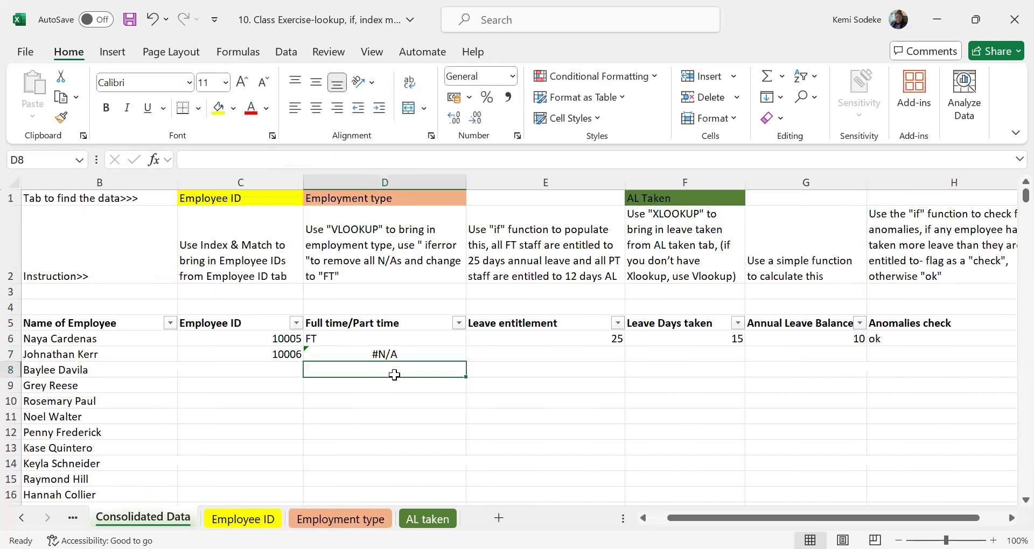
Wrap the VLOOKUP in D7 in IFERROR with "FT" as the value if error, enter it and reselect D7.
left_click(414, 355)
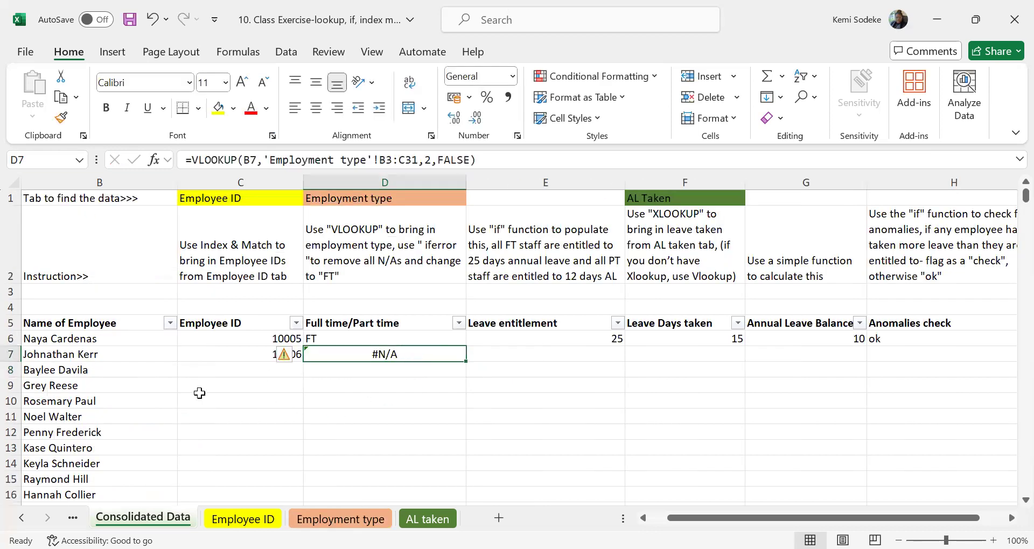
left_click(75, 358)
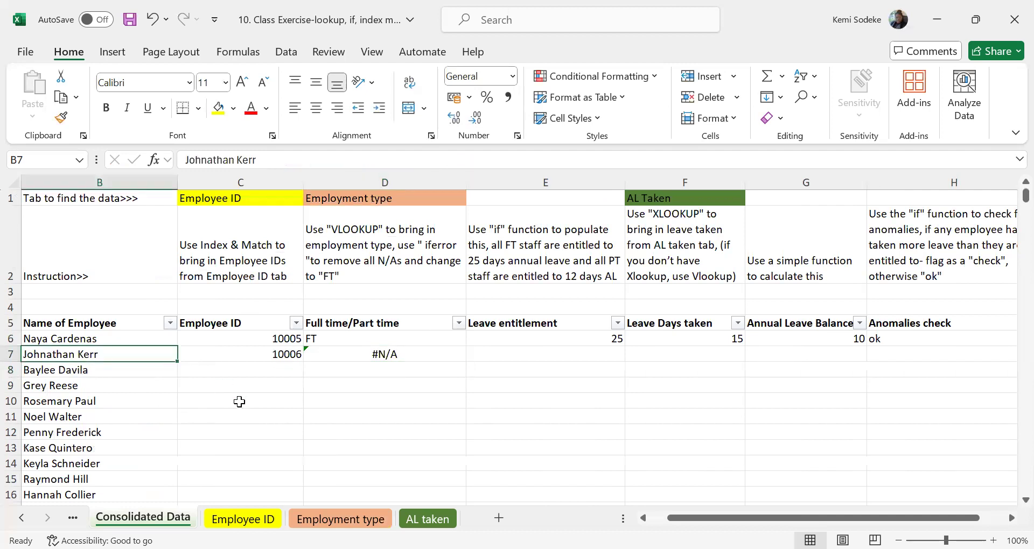
left_click(395, 356)
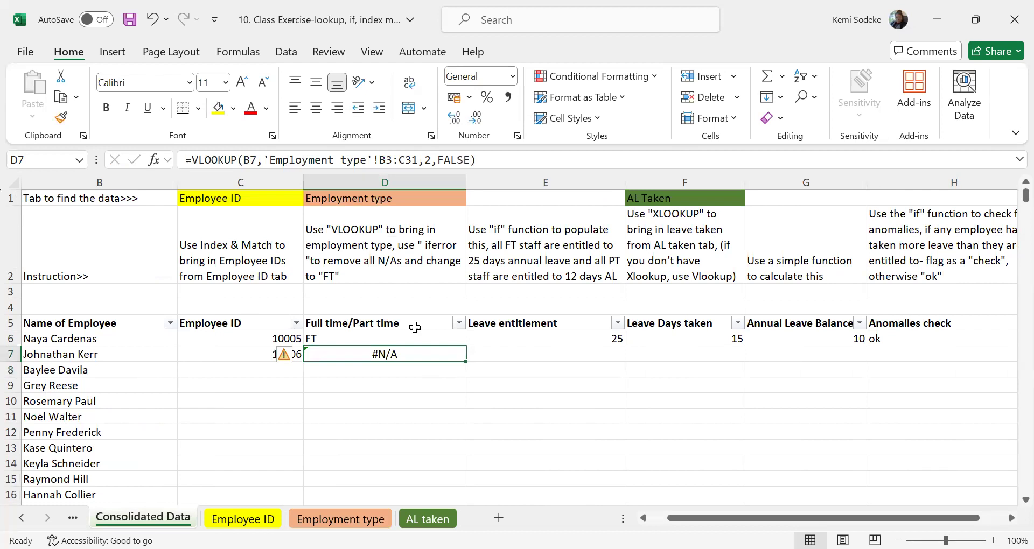
left_click(196, 160)
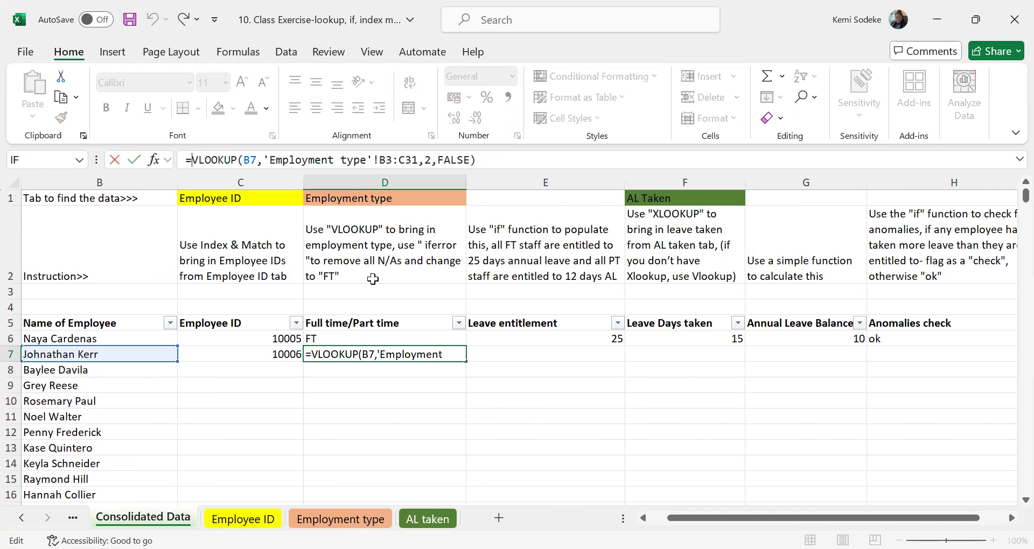
type("iferror")
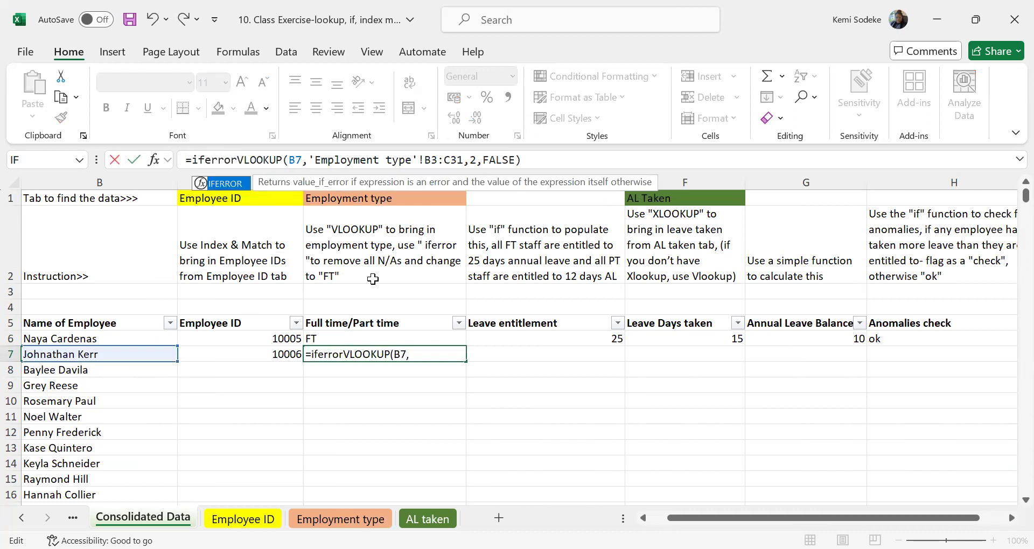
type("(")
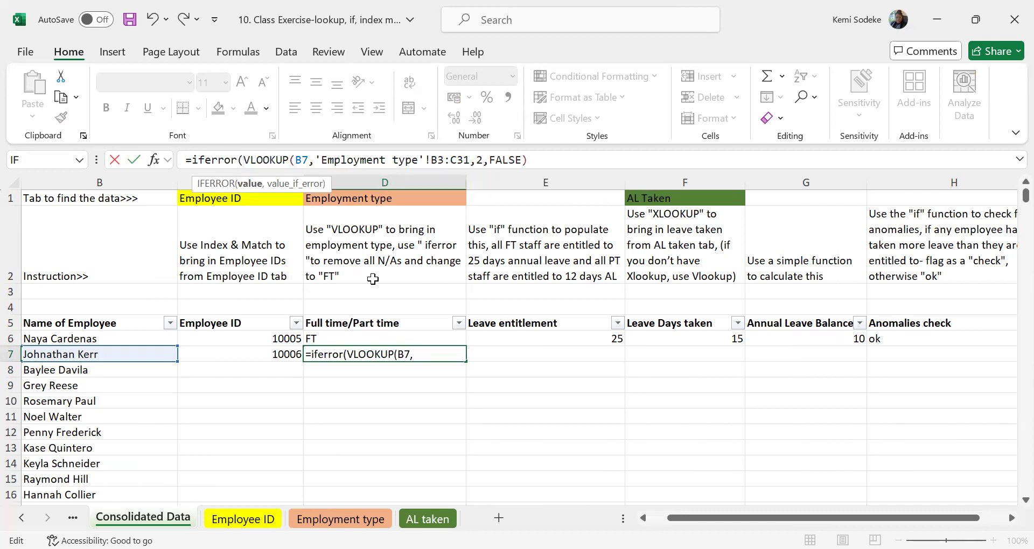
left_click(547, 158)
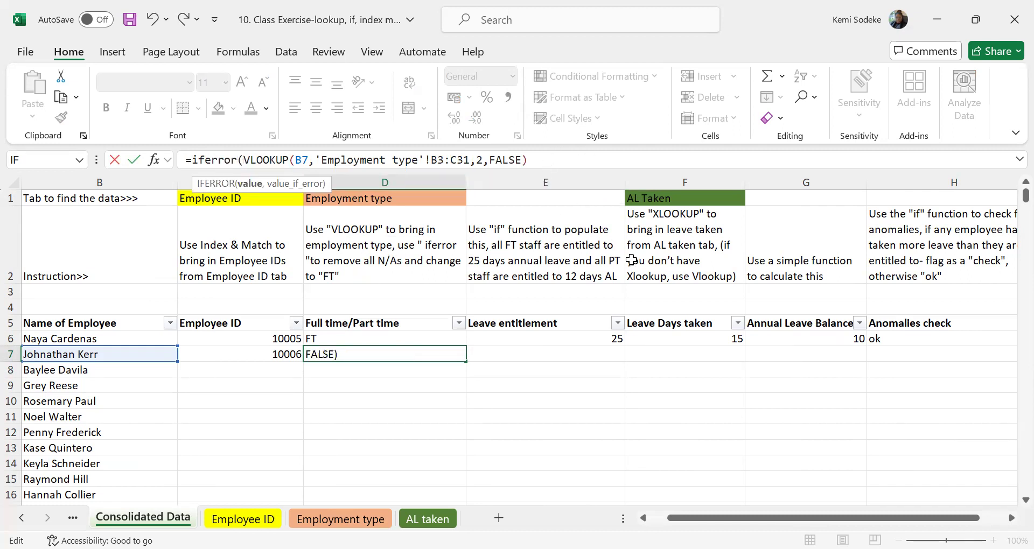
type(",")
type("\"FT")
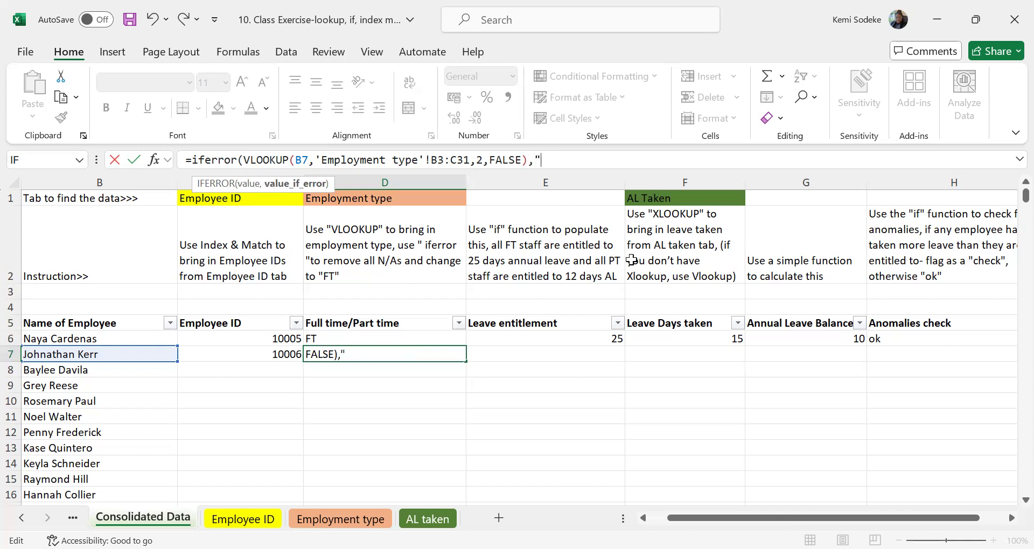
type("\")")
key("Return")
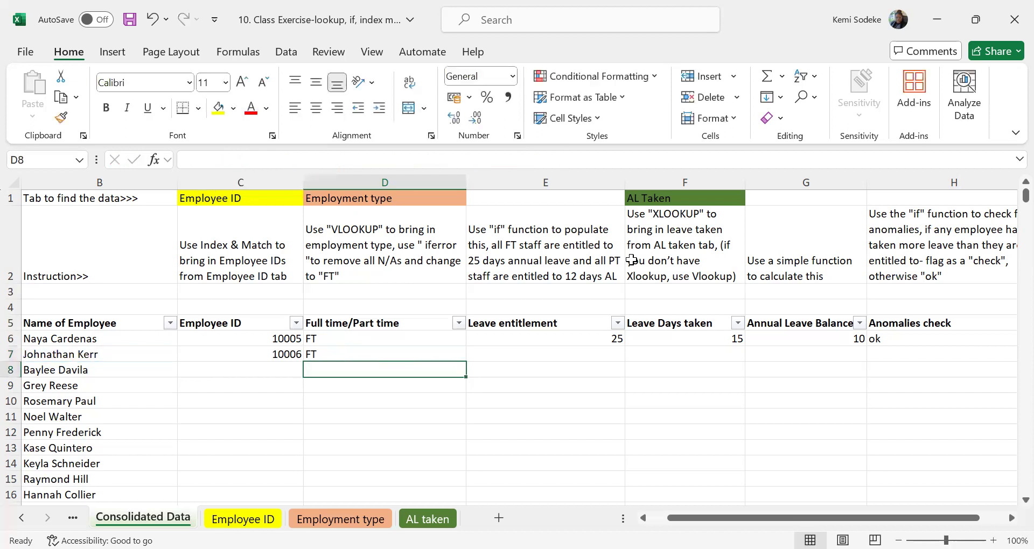
left_click(350, 355)
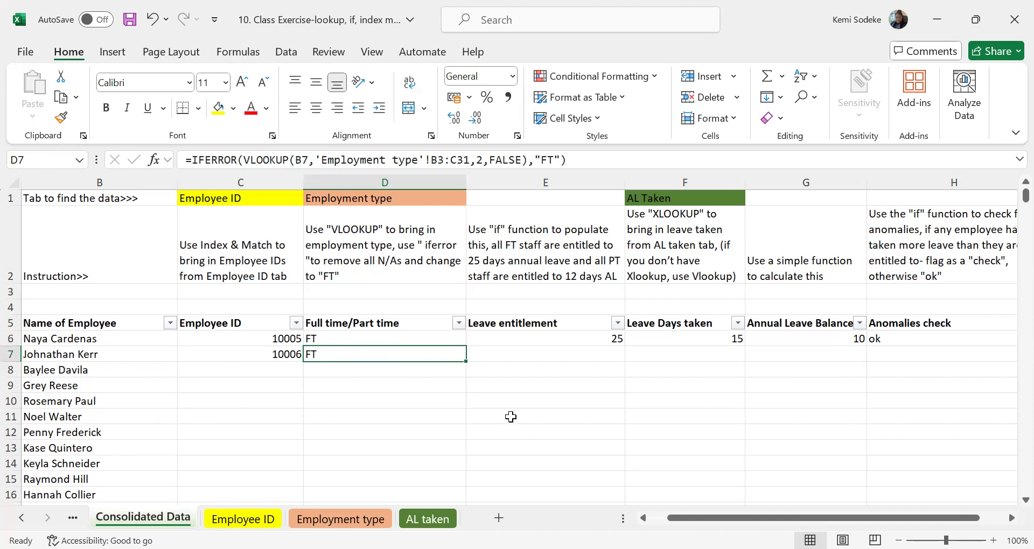
Look through the Employee ID source list, then return to the Consolidated Data sheet with E7 selected.
left_click(562, 353)
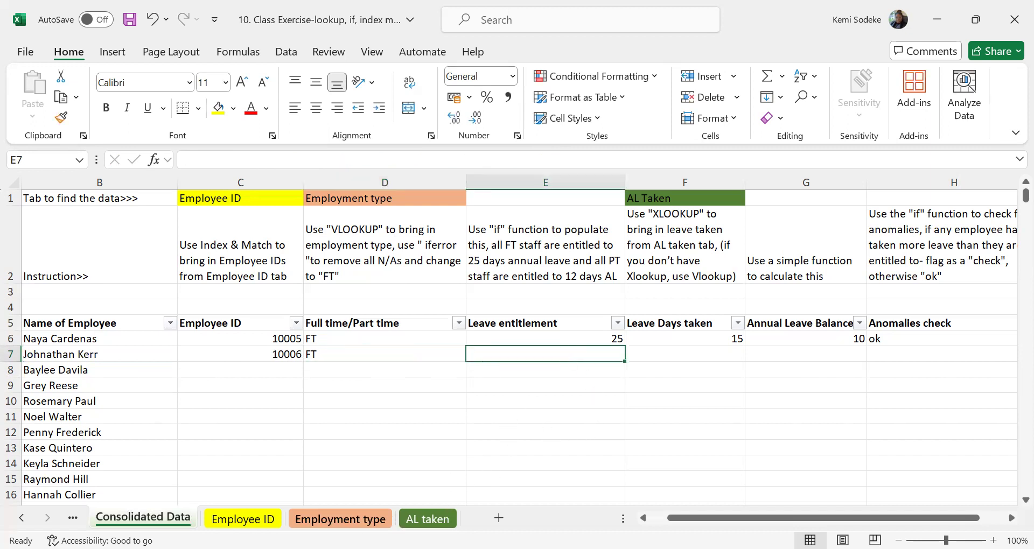
left_click(340, 519)
left_click(243, 519)
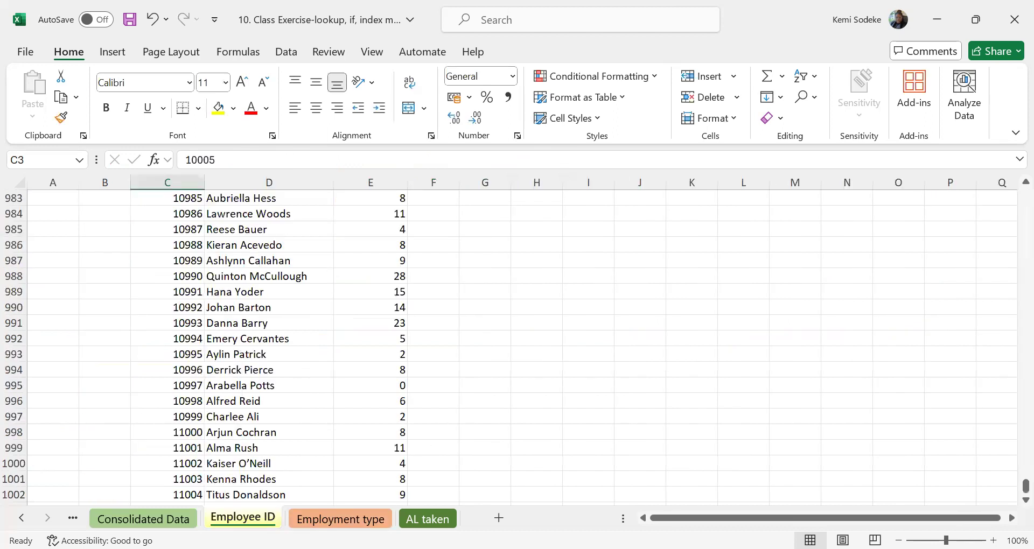
scroll(349, 367, "up", 7)
scroll(349, 367, "up", 20)
left_click(143, 518)
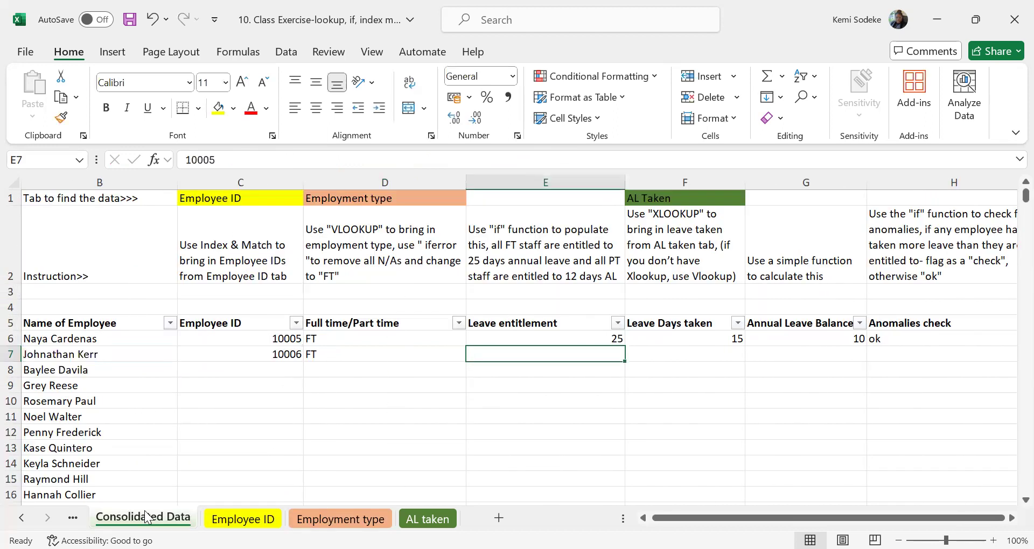
left_click(243, 519)
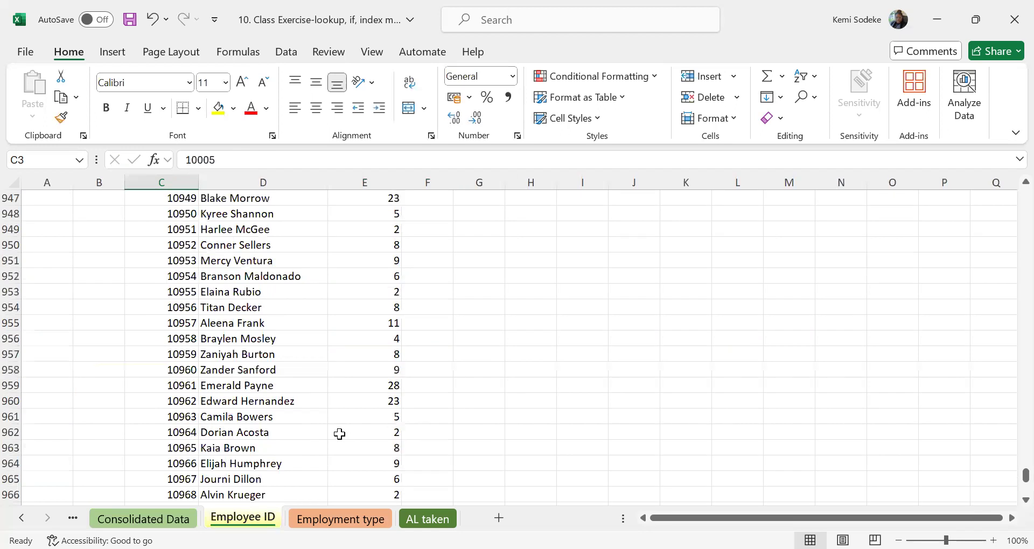
scroll(362, 403, "down", 16)
scroll(384, 377, "up", 20)
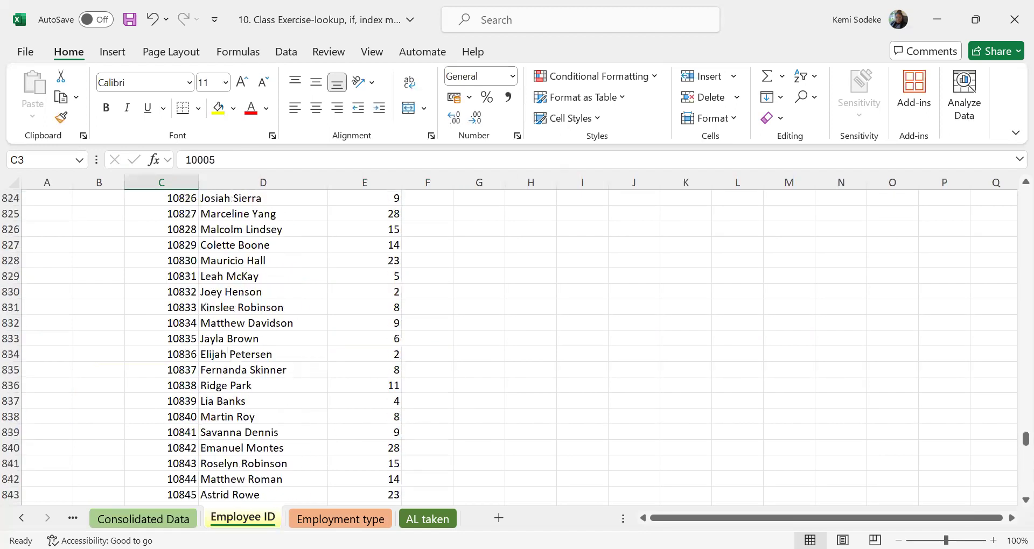
left_click(144, 519)
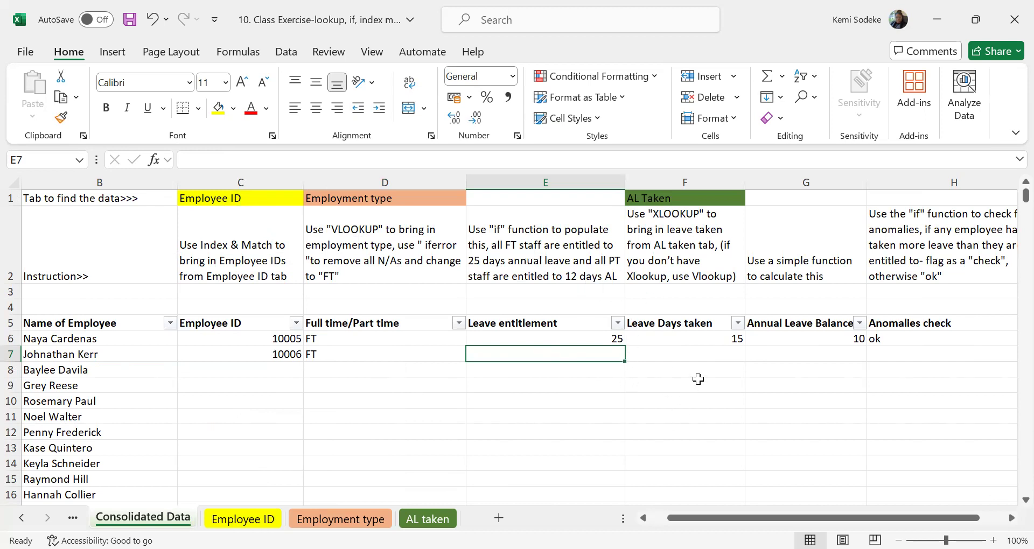
type("=")
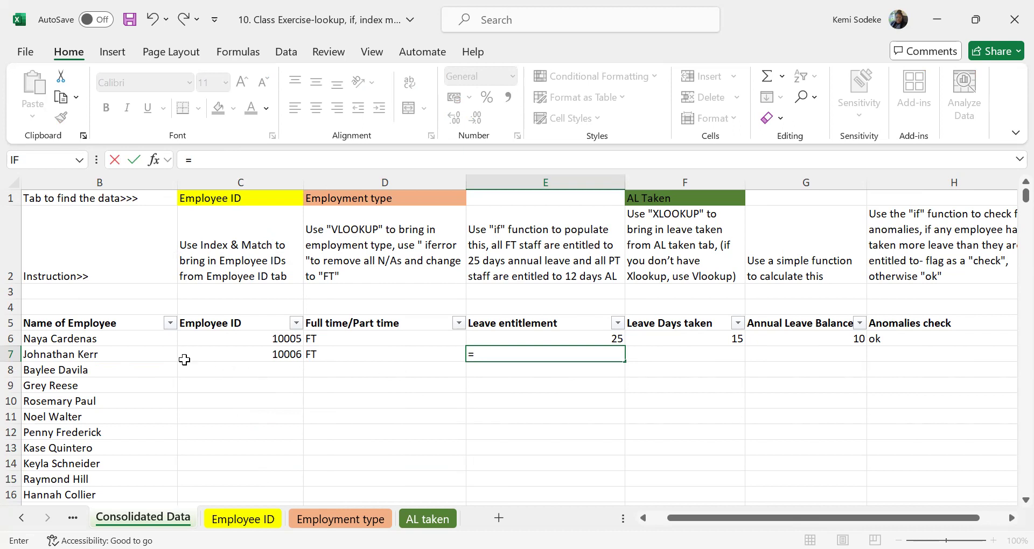
left_click(274, 357)
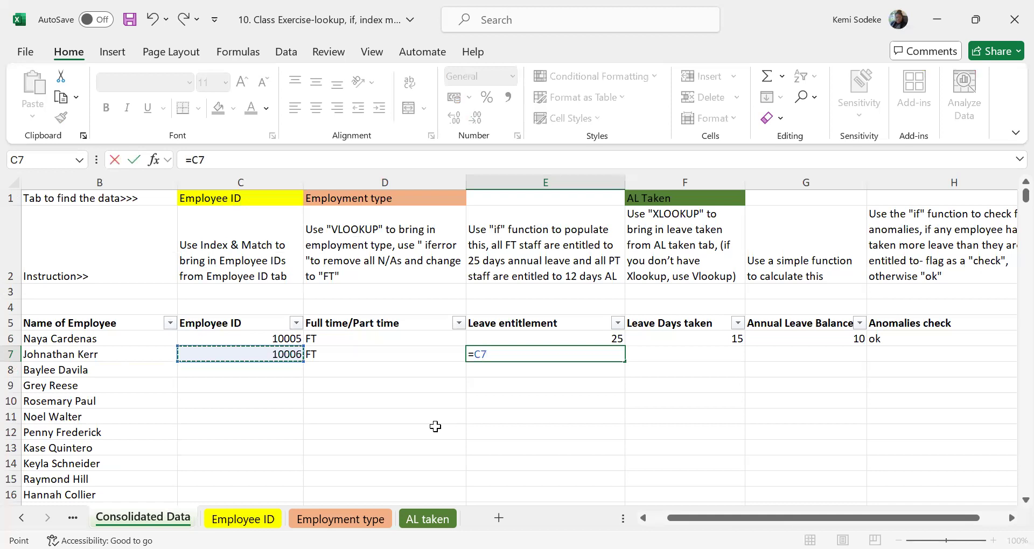
left_click(359, 356)
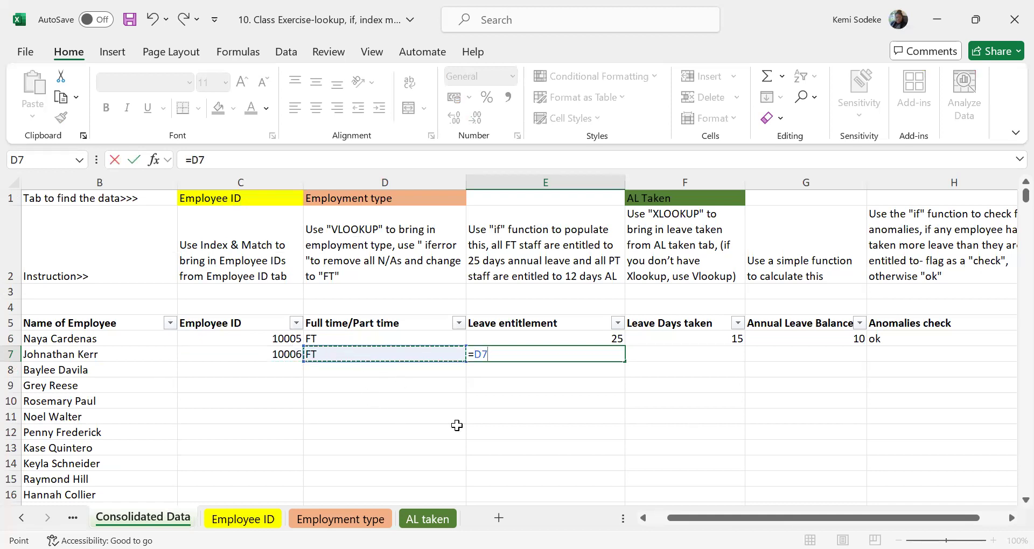
type("=")
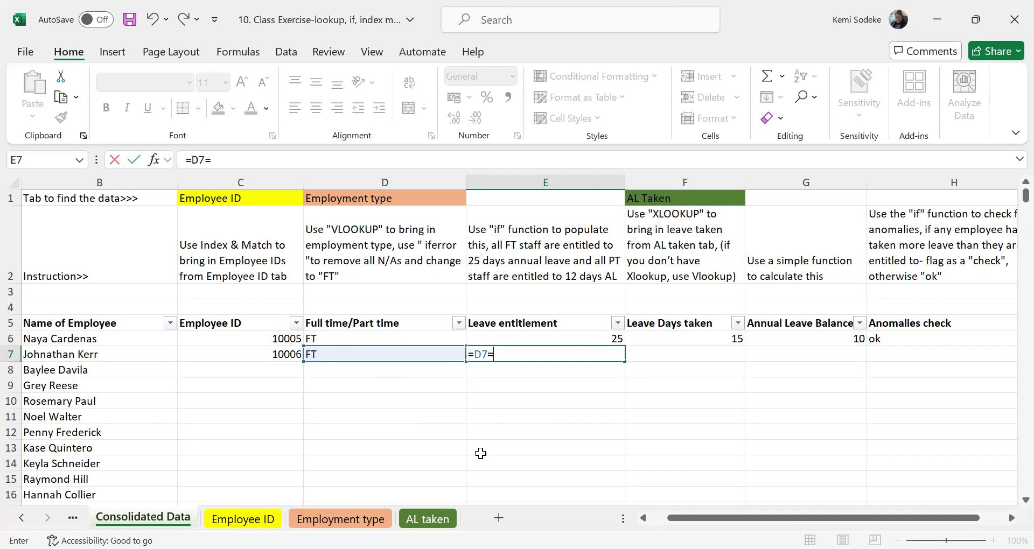
key("BackSpace")
key("BackSpace")
key("BackSpace")
Enter an IF formula in E7 that returns 25 when D7 equals "FT" and 12 otherwise.
type("if")
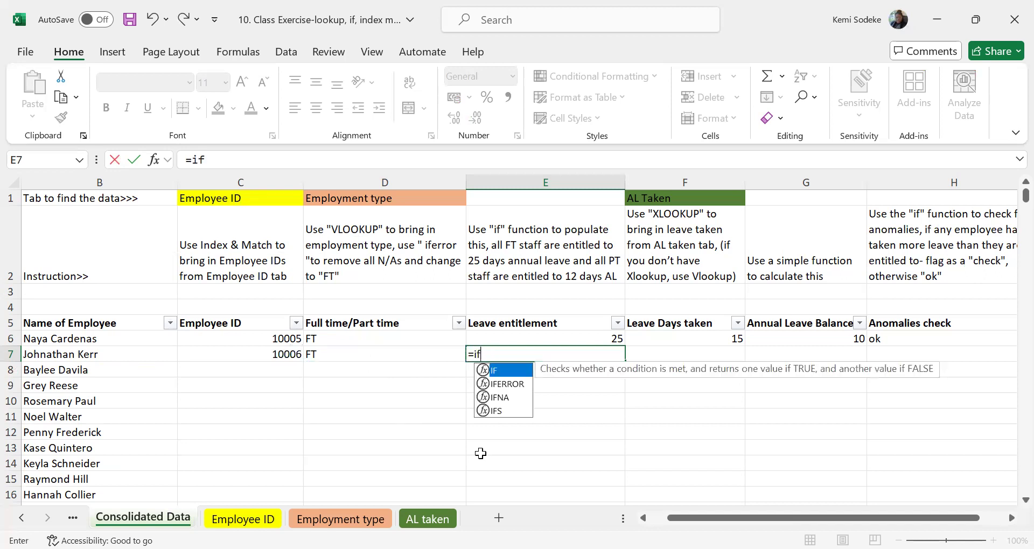
type("(")
left_click(349, 355)
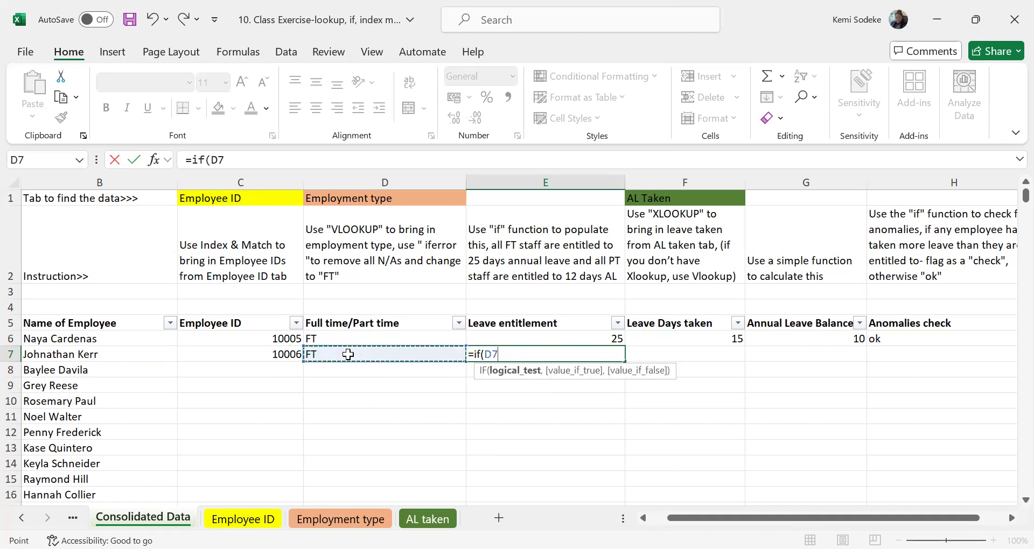
type("=")
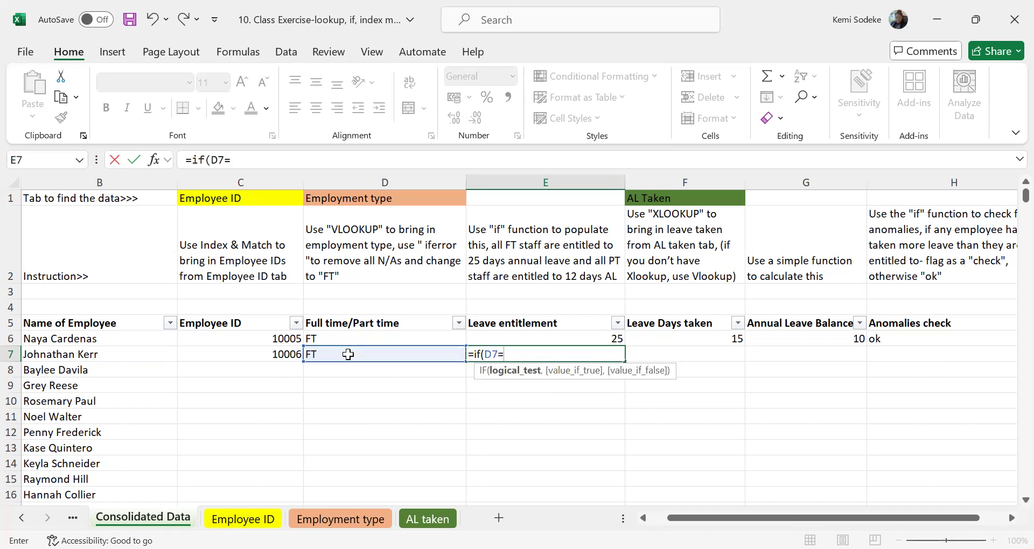
type("\"FT\",")
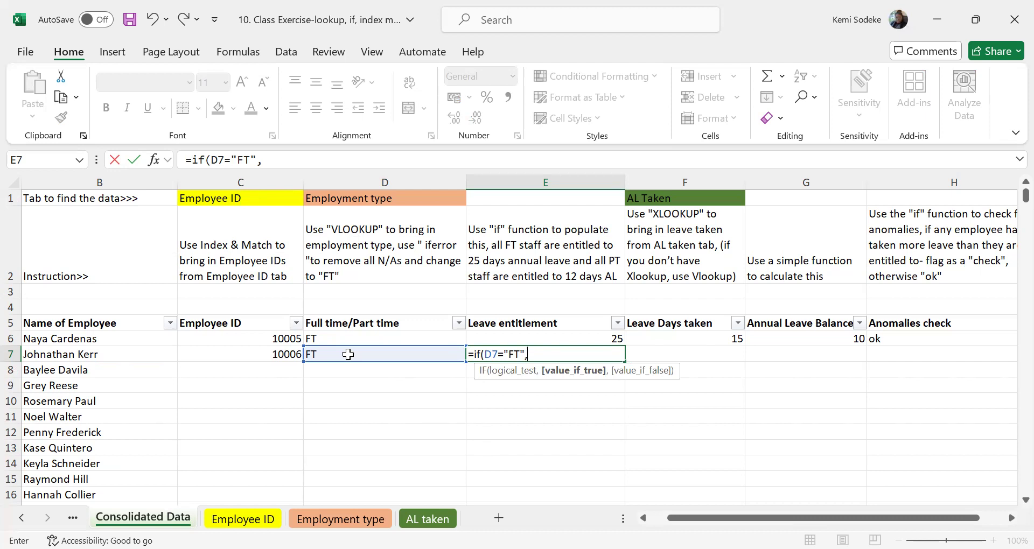
type("25,12")
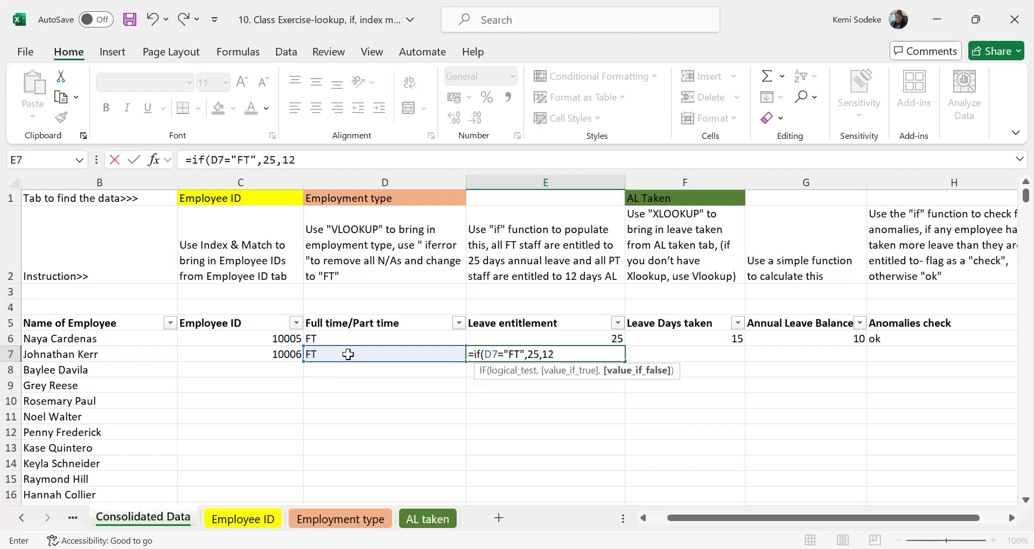
type(")")
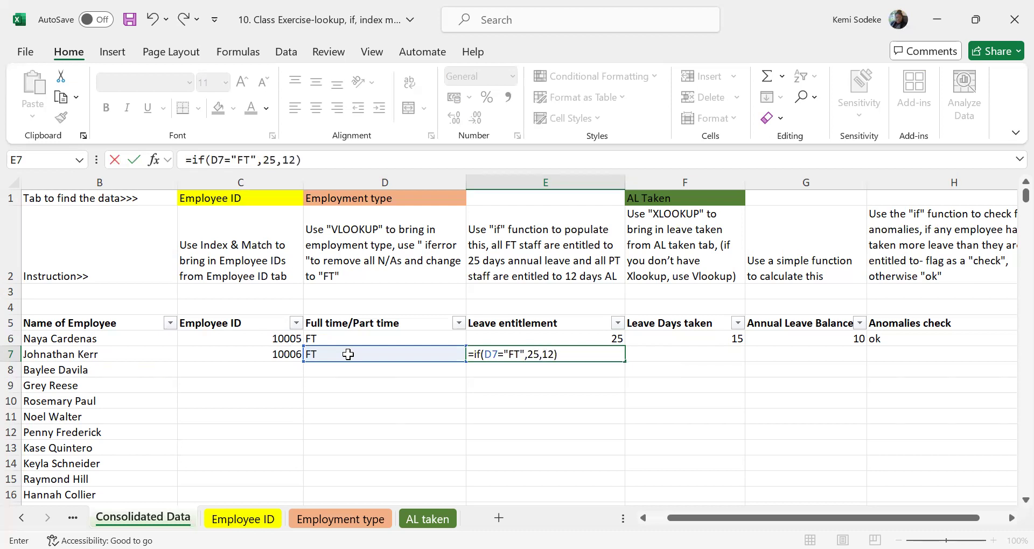
key("Return")
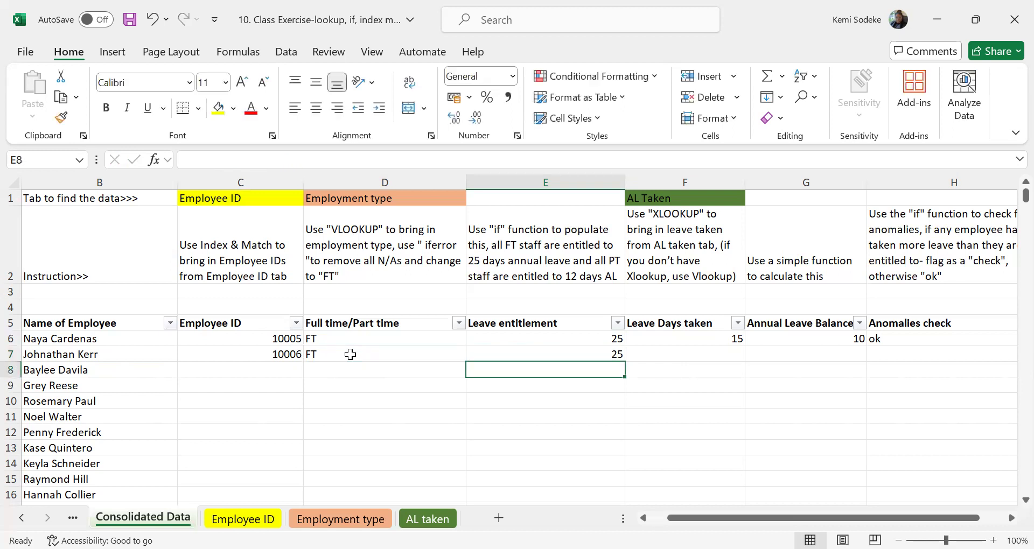
Review the Leave Days taken instruction in F2 and the source columns on the AL taken sheet, then return to Consolidated Data.
left_click(719, 354)
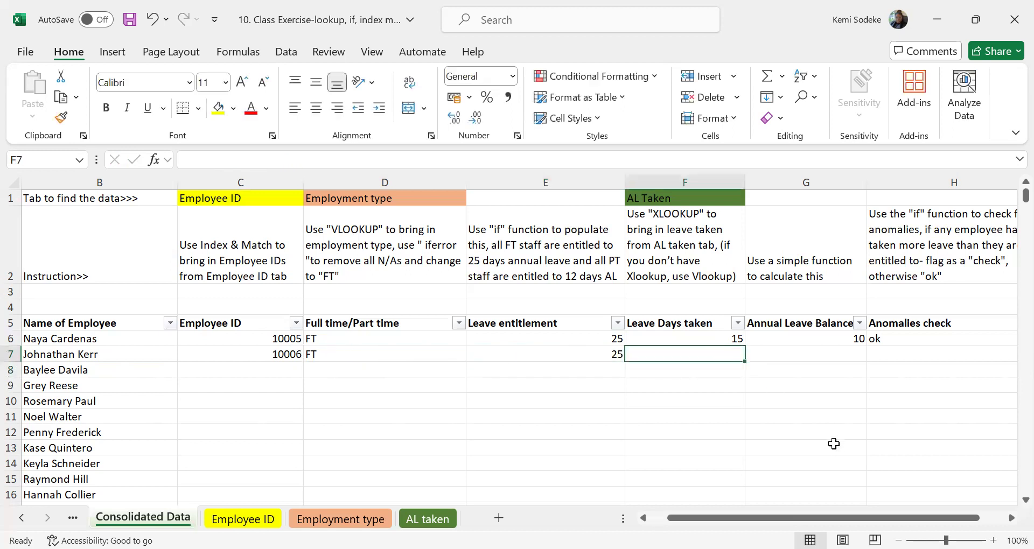
left_click(1011, 518)
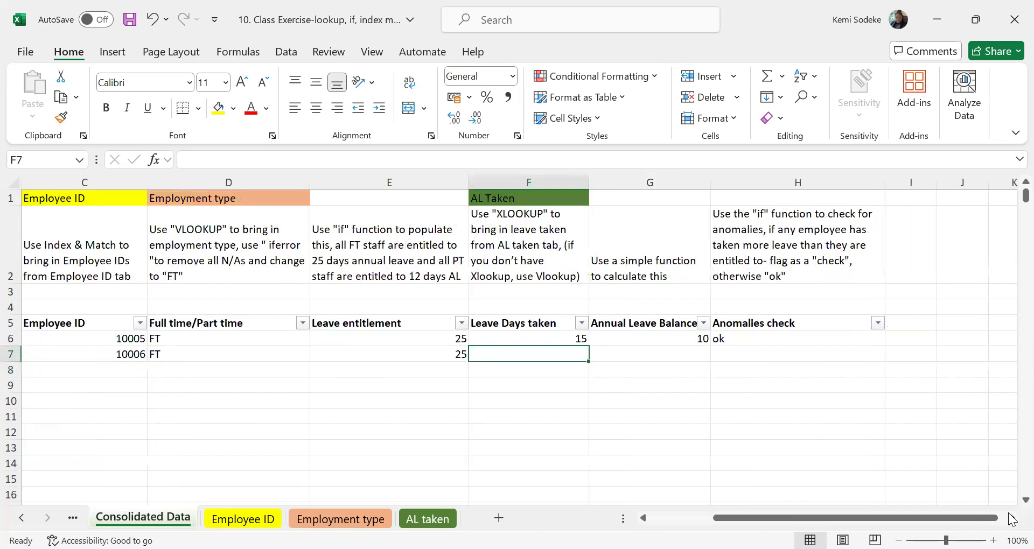
left_click(520, 224)
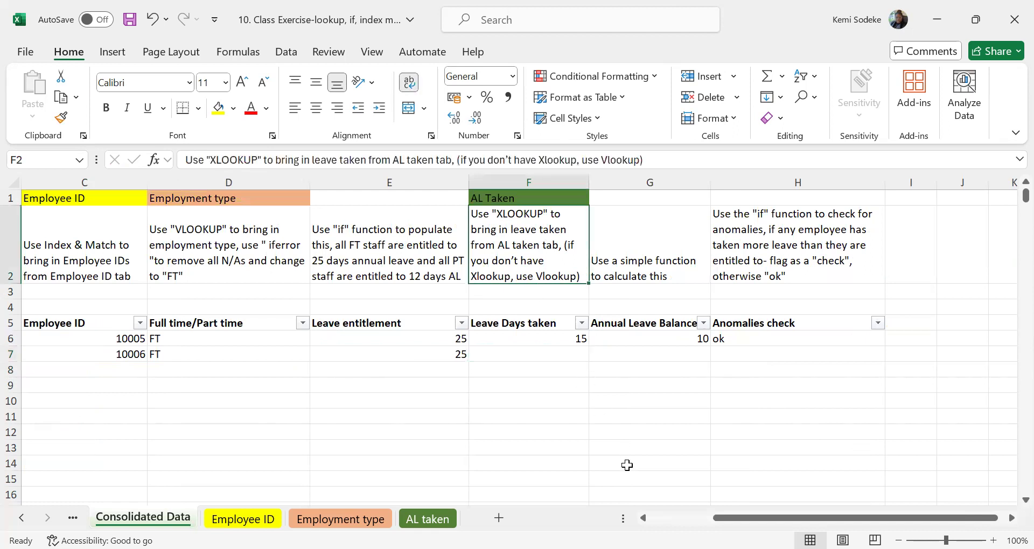
left_click(425, 519)
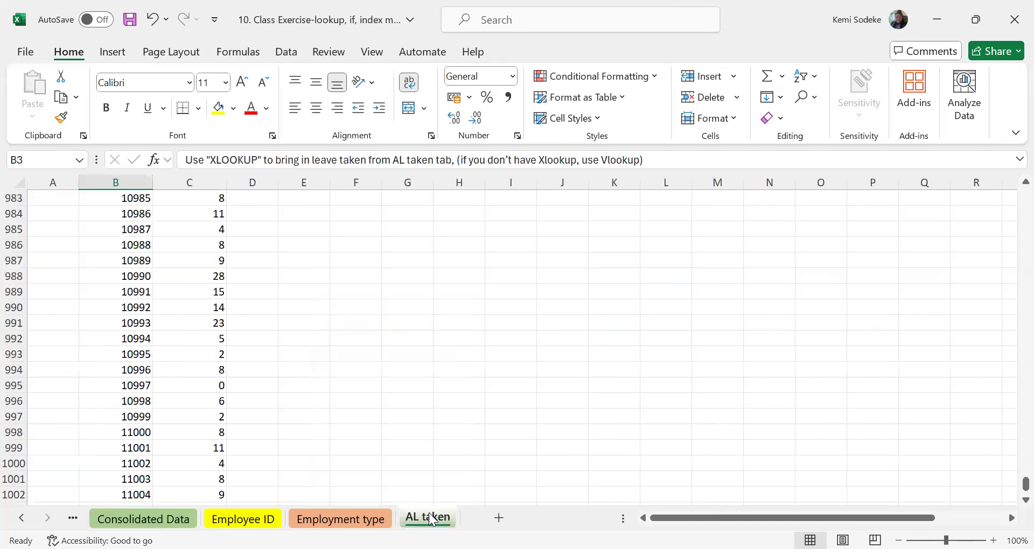
scroll(231, 267, "up", 14)
scroll(222, 279, "up", 16)
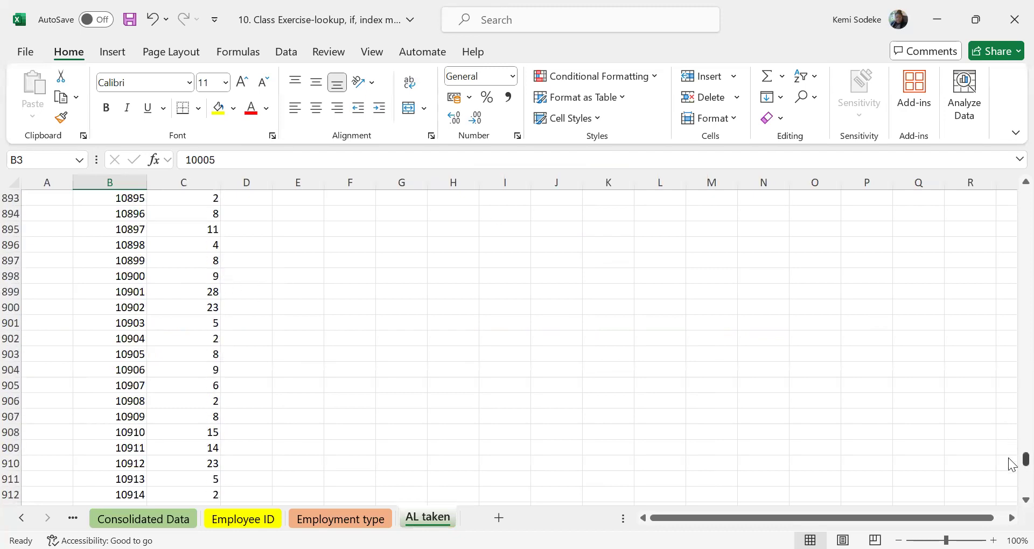
left_click_drag(1011, 464, 988, 170)
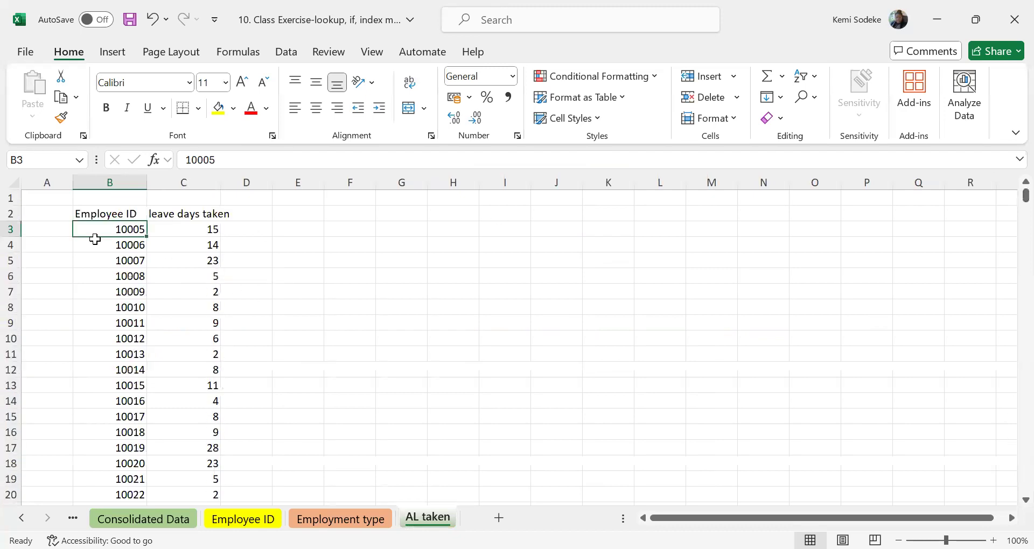
left_click(142, 519)
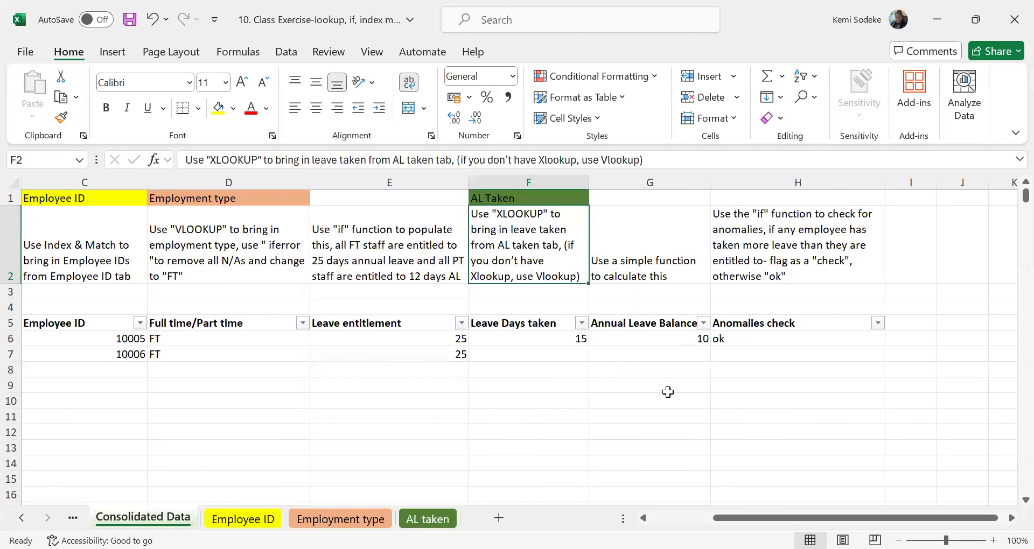
Start an XLOOKUP formula in F7 with the employee ID in C7 as the lookup value.
left_click(580, 361)
type("=")
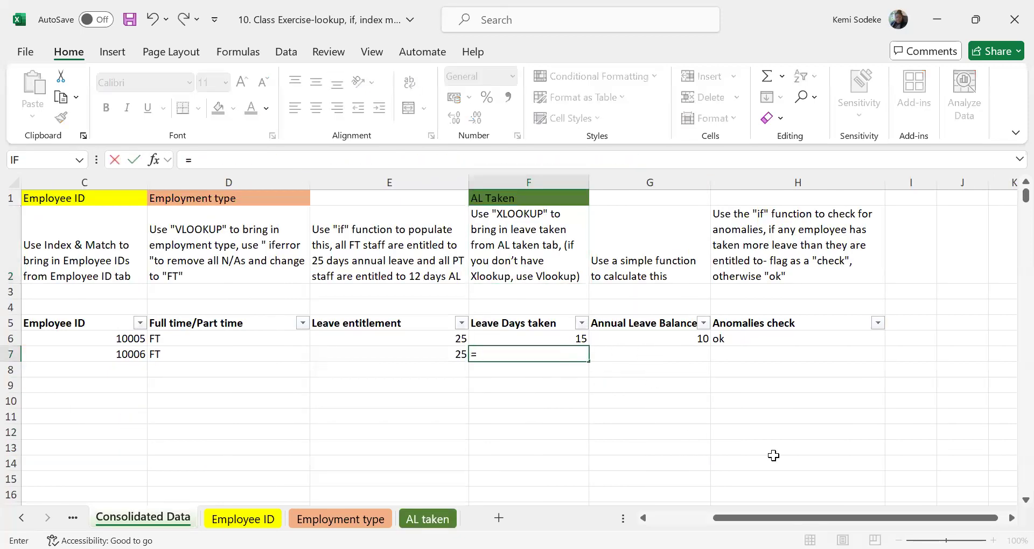
type("xlookup")
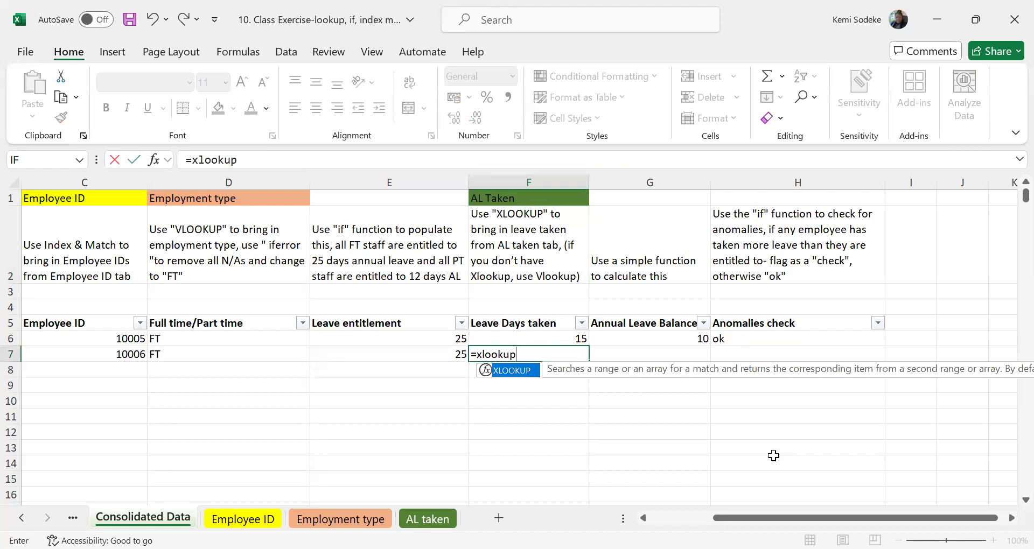
type("(")
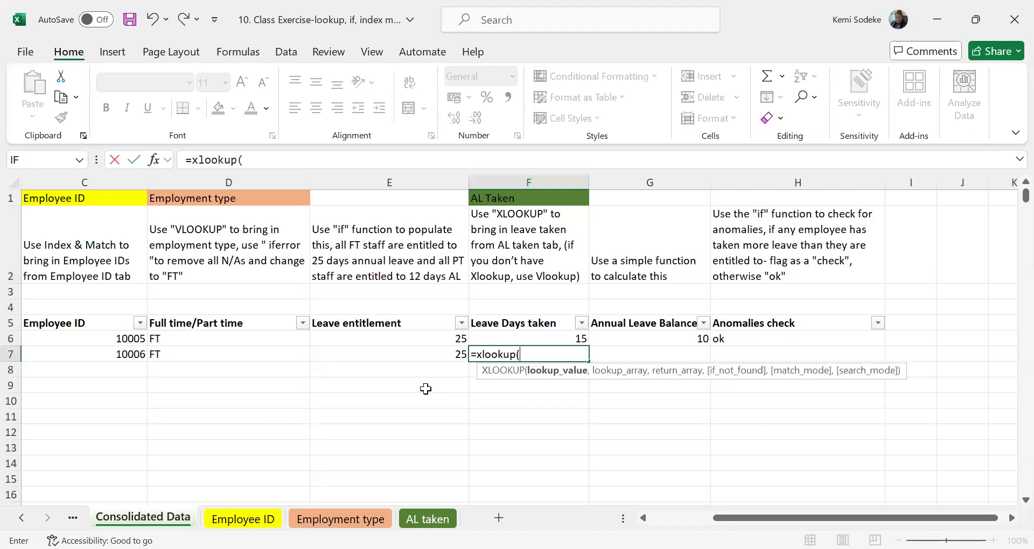
left_click(113, 354)
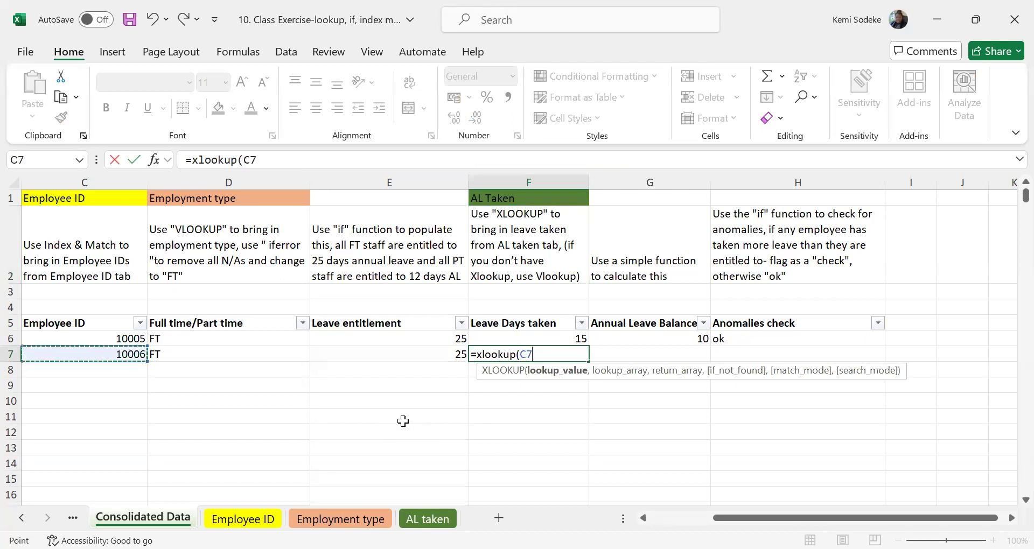
type(",")
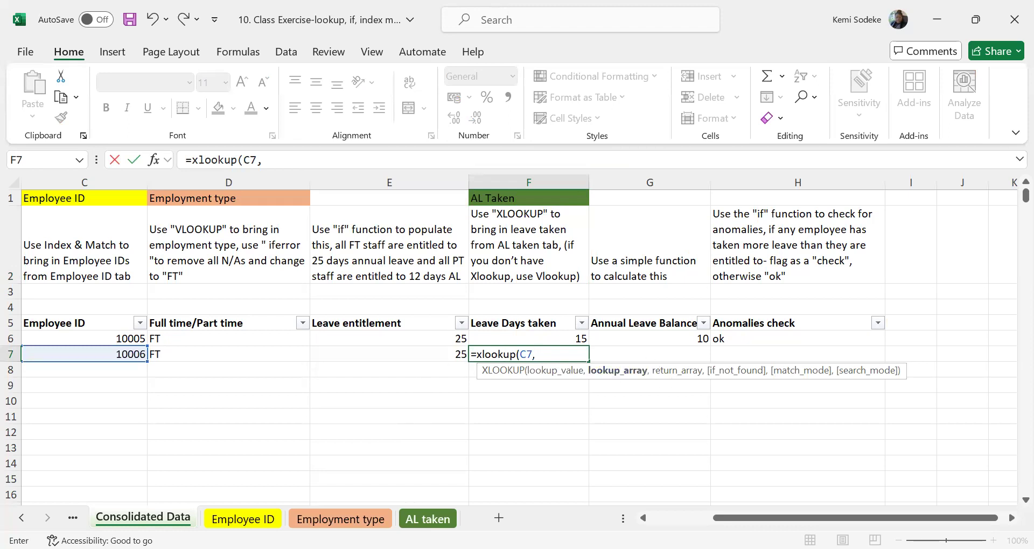
Set the XLOOKUP's lookup array to the Employee ID range B3:B1002 on the AL taken sheet.
left_click(428, 518)
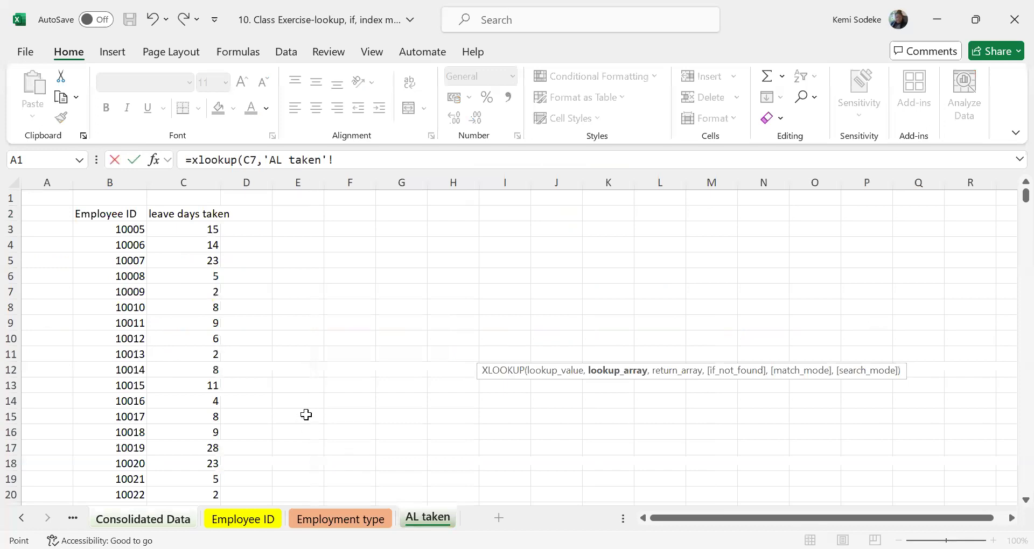
left_click(118, 232)
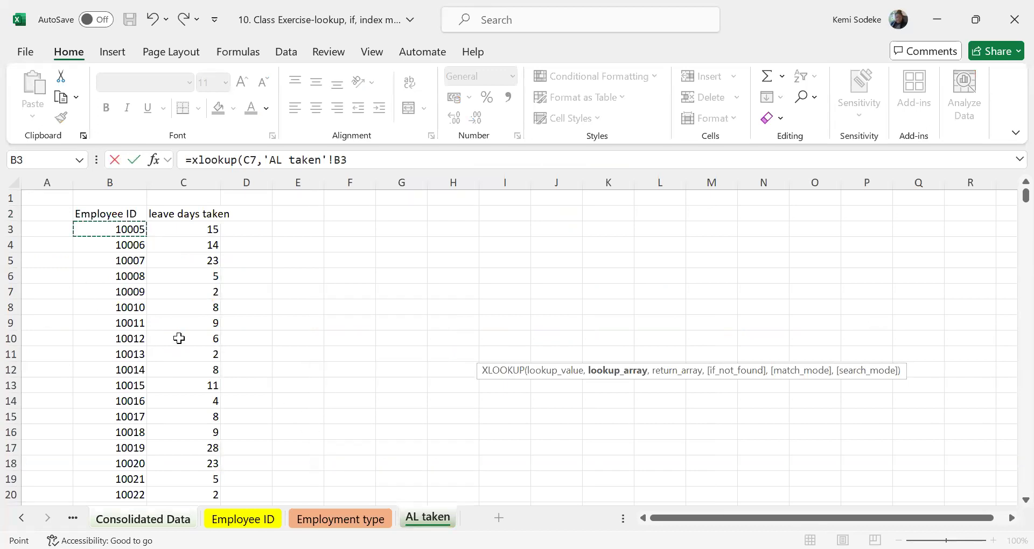
key("ctrl+shift+Down")
key("ctrl+shift+Right")
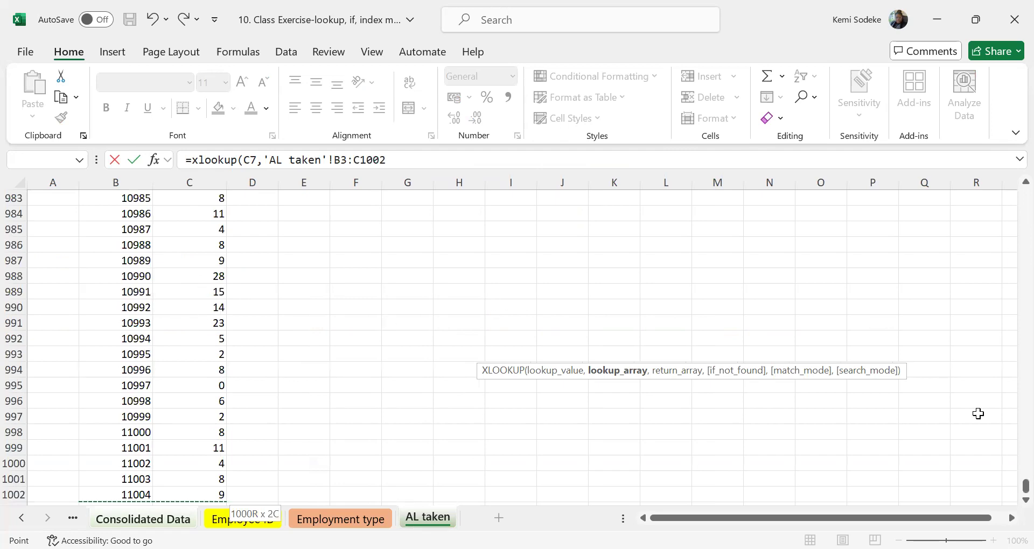
left_click_drag(1025, 486, 1008, 186)
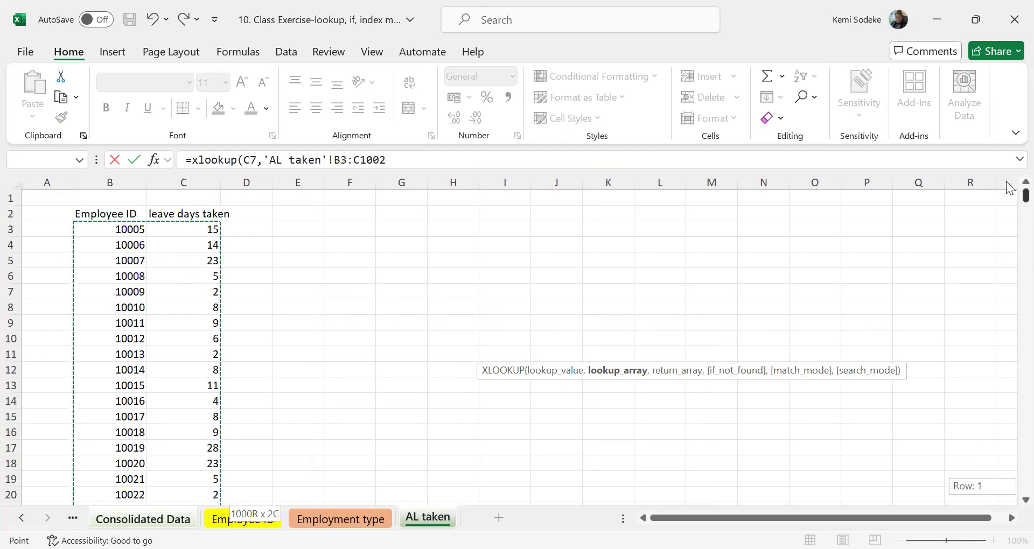
left_click(112, 420, "shift")
key("ctrl+shift+Down")
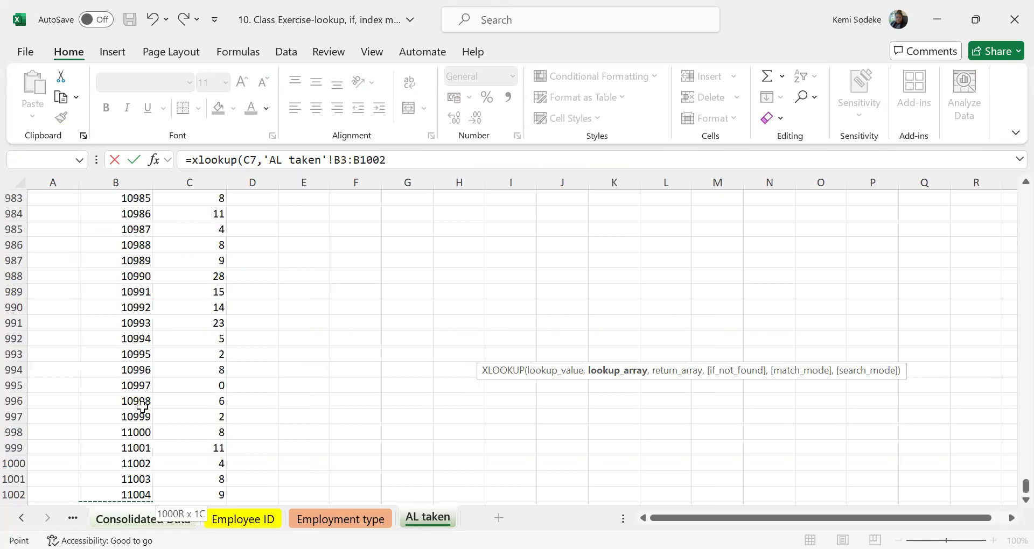
scroll(132, 415, "up", 4)
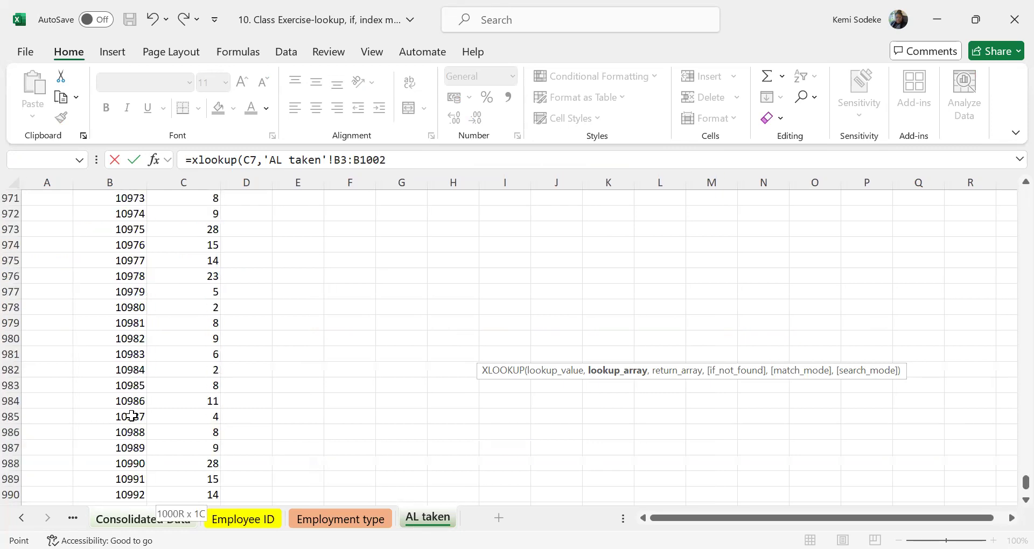
type(",")
Set the return array to the leave days taken range C3:C1002 on AL taken, enter the XLOOKUP and reselect F7.
scroll(354, 417, "up", 20)
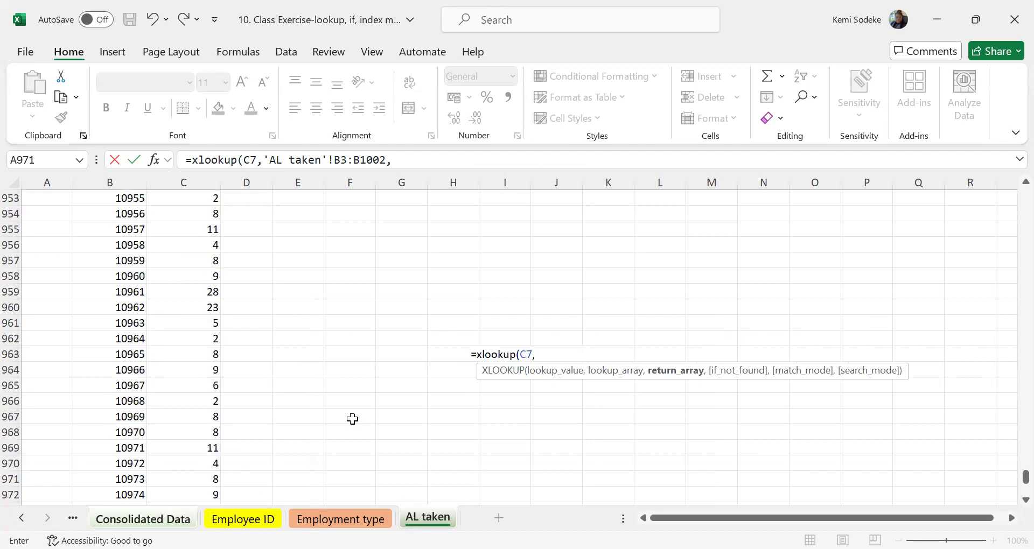
left_click(405, 163)
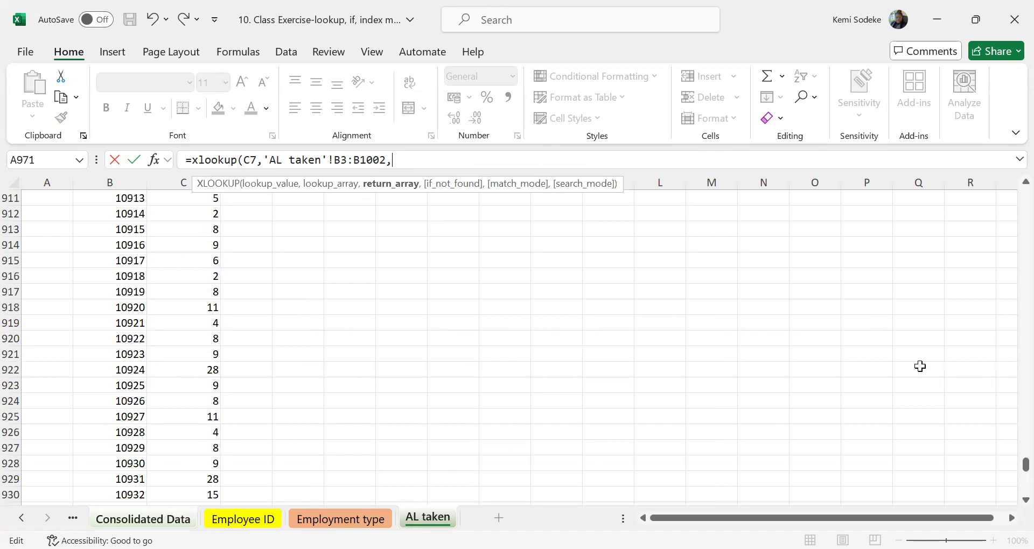
left_click_drag(1024, 465, 1012, 191)
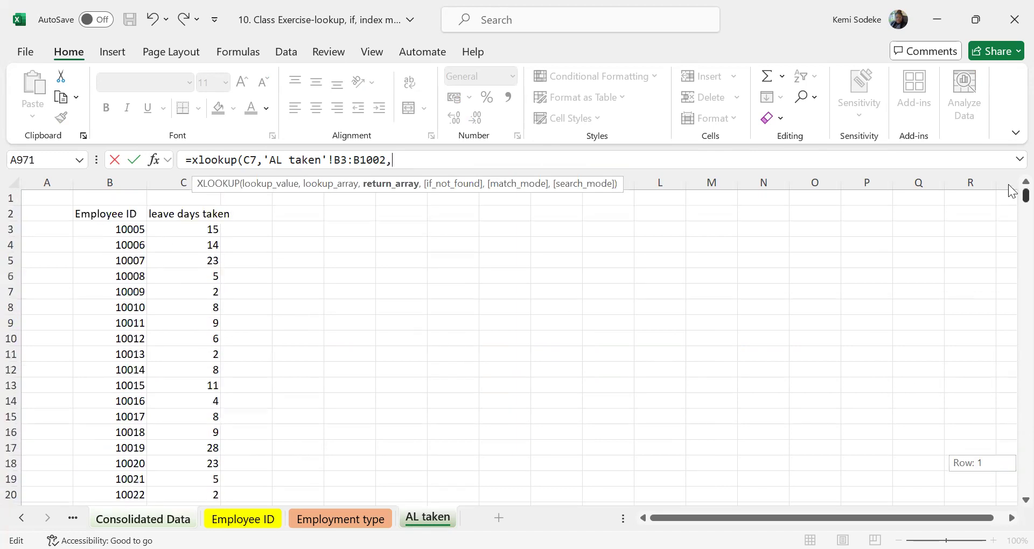
left_click(190, 229)
left_click_drag(191, 242, 192, 409)
key("ctrl+shift+Down")
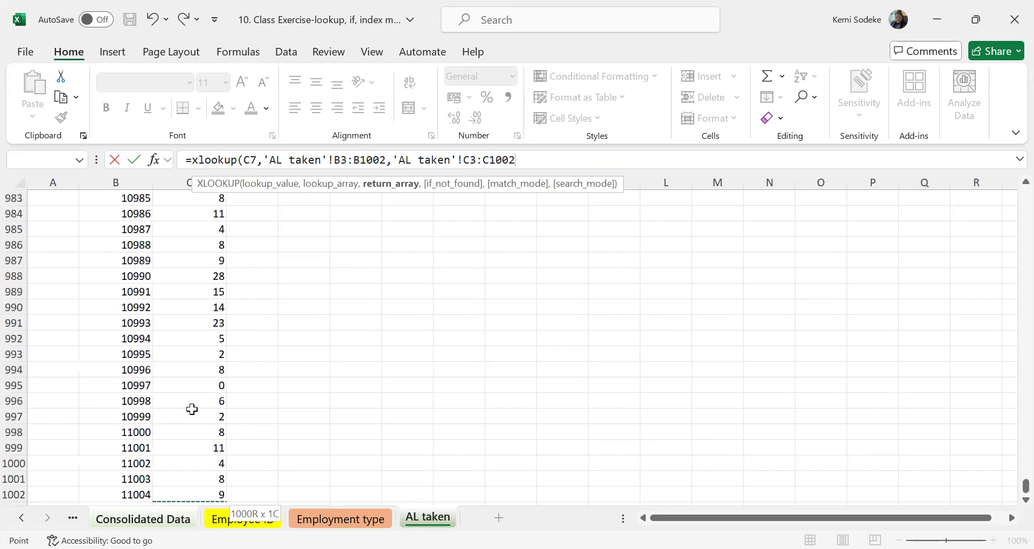
type(")")
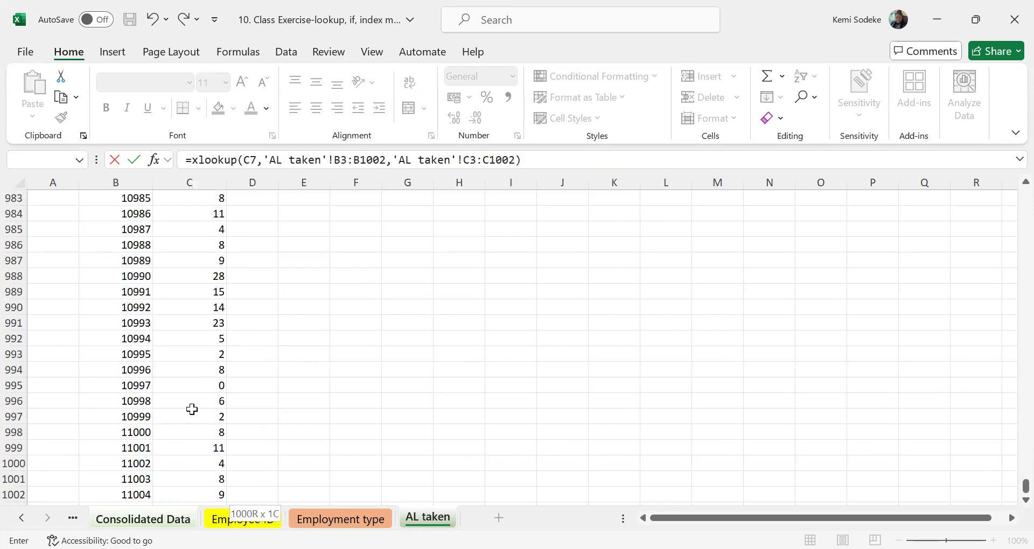
key("Return")
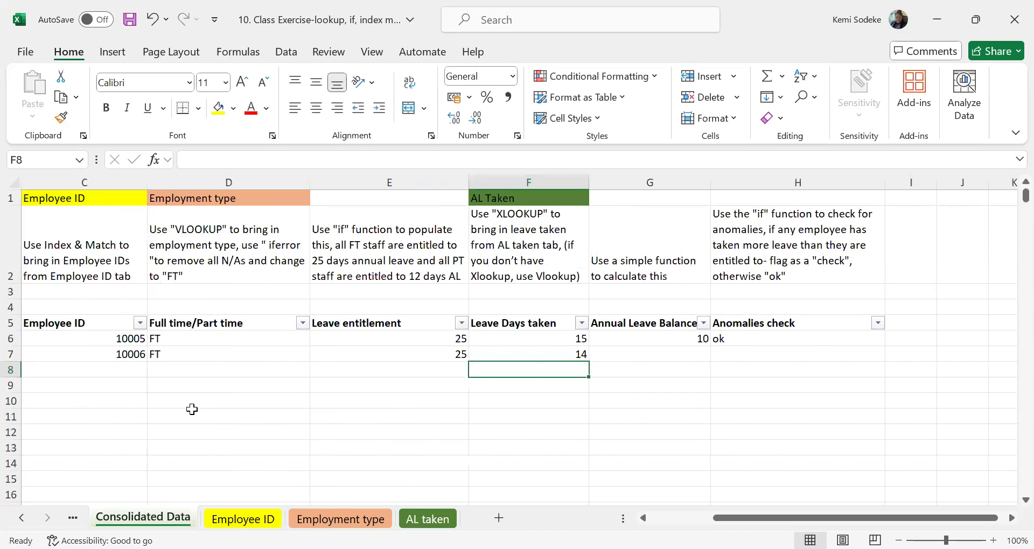
left_click(568, 358)
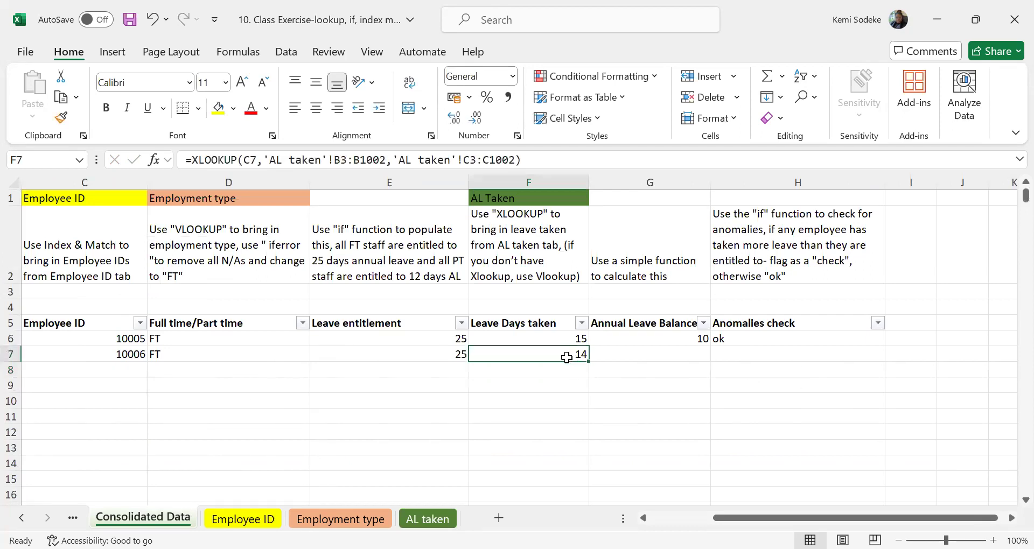
Check the leave days for C7's employee ID on the AL taken sheet, view Exercise questions and return to Consolidated Data.
left_click(122, 360)
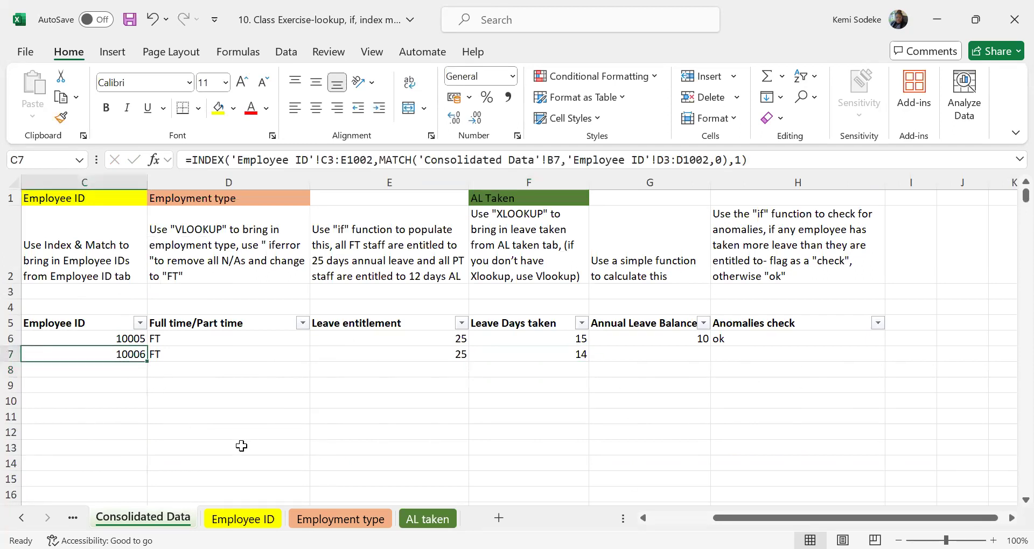
left_click(427, 519)
scroll(222, 376, "up", 20)
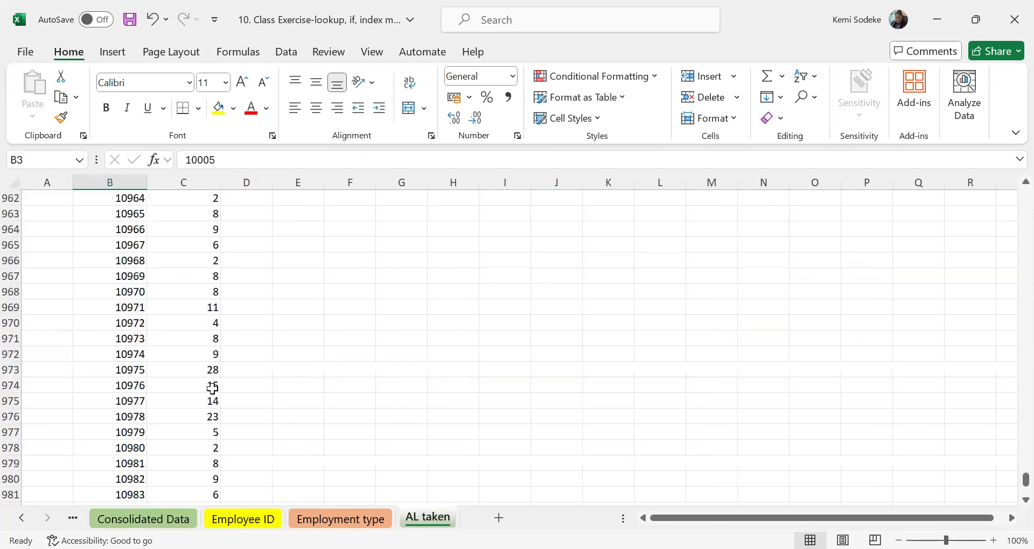
scroll(213, 388, "up", 19)
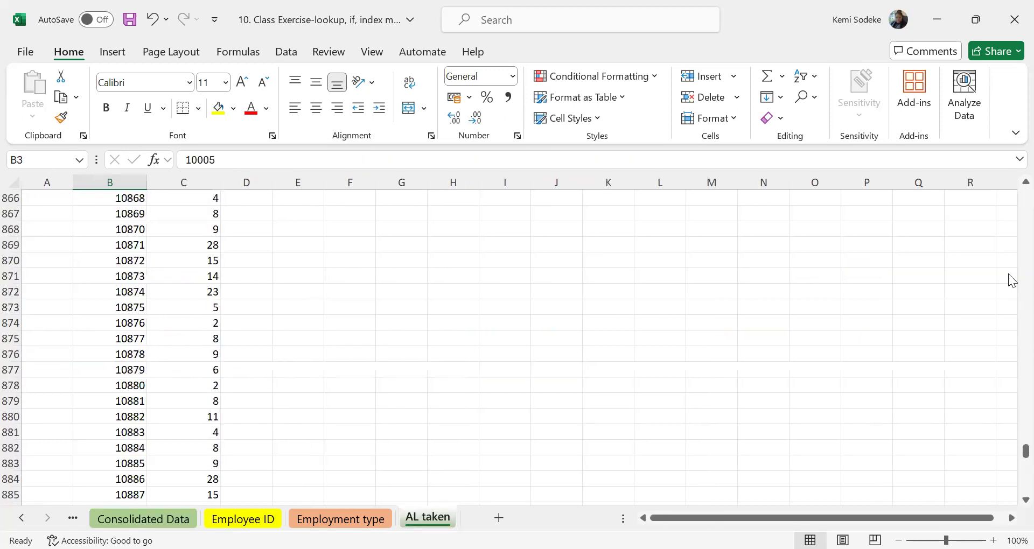
left_click_drag(1010, 448, 1009, 183)
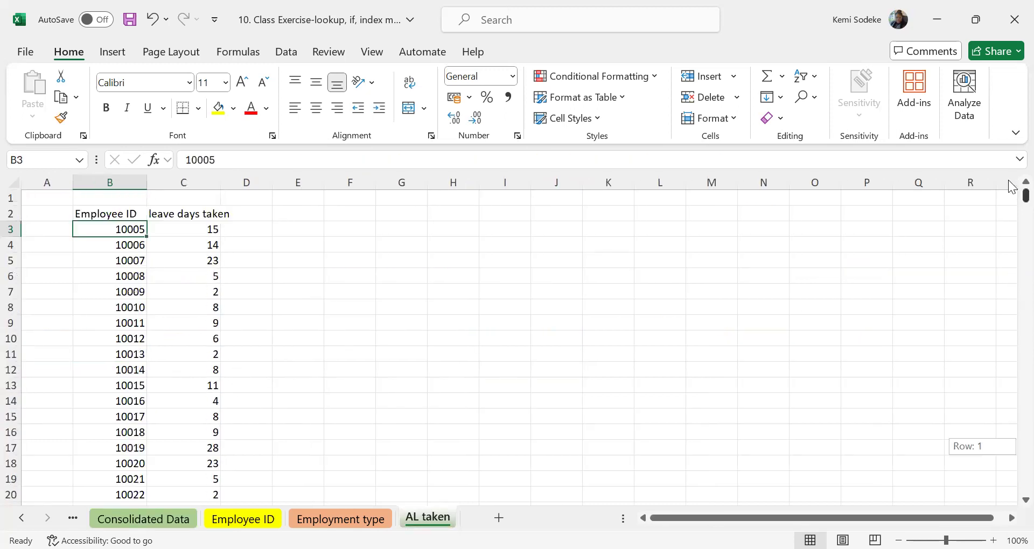
left_click(199, 246)
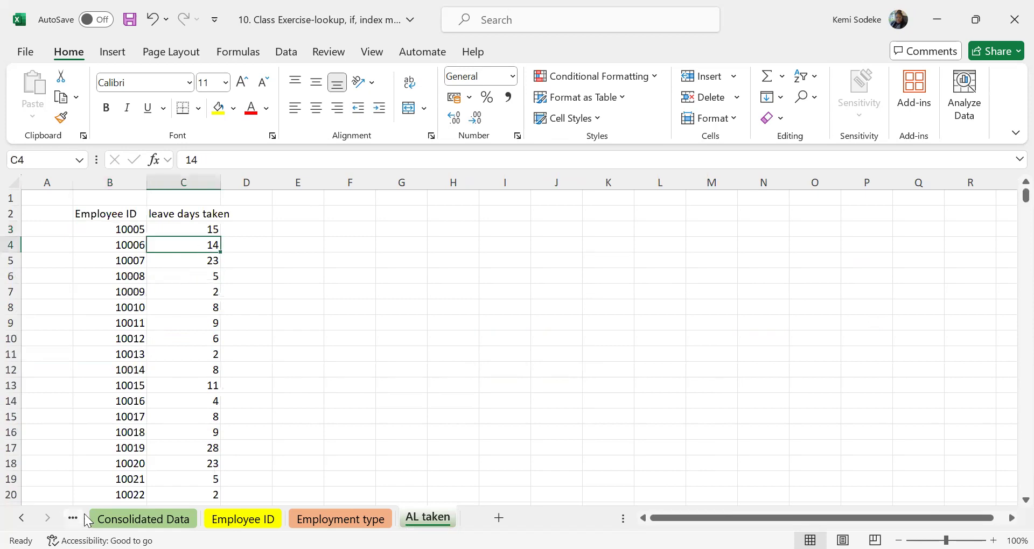
left_click(22, 518)
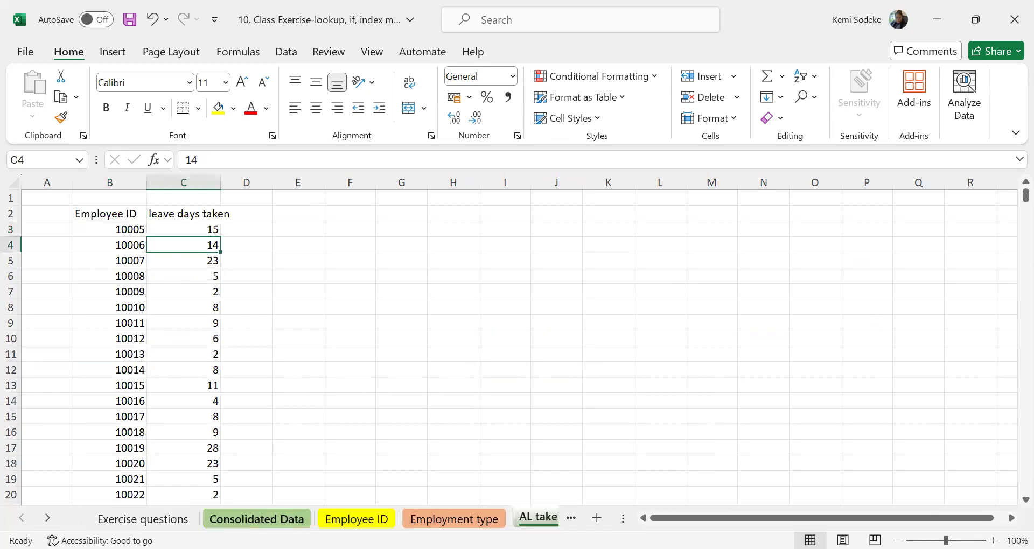
left_click(142, 519)
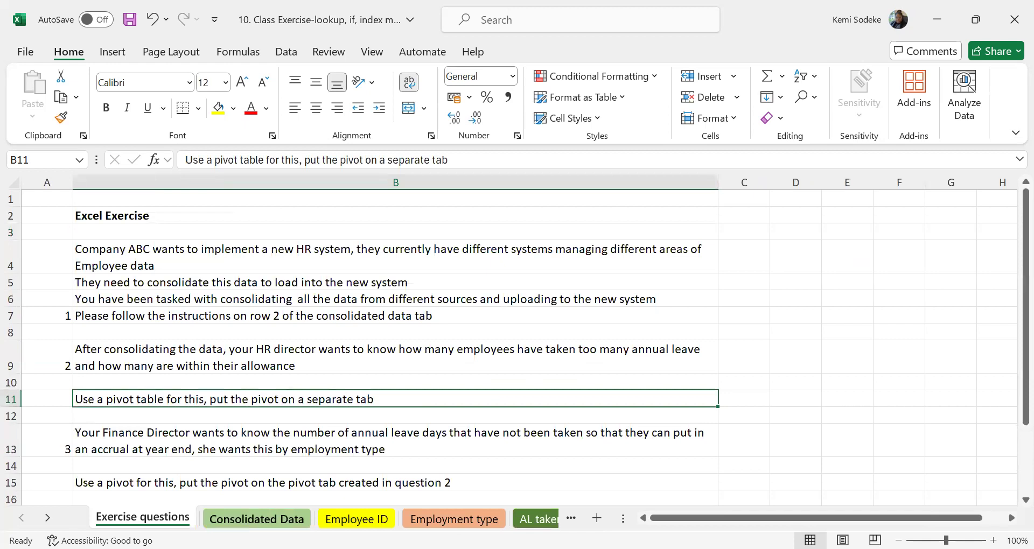
left_click(257, 519)
Calculate the Annual Leave Balance in G7 with the formula =E7-F7 and select H7.
left_click(656, 355)
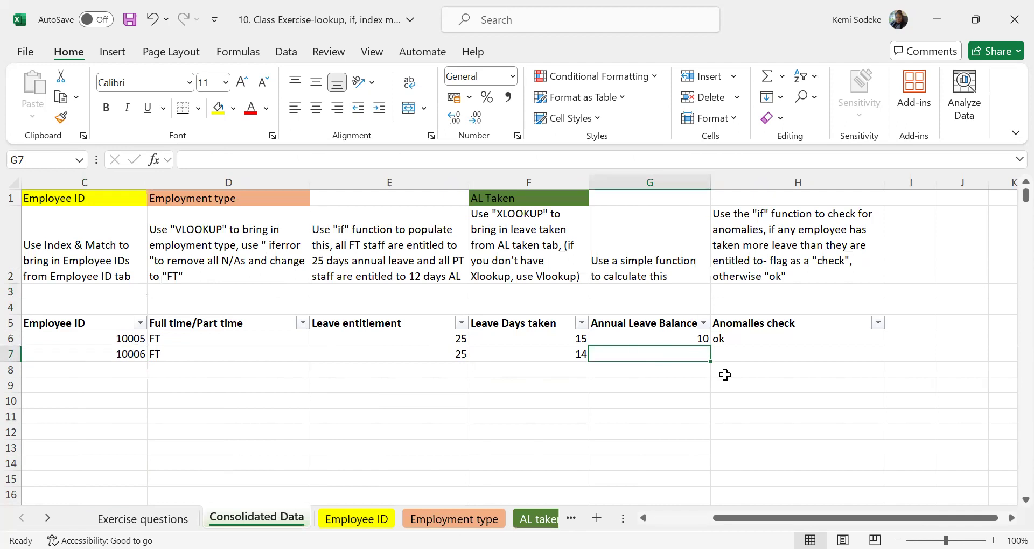
type("=")
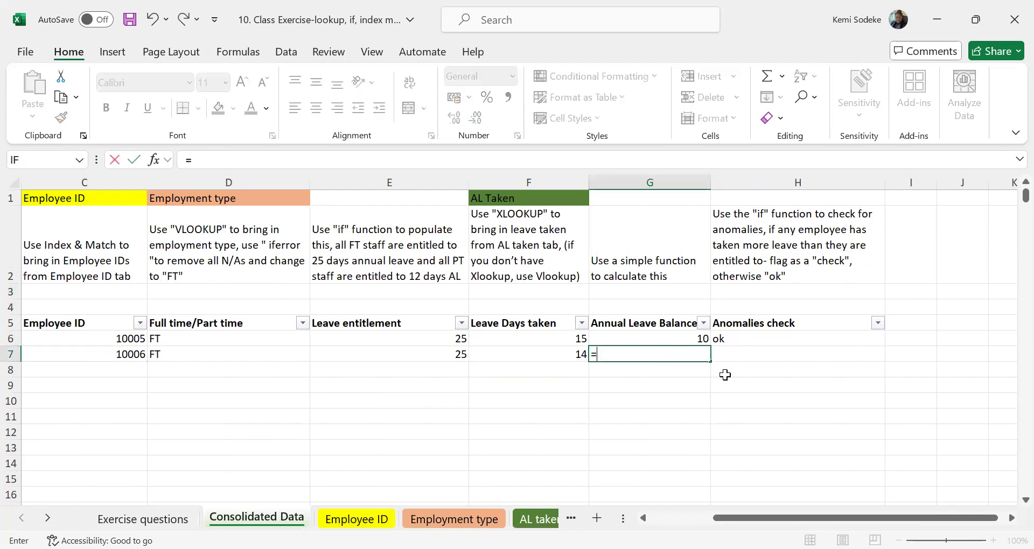
left_click(428, 353)
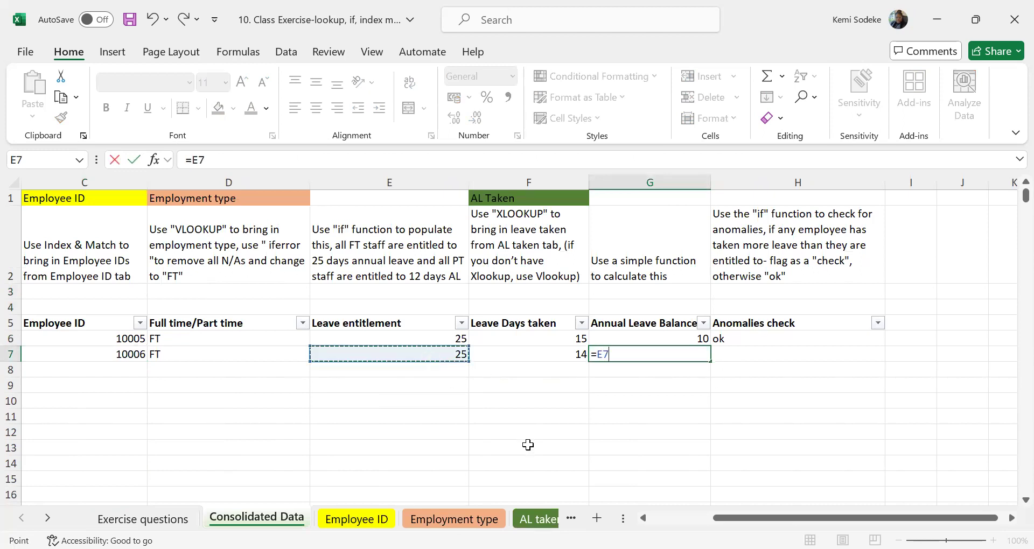
type("-")
left_click(542, 354)
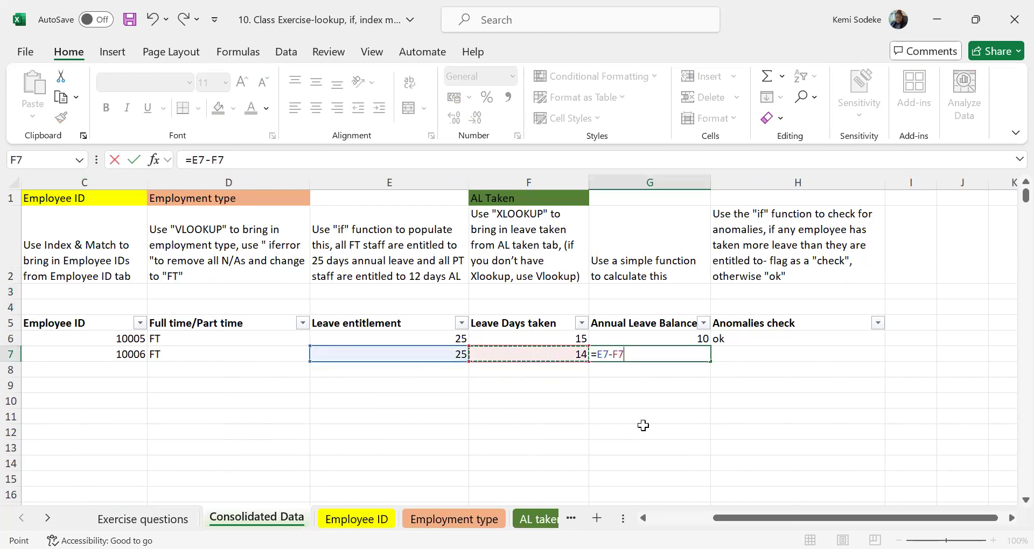
key("Return")
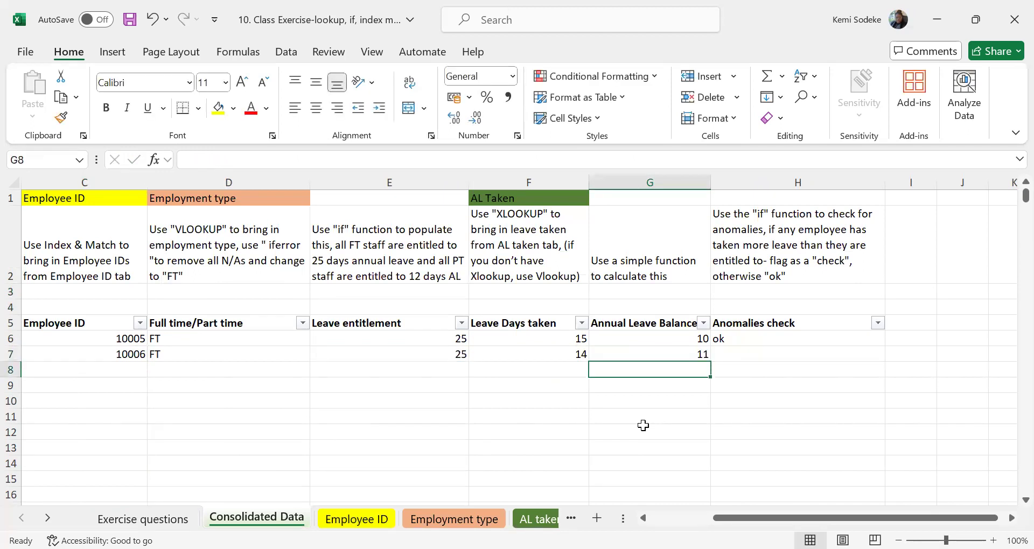
left_click(763, 356)
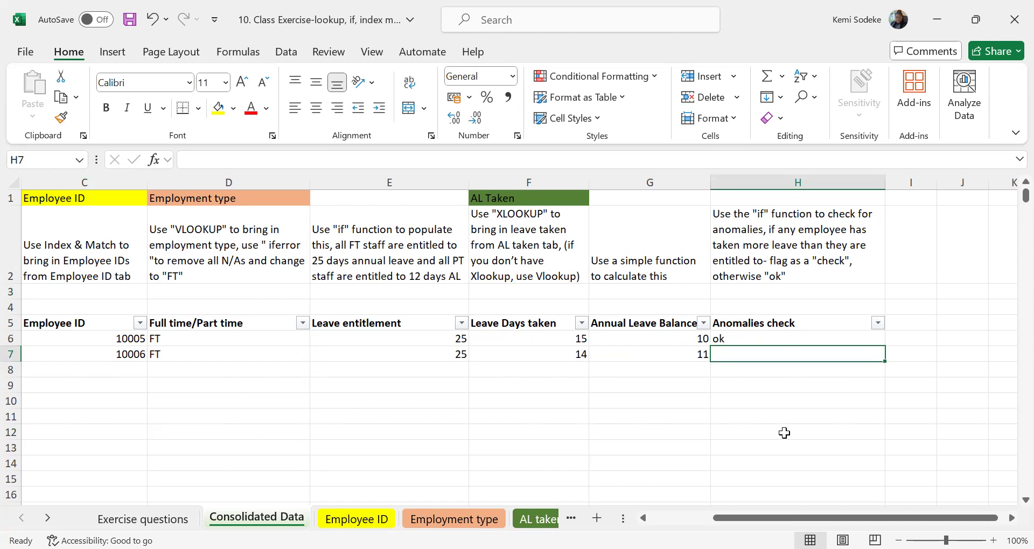
left_click(741, 341)
left_click(745, 356)
type("=")
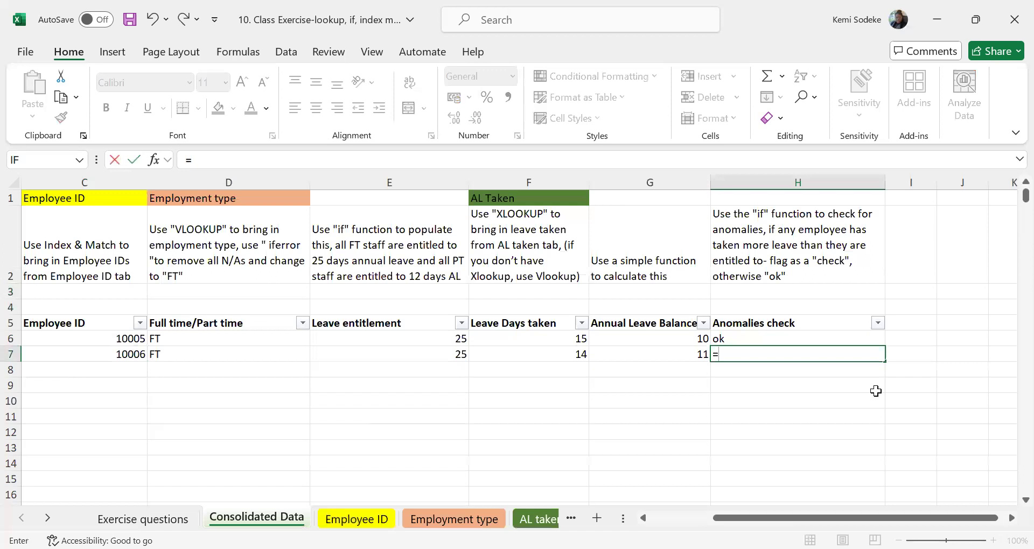
type("if(")
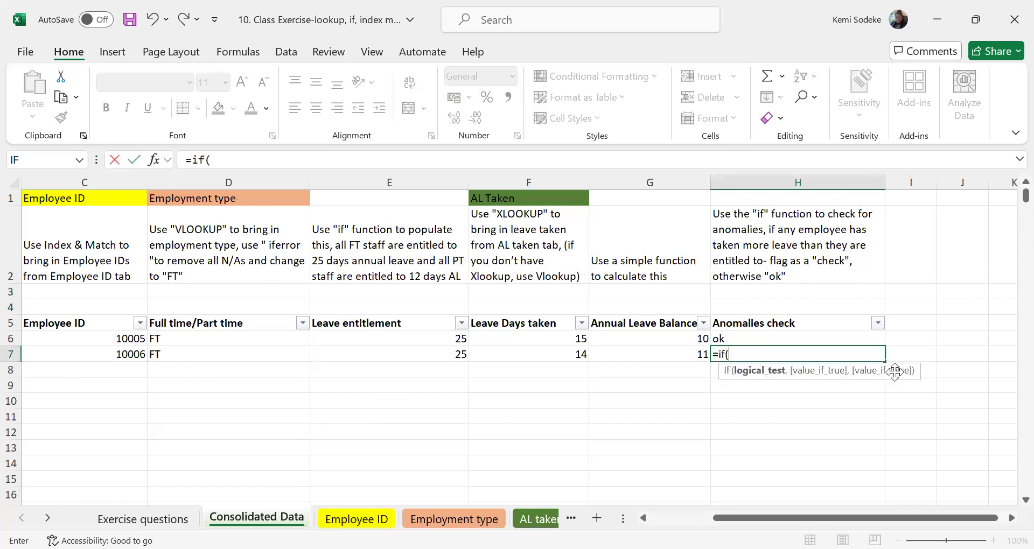
left_click(671, 353)
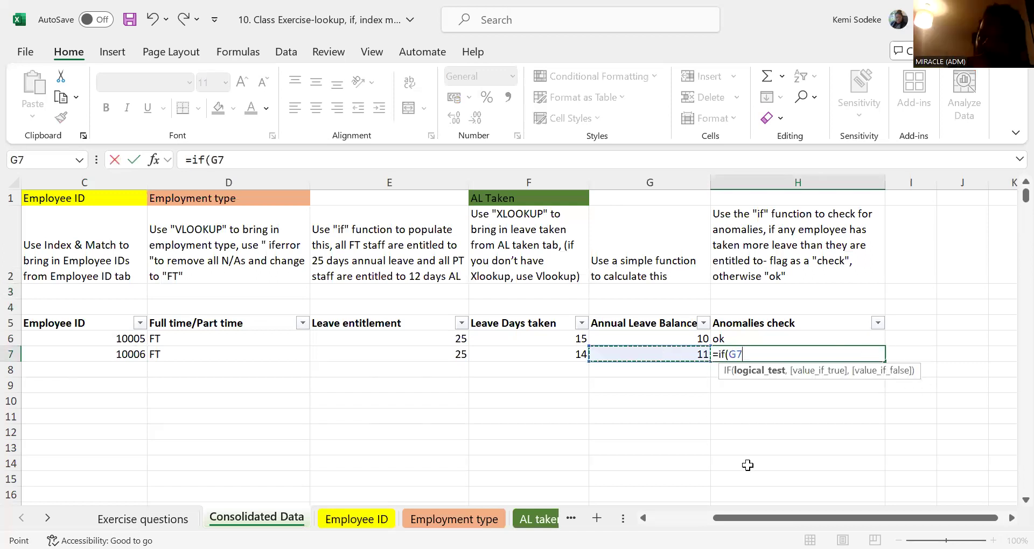
type("<0")
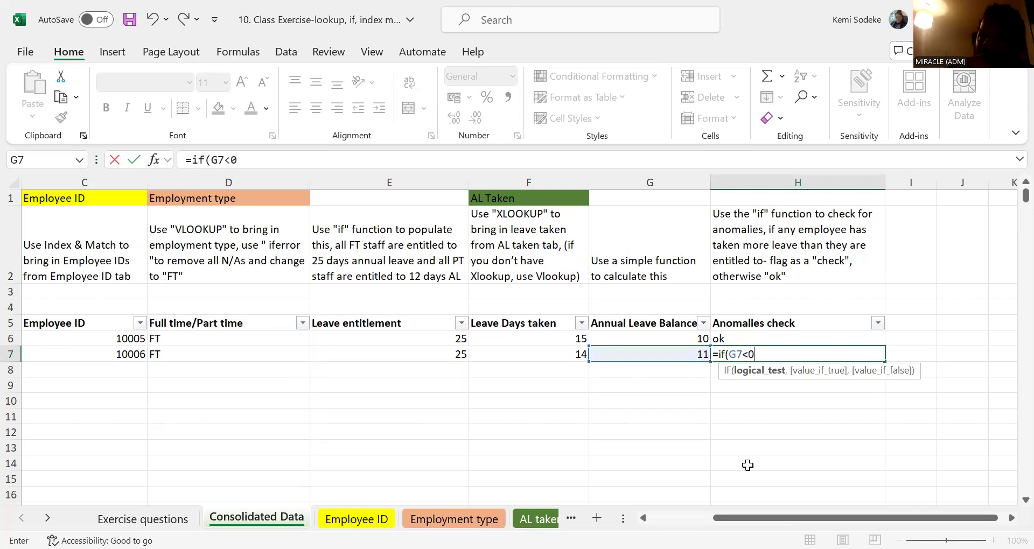
type("\"check\"")
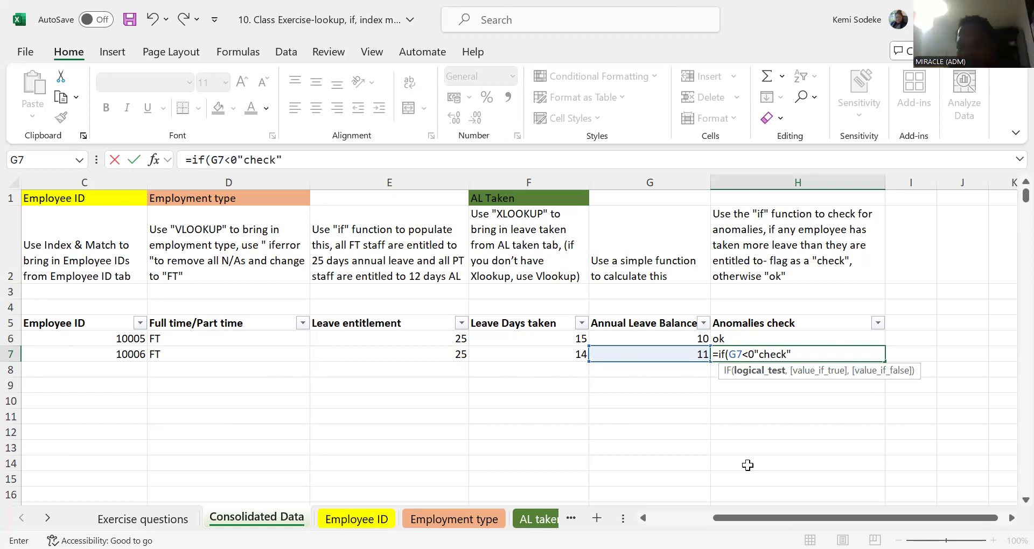
type(",")
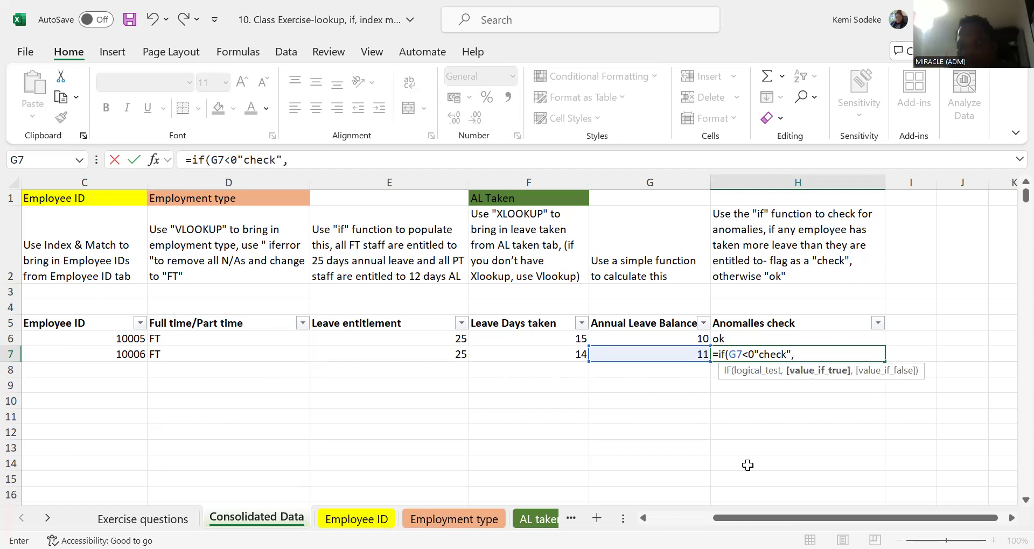
type("\"ok\")")
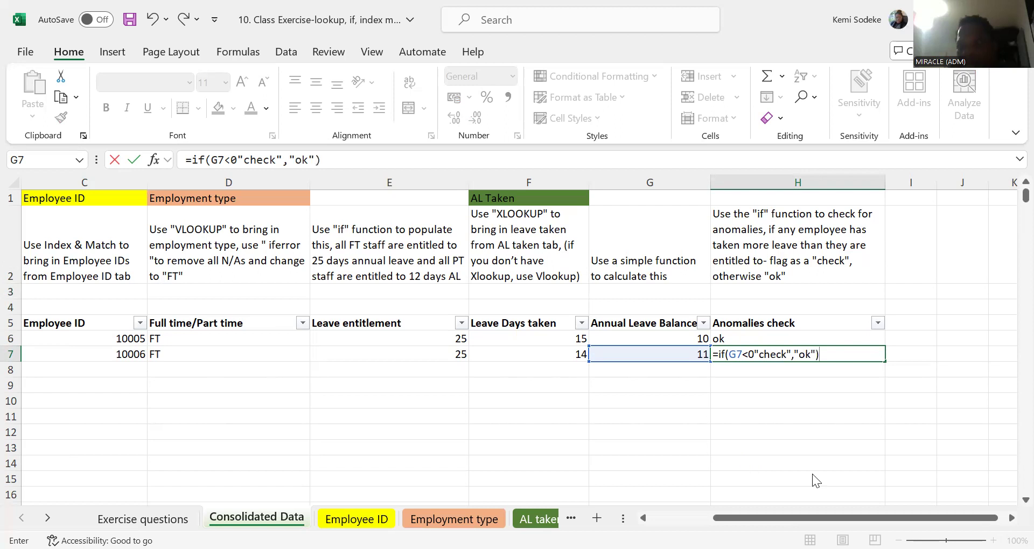
key("Return")
key("Return")
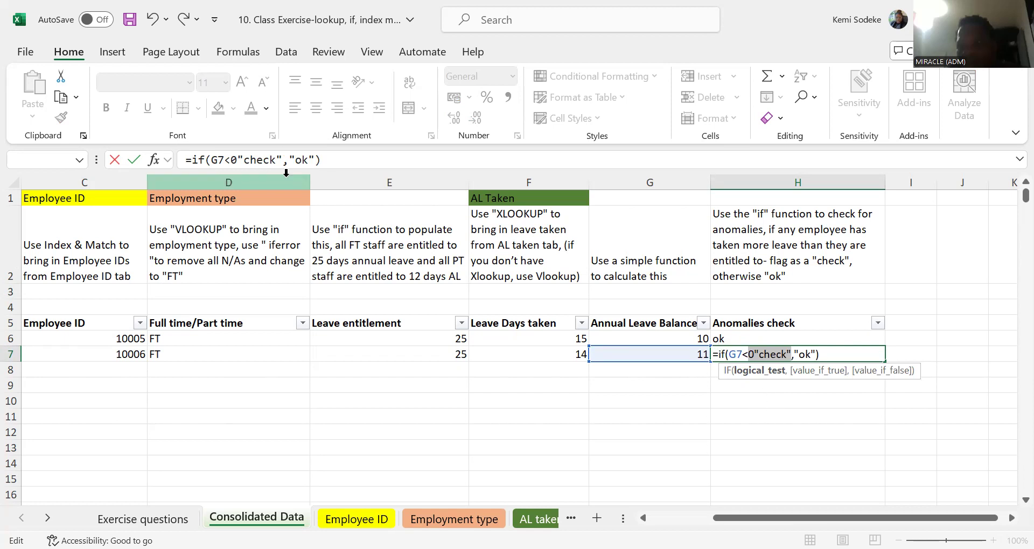
left_click(334, 156)
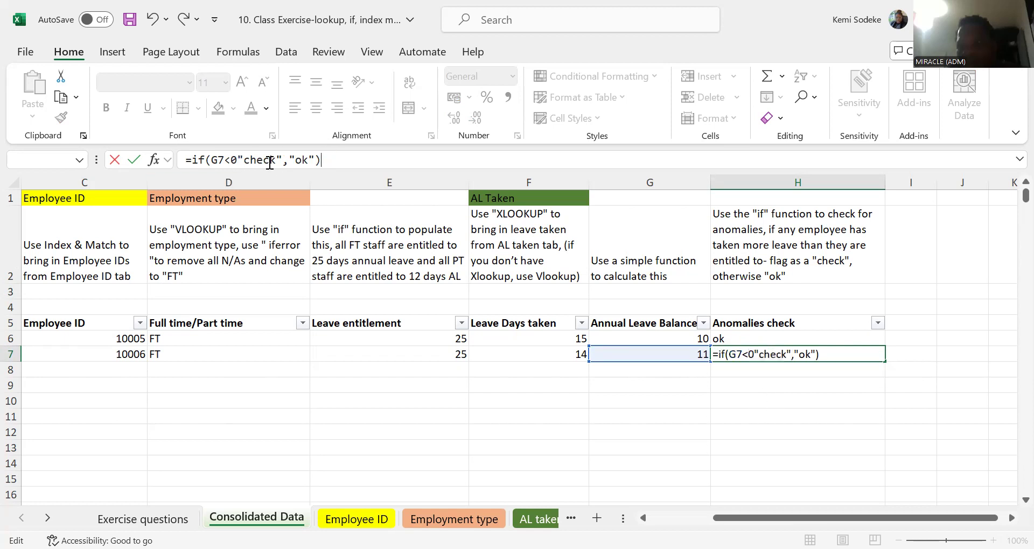
left_click(236, 155)
key("BackSpace")
type("0")
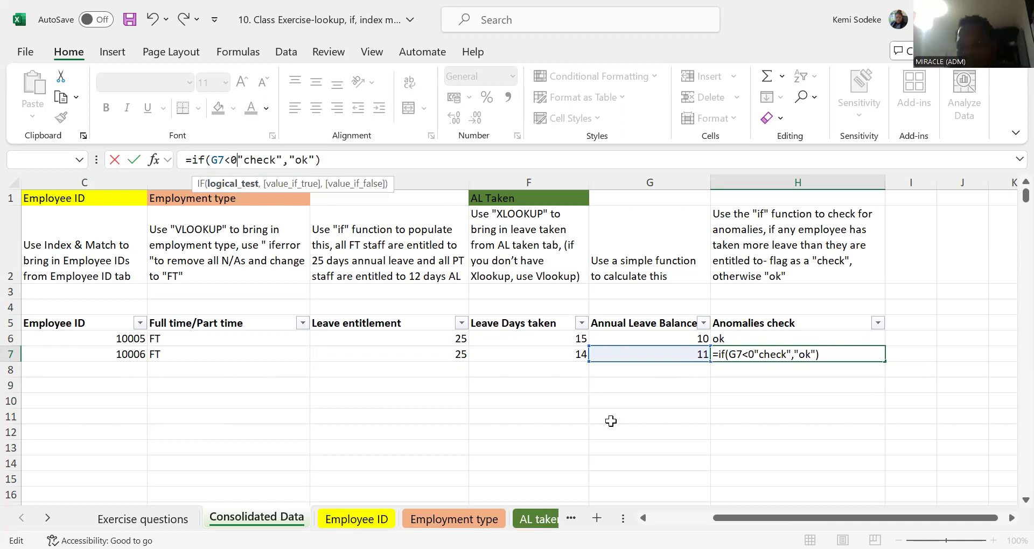
key("Escape")
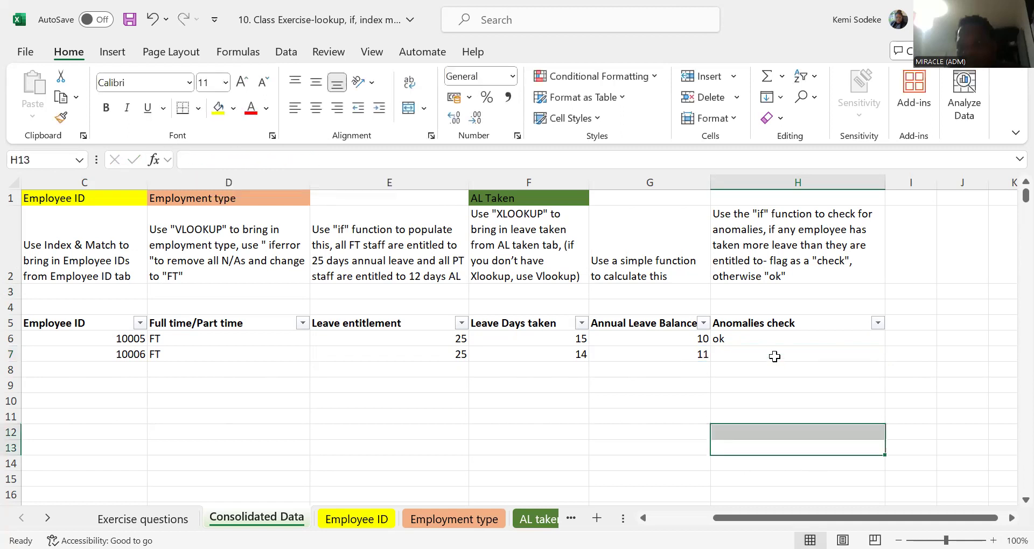
Enter the anomalies check in H7 with the formula =IF(G7<0,"check","ok") and reselect the cell.
type("=")
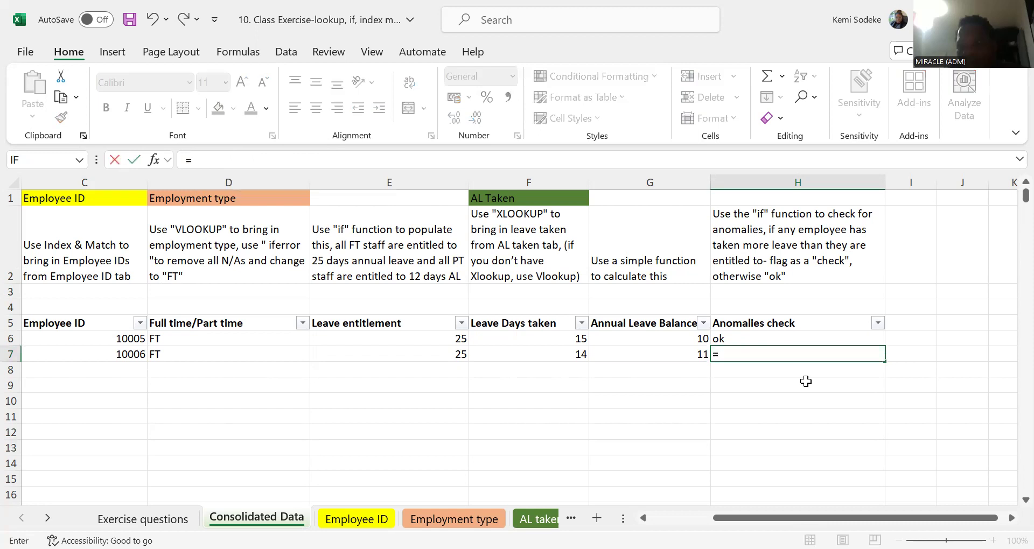
type("if(")
left_click(686, 354)
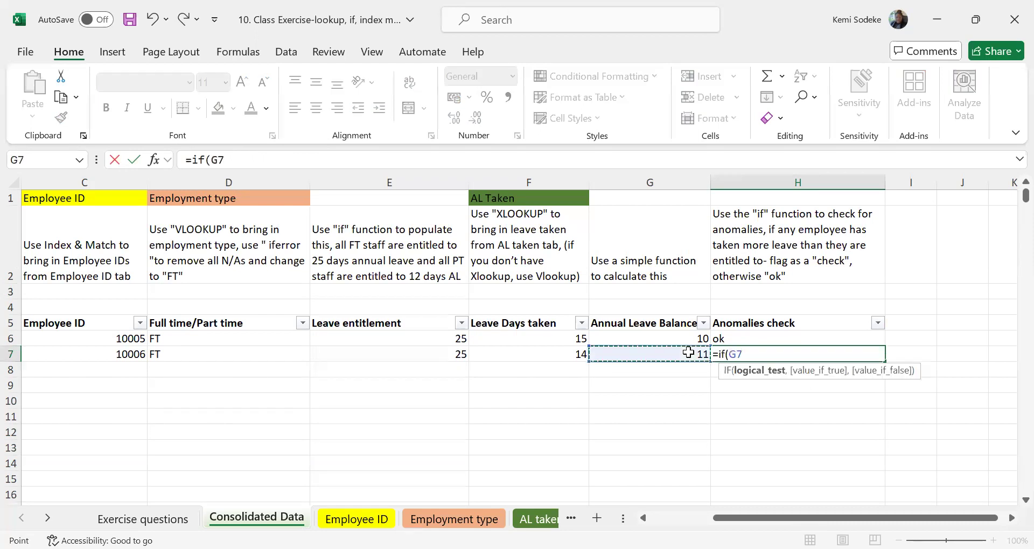
type("<0")
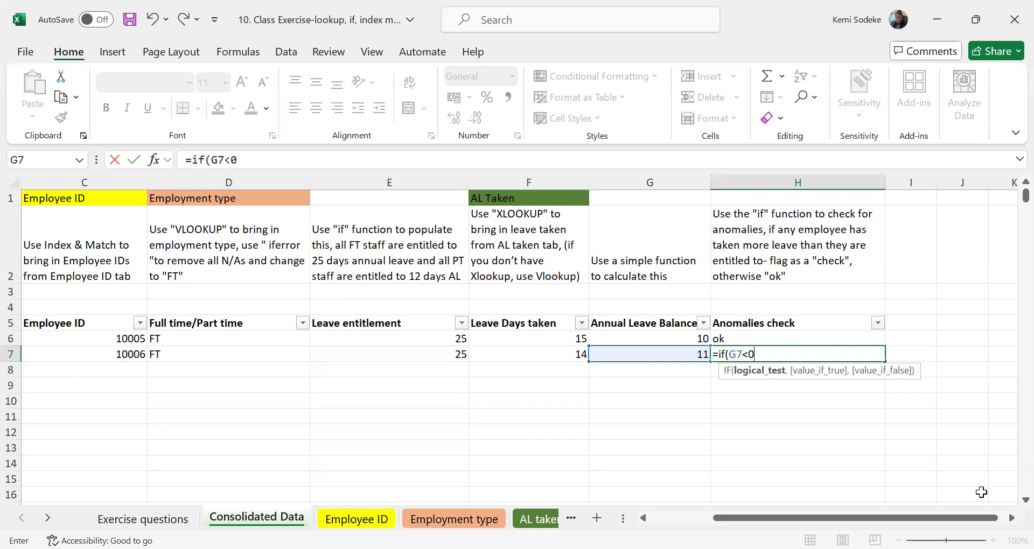
type(",\"c")
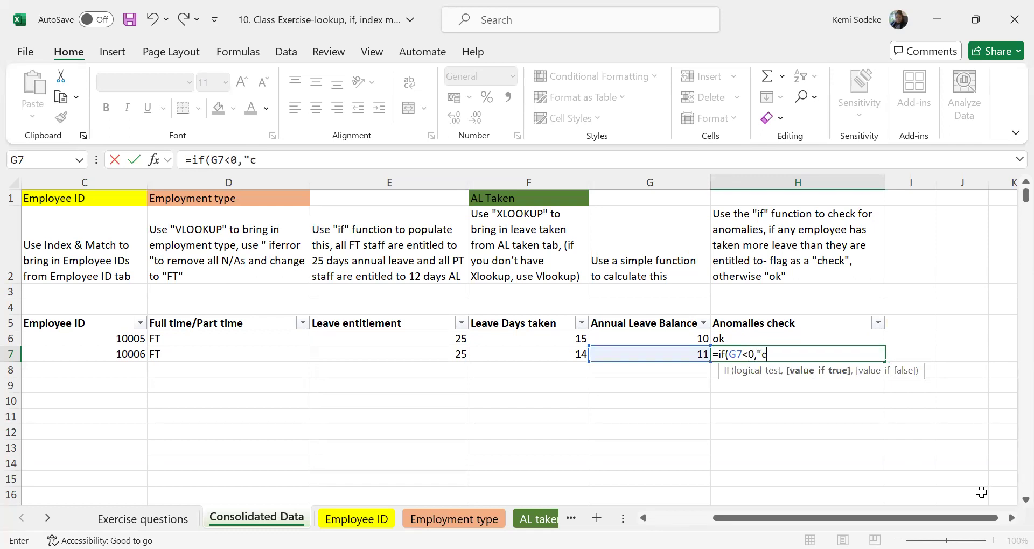
type("heck\",\"ok")
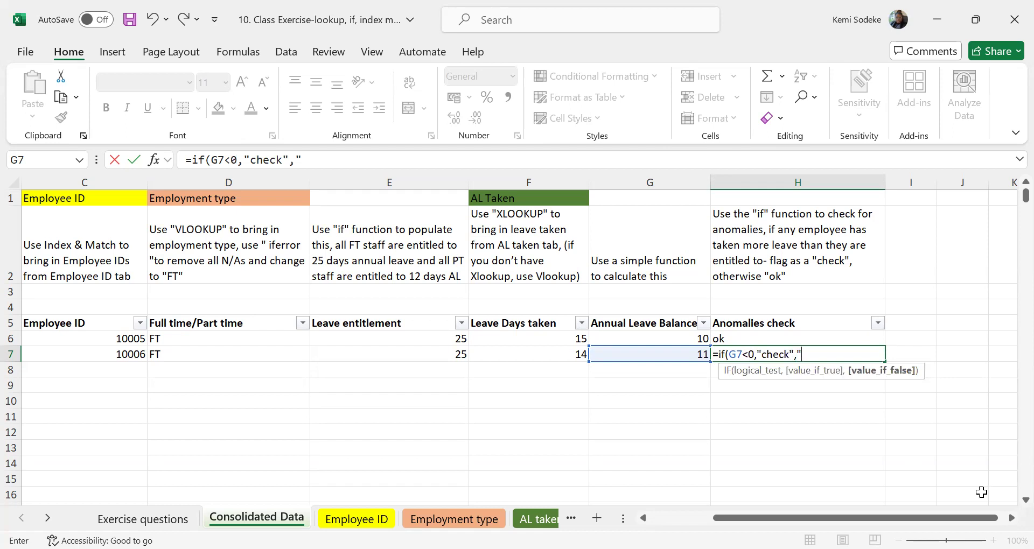
type("\")")
key("Return")
left_click(749, 350)
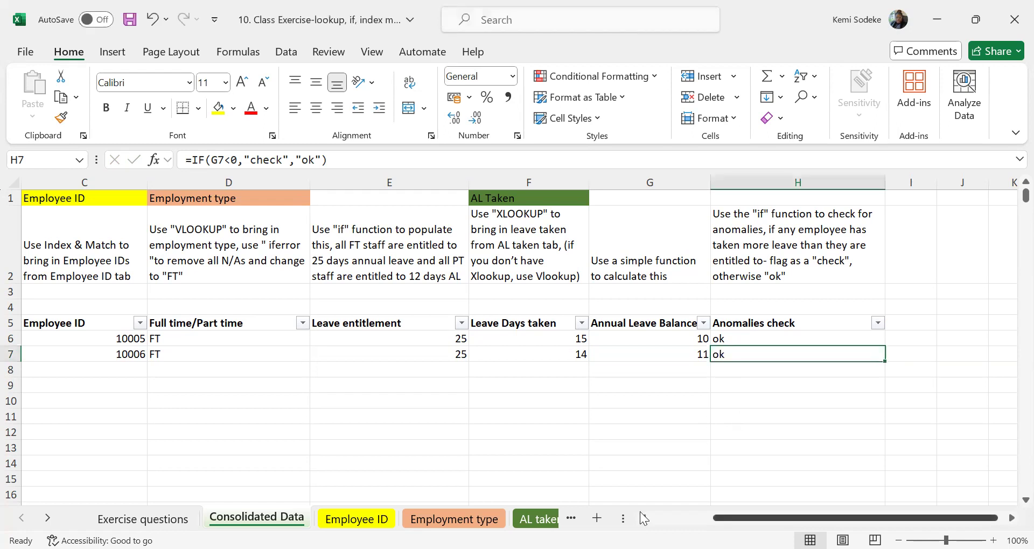
Examine the INDEX/MATCH formula in C7 and the columns and header row of the Employee ID sheet it refers to.
scroll(325, 416, "left", 2)
left_click(325, 423)
left_click(286, 355)
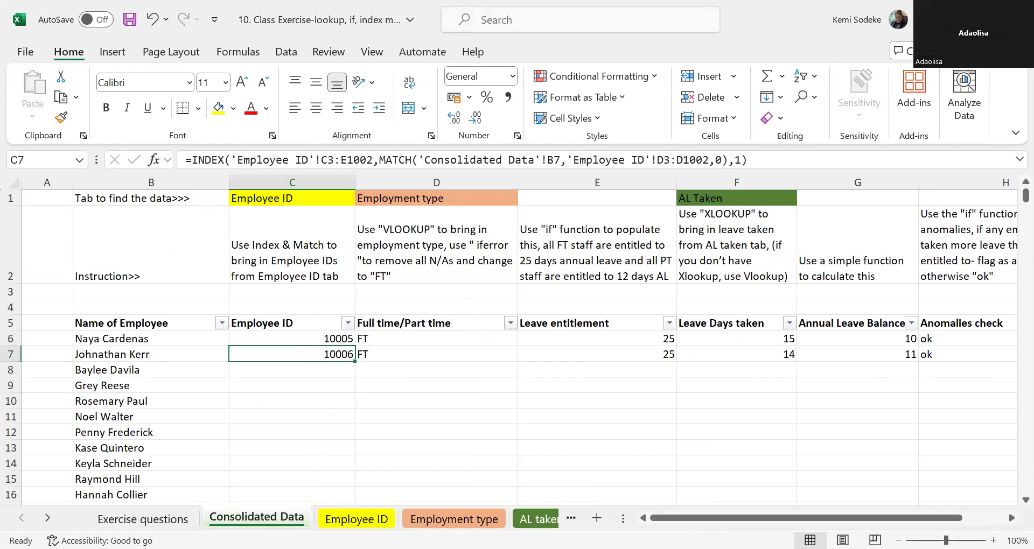
left_click_drag(684, 515, 760, 517)
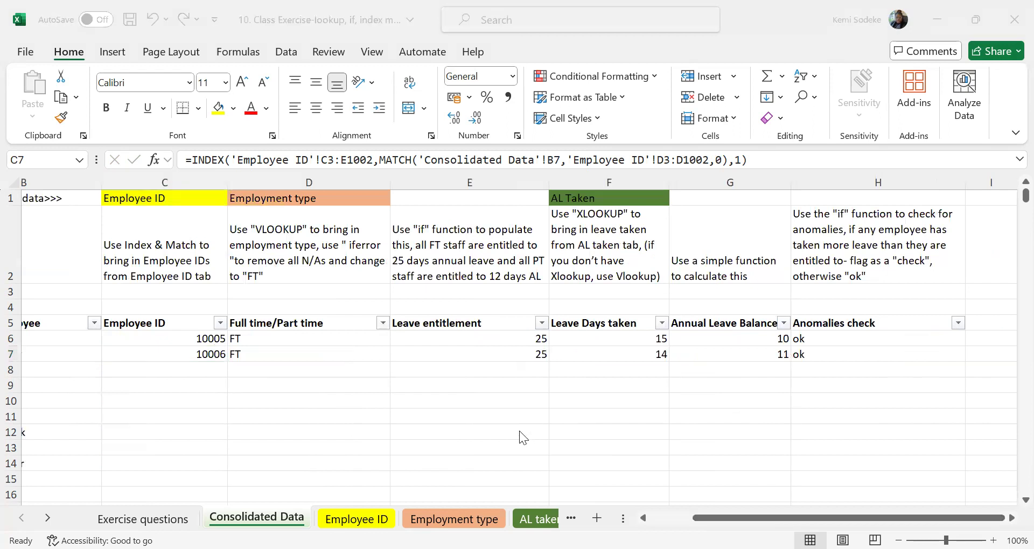
left_click(322, 421)
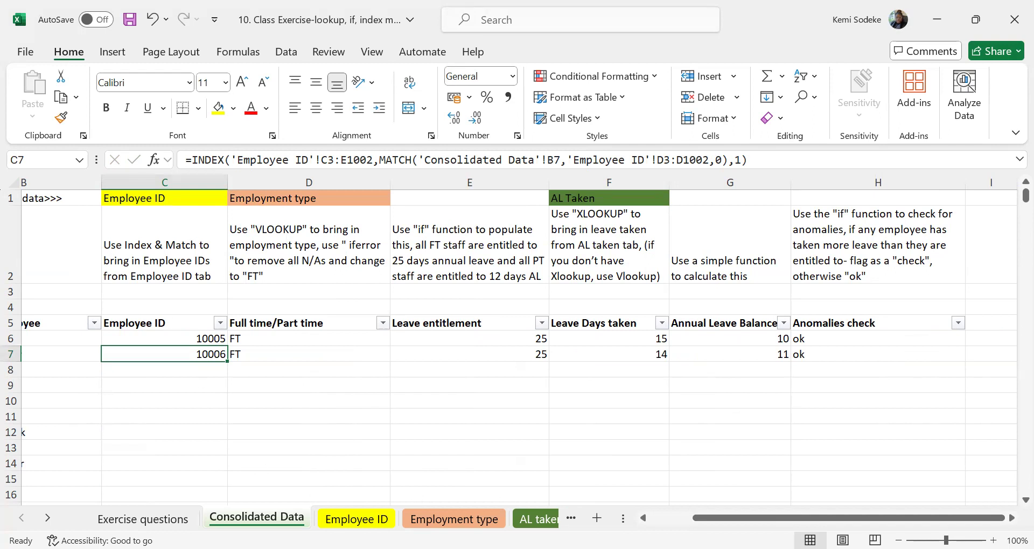
left_click(643, 518)
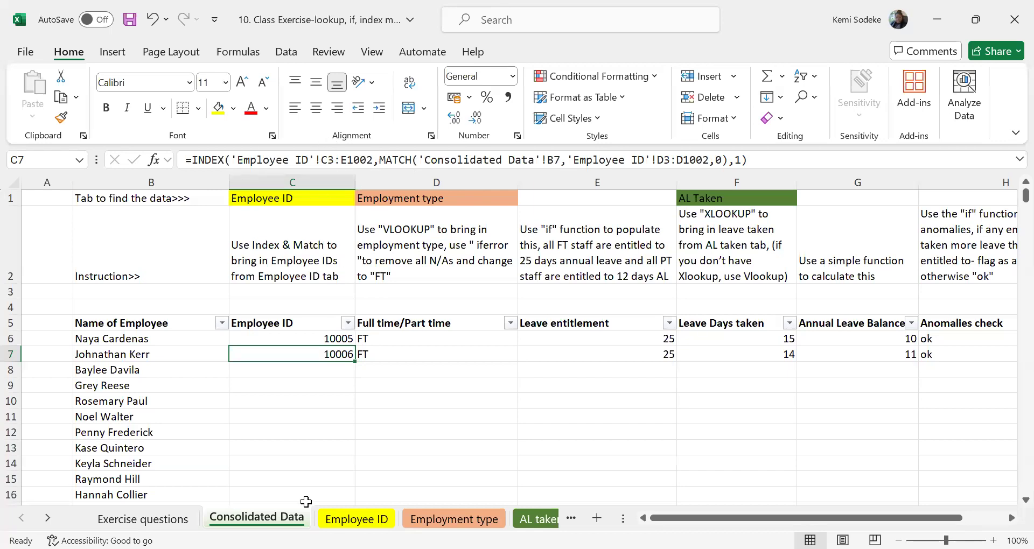
left_click(355, 519)
scroll(335, 387, "up", 20)
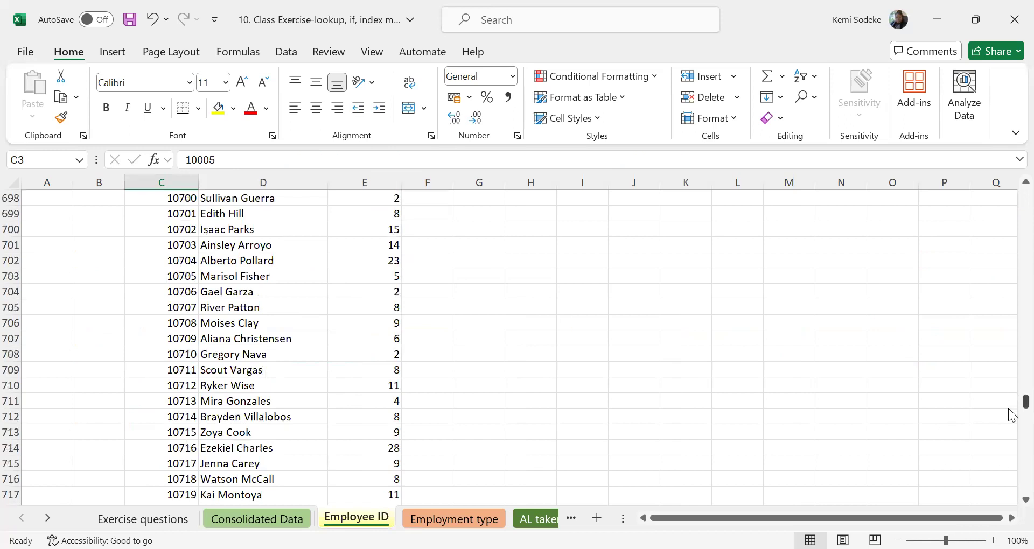
left_click_drag(1026, 401, 1025, 195)
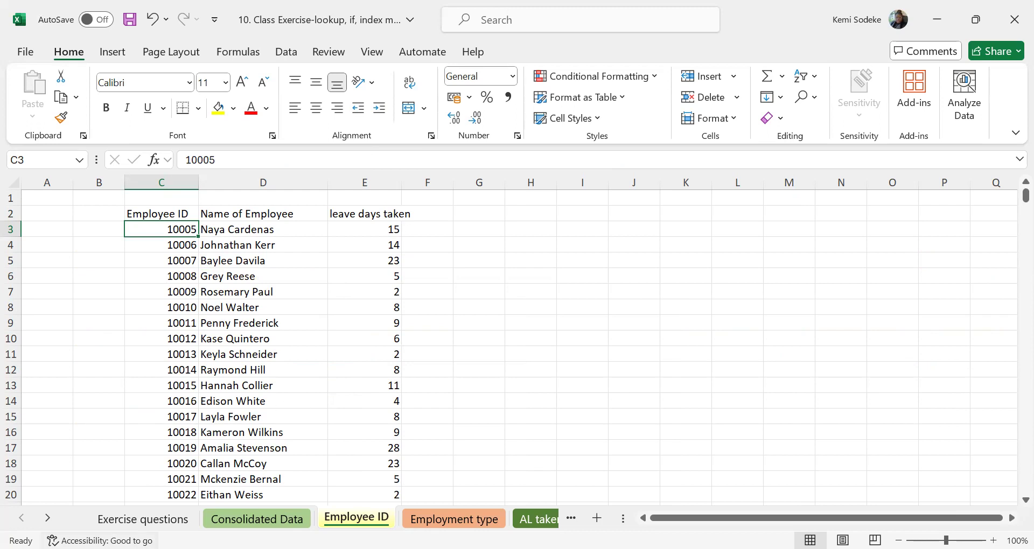
Change the Employee ID sheet ranges in C6's INDEX/MATCH formula to C2:E1002 and D2:D1002, and fill it down to C7.
left_click(256, 519)
left_click(310, 338)
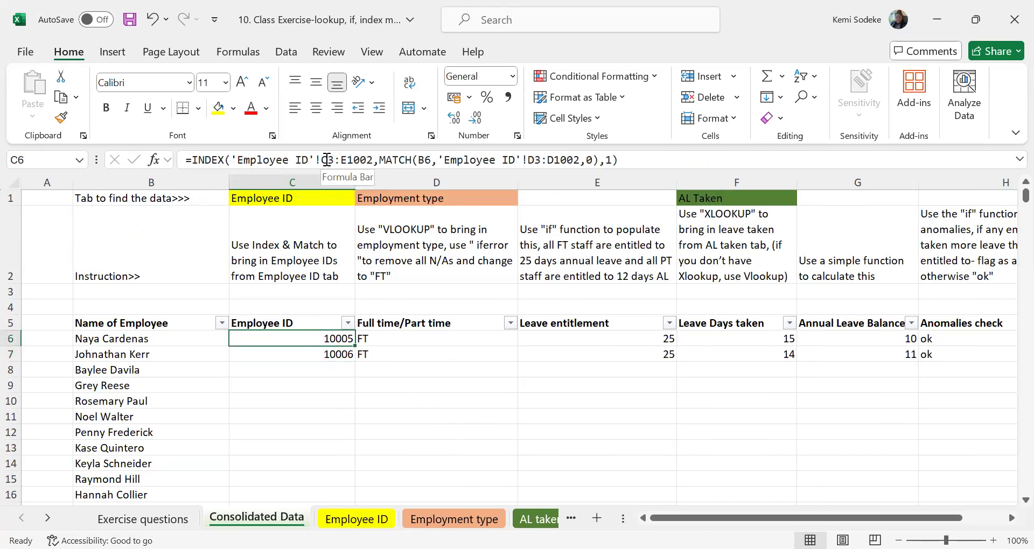
left_click(329, 162)
left_click(335, 160)
key("BackSpace")
type("2")
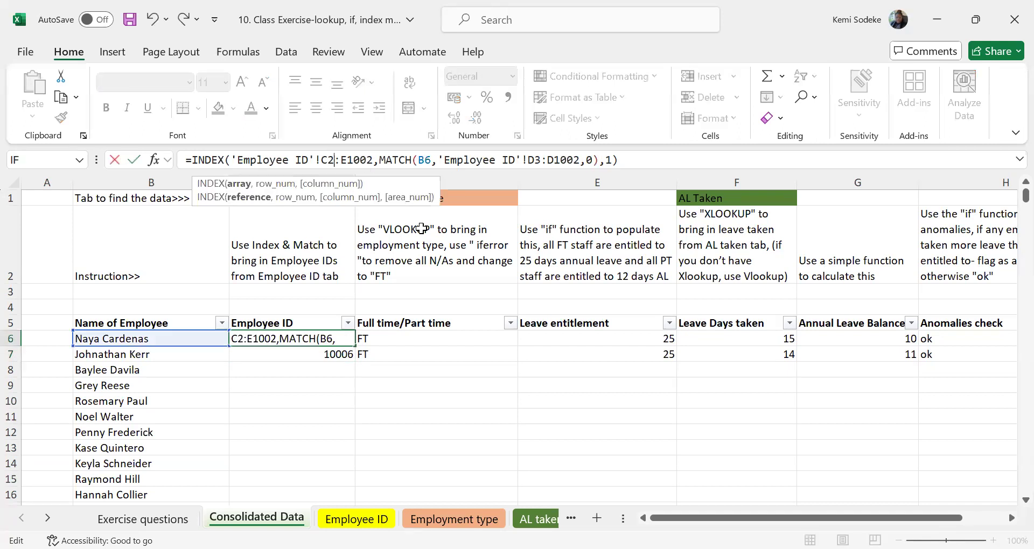
left_click(536, 160)
key("BackSpace")
type("2")
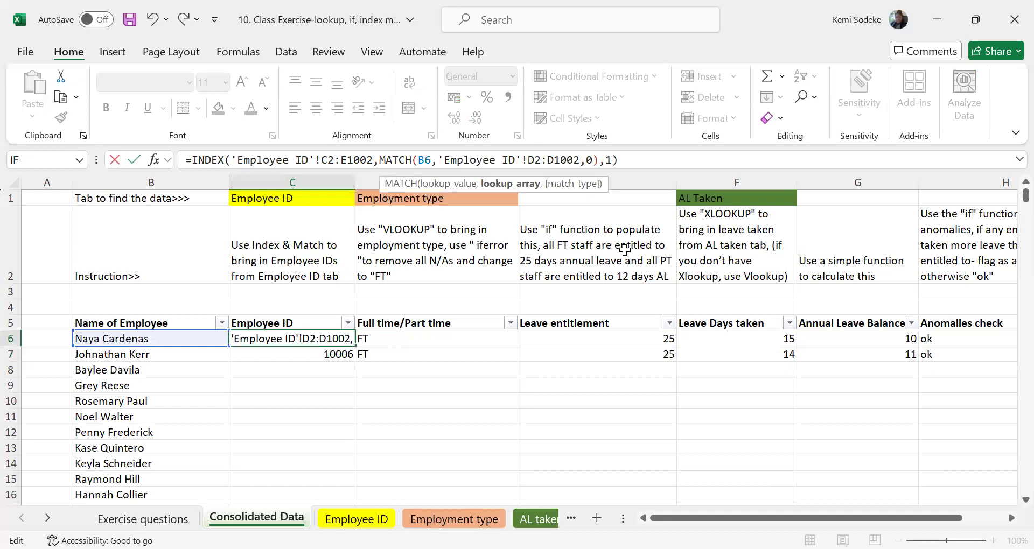
key("Return")
left_click(299, 338)
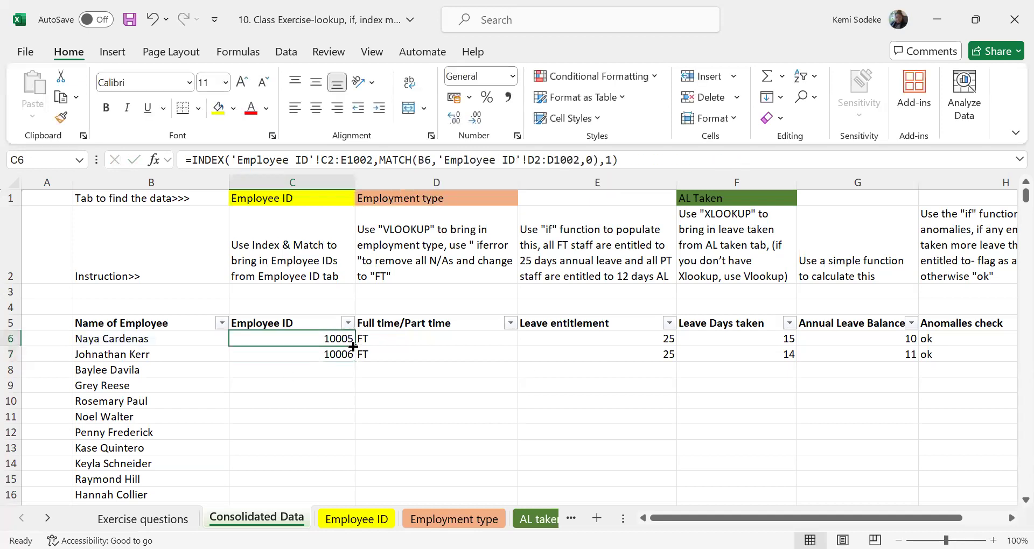
left_click_drag(355, 346, 356, 360)
left_click(323, 334)
Compare the formulas in D6 and F6 with the header rows of the Employee ID and AL taken sheets, ending on Consolidated Data.
left_click(356, 519)
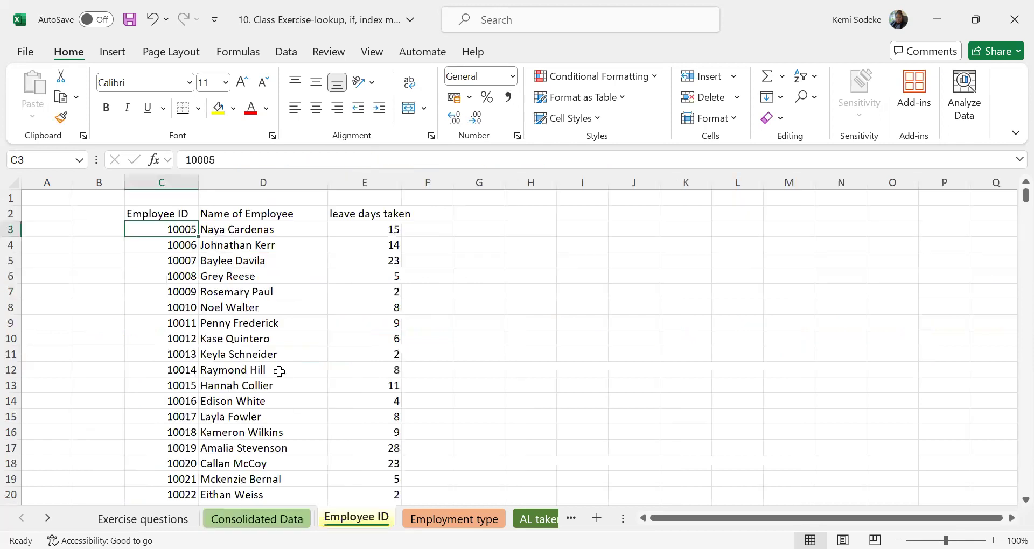
left_click(152, 215)
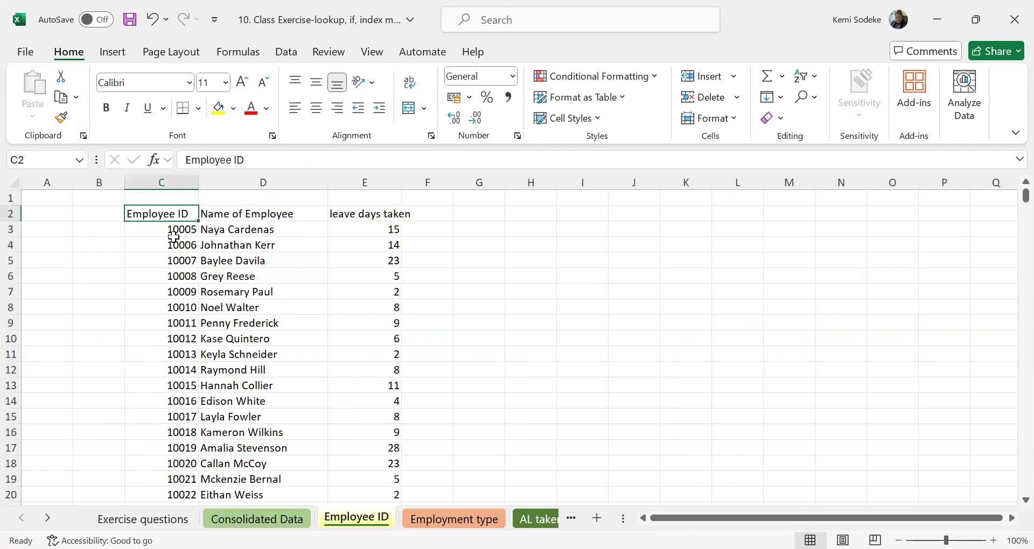
left_click(256, 520)
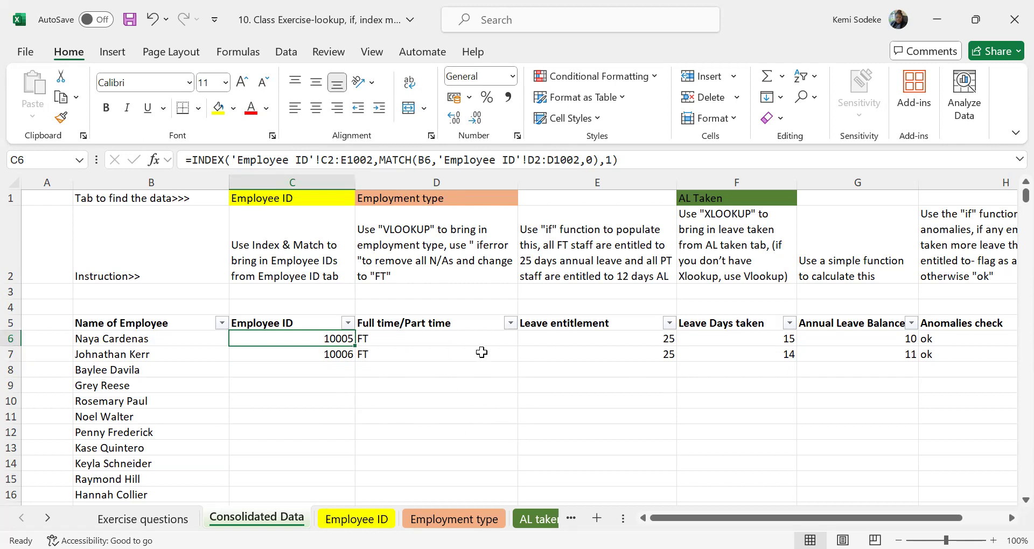
left_click(395, 338)
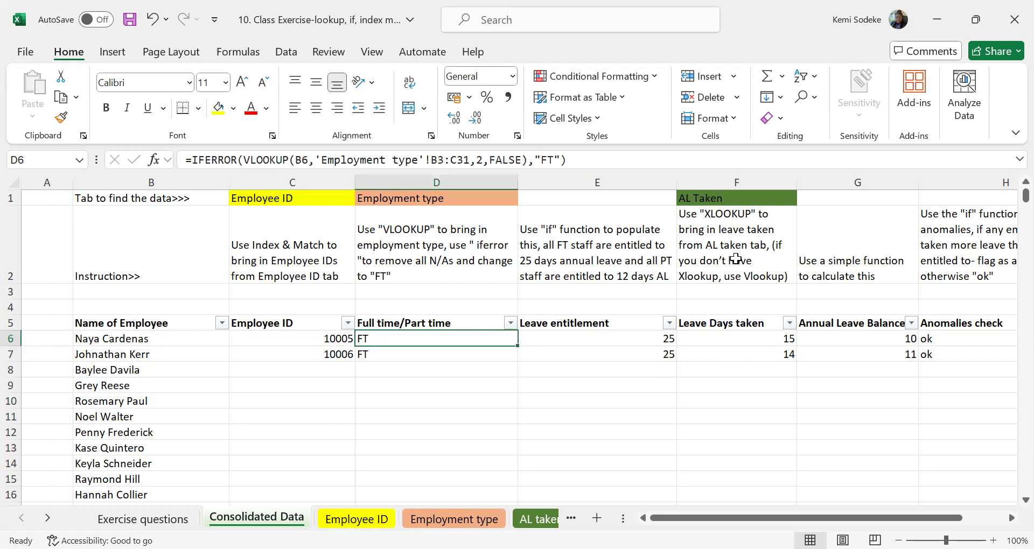
left_click(743, 335)
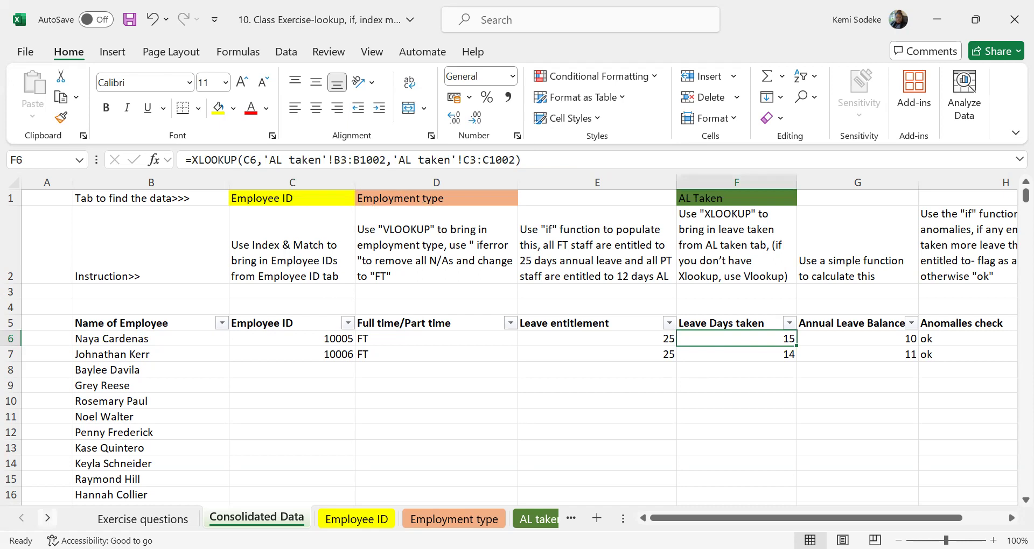
left_click(535, 519)
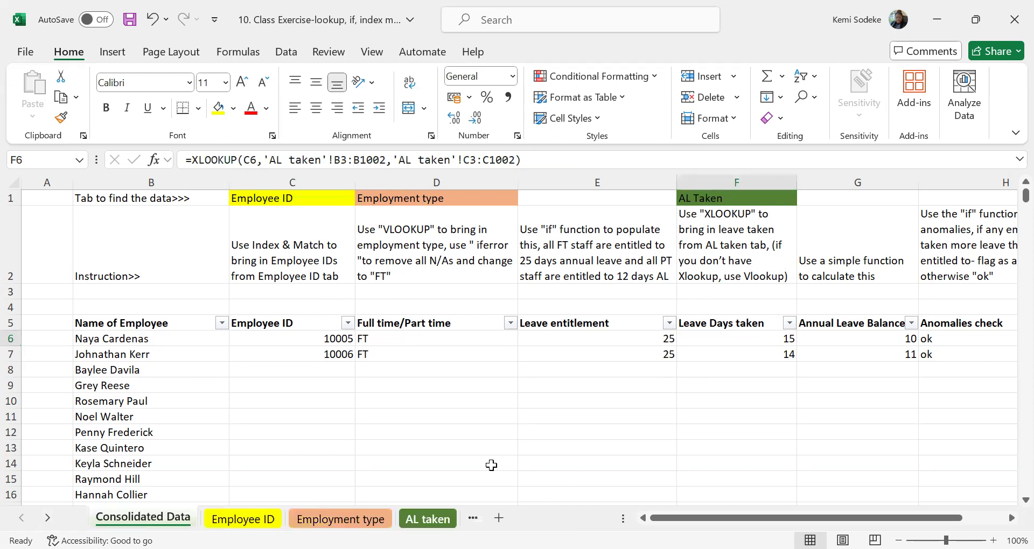
left_click(108, 213)
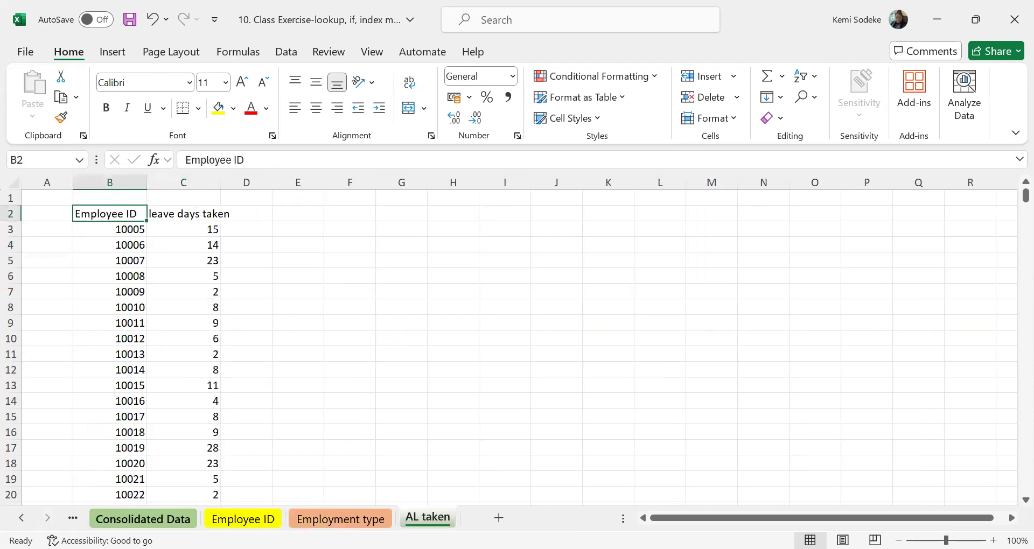
left_click(141, 519)
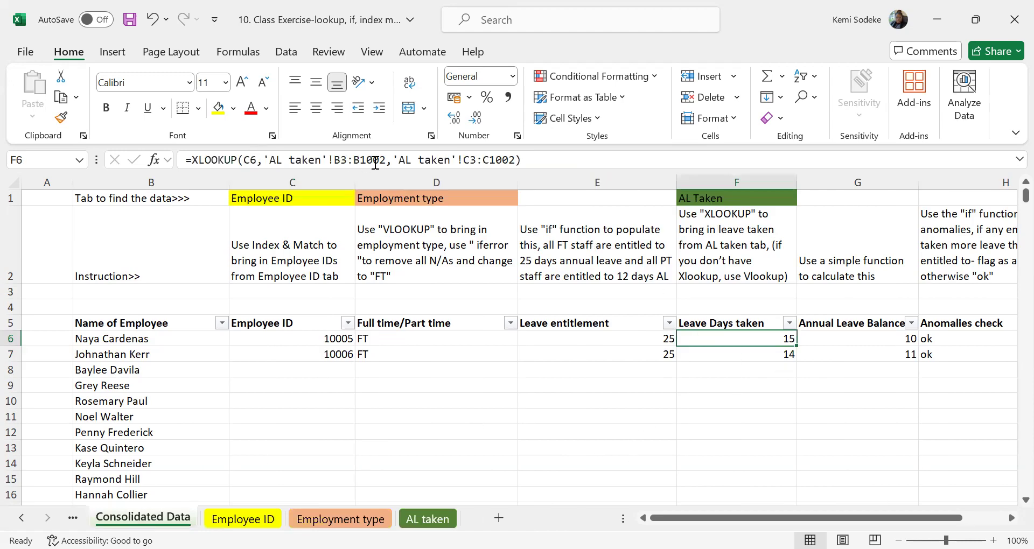
Change the AL taken ranges in F6's XLOOKUP to B2:B1002 and C2:C1002, and fill the formula down to F7.
left_click(342, 164)
key("Delete")
type("2")
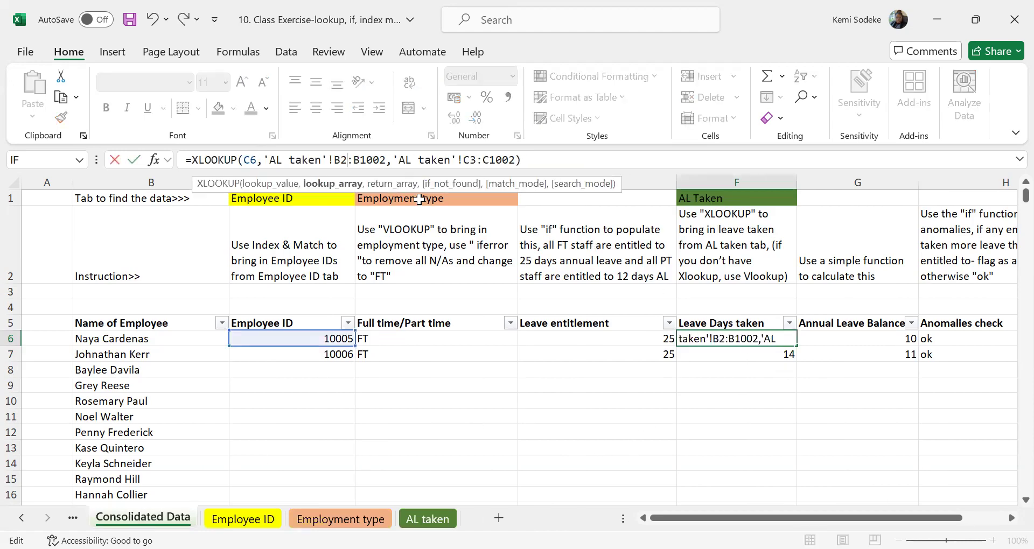
left_click(473, 161)
key("Delete")
type("2")
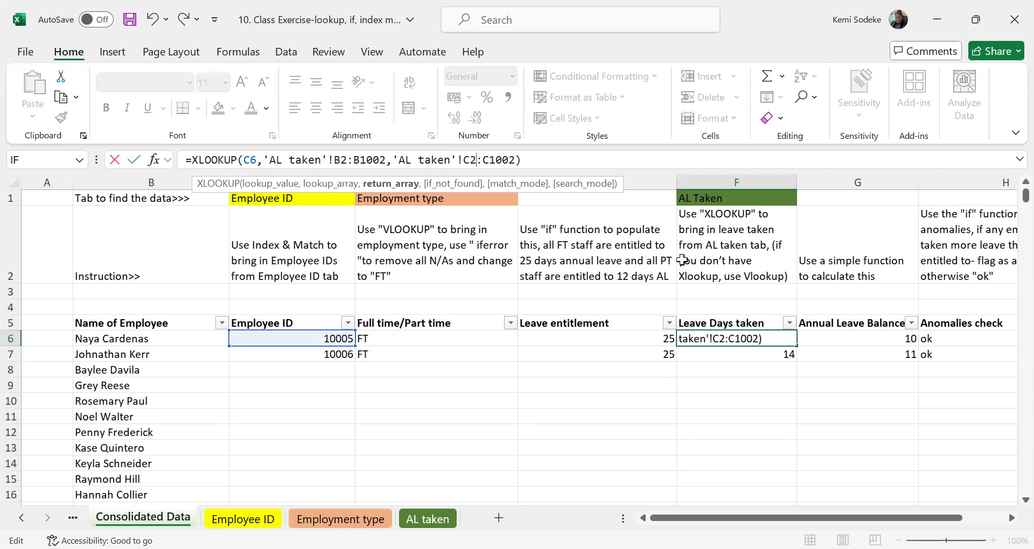
key("Return")
left_click(789, 338)
left_click_drag(797, 345, 797, 362)
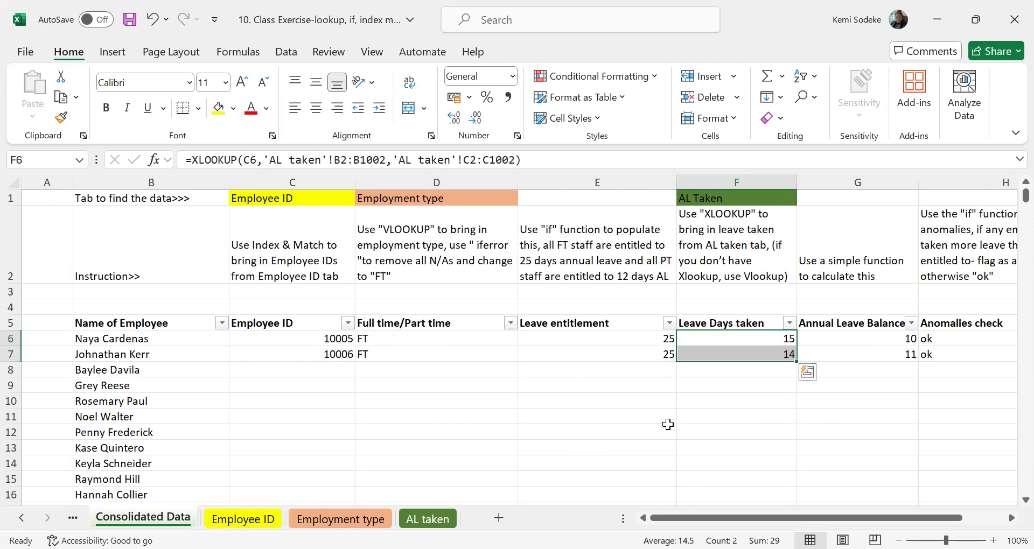
left_click(680, 402)
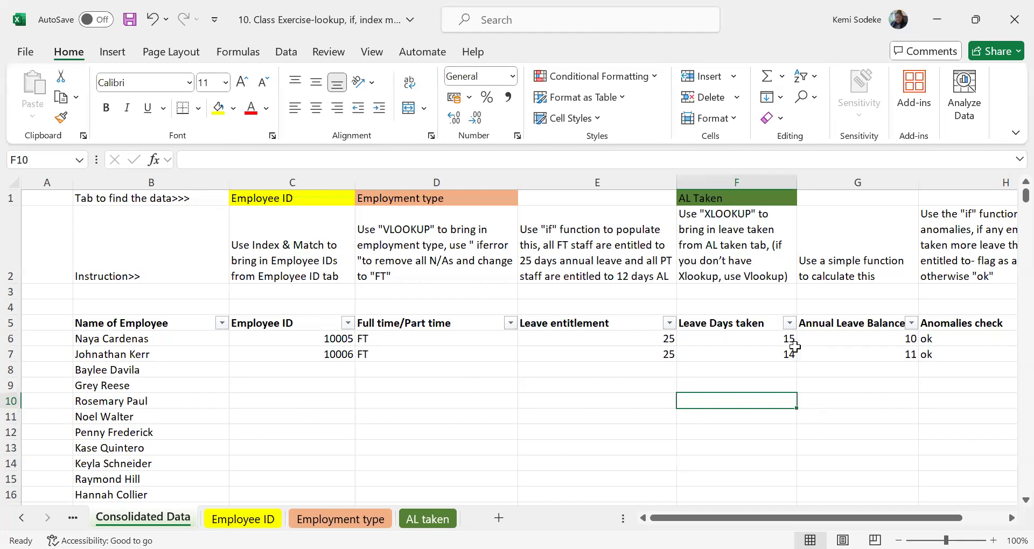
left_click(773, 353)
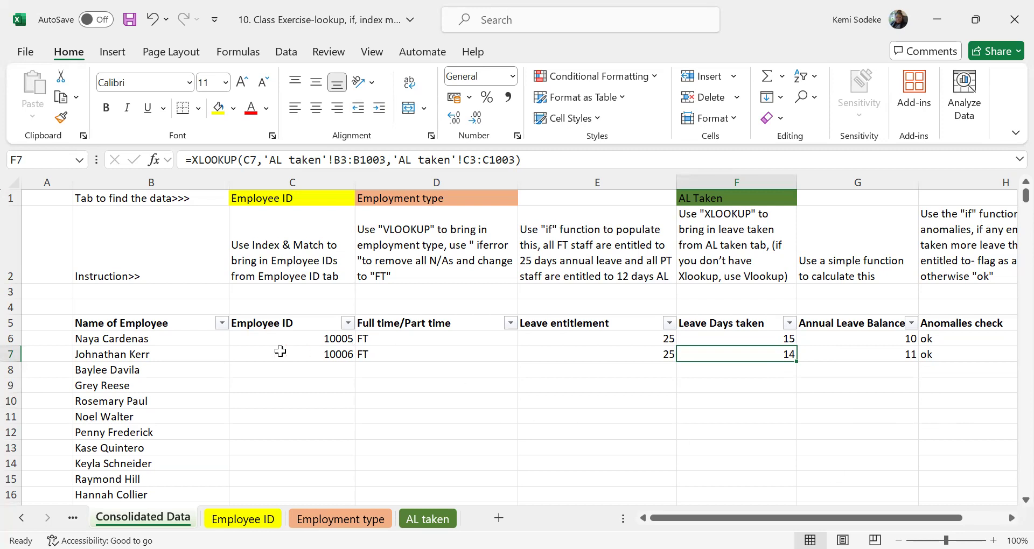
left_click_drag(265, 351, 836, 354)
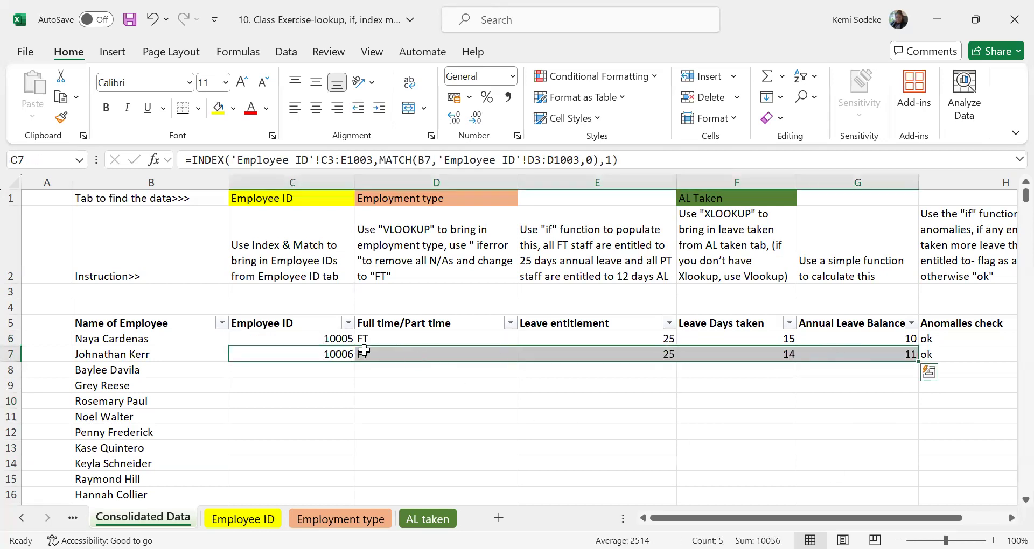
Make both Employee ID ranges in C6's INDEX/MATCH formula absolute, as $C$2:$E$1002 and $D$2:$D$1002.
left_click(336, 340)
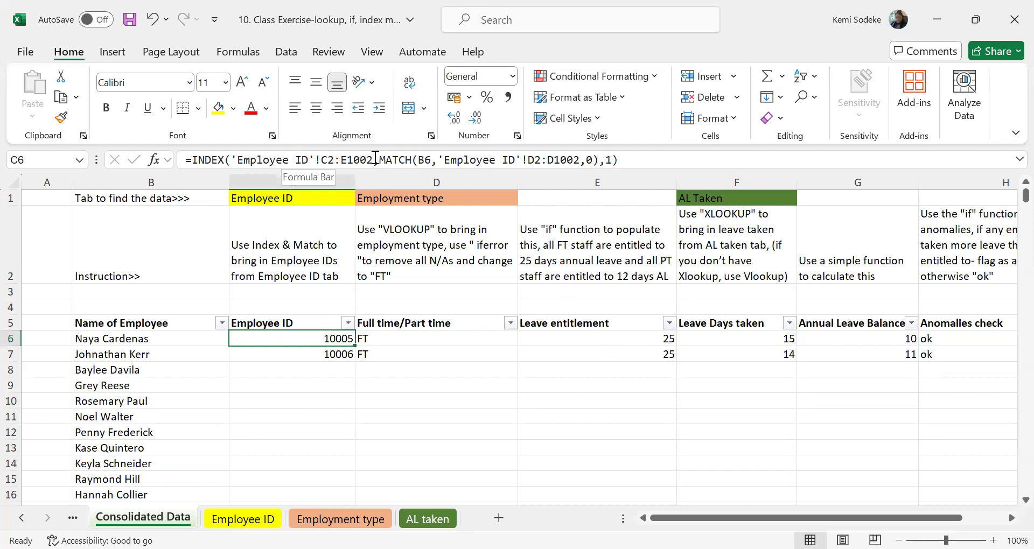
left_click_drag(371, 160, 230, 159)
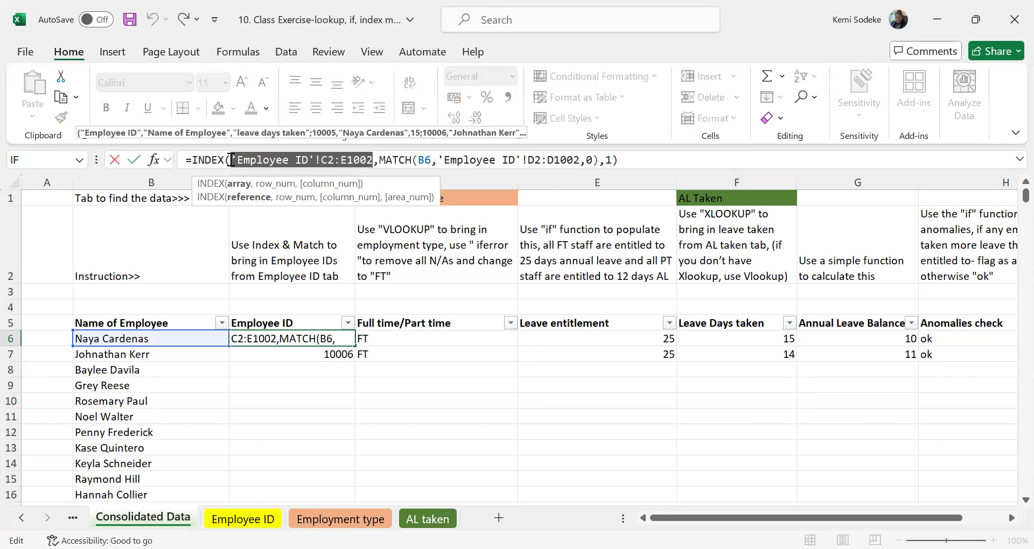
key("F4")
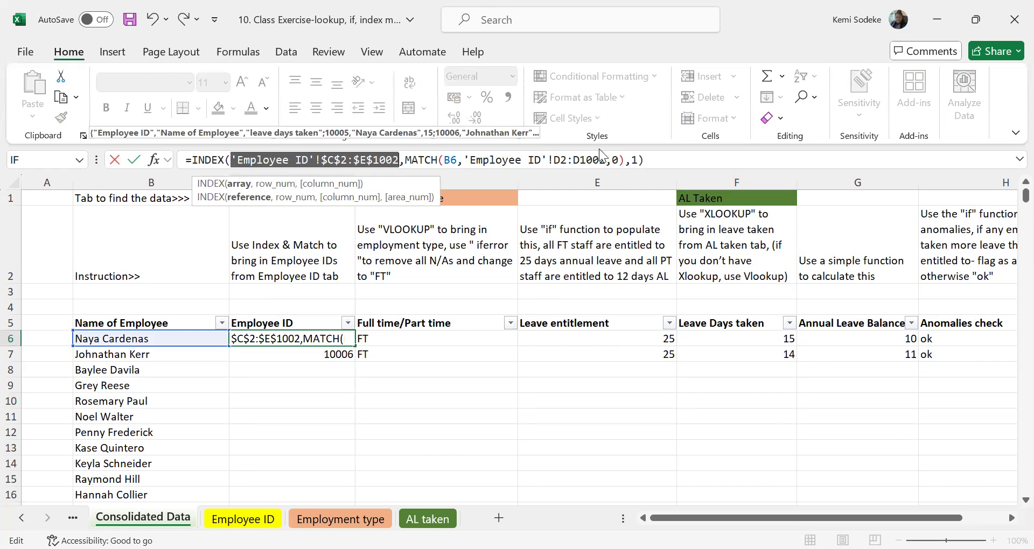
left_click_drag(605, 160, 465, 160)
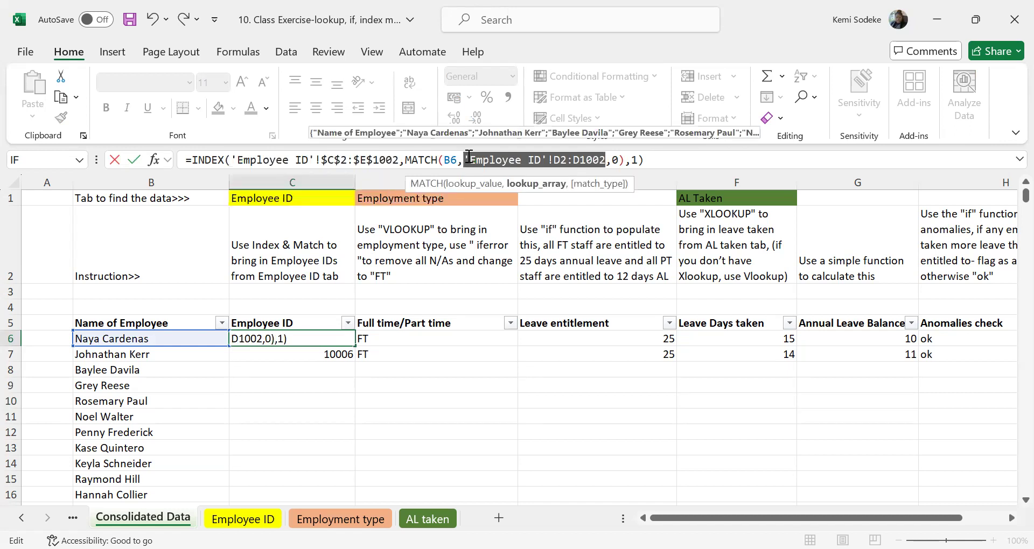
key("F4")
key("Return")
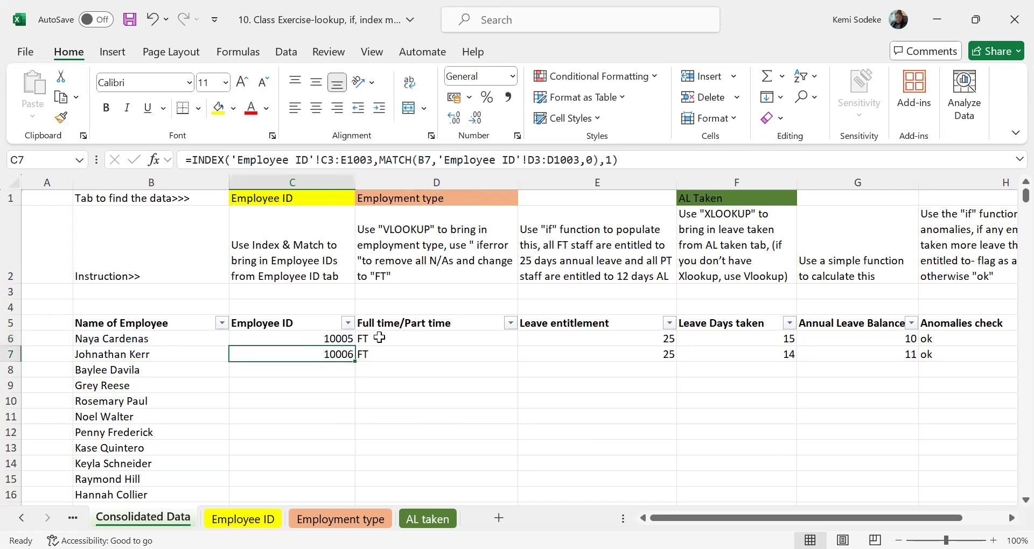
Make the Employment type range in D6's VLOOKUP absolute, as $B$3:$C$31.
left_click(380, 338)
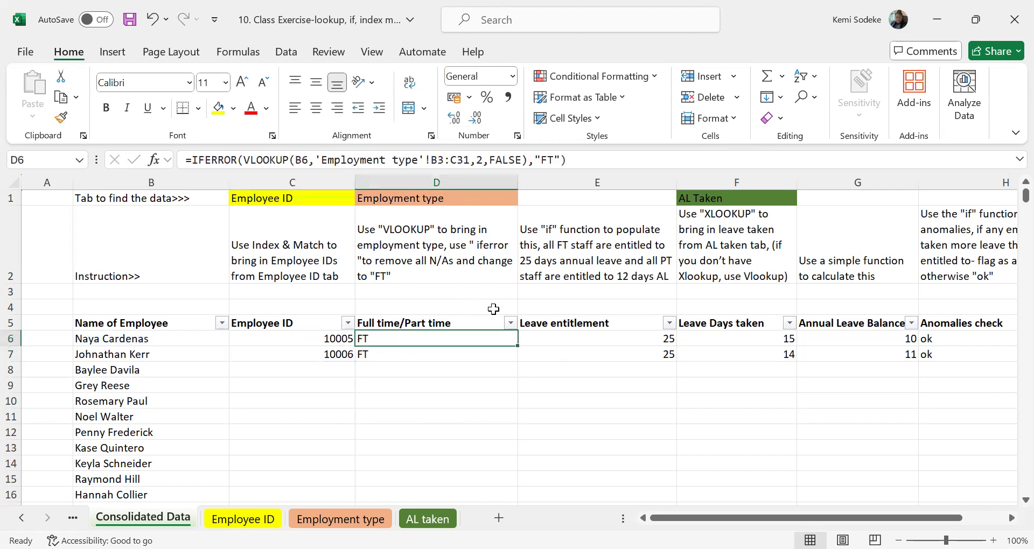
left_click_drag(468, 159, 317, 156)
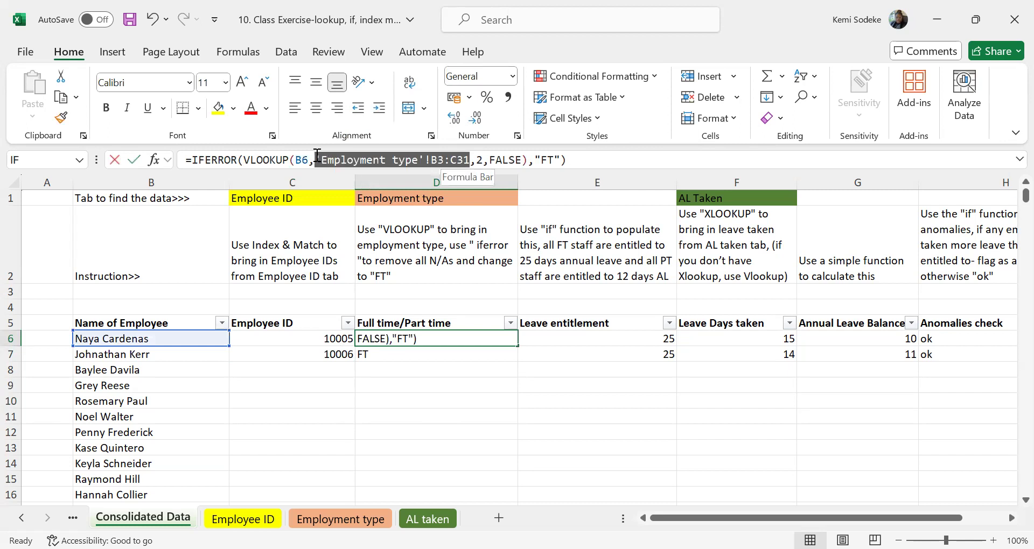
key("F4")
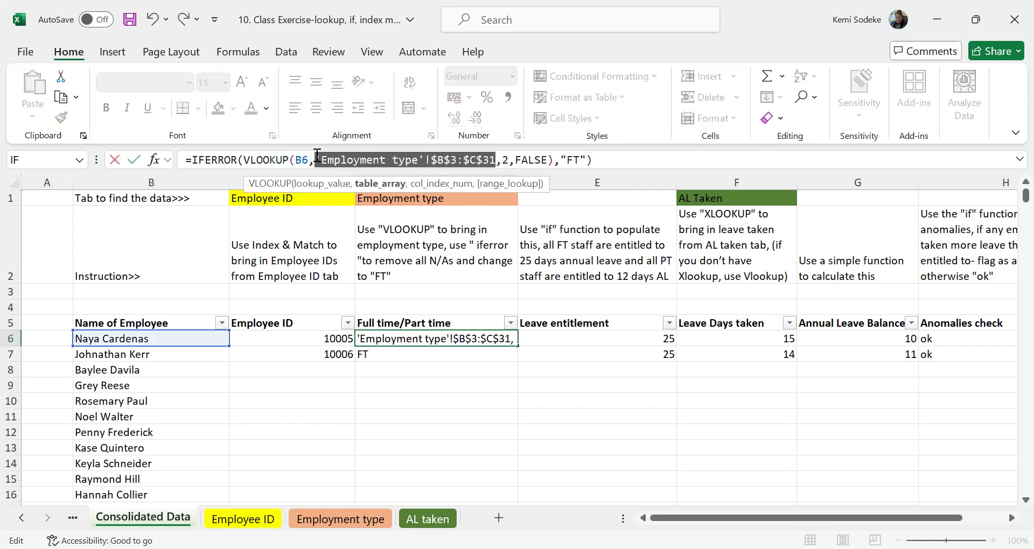
key("Tab")
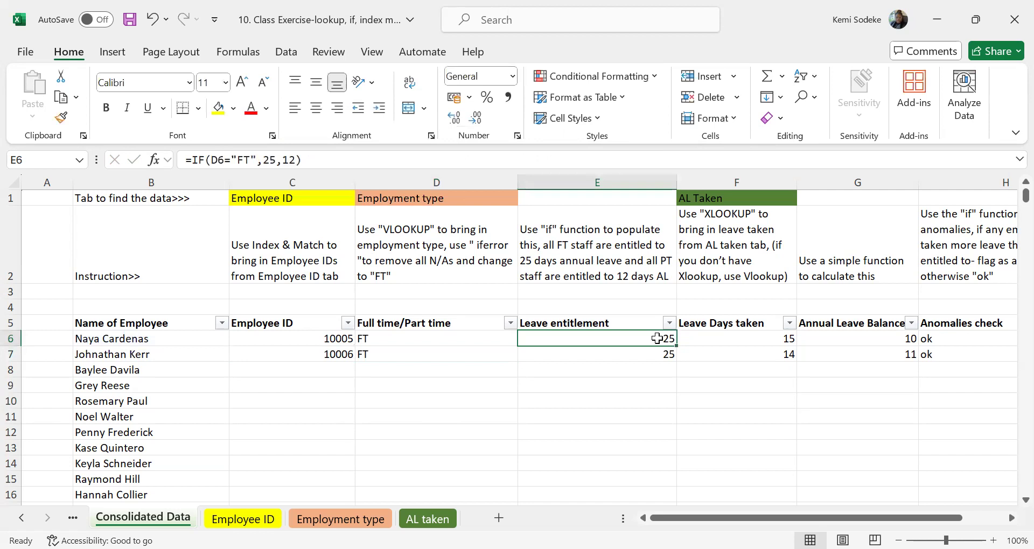
Make both AL taken ranges in F6's XLOOKUP absolute, as $B$2:$B$1002 and $C$2:$C$1002.
left_click(758, 337)
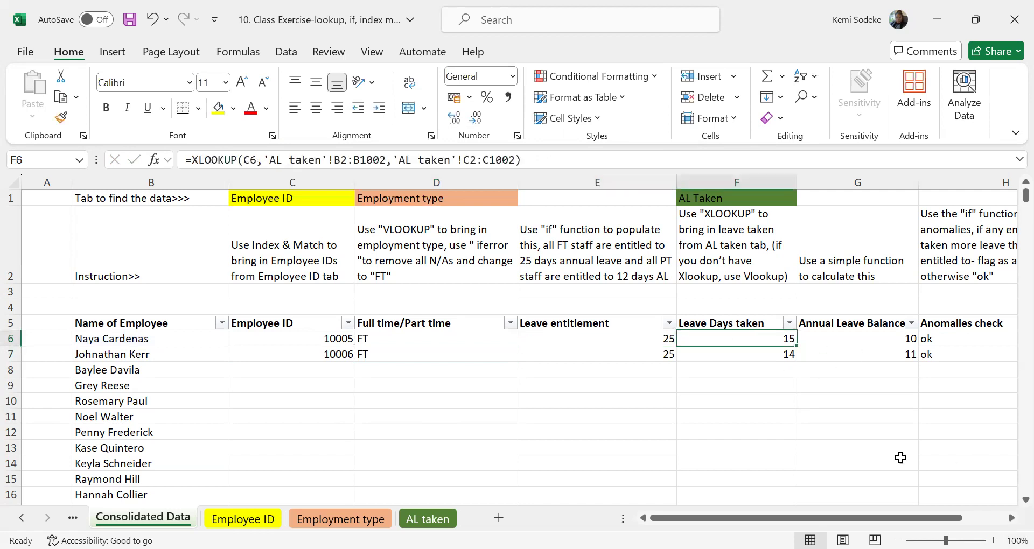
left_click_drag(382, 160, 266, 159)
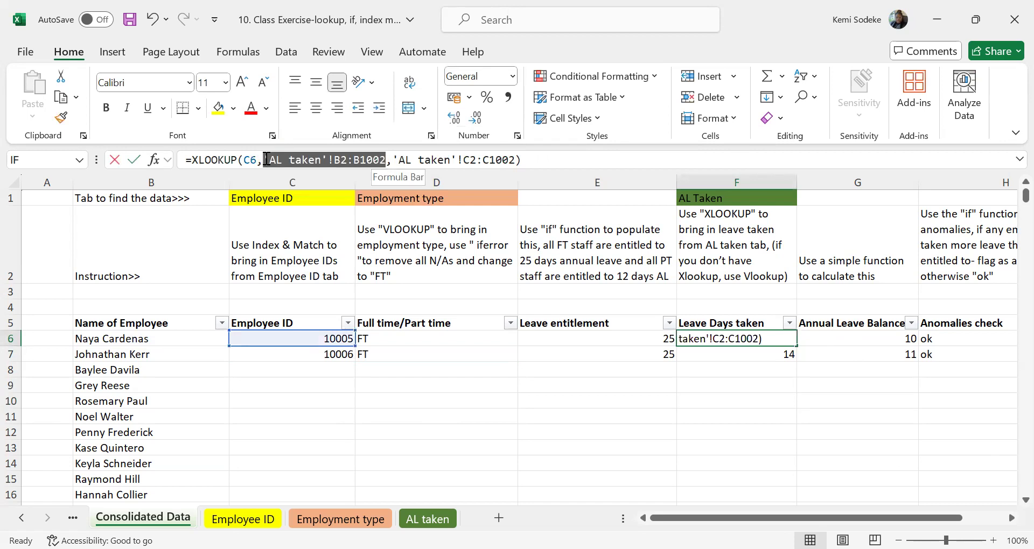
key("F4")
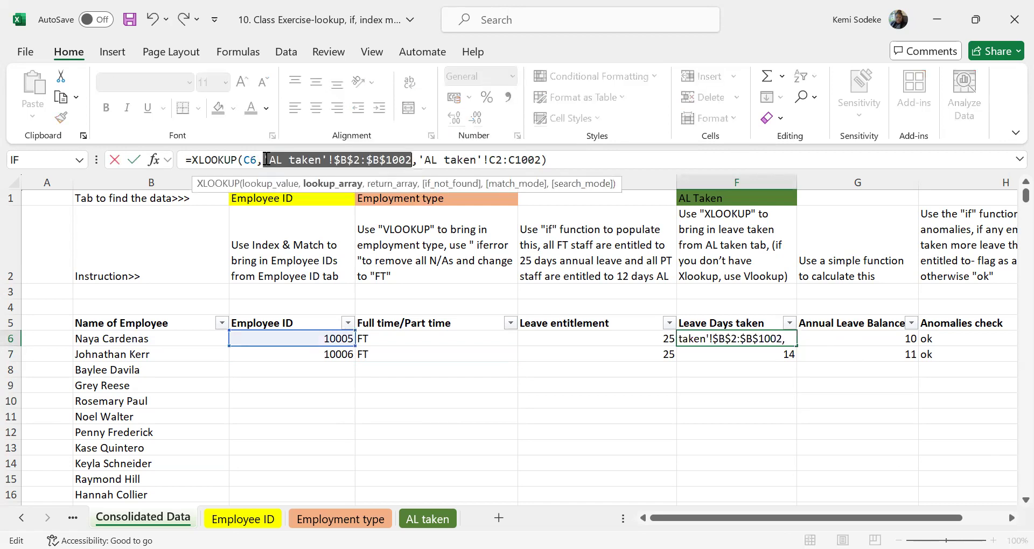
key("Return")
key("Up")
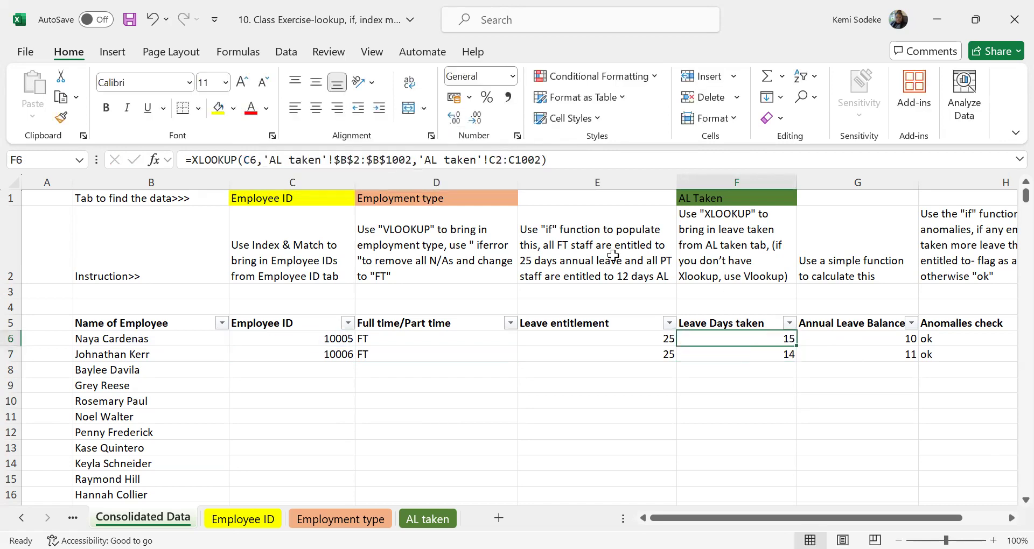
left_click_drag(543, 162, 424, 160)
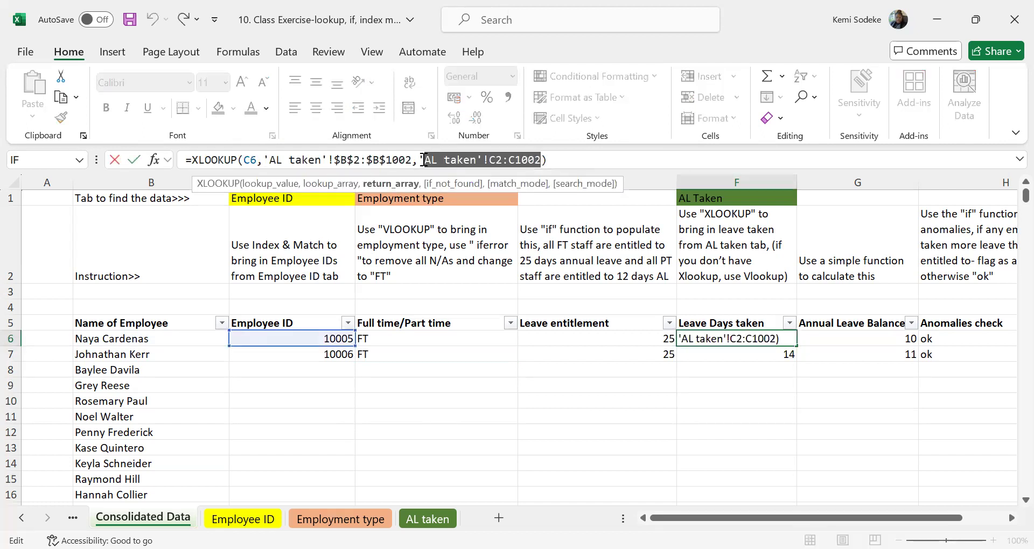
key("F4")
key("Return")
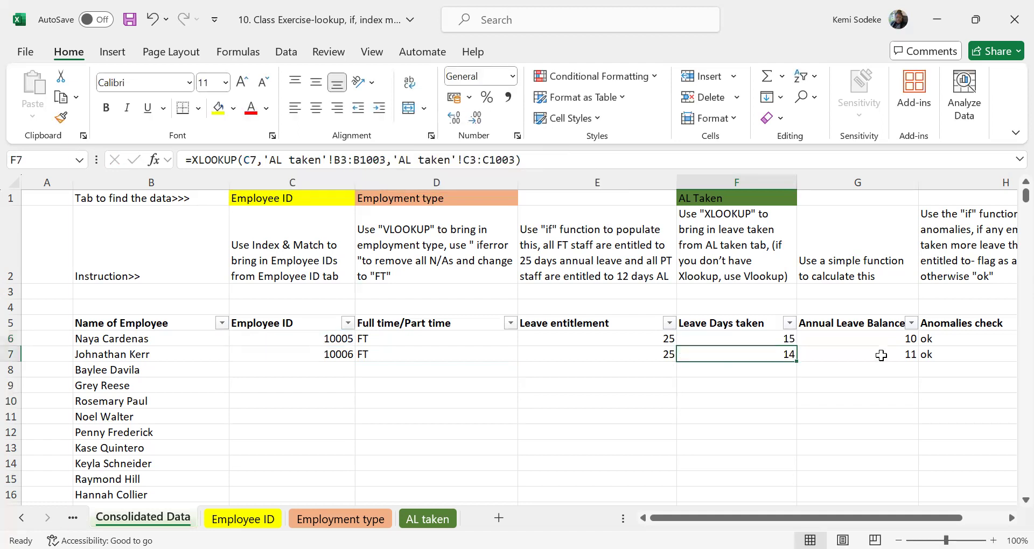
Fill the row 6 formulas in C6:H6 down to the last employee row and look over the filled columns.
left_click(879, 338)
left_click(1010, 518)
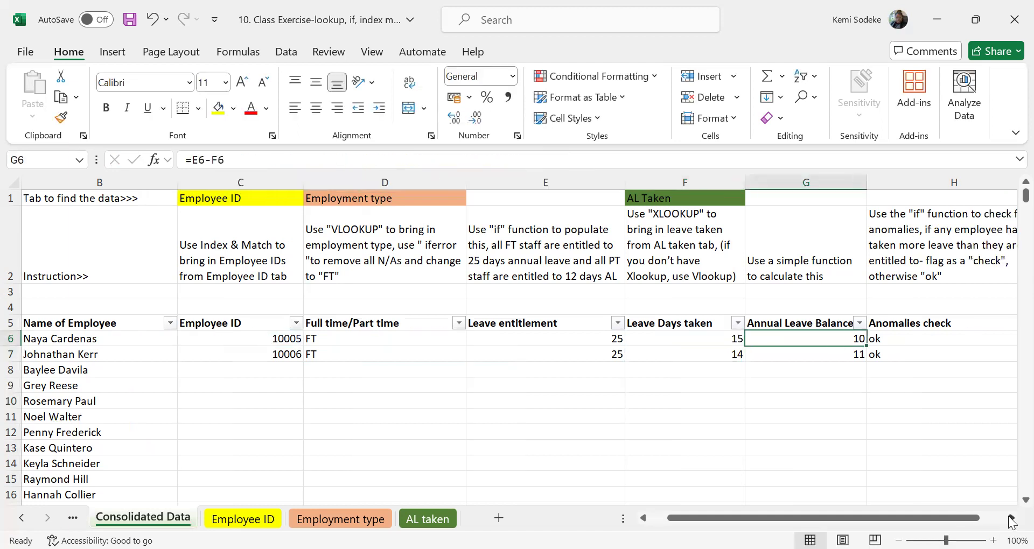
left_click(1011, 519)
left_click(756, 339)
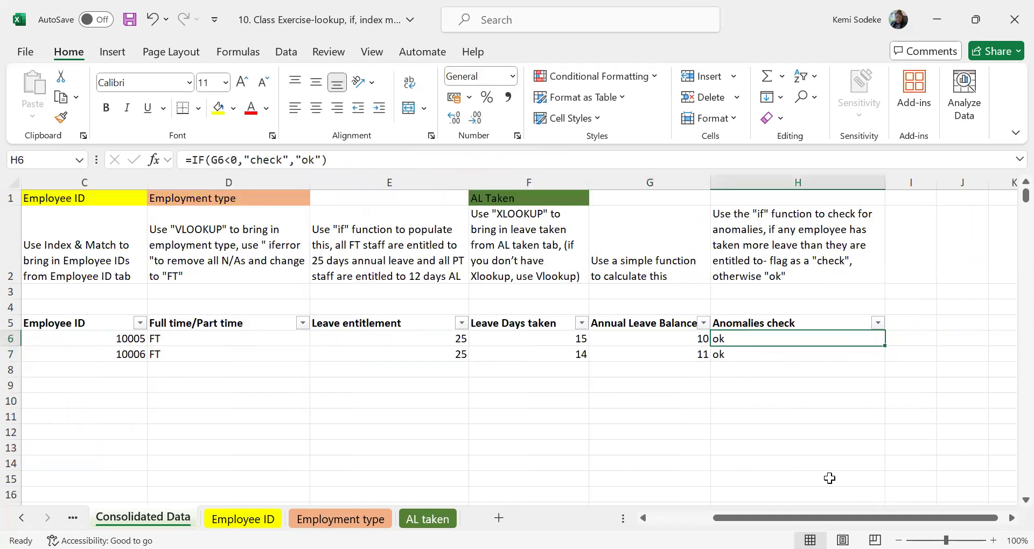
left_click_drag(301, 339, 886, 363)
double_click(885, 363)
scroll(600, 445, "down", 5)
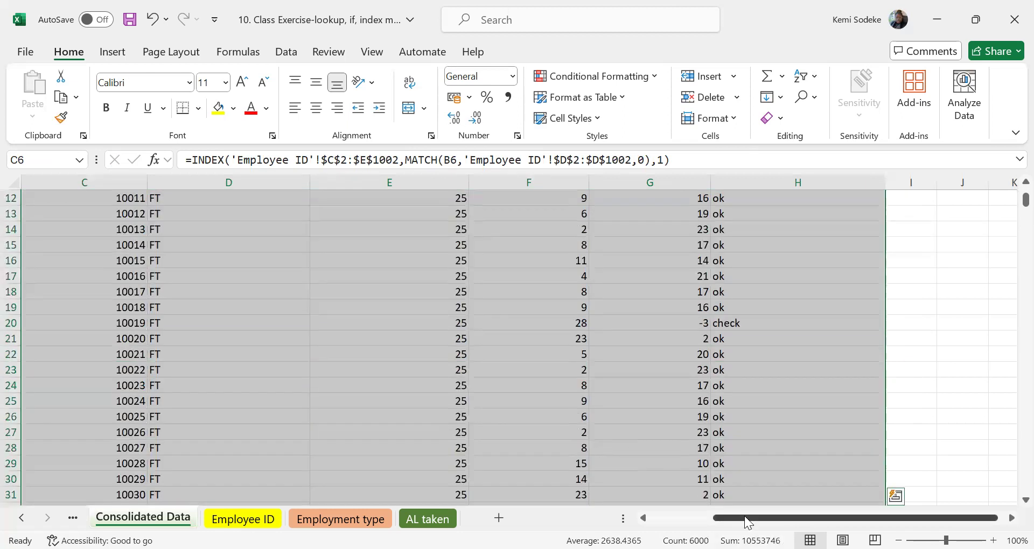
key("ctrl+BackSpace")
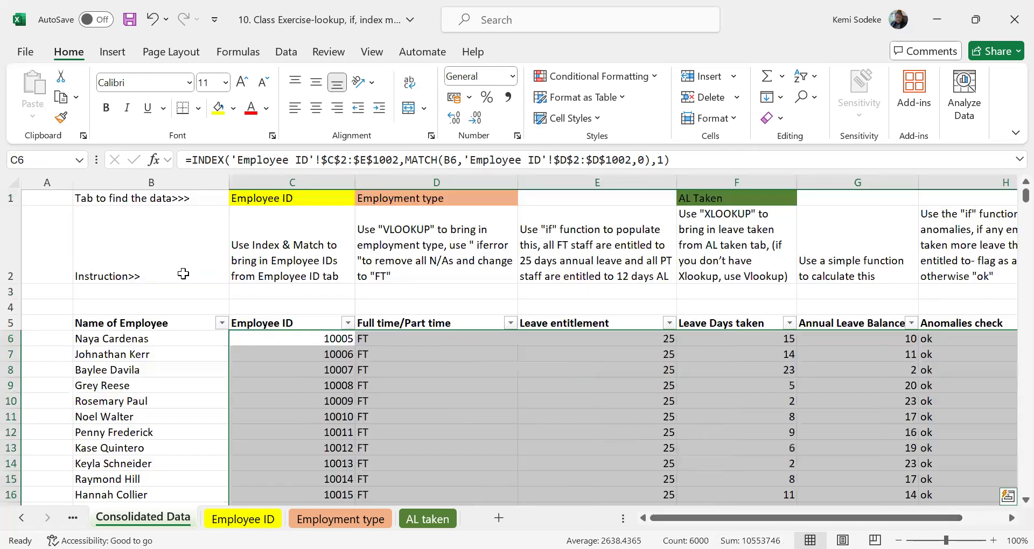
left_click(183, 274)
scroll(505, 351, "down", 12)
scroll(482, 355, "up", 12)
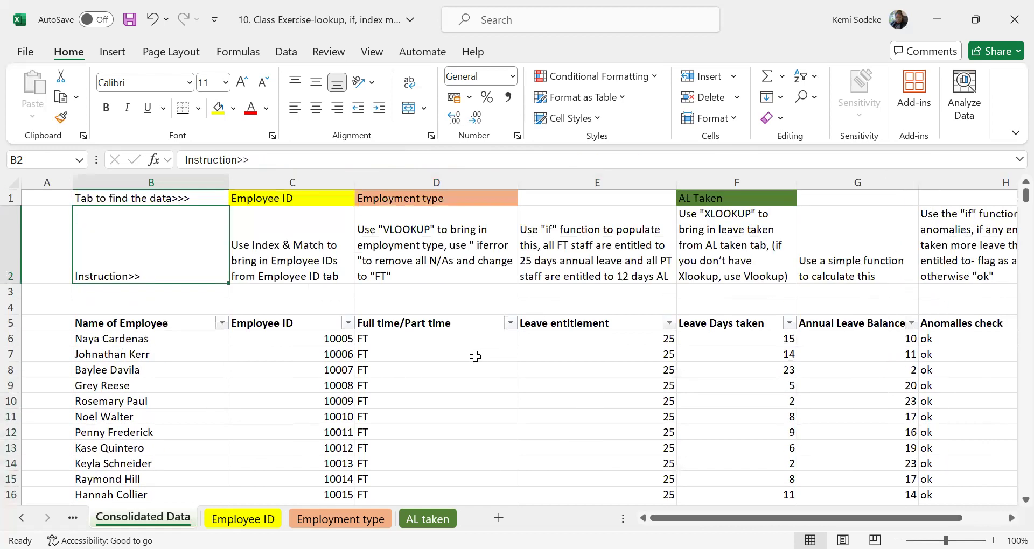
left_click(510, 324)
left_click(329, 392)
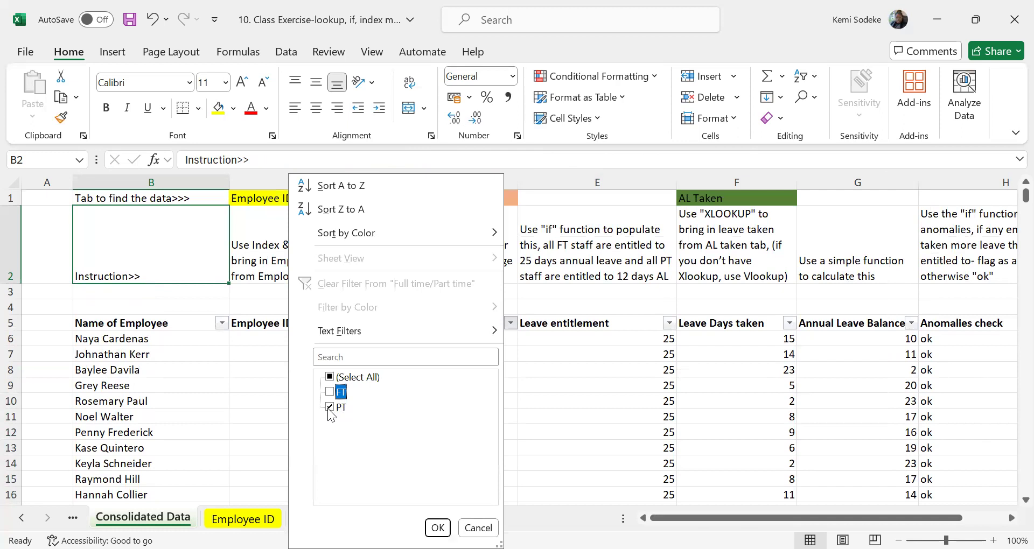
left_click(593, 436)
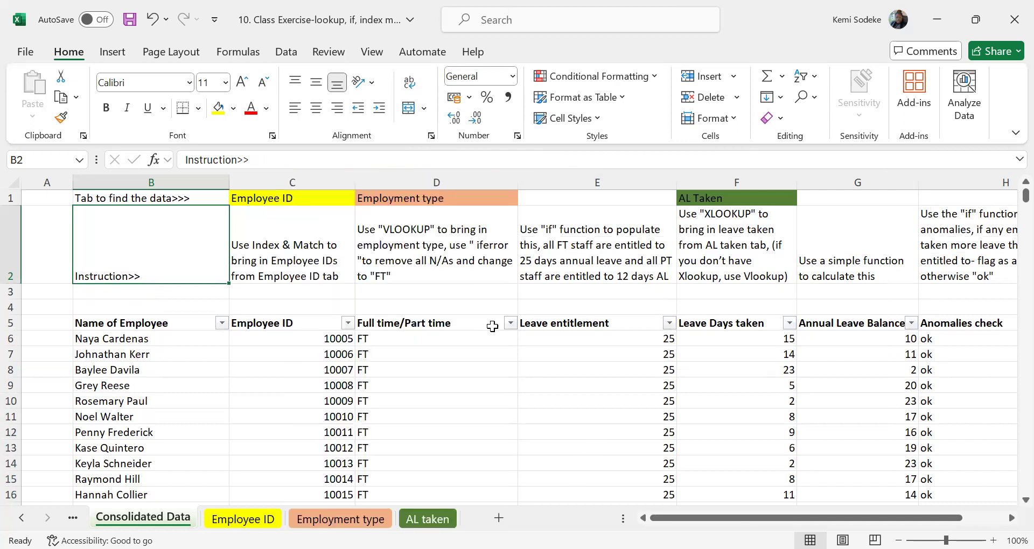
Check the filled-down employment type formulas in D8 and D12.
left_click(434, 367)
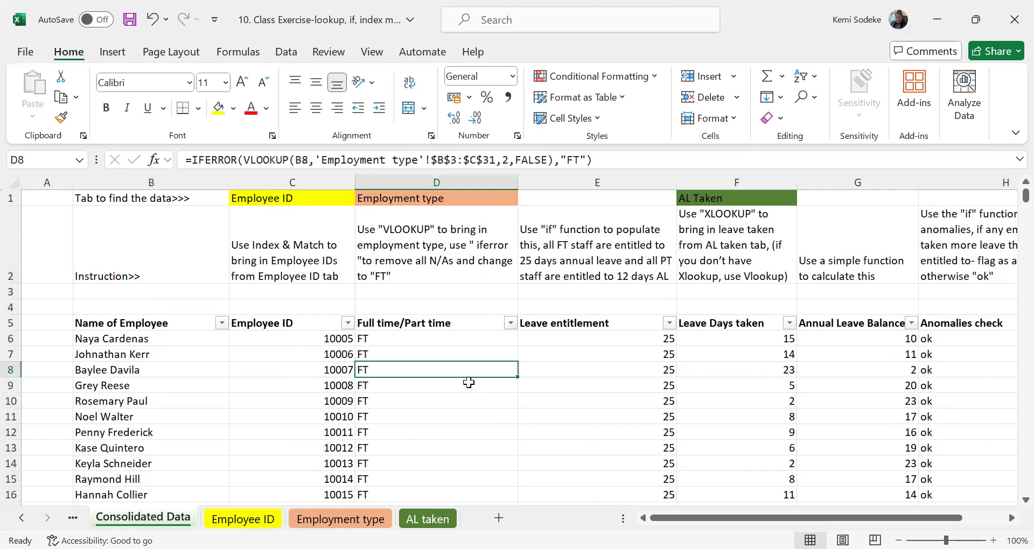
scroll(469, 390, "down", 9)
scroll(457, 402, "up", 9)
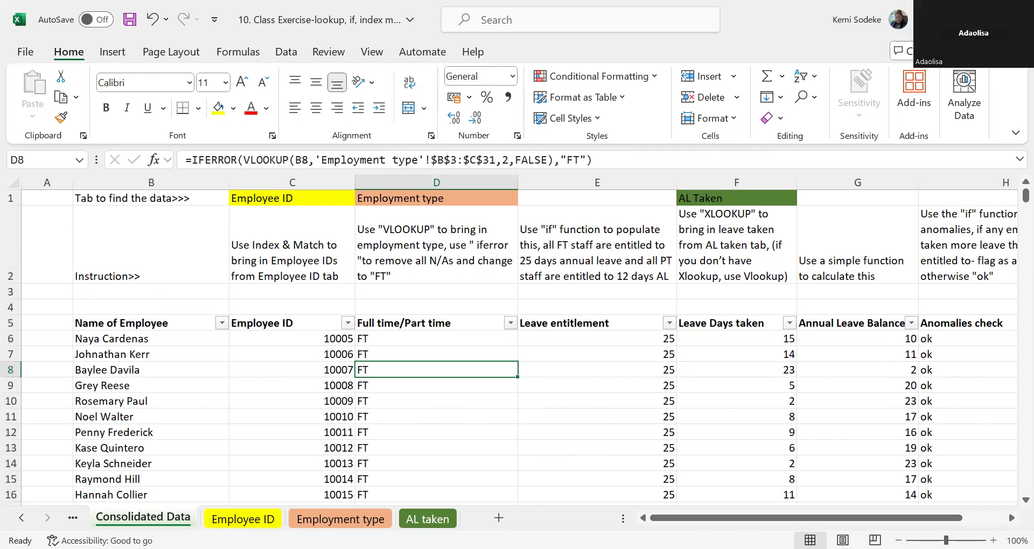
left_click(425, 437)
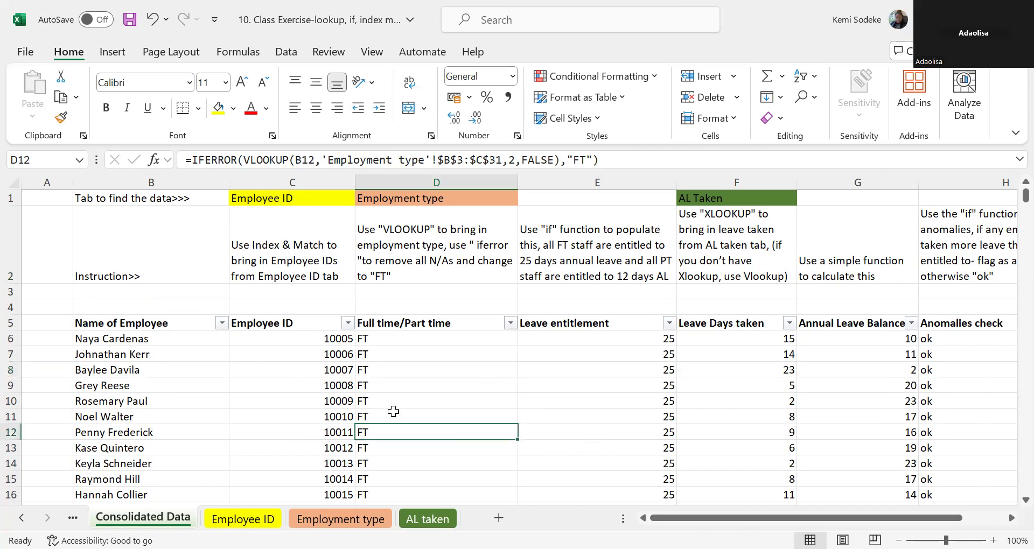
Anchor the column of the MATCH lookup value in C6's formula as $B6 and reselect the cell.
left_click(306, 340)
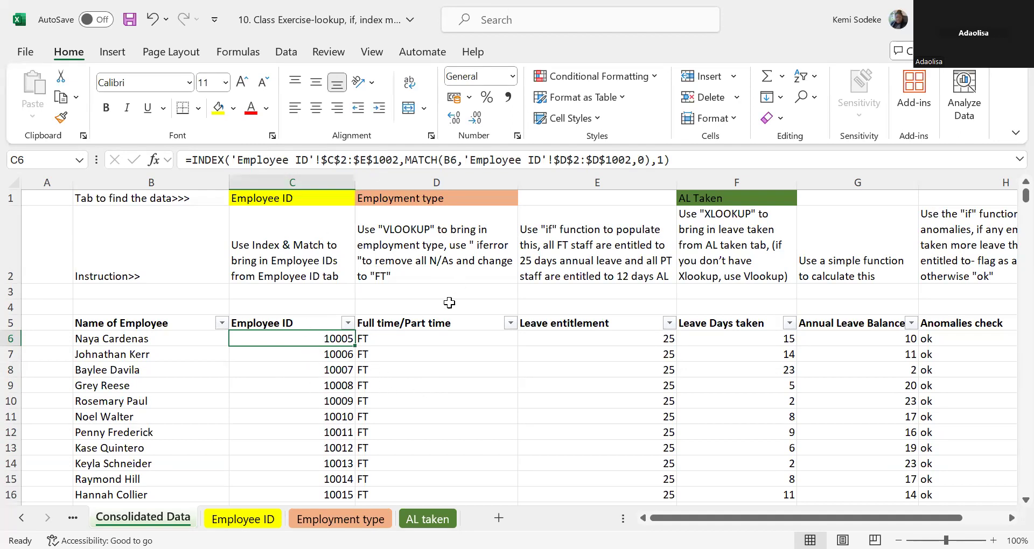
left_click(163, 338)
left_click(301, 337)
left_click(450, 160)
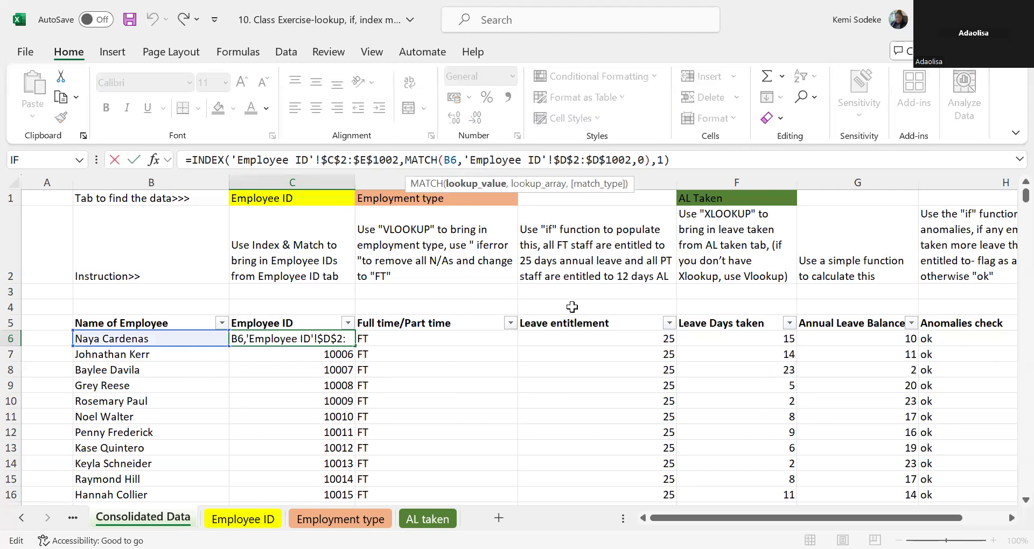
type("$")
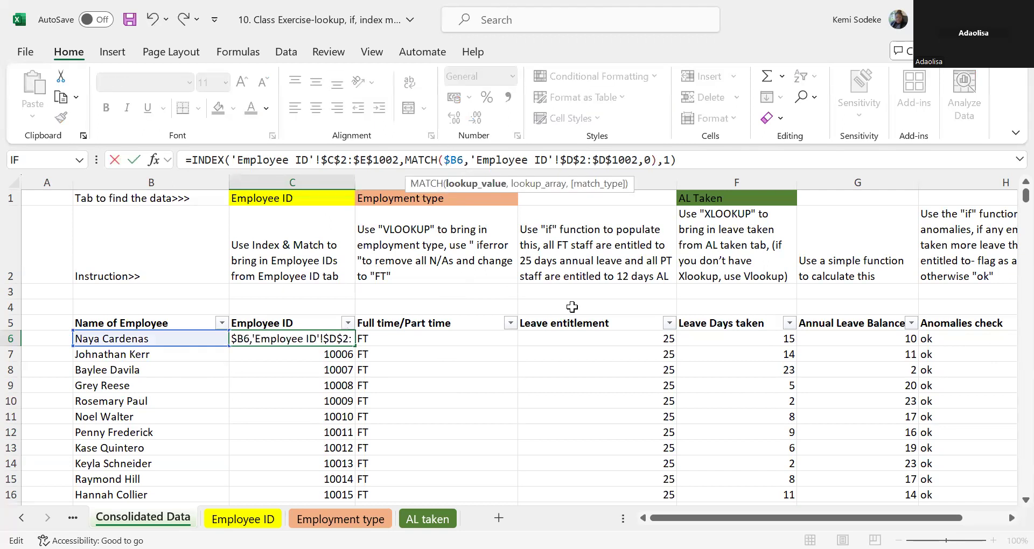
key("Return")
left_click(326, 338)
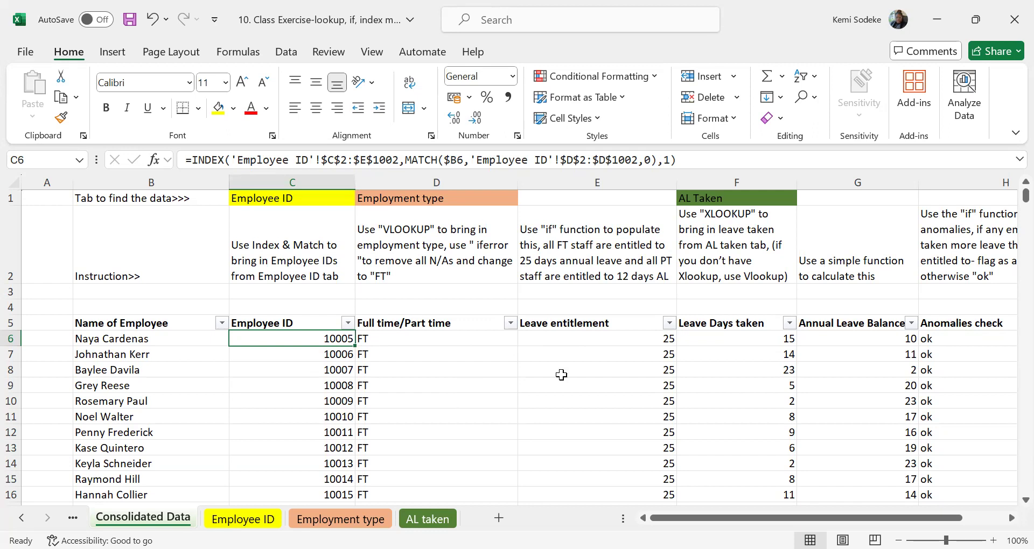
Fill the corrected Employee ID formula in C6 down to the last employee row and look over the filled rows.
double_click(351, 344)
left_click(400, 400)
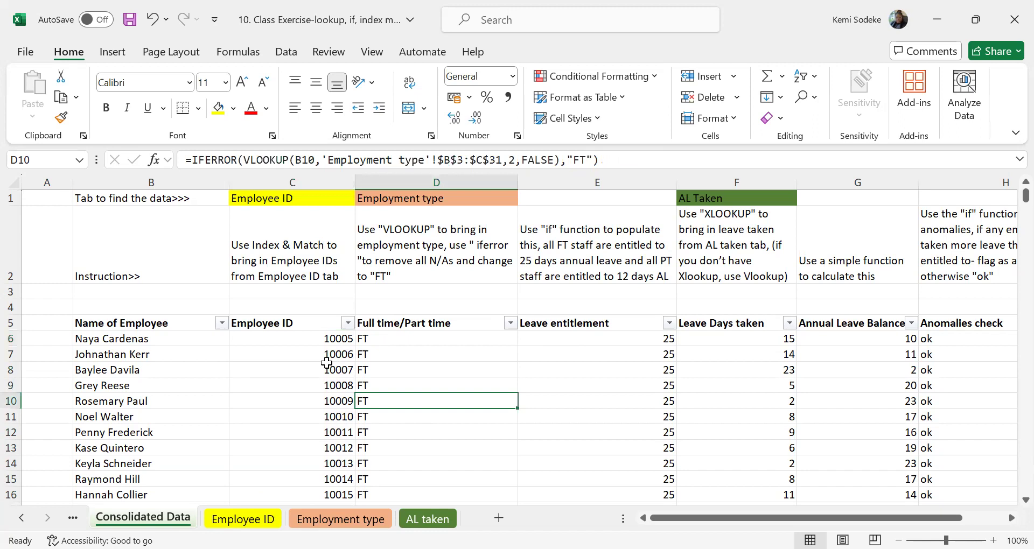
scroll(393, 357, "down", 3)
scroll(396, 355, "up", 3)
Check which values the Full time/Part time filter offers and look over the Leave Days taken column and its XLOOKUP formula.
left_click(395, 340)
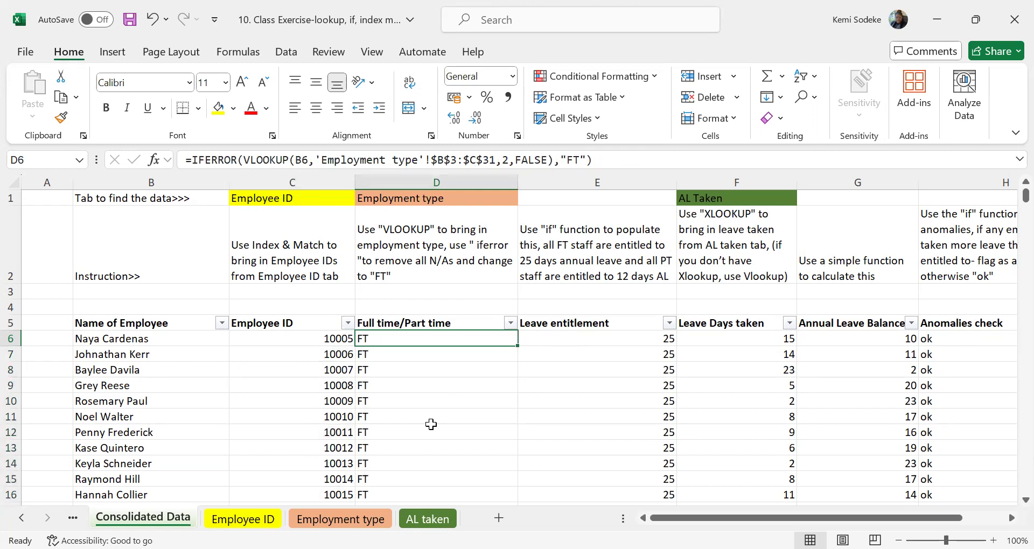
left_click(510, 323)
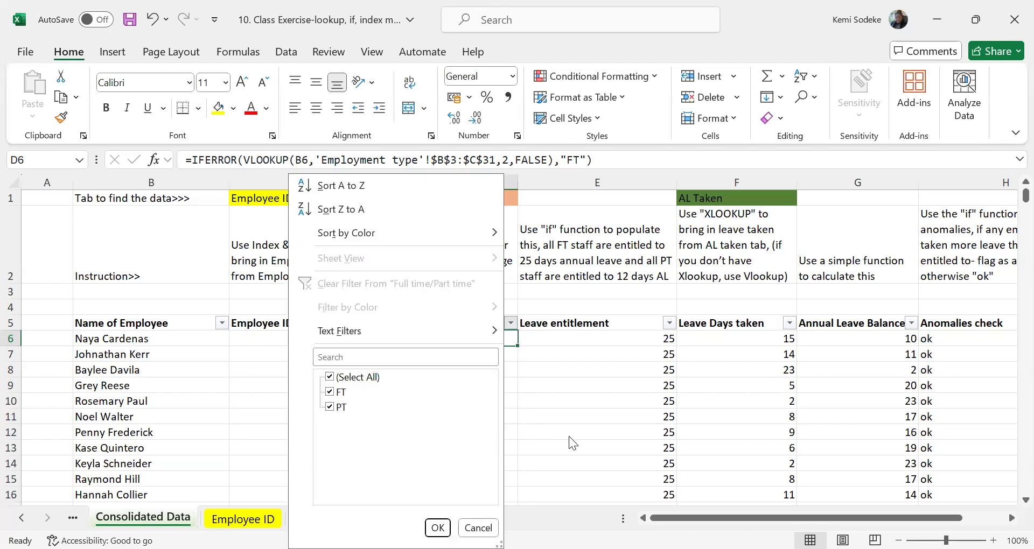
left_click(568, 419)
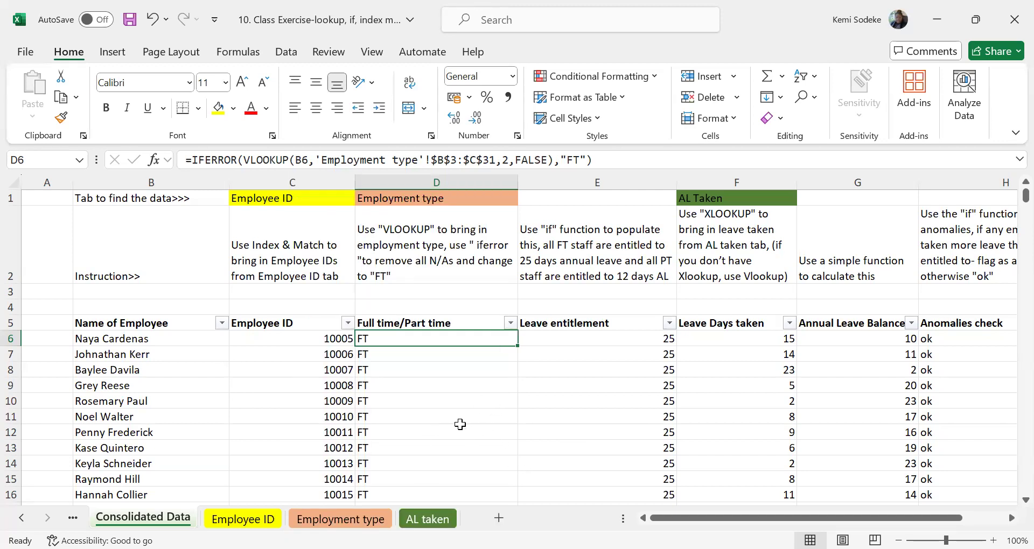
left_click_drag(477, 378, 478, 389)
left_click(729, 435)
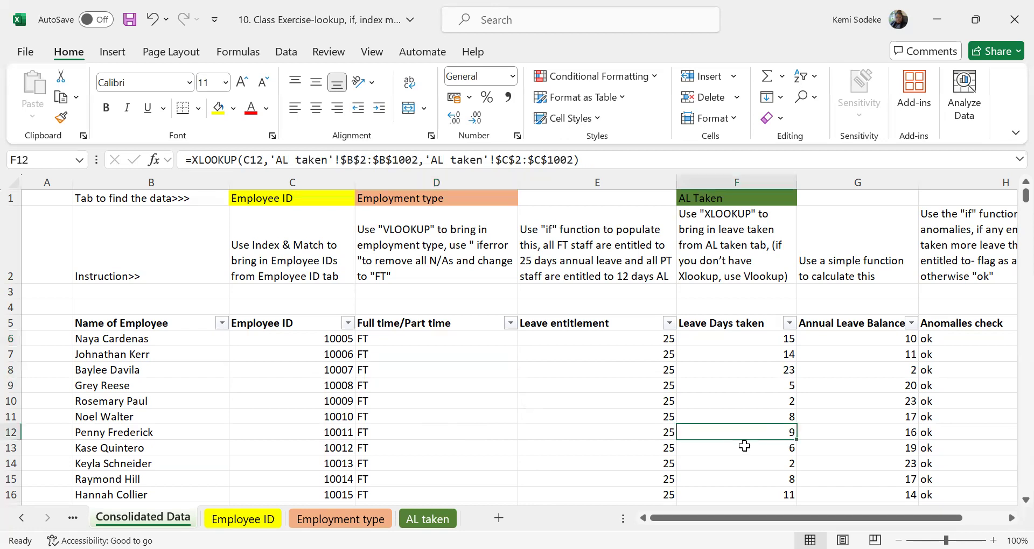
scroll(780, 454, "down", 3)
scroll(771, 455, "up", 3)
scroll(431, 367, "right", 5)
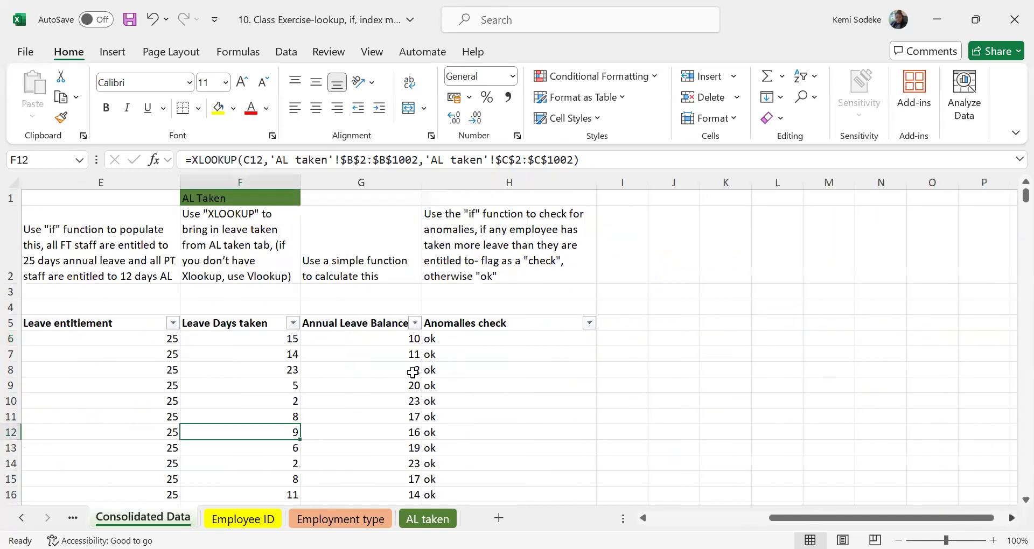
Filter Annual Leave Balance to the negative values -16, -11, -3 and -2 and review the Anomalies check flags on those rows.
left_click(475, 340)
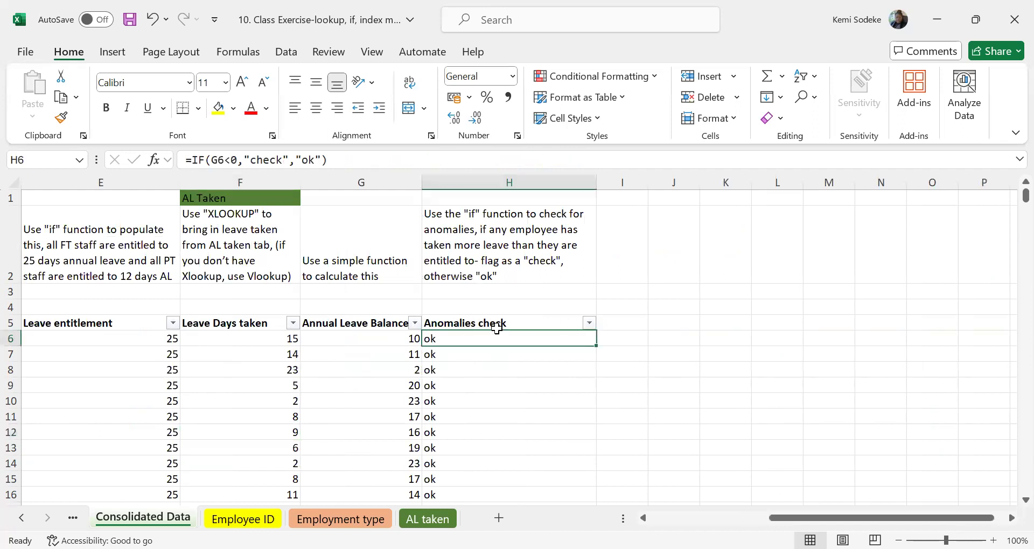
left_click(411, 338)
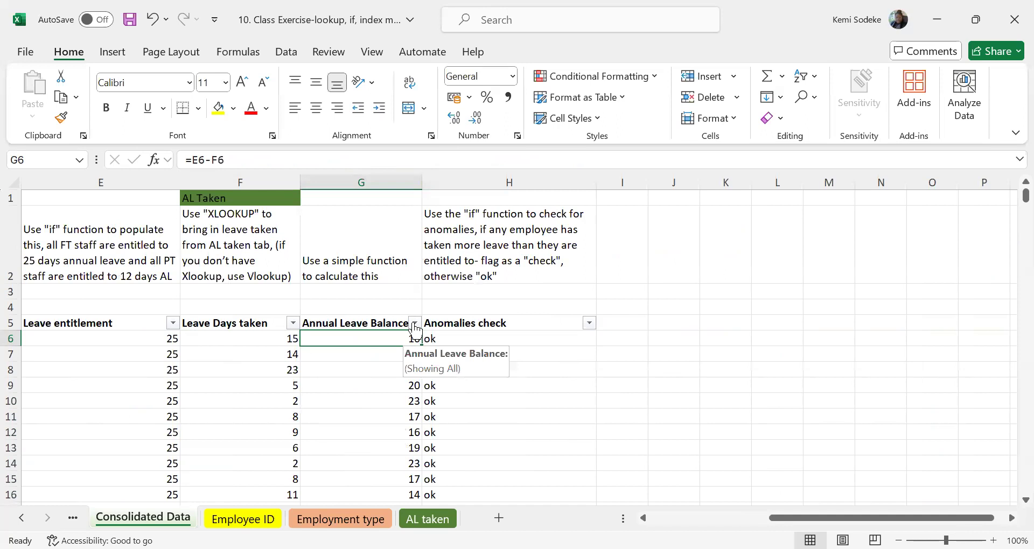
left_click(415, 323)
left_click(231, 377)
left_click(230, 392)
left_click(231, 407)
left_click(230, 421)
left_click(230, 437)
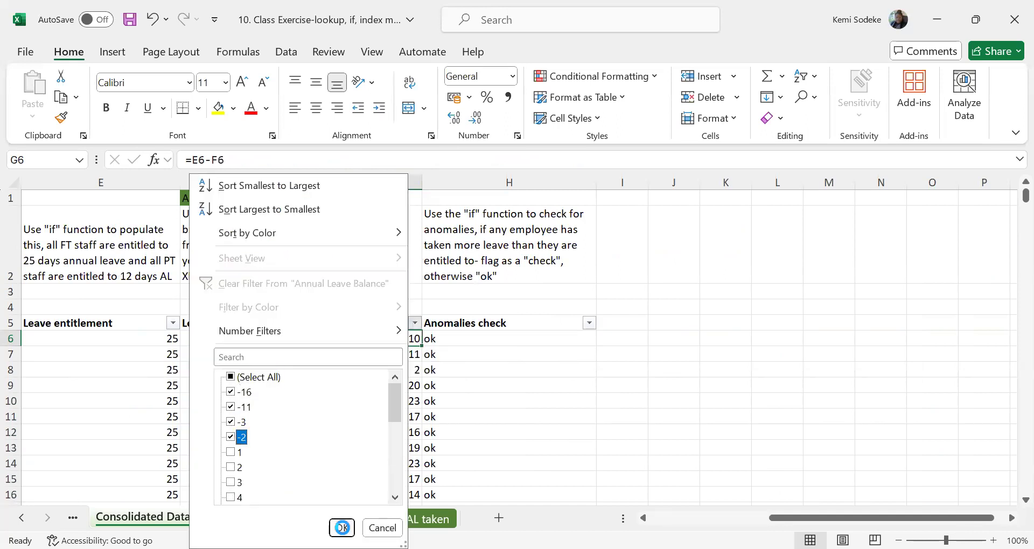
left_click(342, 528)
scroll(494, 423, "down", 2)
scroll(514, 439, "up", 2)
scroll(506, 431, "down", 12)
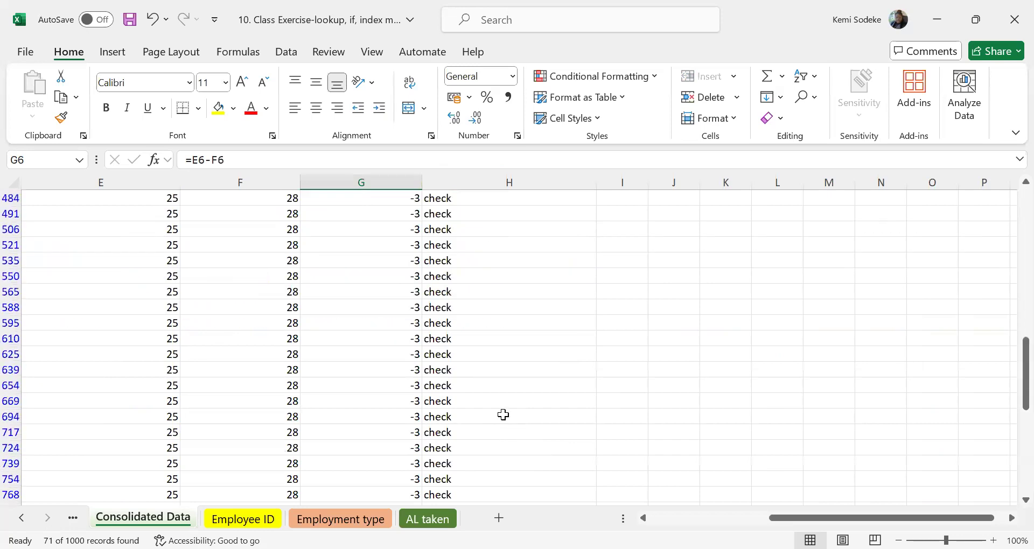
scroll(505, 417, "down", 10)
scroll(492, 411, "up", 18)
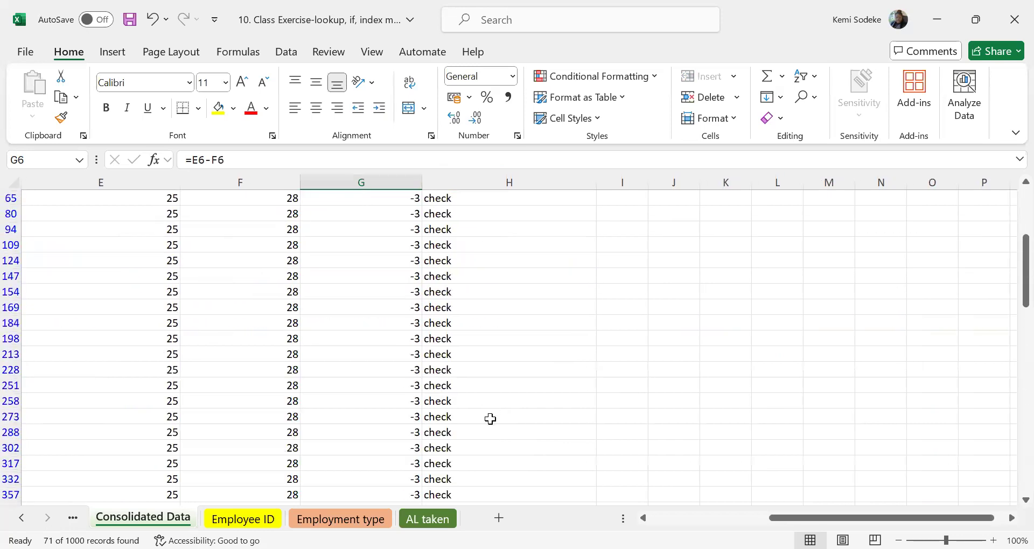
scroll(489, 419, "up", 3)
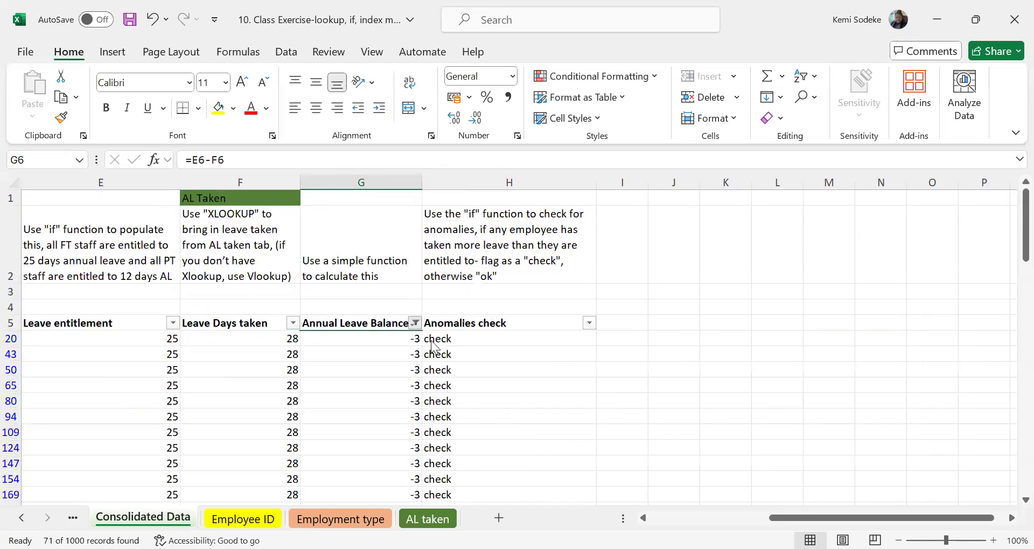
Clear the Annual Leave Balance filter and look over the full employee table.
left_click(415, 323)
left_click(289, 284)
left_click(637, 389)
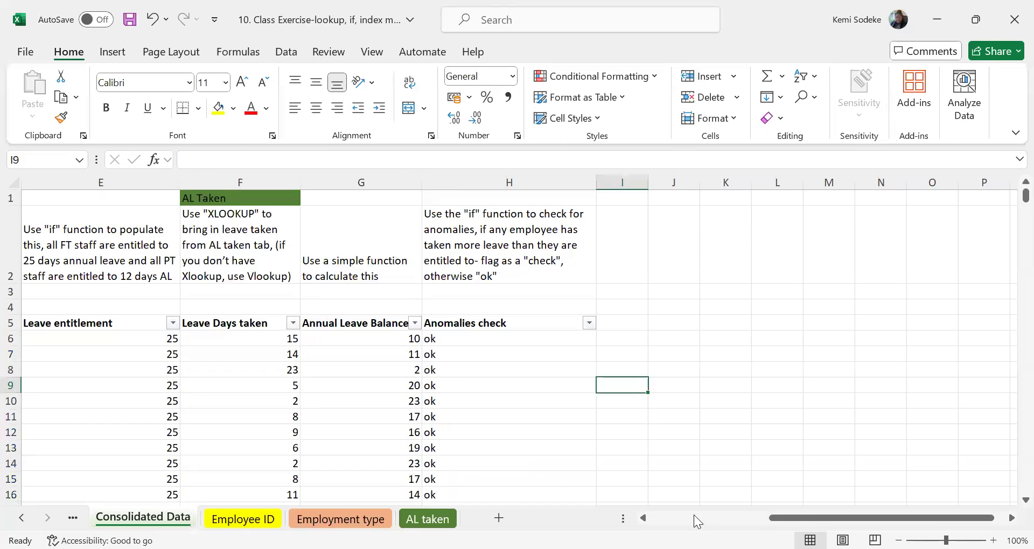
left_click(654, 518)
scroll(302, 389, "down", 4)
scroll(426, 358, "up", 4)
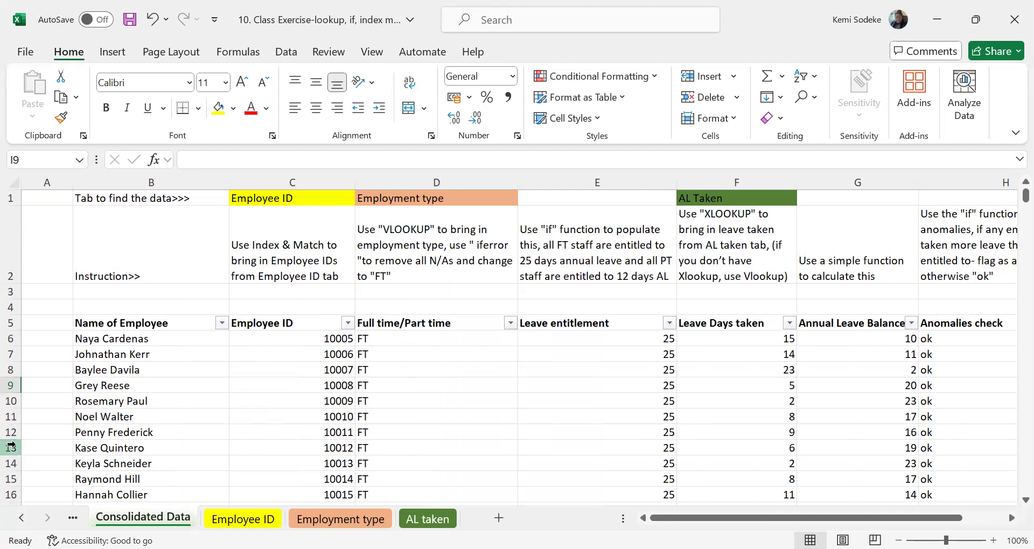
Read question 2 on the Exercise questions sheet and its pivot table instruction.
left_click(22, 518)
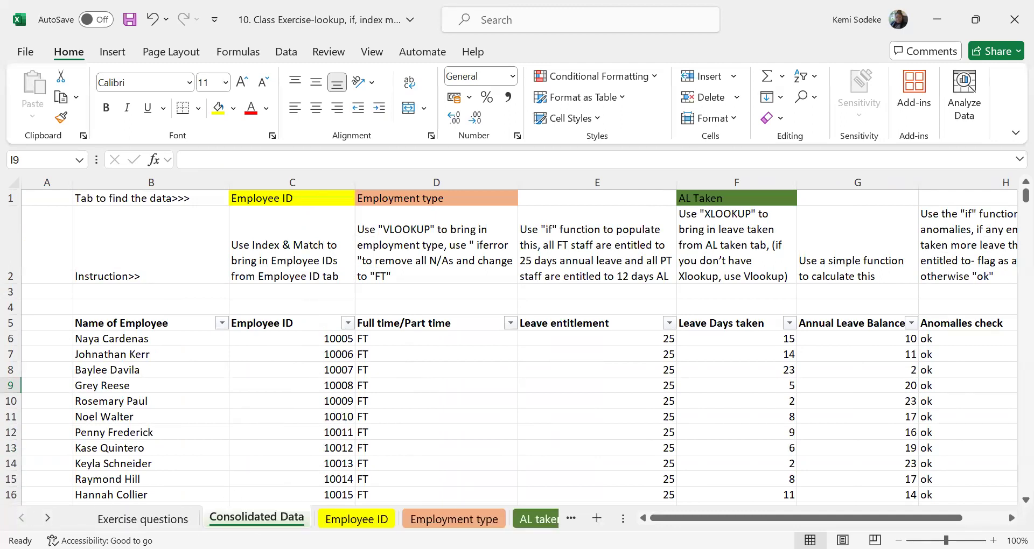
left_click(157, 519)
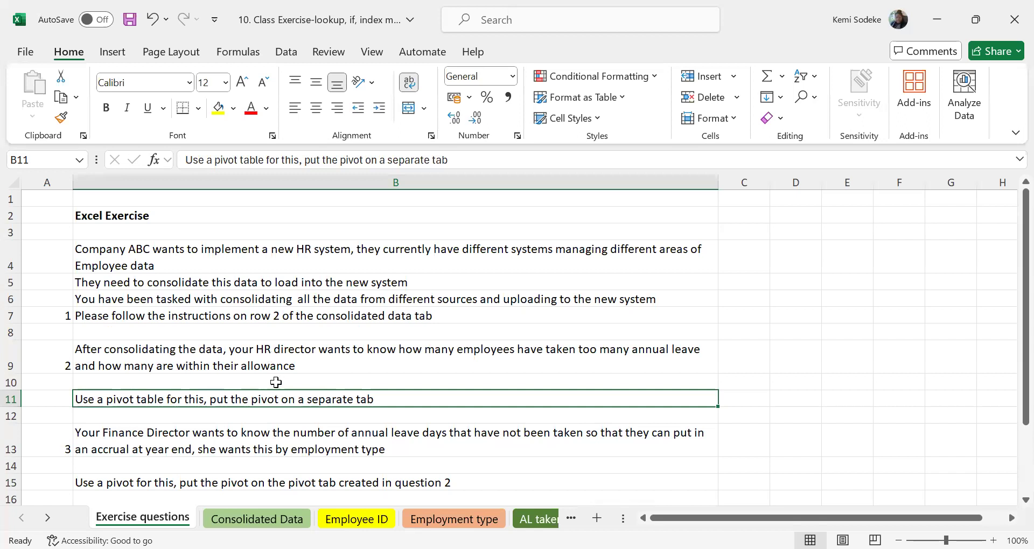
left_click(266, 353)
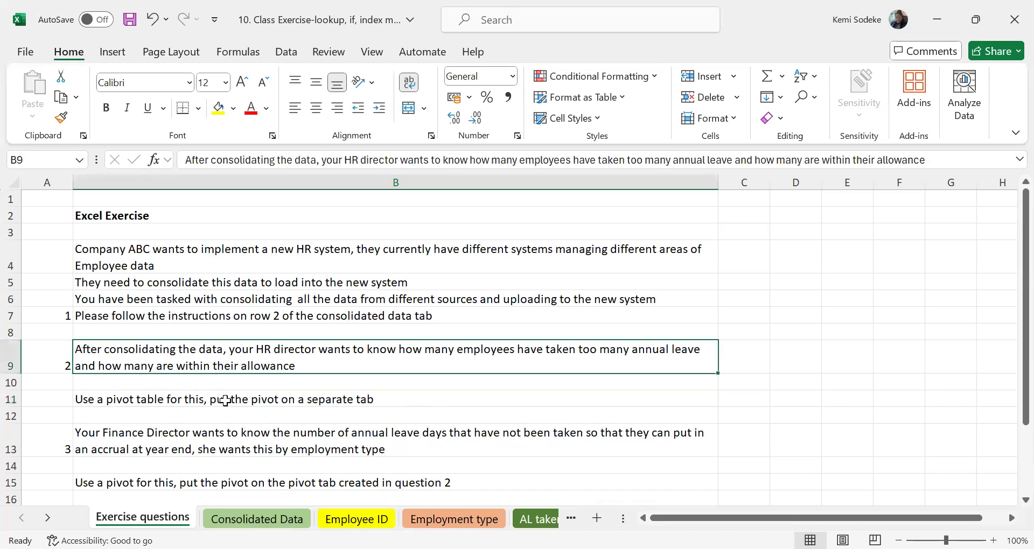
left_click(254, 401)
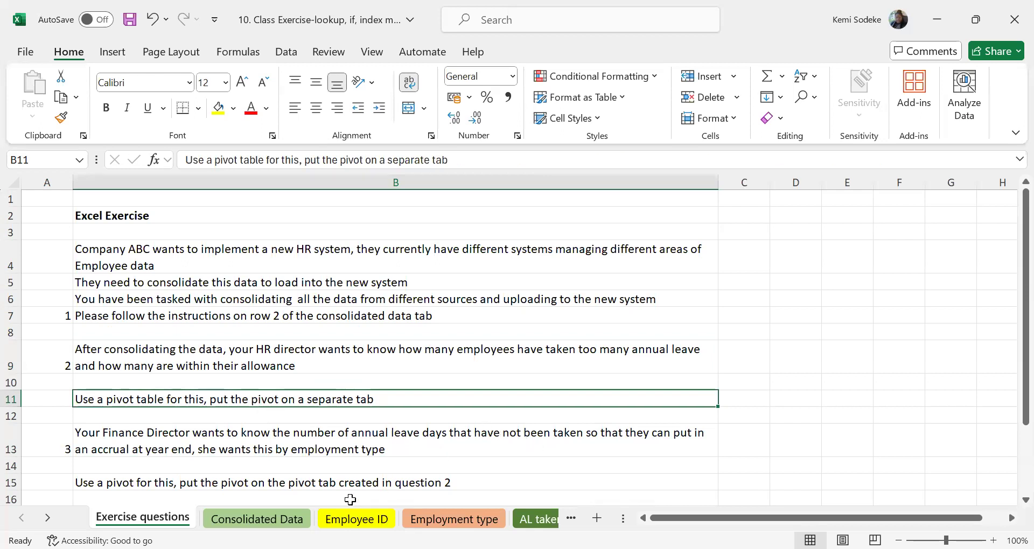
Insert a PivotTable based on B5:H1005 of the Consolidated Data sheet, placed on a new worksheet.
left_click(269, 519)
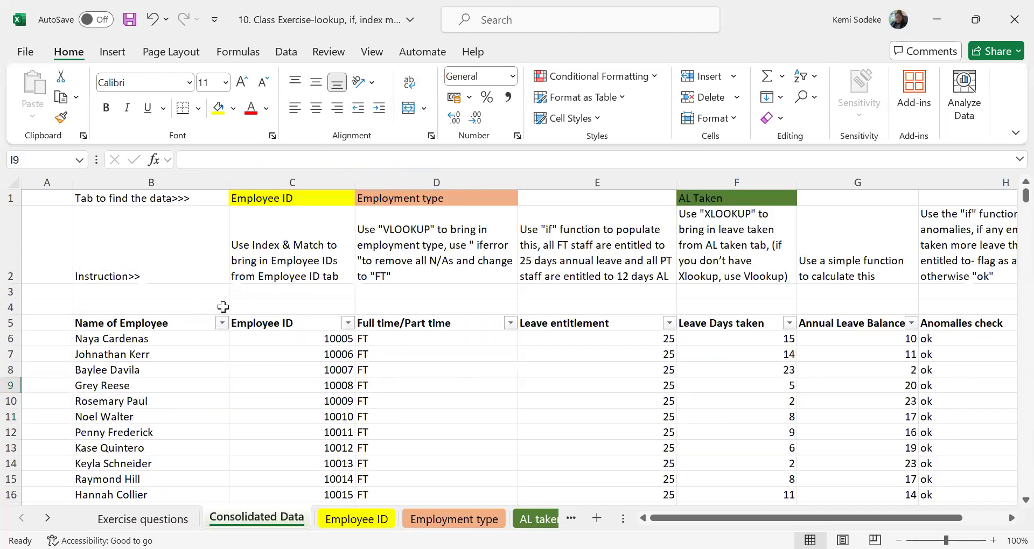
left_click_drag(110, 322, 893, 420)
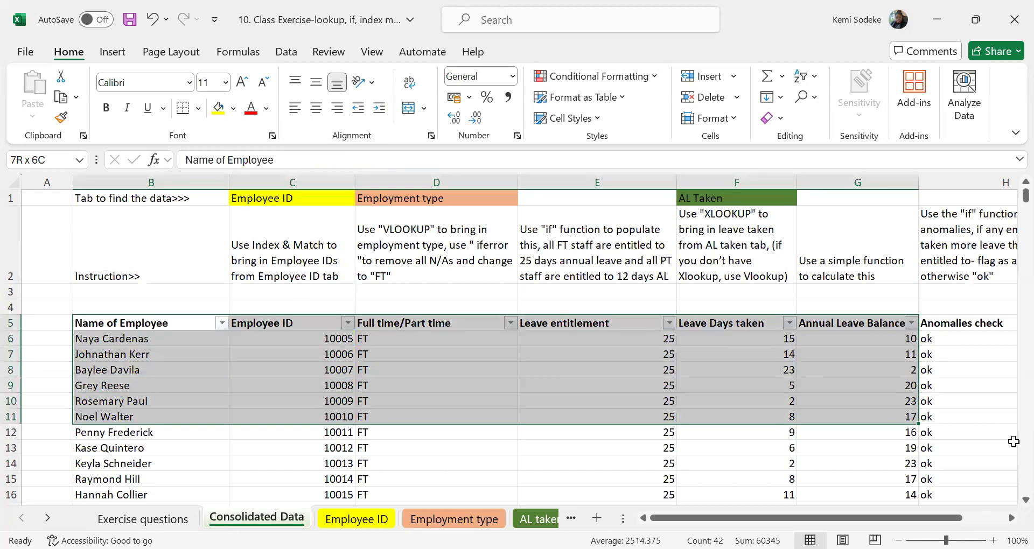
left_click_drag(826, 444, 827, 443)
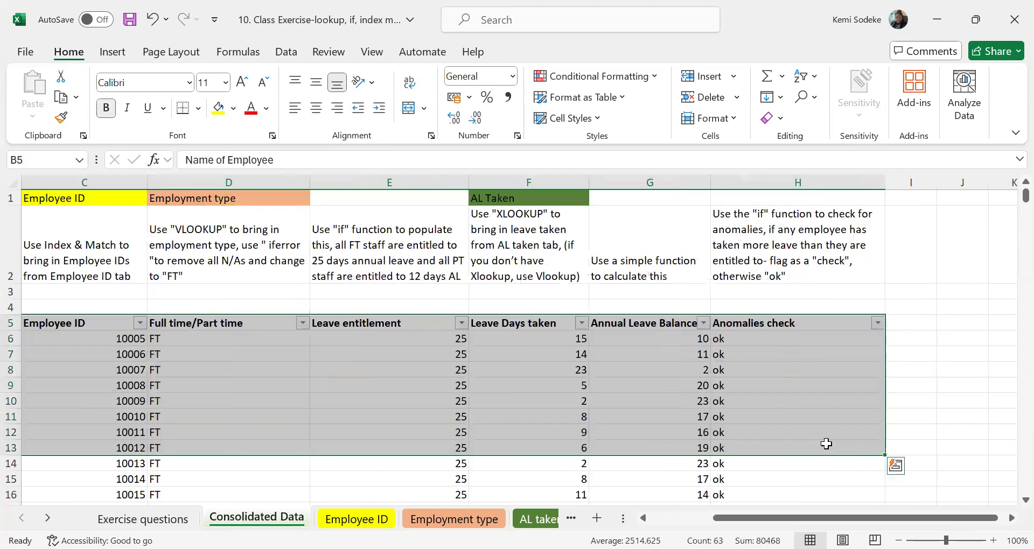
key("ctrl+shift+Right")
key("ctrl+shift+Down")
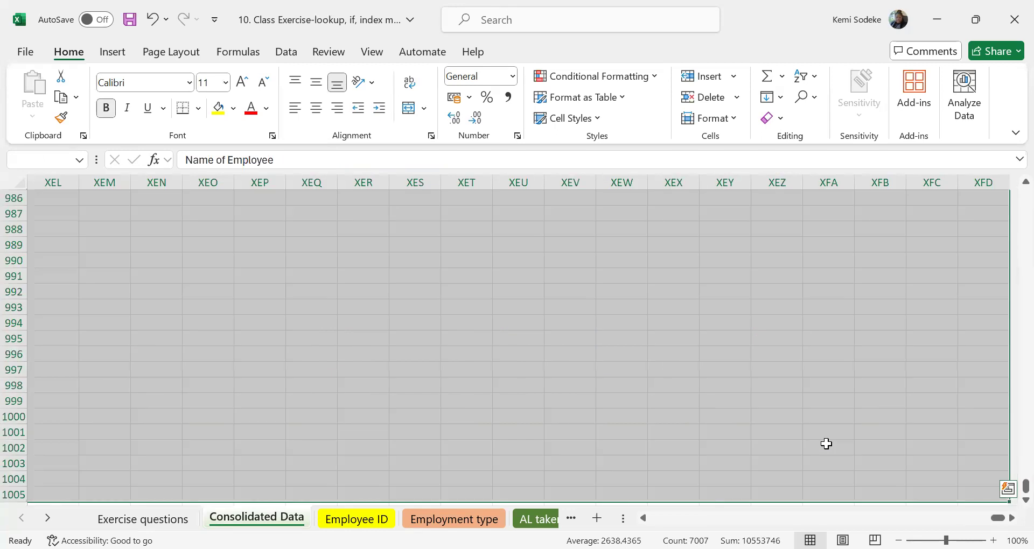
key("ctrl+shift+Left")
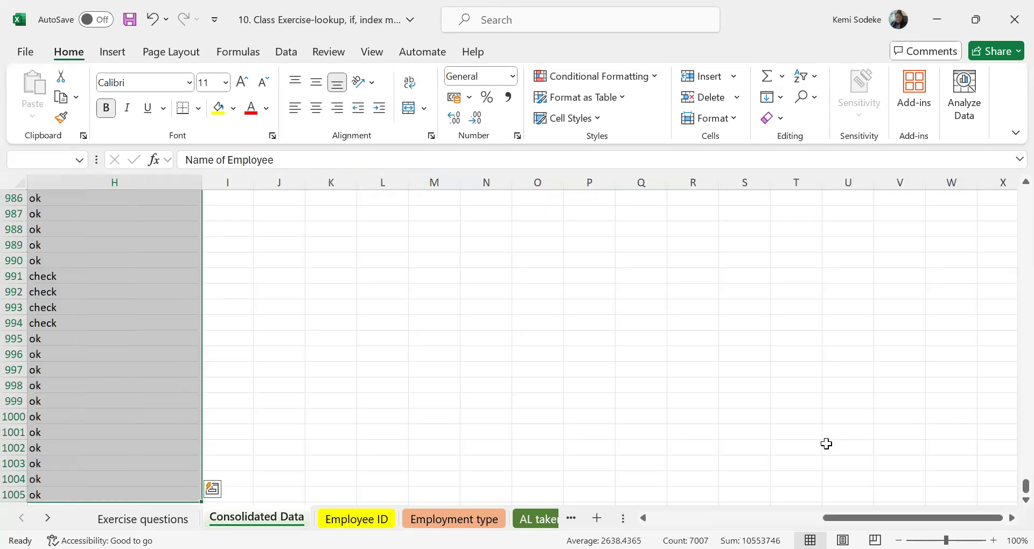
left_click(695, 517)
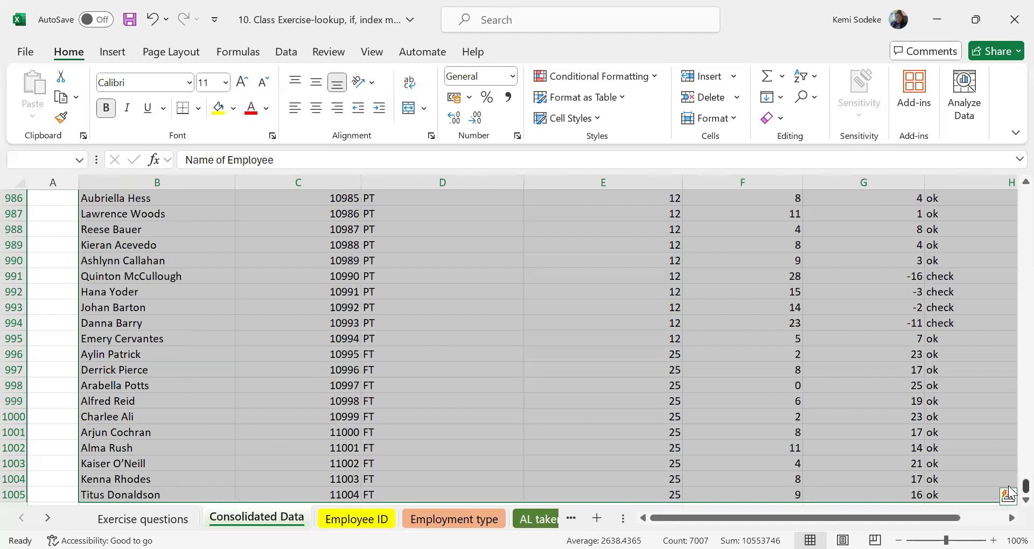
key("ctrl+BackSpace")
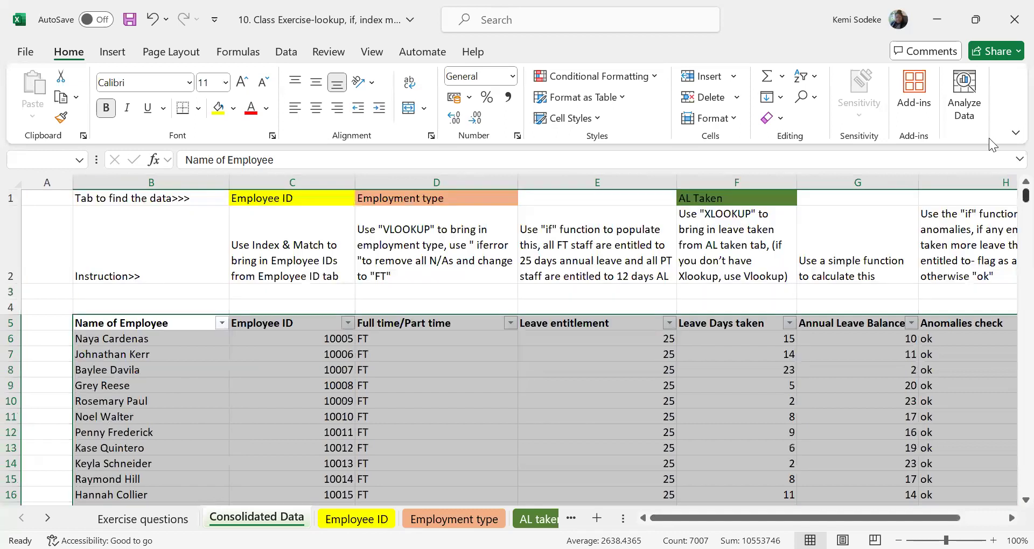
left_click(113, 53)
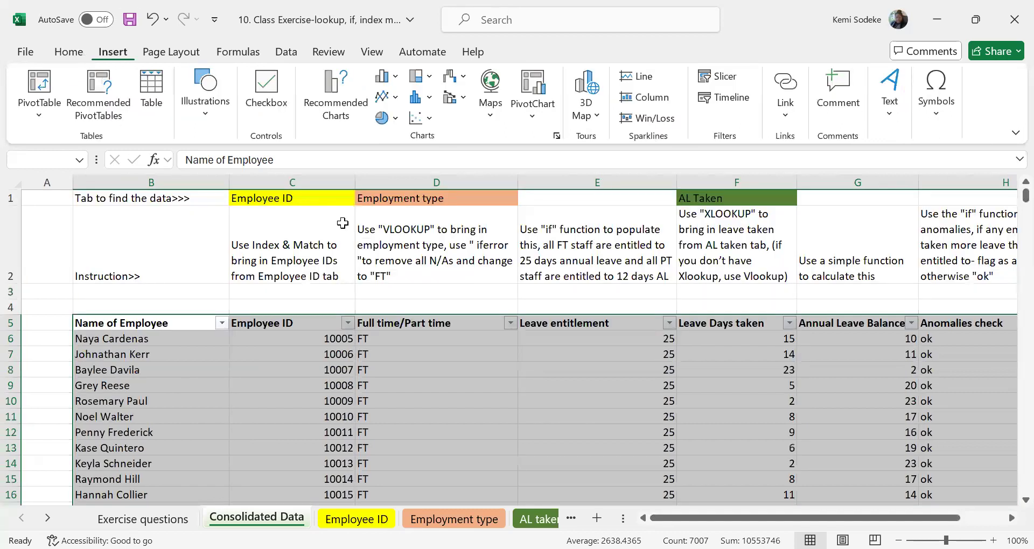
left_click(35, 92)
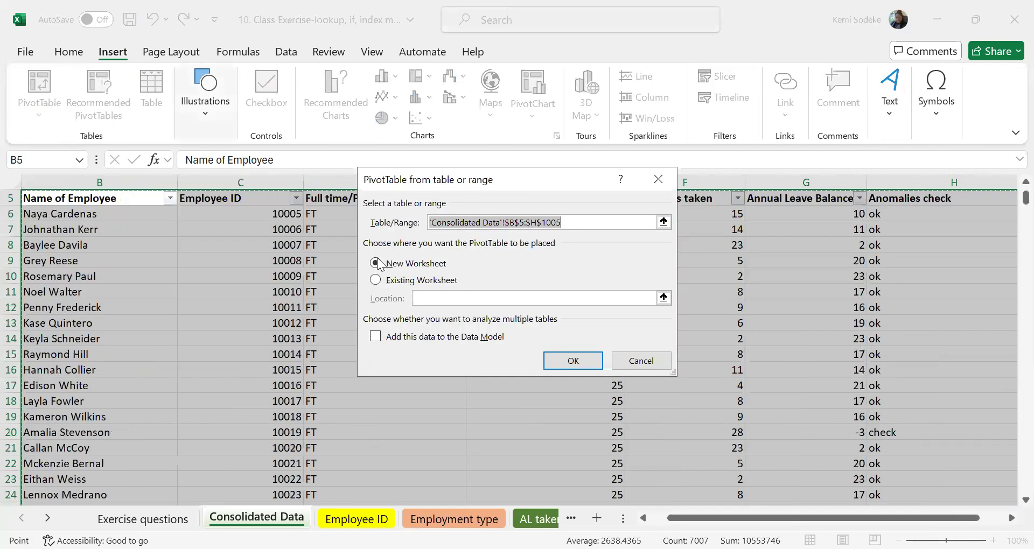
left_click(581, 360)
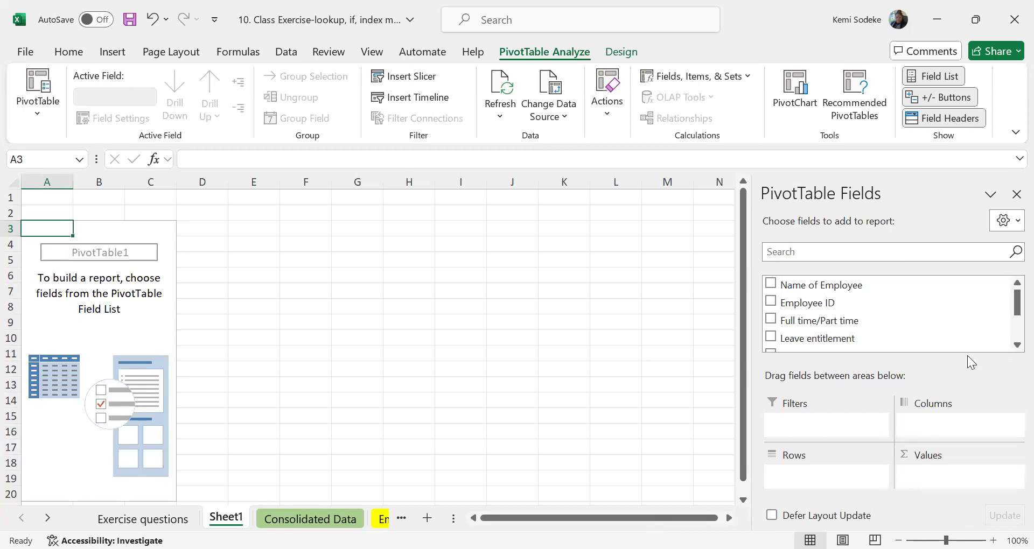
Reread the exercise questions and add the Anomalies check field to the rows of the new PivotTable.
left_click(143, 519)
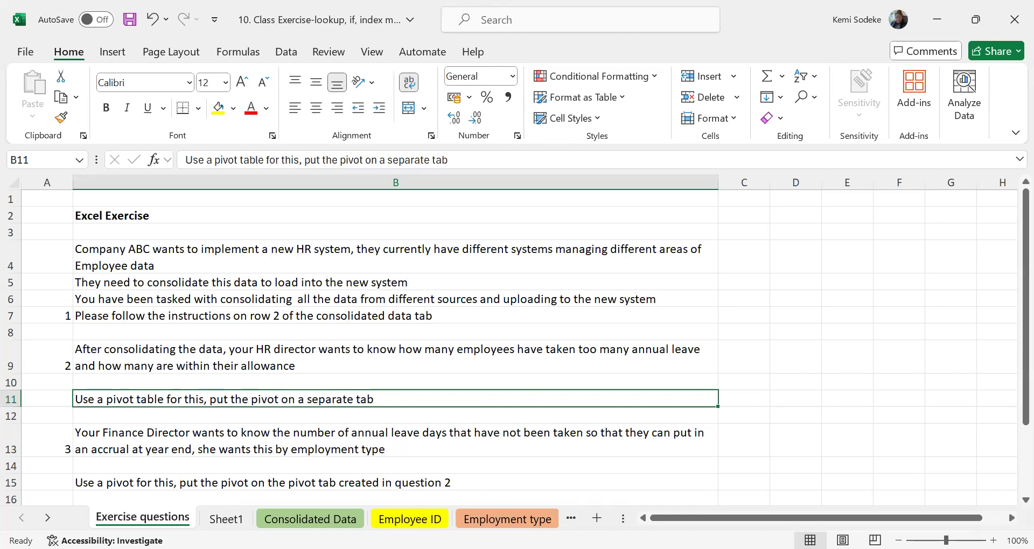
left_click(226, 519)
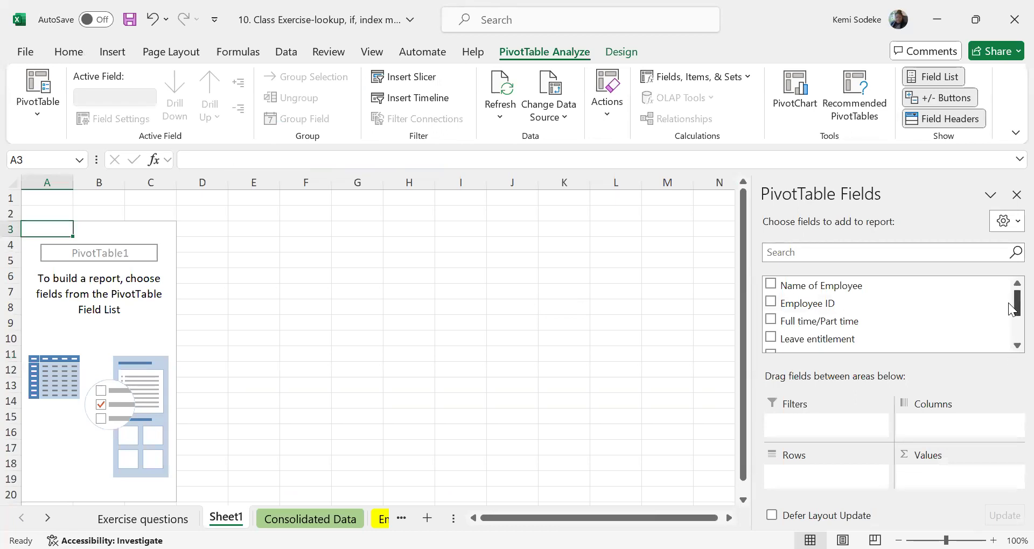
left_click_drag(1011, 309, 1011, 335)
left_click_drag(1011, 326, 1012, 332)
left_click_drag(826, 330, 862, 485)
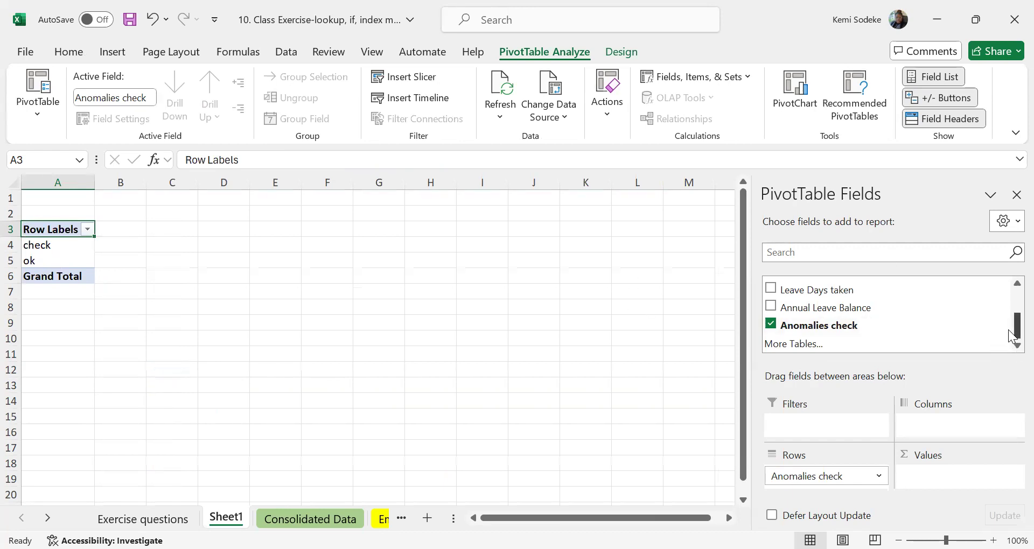
Add Name of Employee to the PivotTable values as a count and inspect the counts for check and ok.
scroll(1010, 324, "up", 1)
scroll(1010, 324, "up", 3)
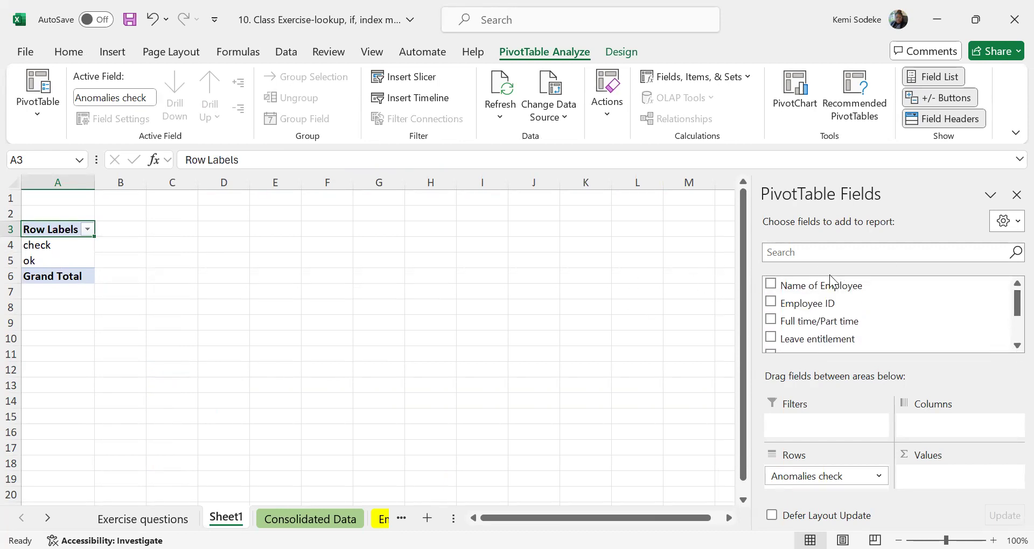
left_click_drag(838, 287, 962, 476)
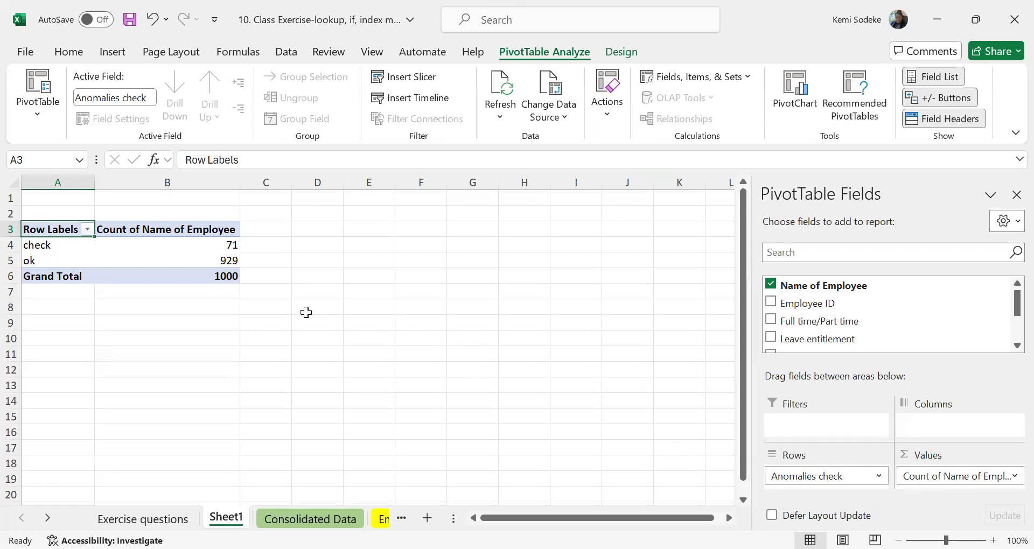
left_click(219, 249)
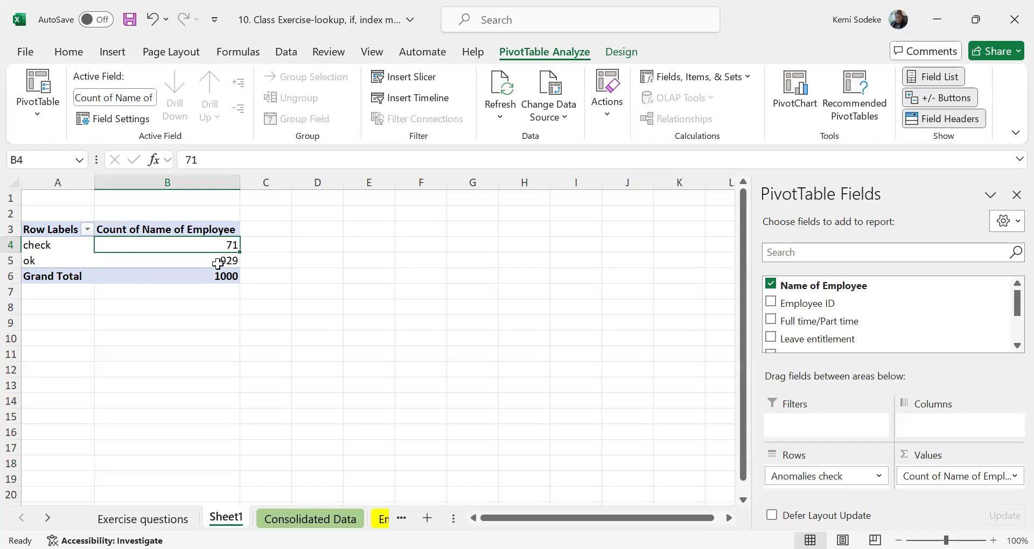
key("Down")
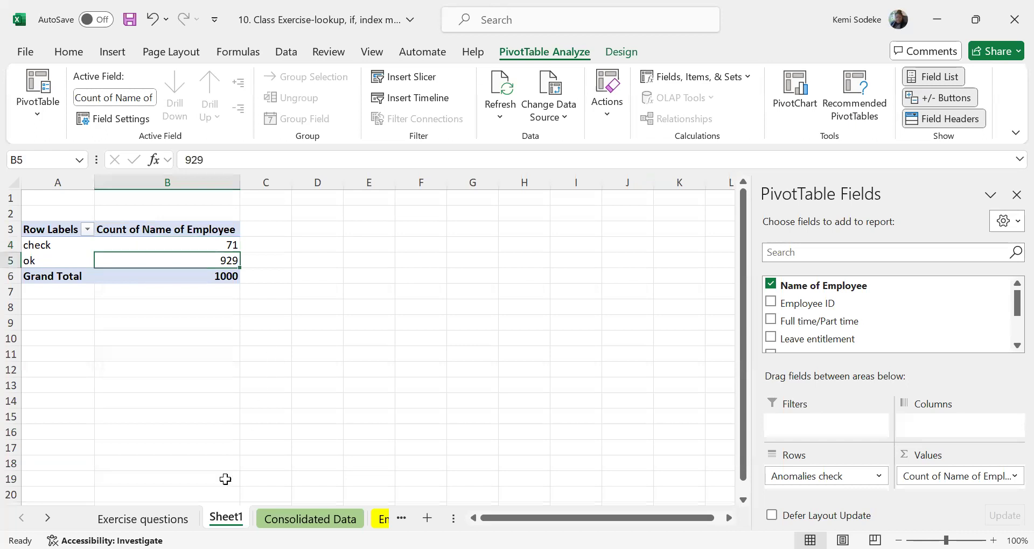
Read question 3 on the Exercise questions sheet about untaken annual leave days by employment type.
left_click(143, 518)
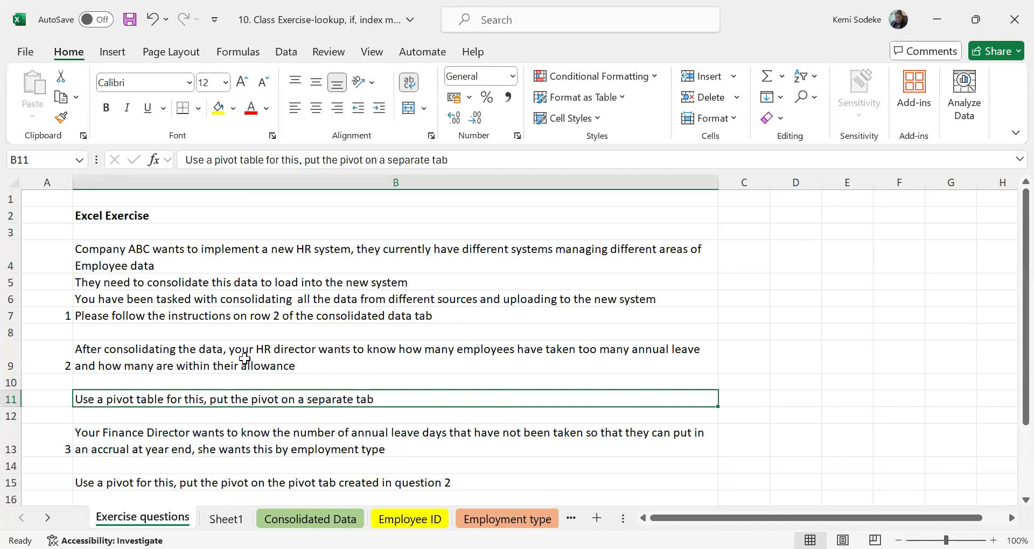
scroll(330, 370, "down", 1)
left_click(227, 316)
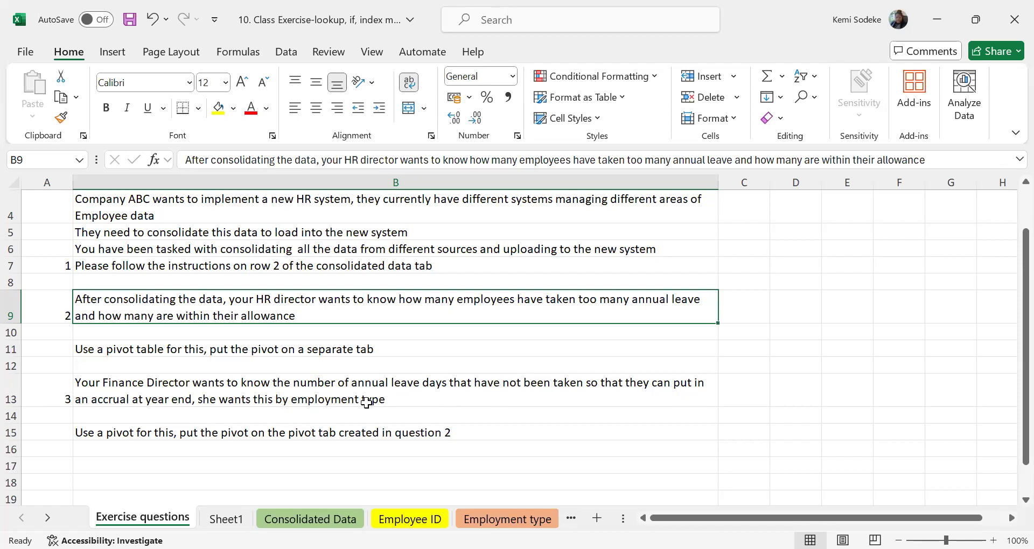
left_click(328, 402)
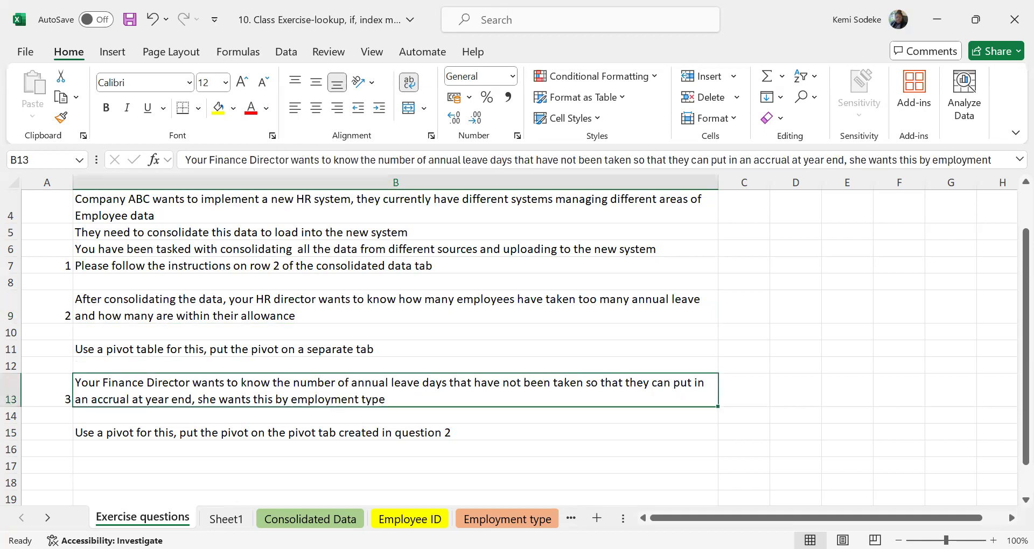
Copy the PivotTable range A2:B6 on Sheet1 to cell E2 and widen the copy's columns.
left_click(226, 519)
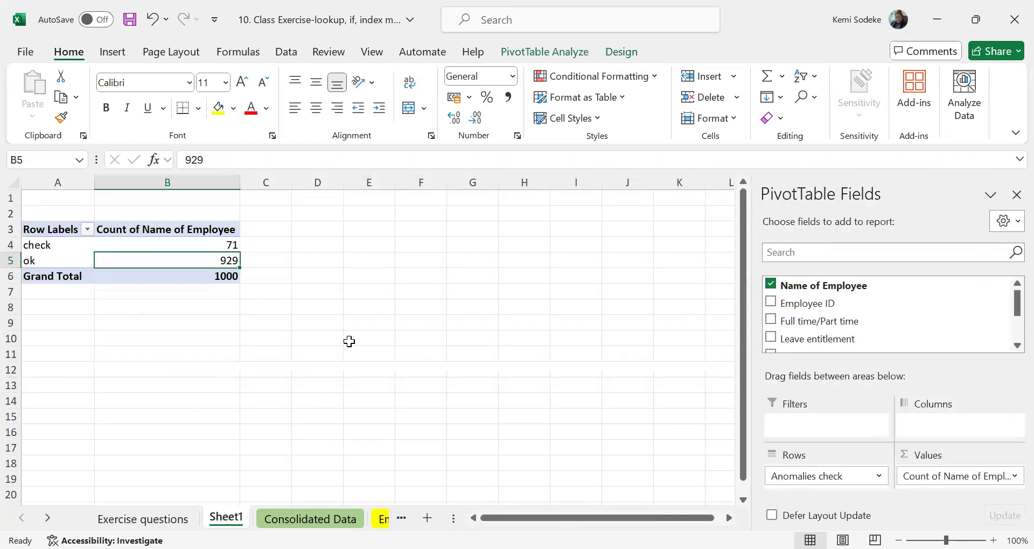
left_click(1015, 195)
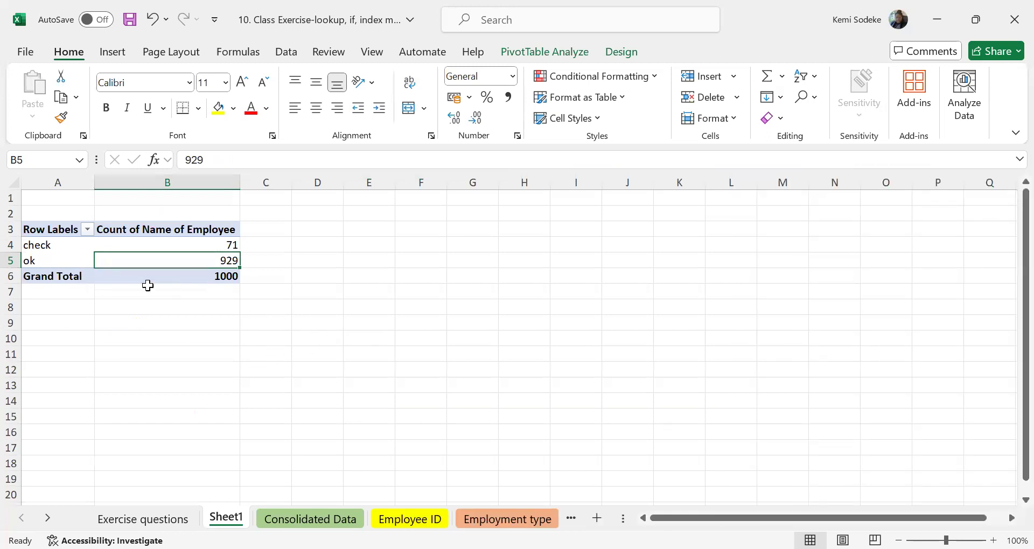
left_click_drag(37, 213, 186, 274)
right_click(145, 214)
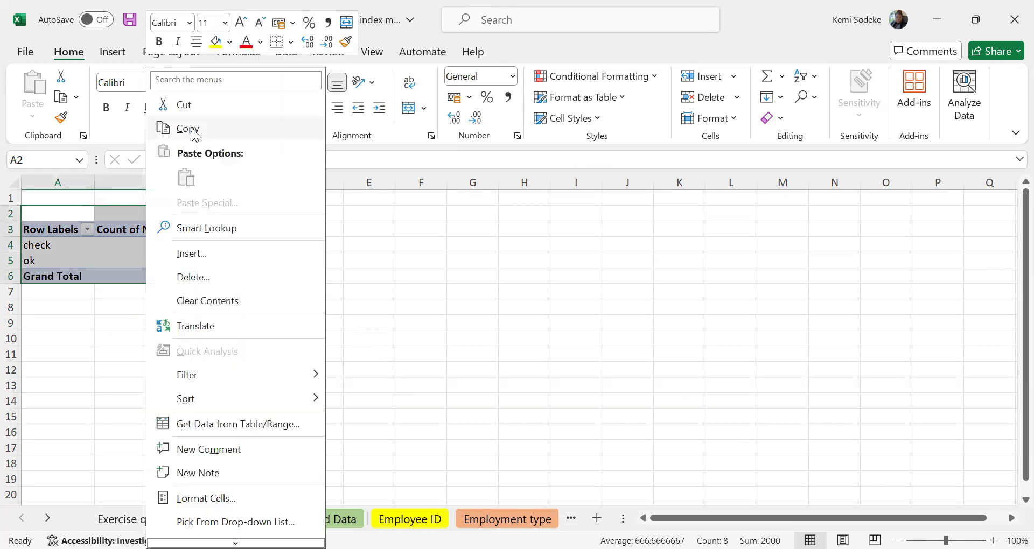
key("ctrl+c")
left_click(381, 212)
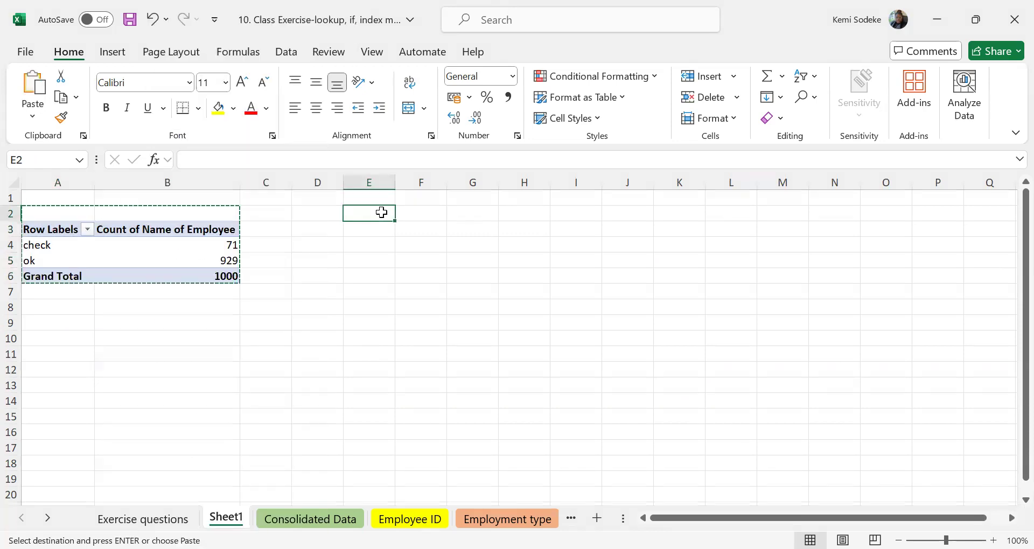
key("ctrl+v")
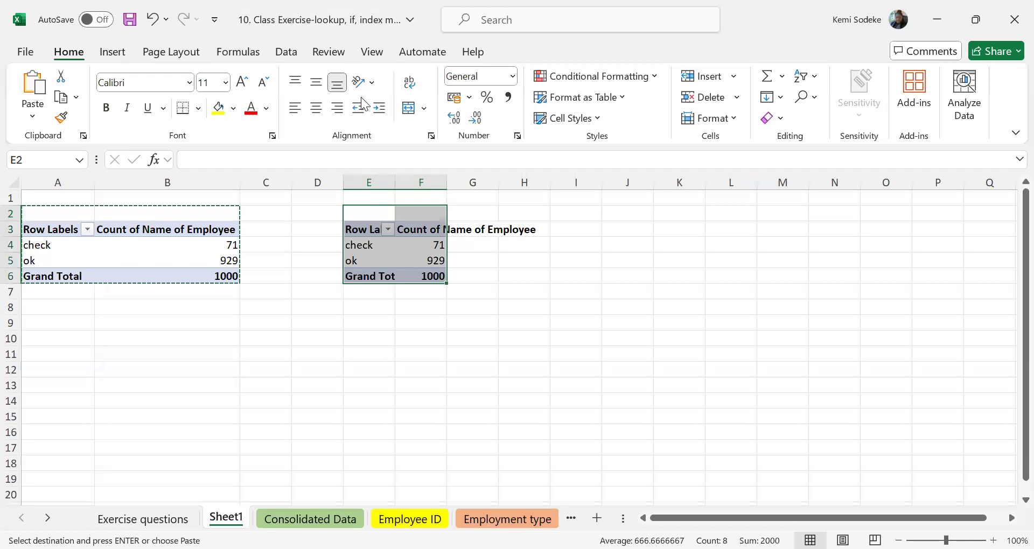
double_click(473, 180)
Replace Anomalies check with Full time/Part time in the rows of the copied PivotTable.
left_click(399, 243)
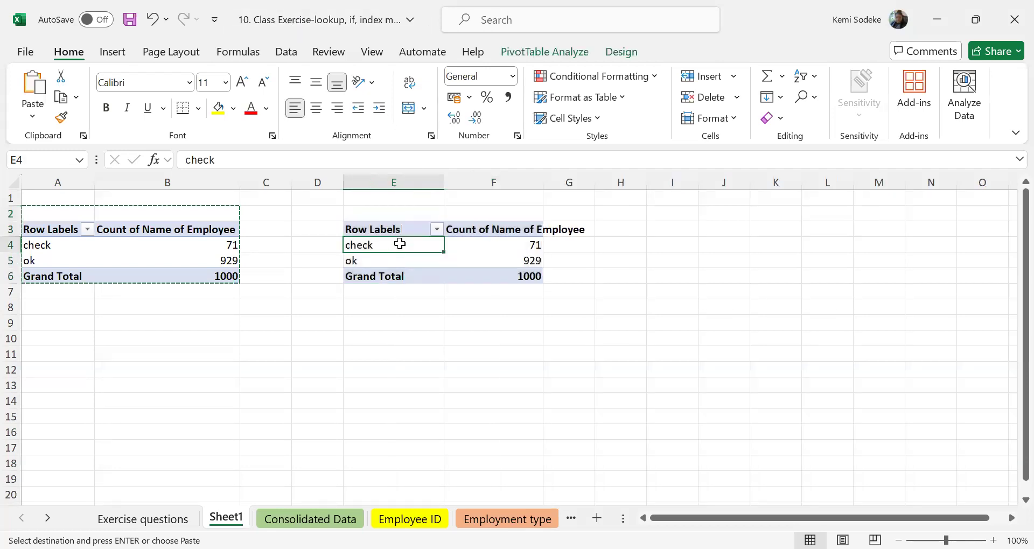
left_click(554, 56)
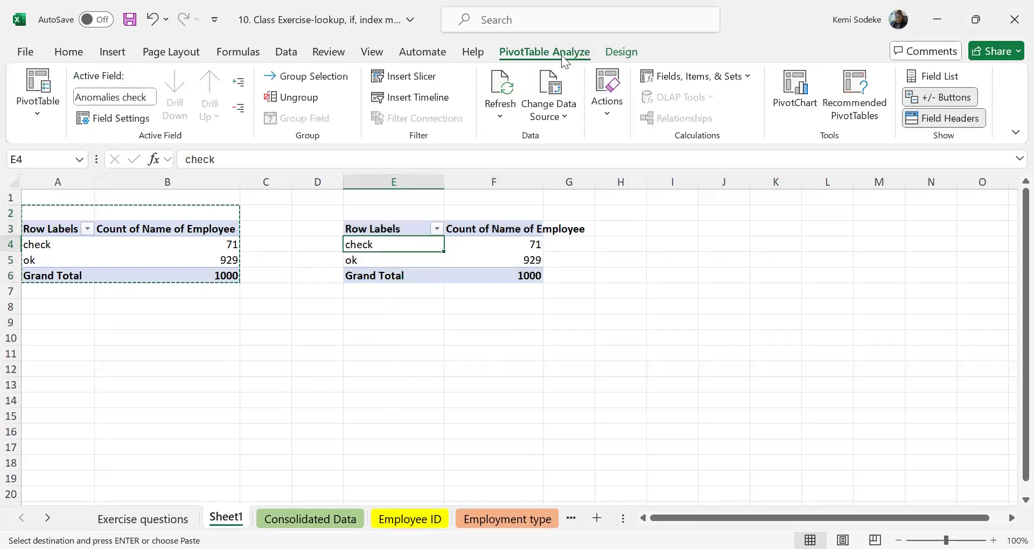
left_click(926, 77)
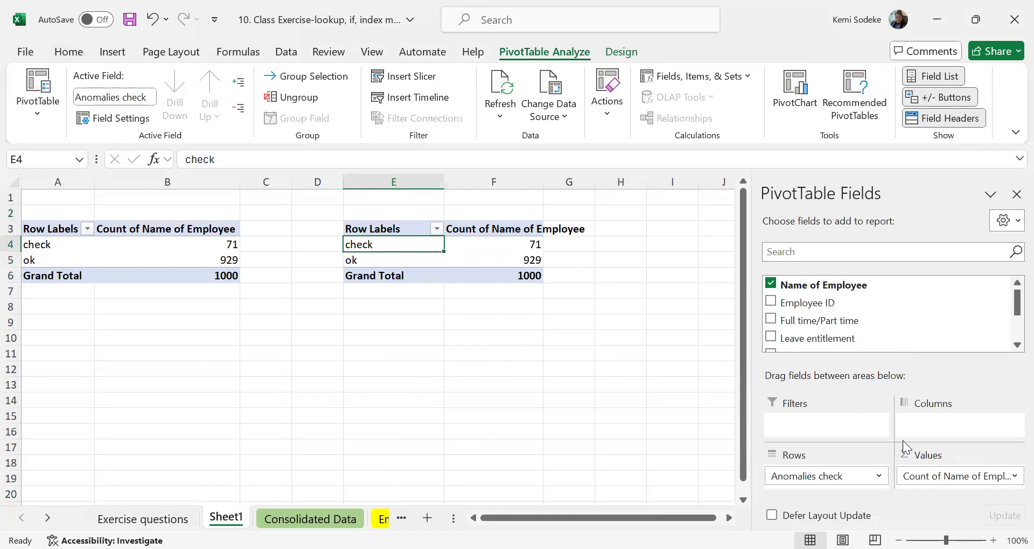
scroll(1005, 313, "down", 2)
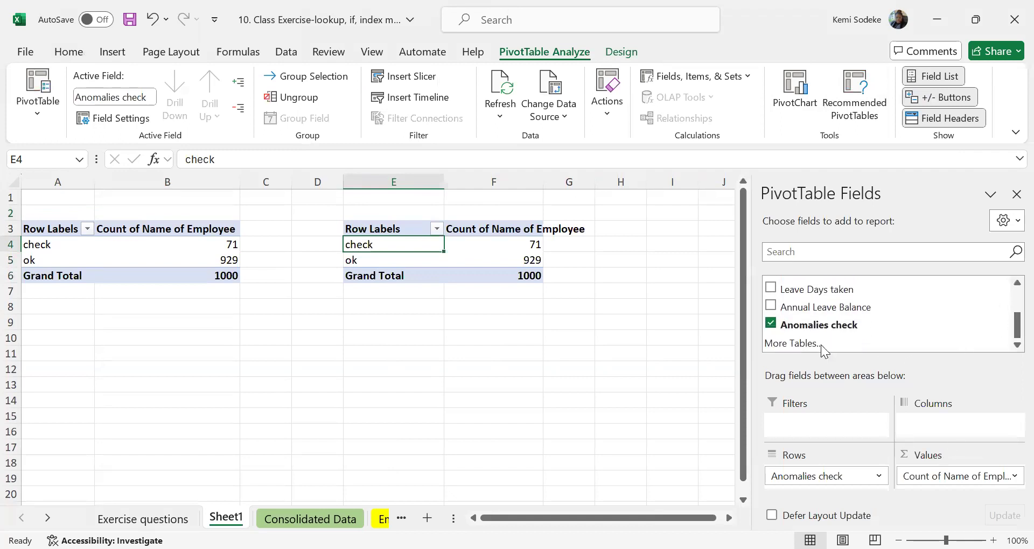
left_click(770, 324)
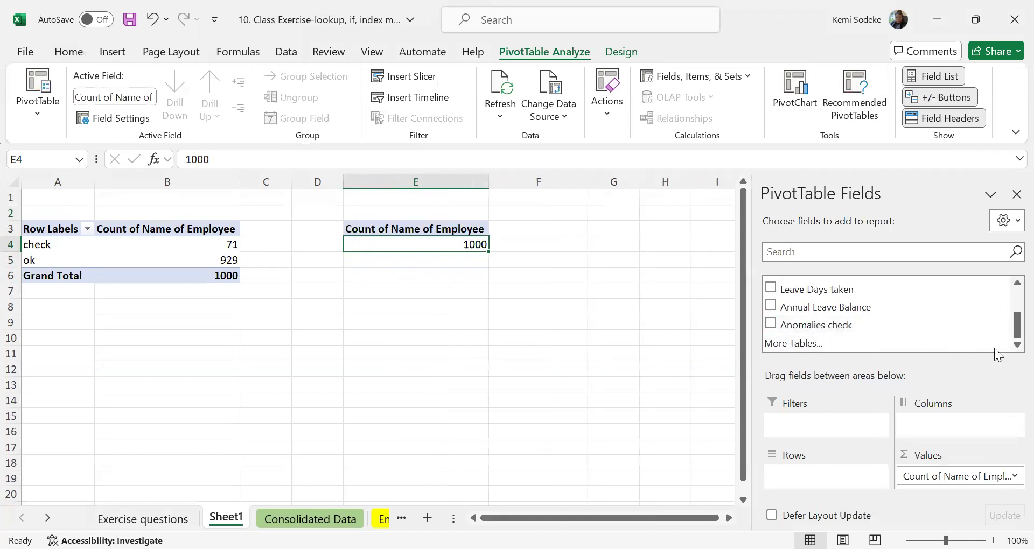
scroll(1009, 331, "up", 2)
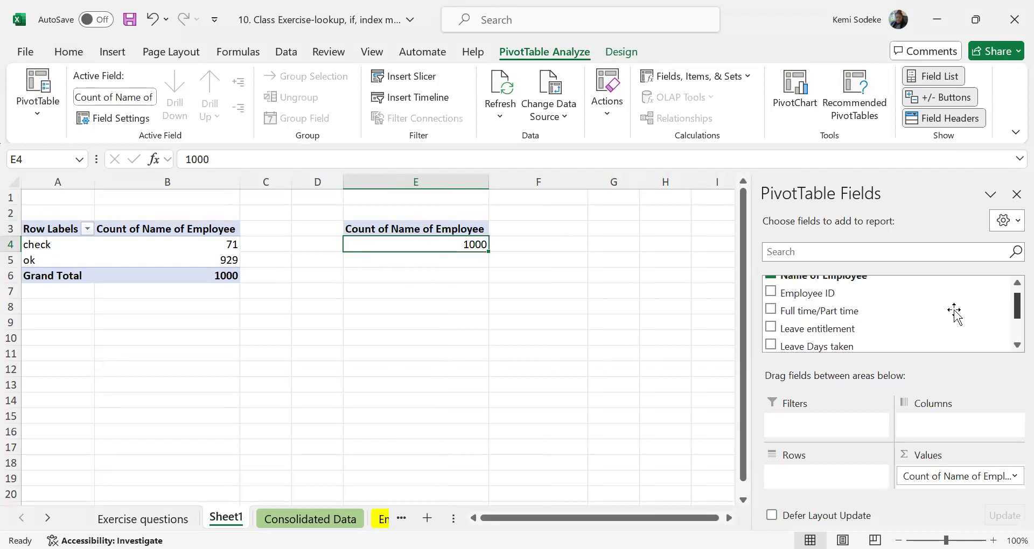
left_click_drag(854, 310, 851, 491)
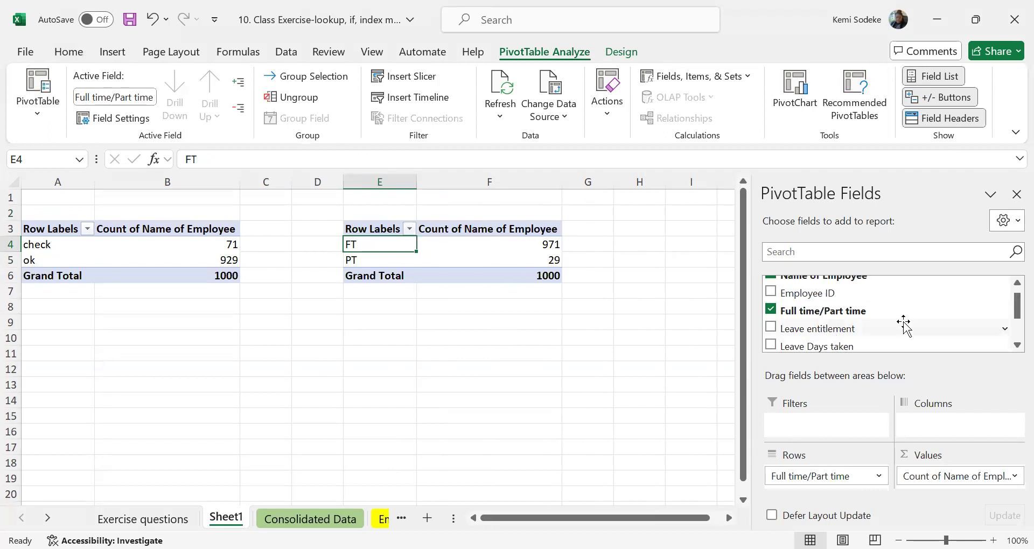
Remove the Name of Employee count from the copied PivotTable's values.
scroll(1011, 335, "down", 2)
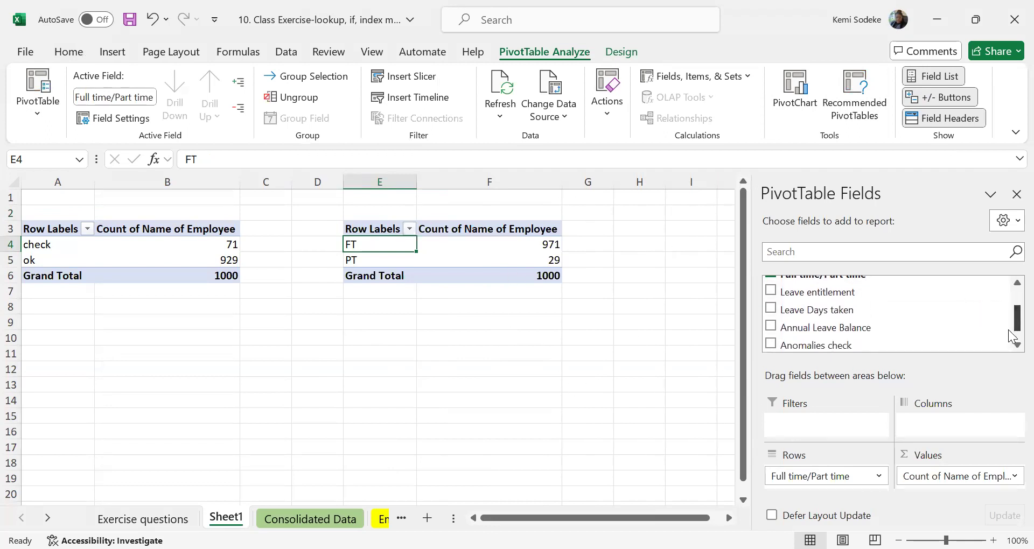
scroll(1012, 333, "up", 3)
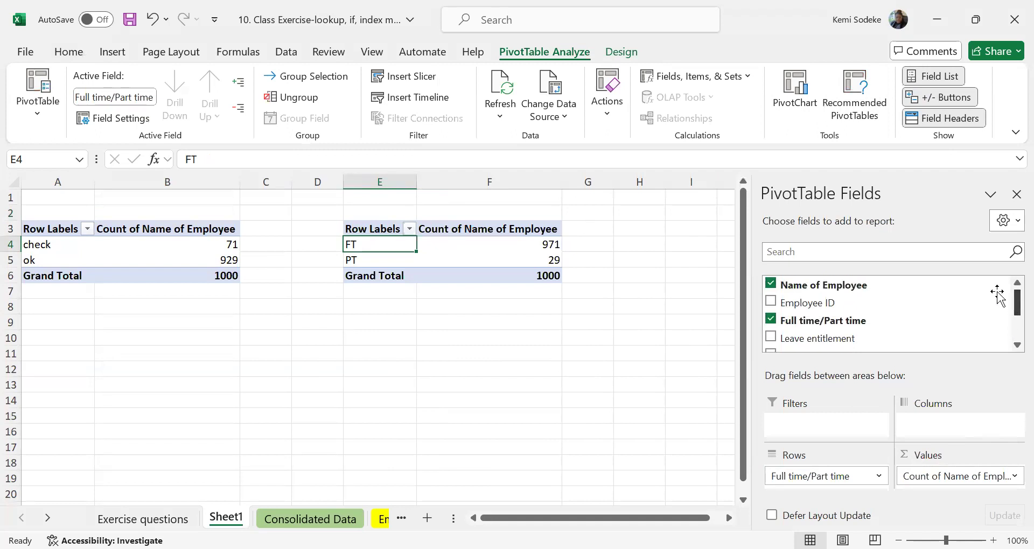
left_click(771, 284)
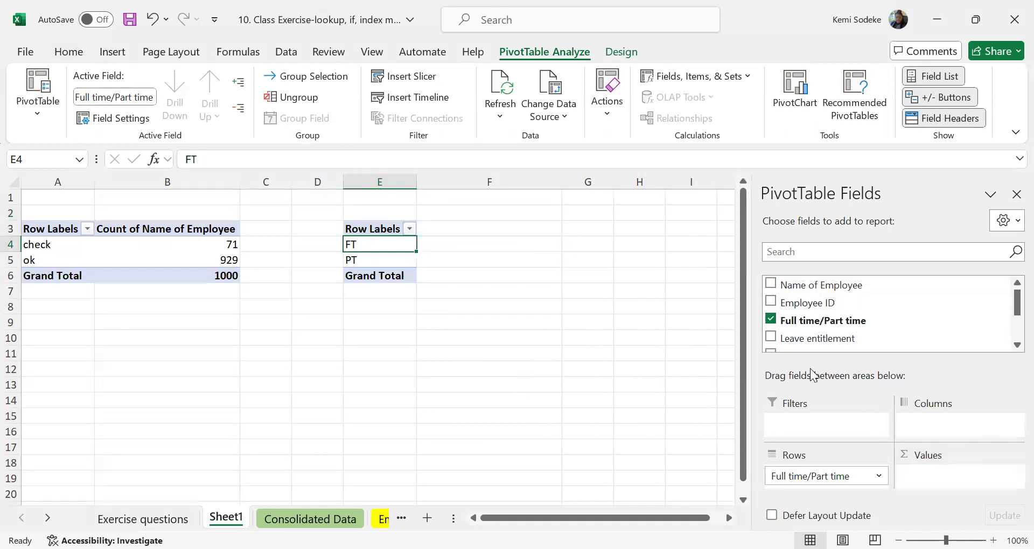
Add Anomalies check as a report filter on the copied PivotTable and exclude the check item, keeping only ok.
left_click_drag(1011, 308, 1011, 326)
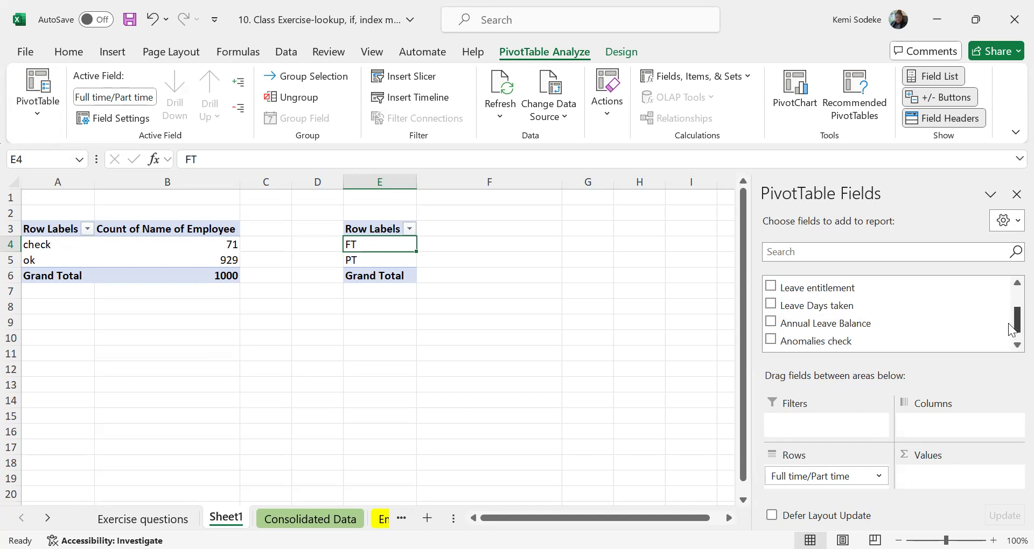
left_click_drag(1010, 323, 1008, 339)
mouse_move(842, 326)
left_mouse_down()
mouse_move(819, 418)
mouse_move(843, 423)
left_mouse_up()
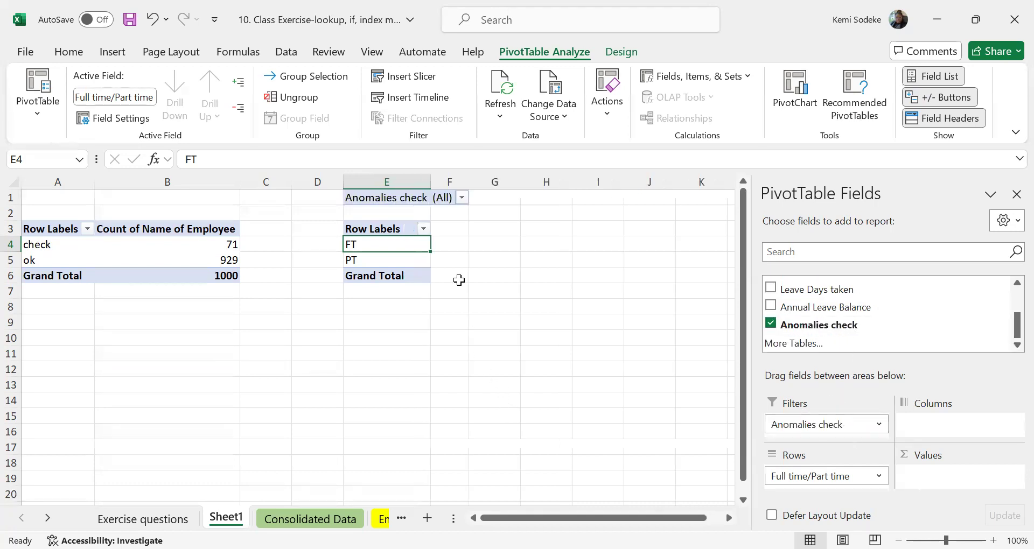
left_click(462, 197)
left_click(283, 378)
left_click(294, 252)
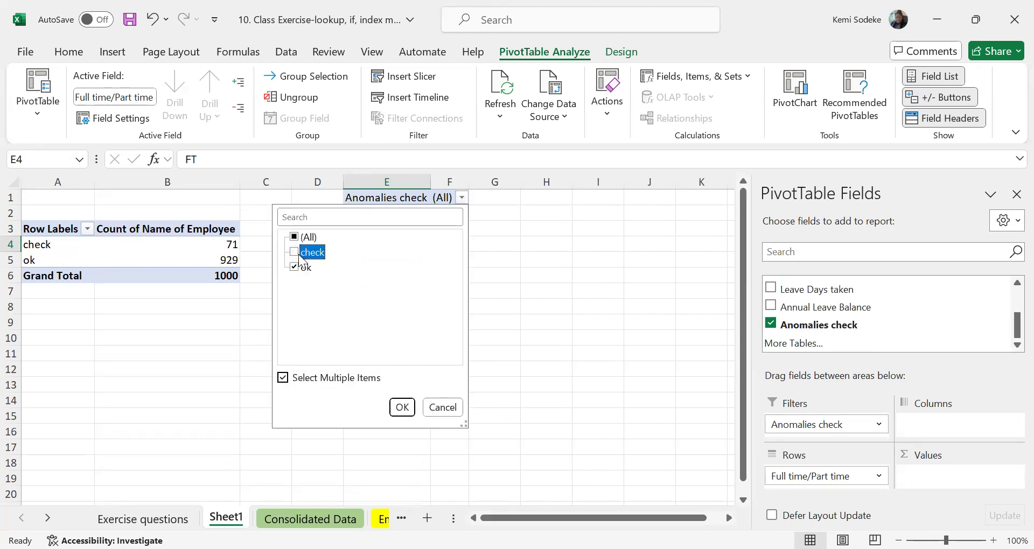
left_click(402, 407)
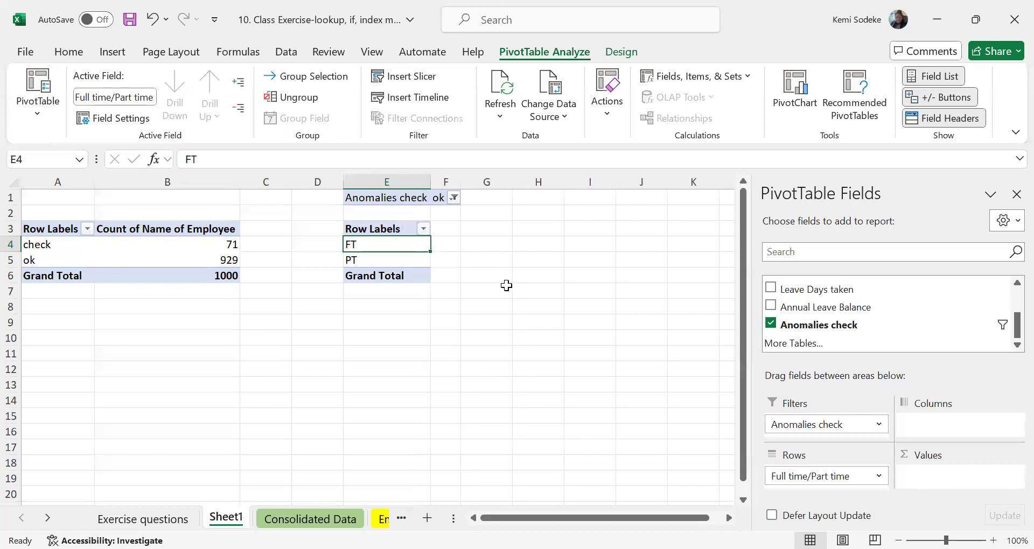
Widen column F and add Annual Leave Balance as a sum to the full-time/part-time PivotTable's values.
left_click(453, 244)
left_click_drag(458, 185, 503, 185)
left_click(398, 245)
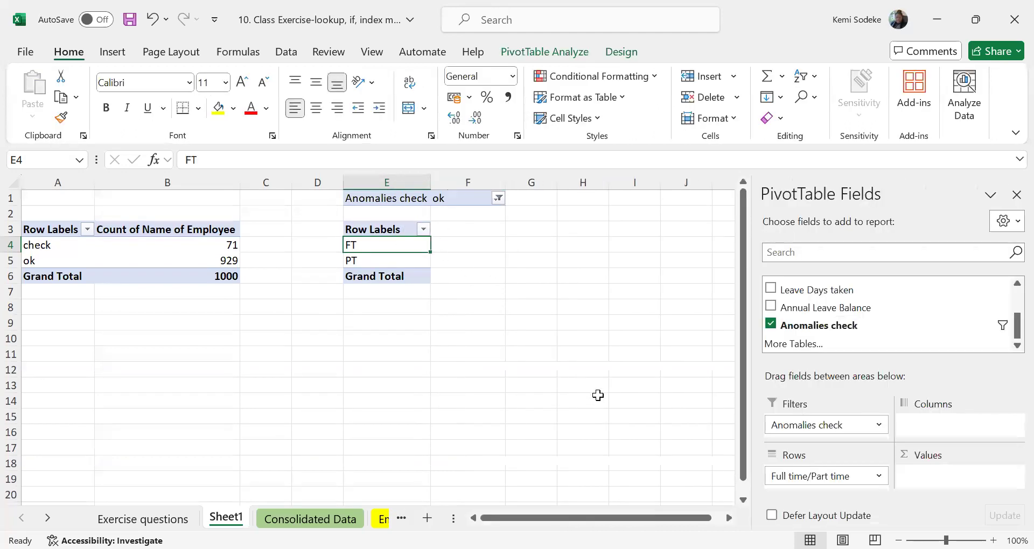
left_click_drag(844, 312, 947, 477)
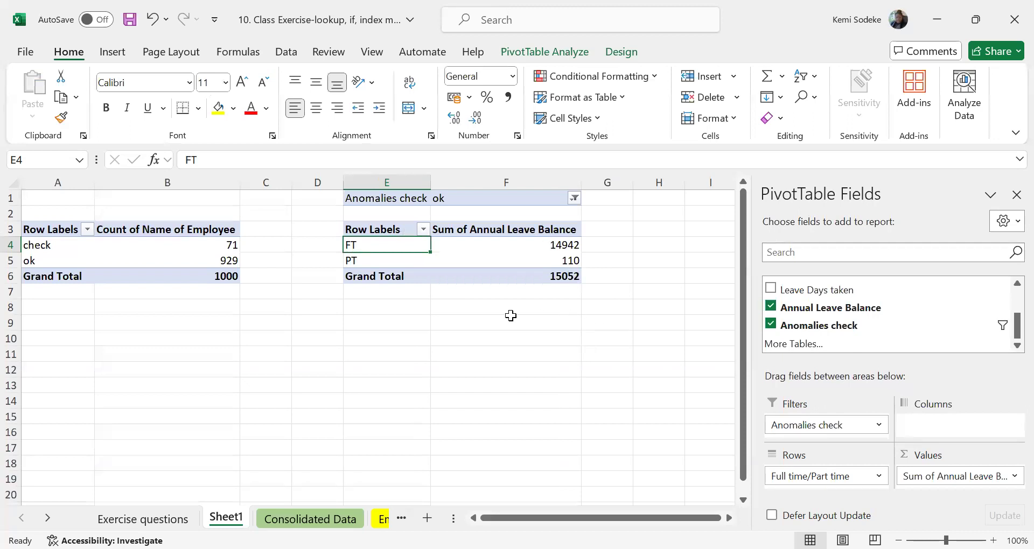
Review the FT and PT annual leave balance sums and compare them with question 3 on the Exercise questions sheet.
left_click(567, 243)
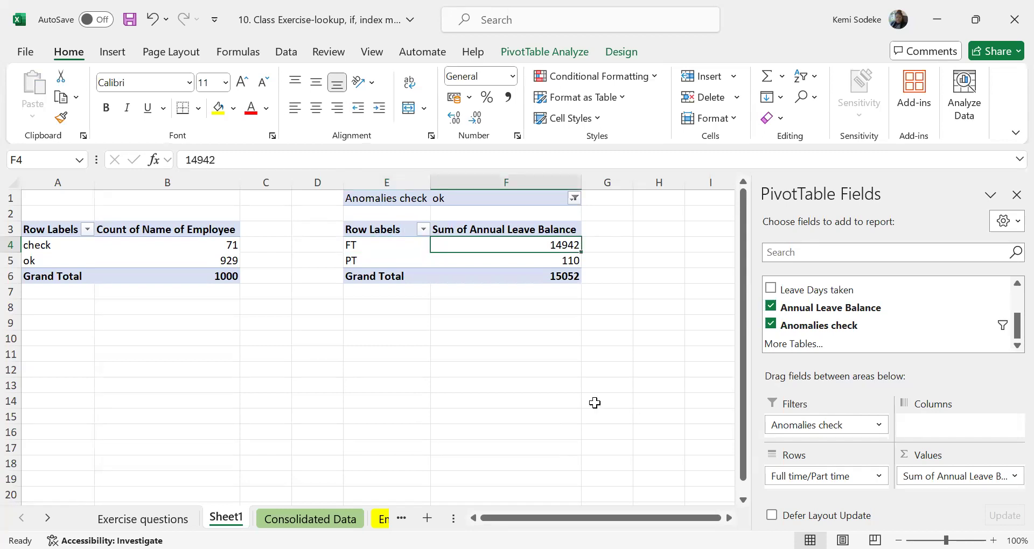
left_click(567, 261)
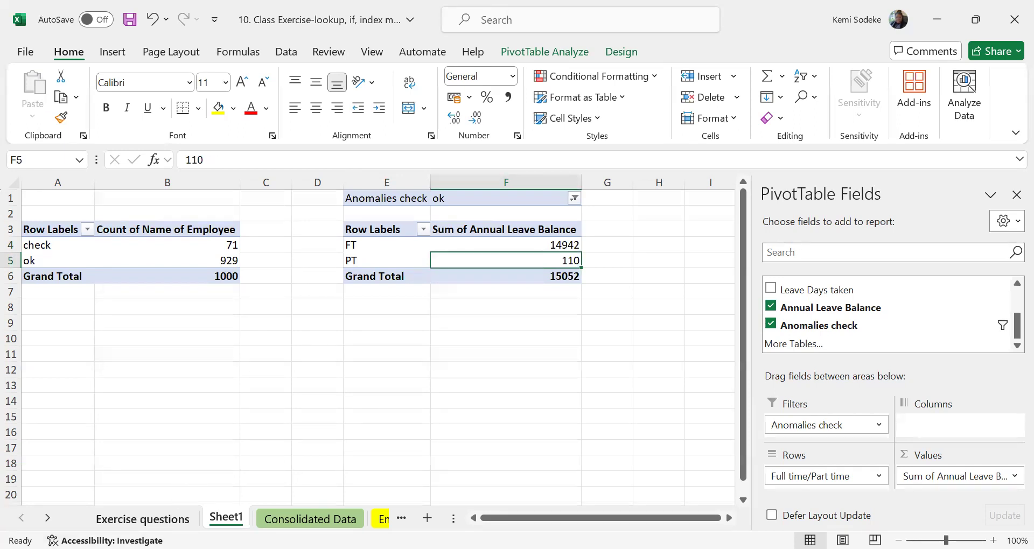
left_click(136, 514)
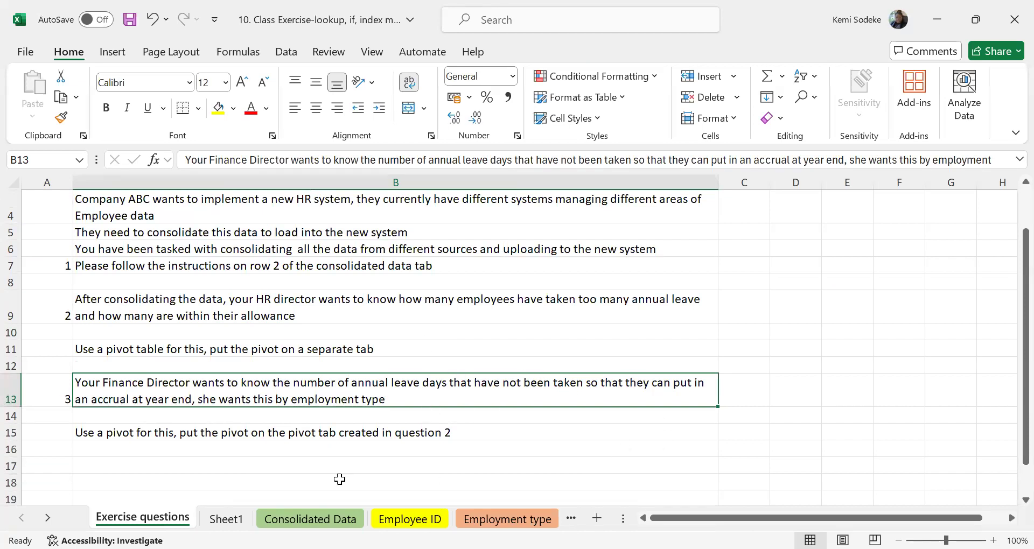
left_click(226, 518)
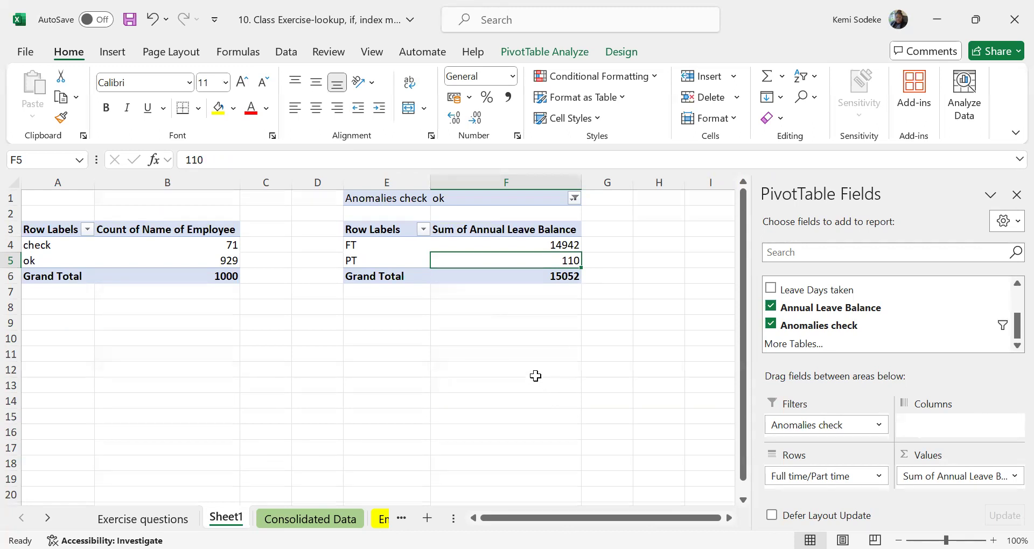
left_click(121, 384)
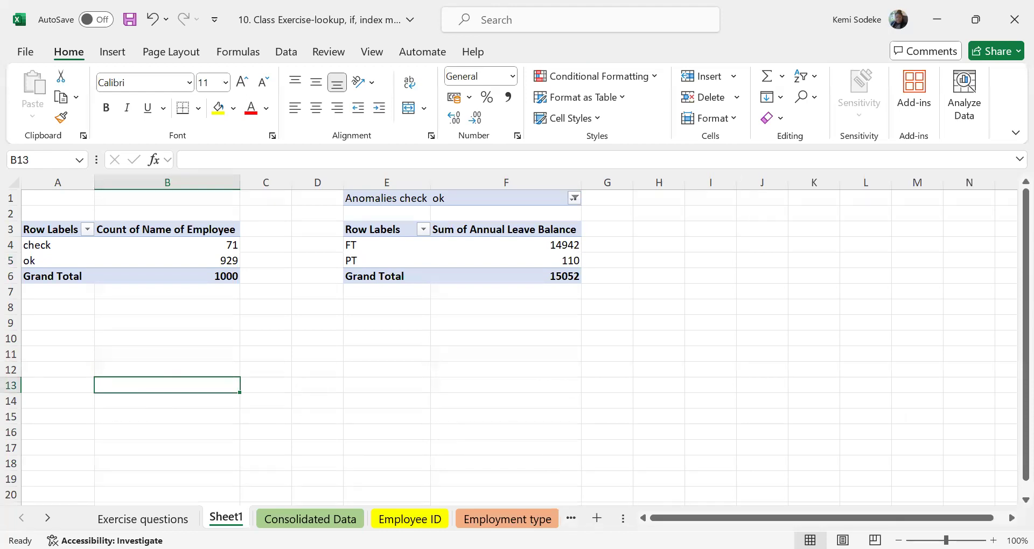
left_click(535, 375)
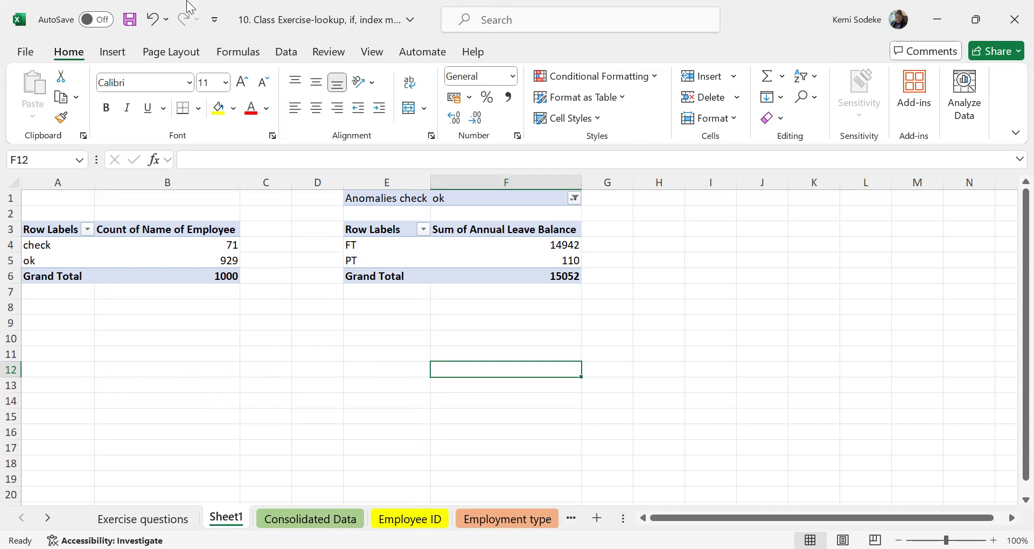
left_click_drag(401, 261, 401, 249)
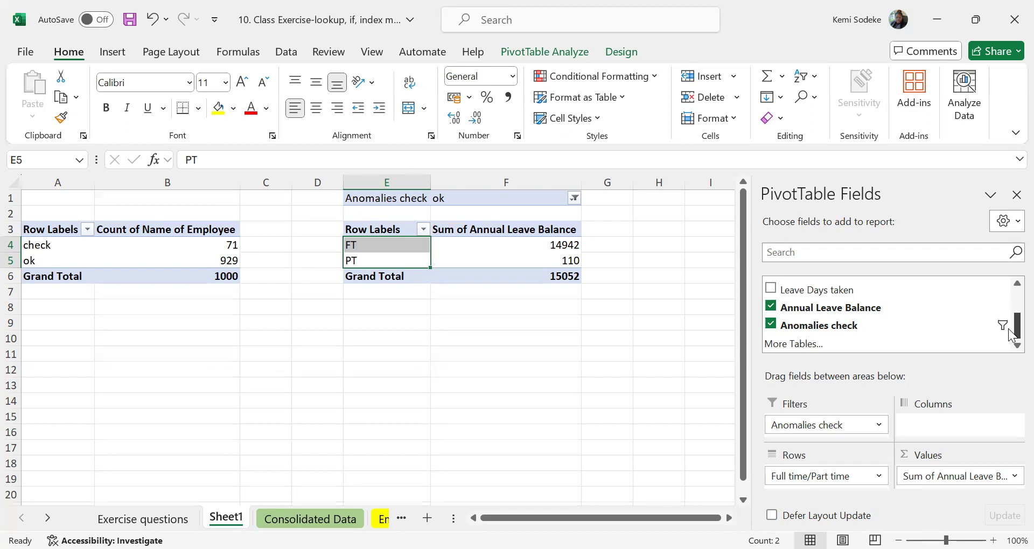
left_click(377, 326)
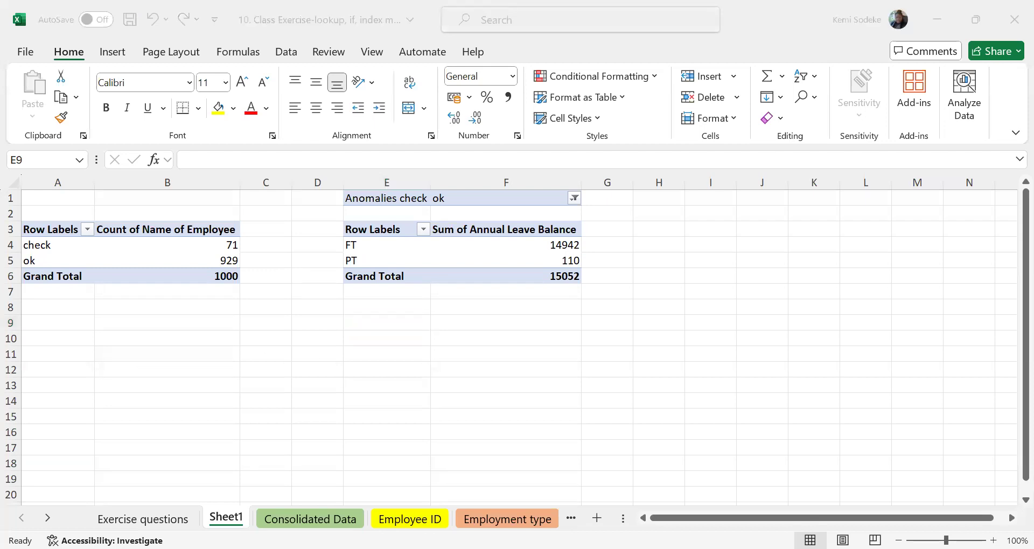
left_click(246, 416)
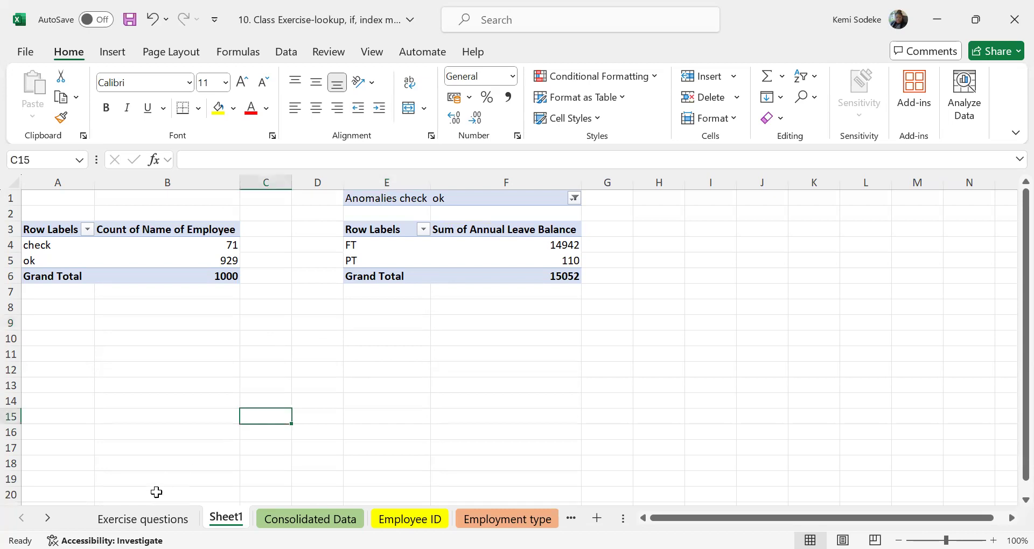
left_click(139, 340)
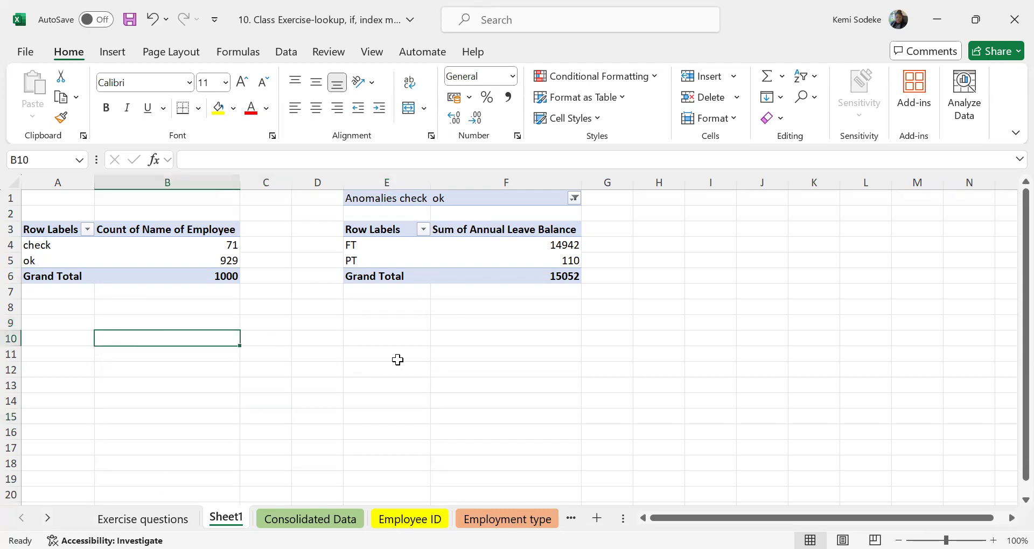
left_click(318, 387)
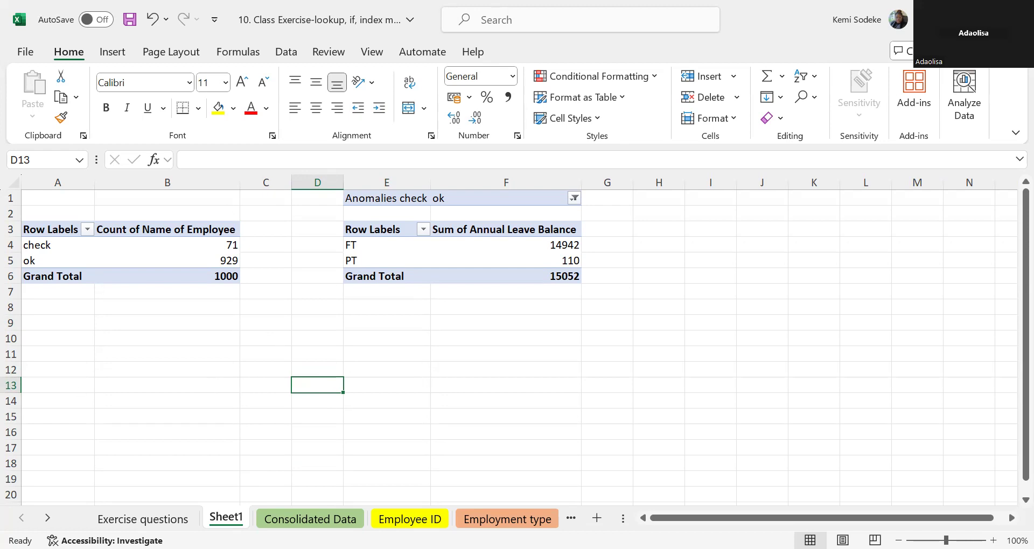
left_click(203, 374)
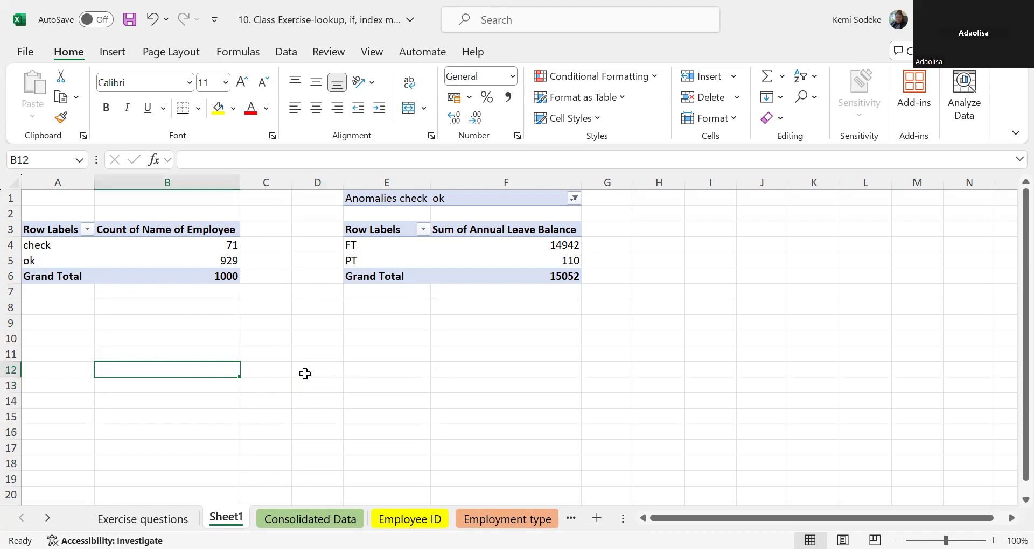
left_click(264, 364)
left_click(195, 368)
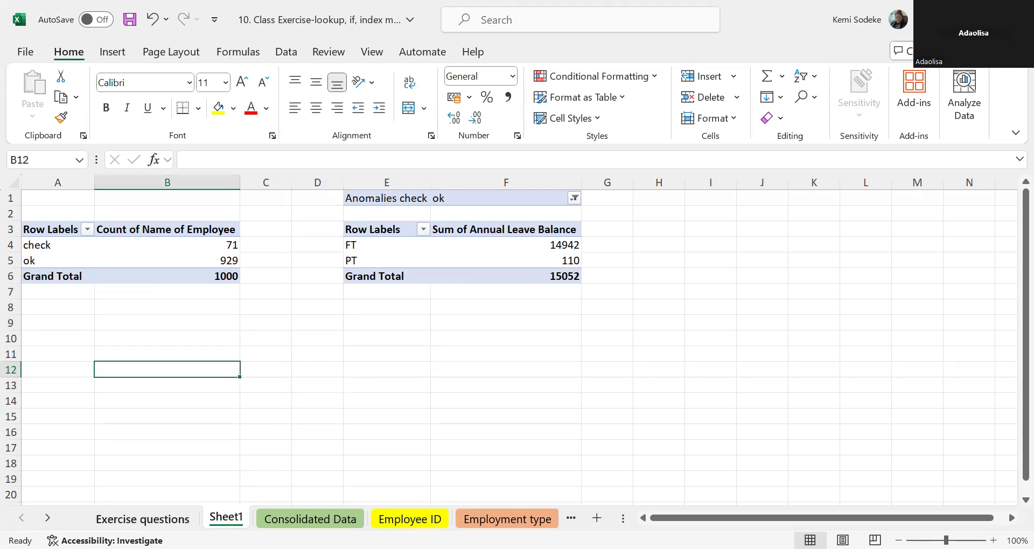
Check the pivot instructions on the Exercise questions sheet against the two PivotTables on Sheet1.
left_click(142, 519)
left_click(161, 466)
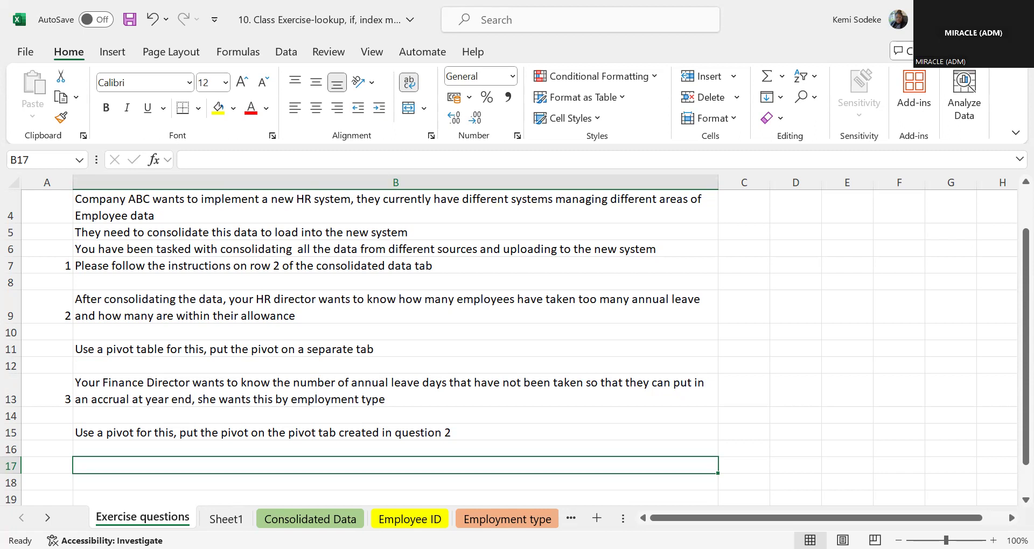
left_click(639, 430)
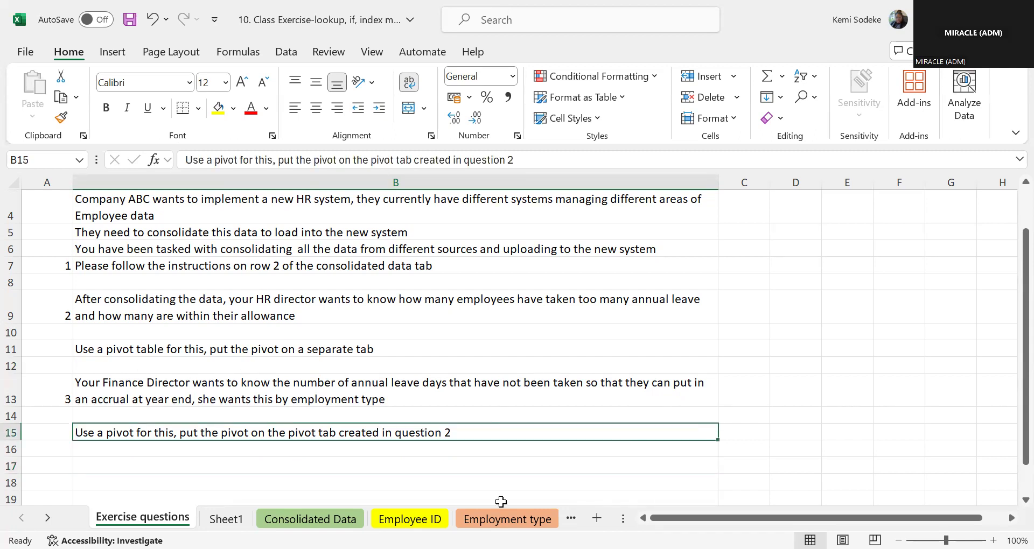
left_click(791, 432)
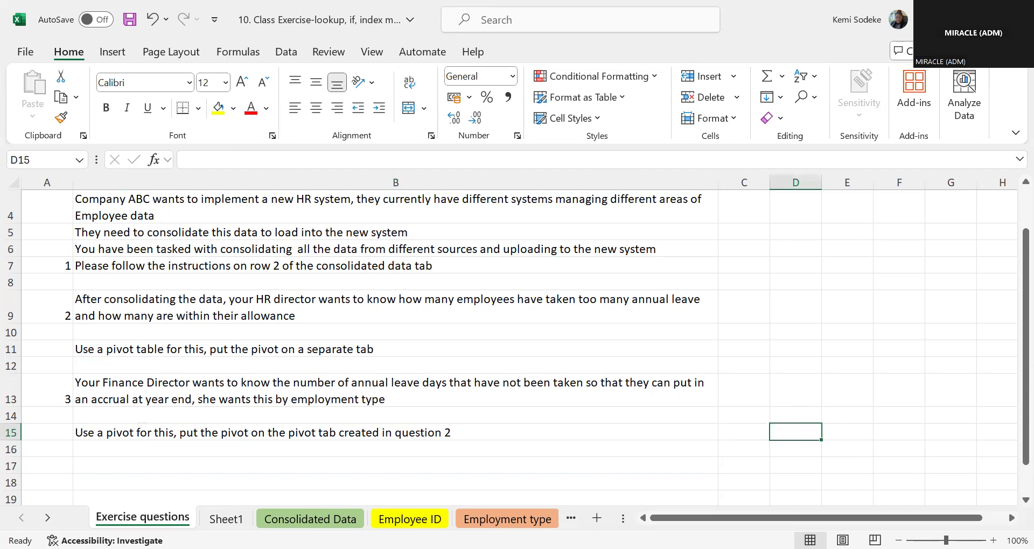
left_click(195, 466)
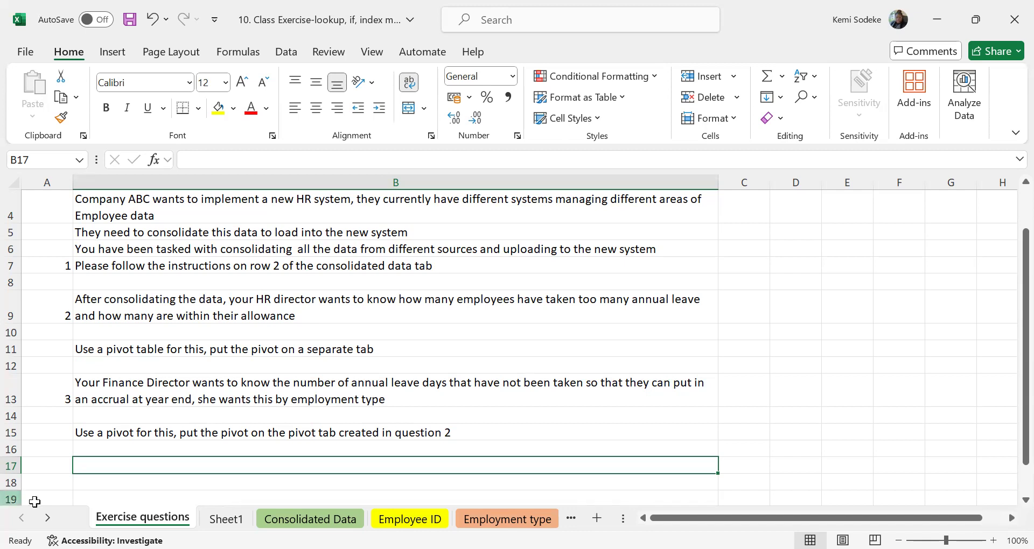
left_click(226, 518)
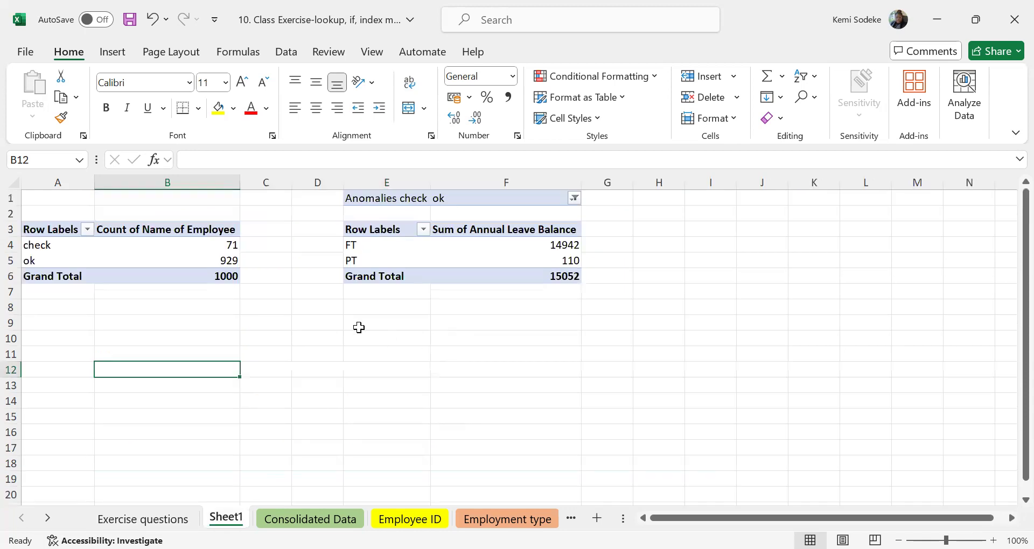
left_click(231, 246)
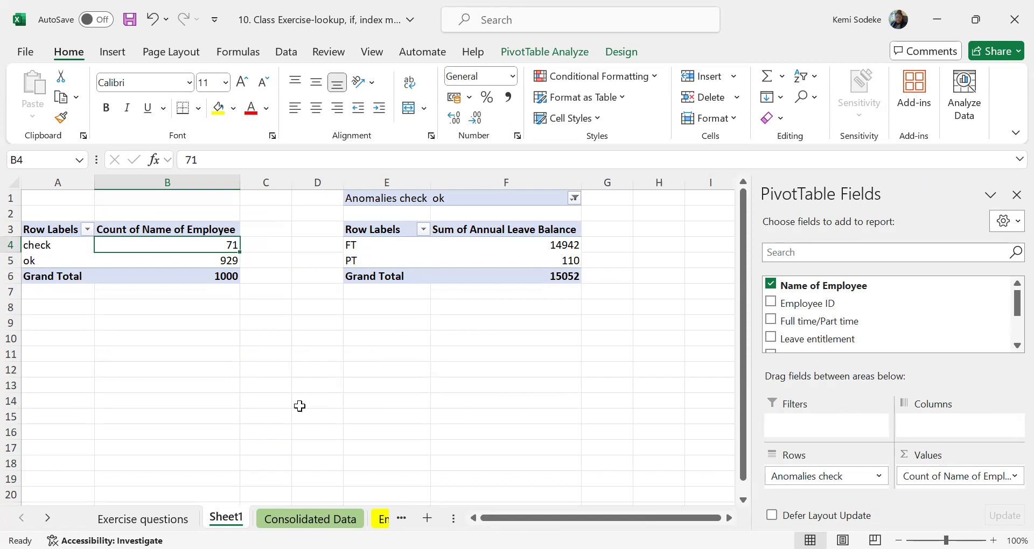
left_click(369, 356)
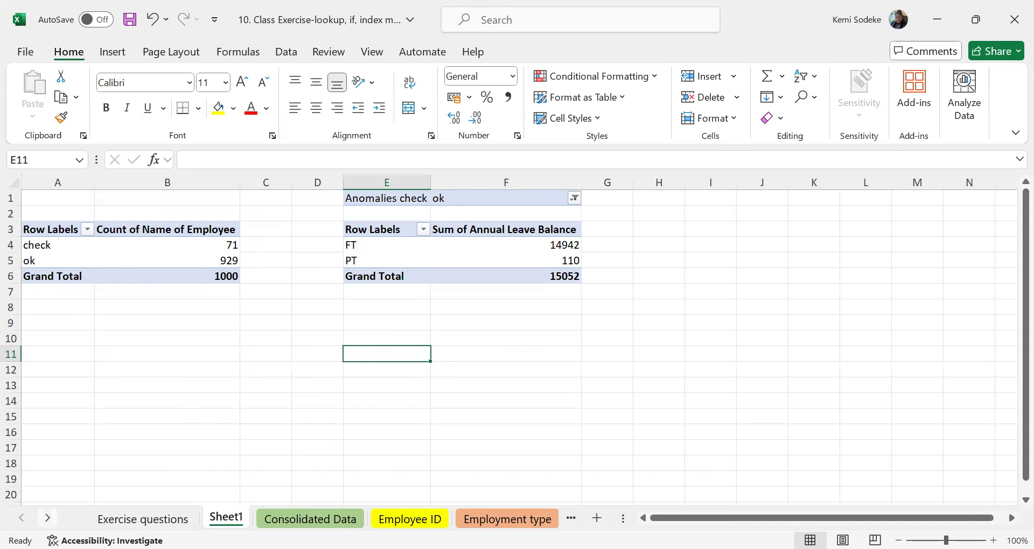
Examine the employee IDs and leave days taken on the AL taken sheet, and return to the PivotTables on Sheet1.
left_click(47, 518)
left_click(480, 518)
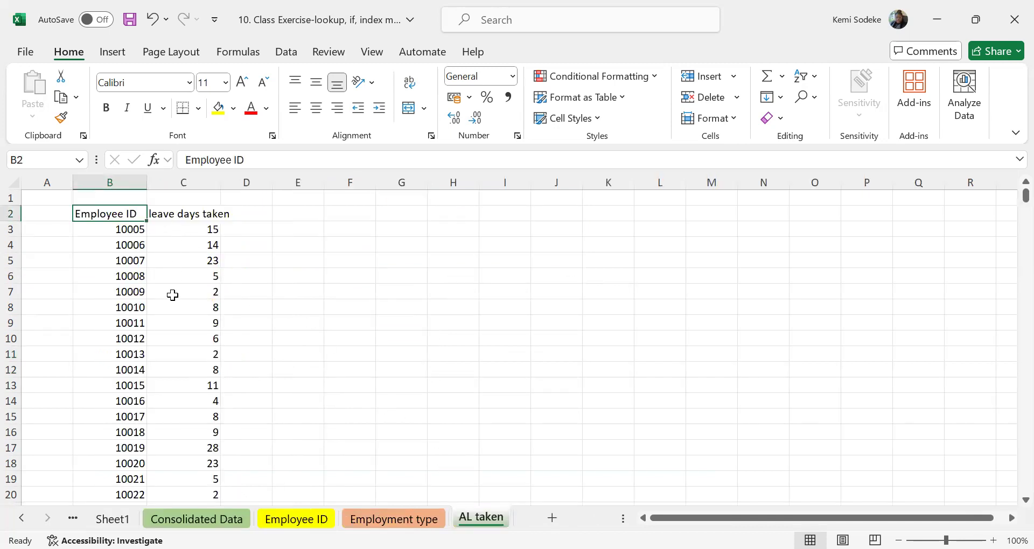
left_click(21, 518)
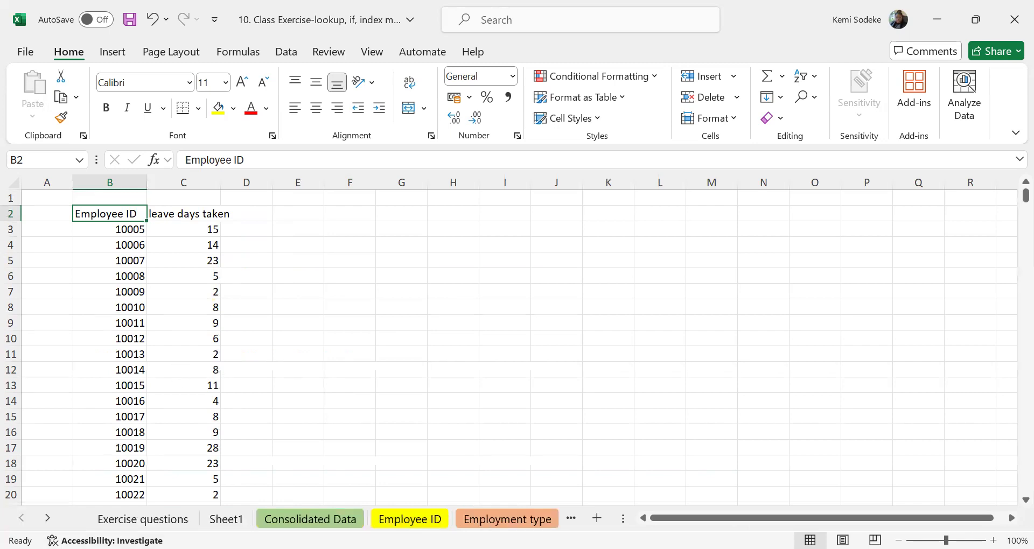
left_click(417, 432)
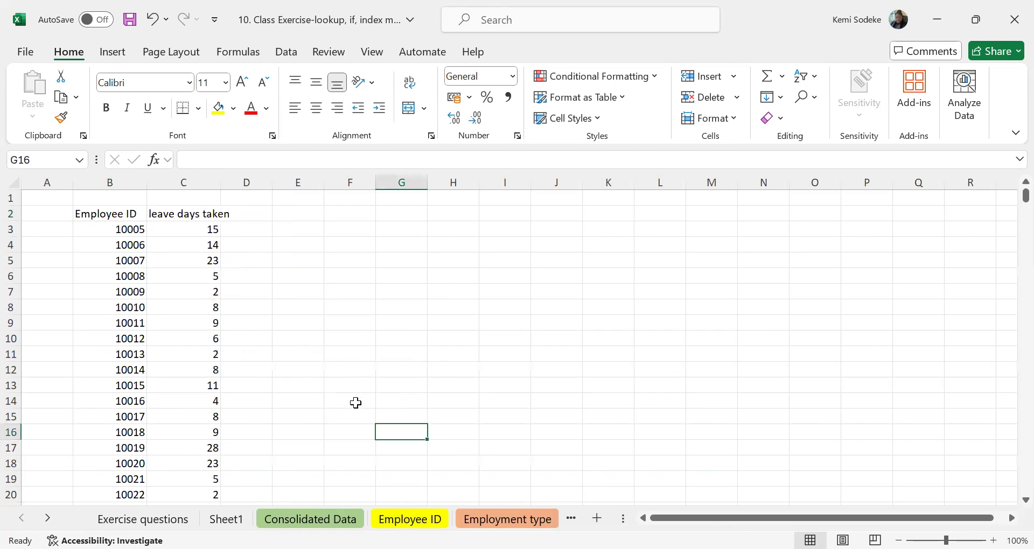
left_click(226, 519)
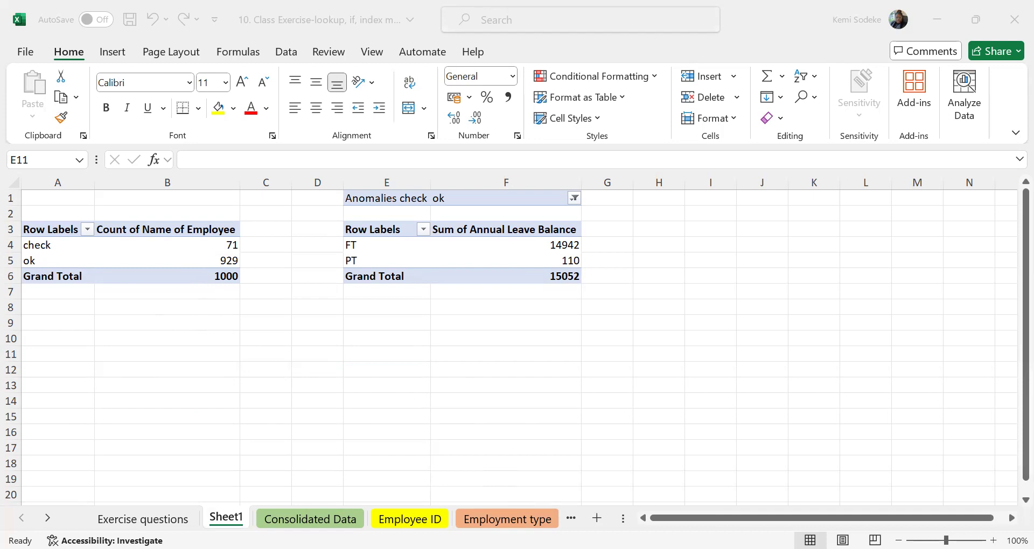
left_click_drag(946, 541, 943, 540)
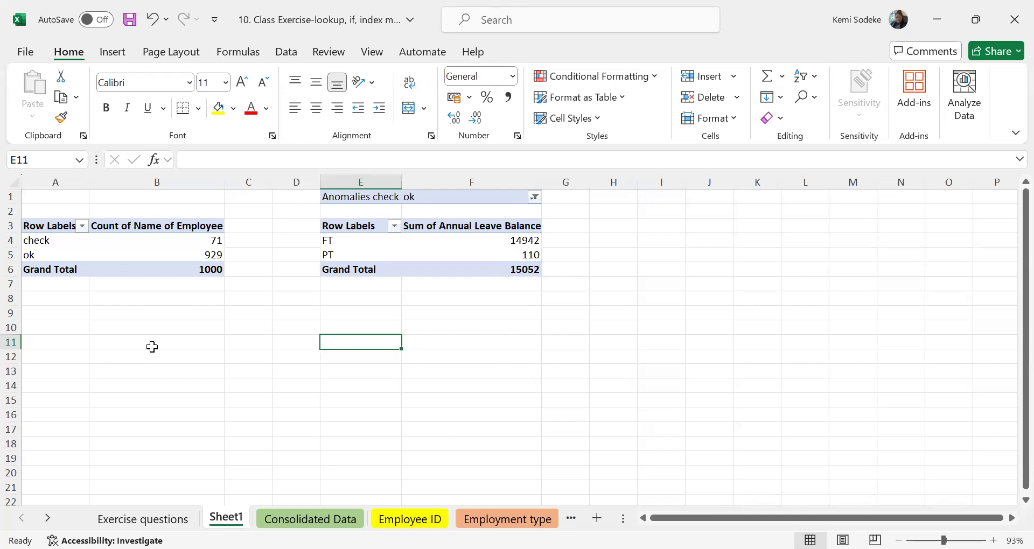
Reread questions 2 and 3 and their pivot instructions on the Exercise questions sheet.
left_click(143, 519)
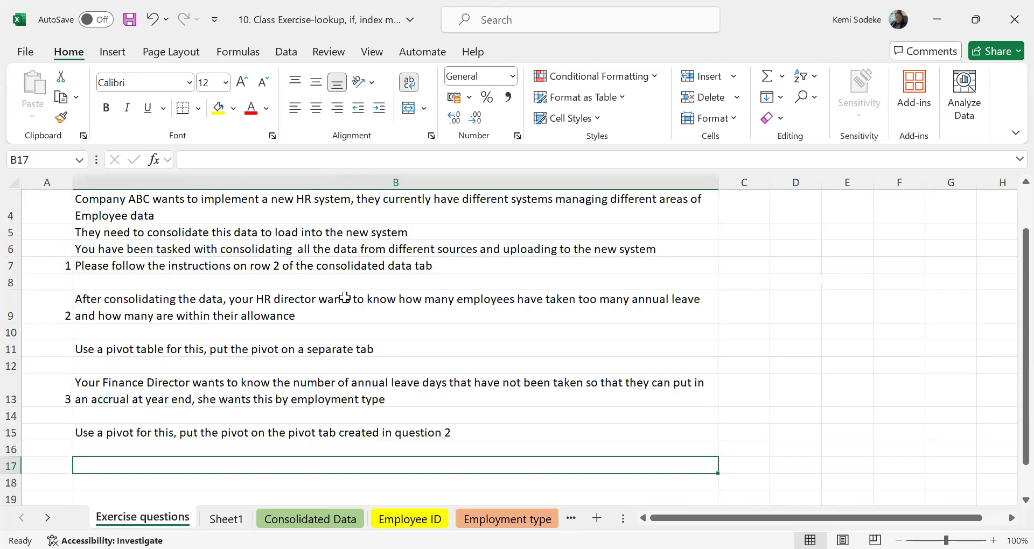
left_click(197, 296)
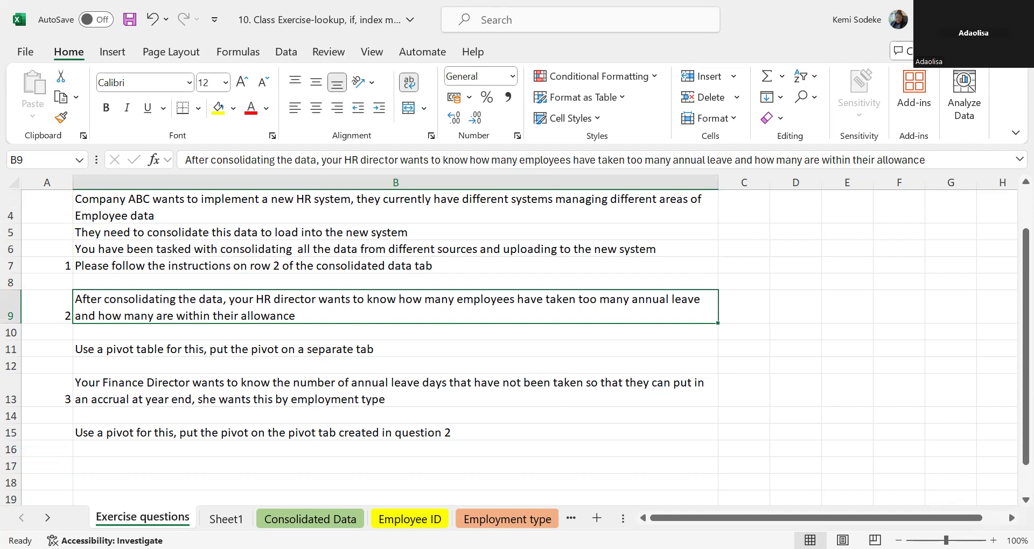
left_click(303, 470)
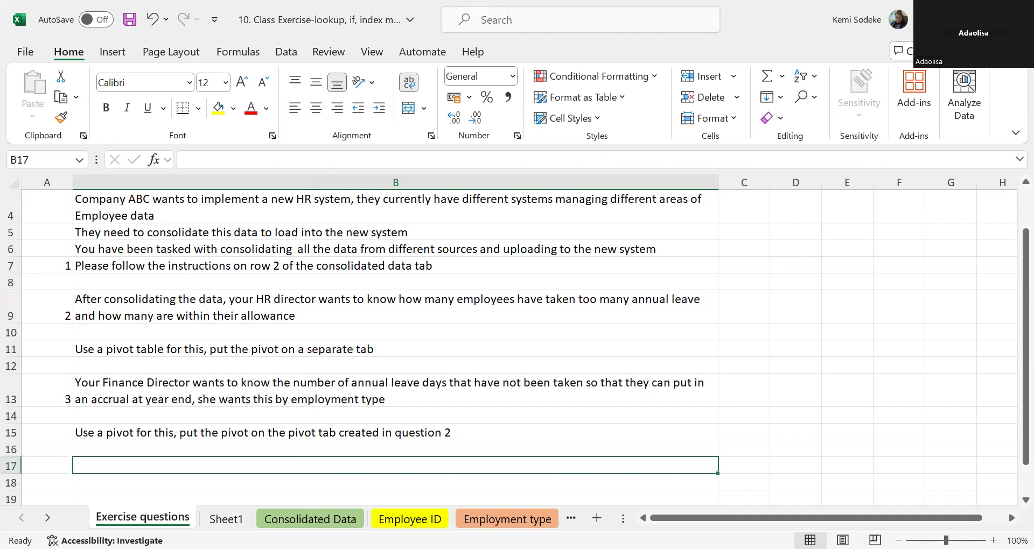
left_click(229, 480)
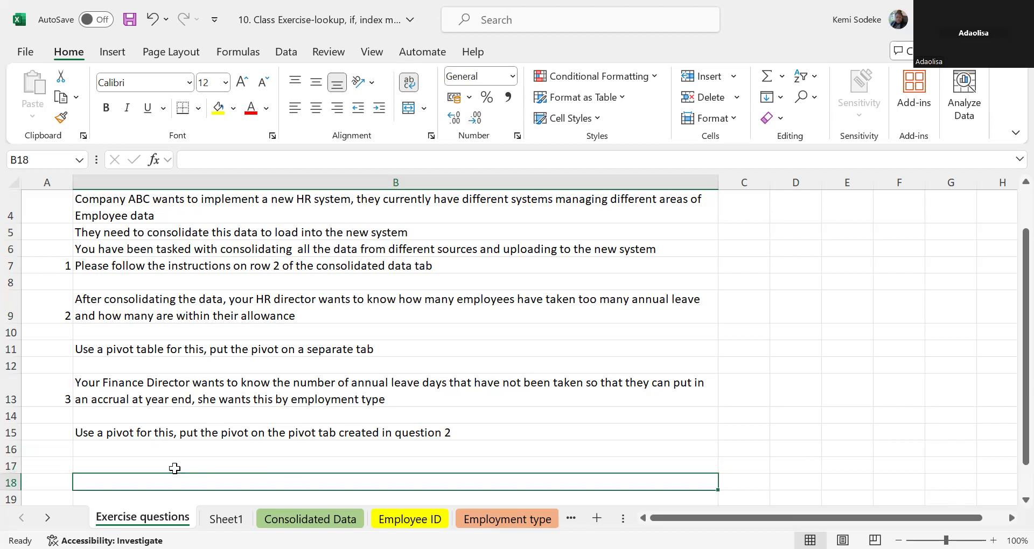
left_click(108, 464)
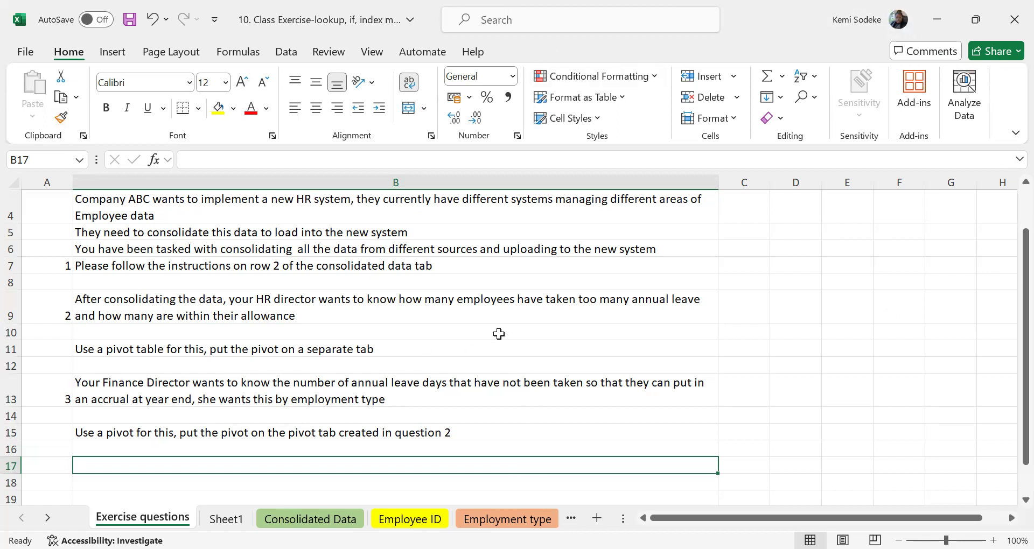
left_click(421, 328)
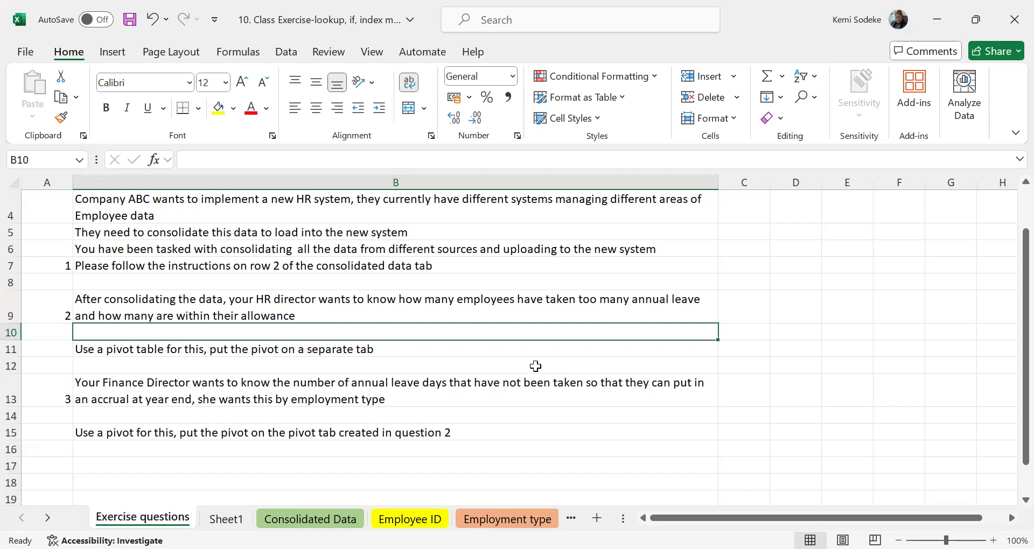
scroll(391, 427, "down", 1)
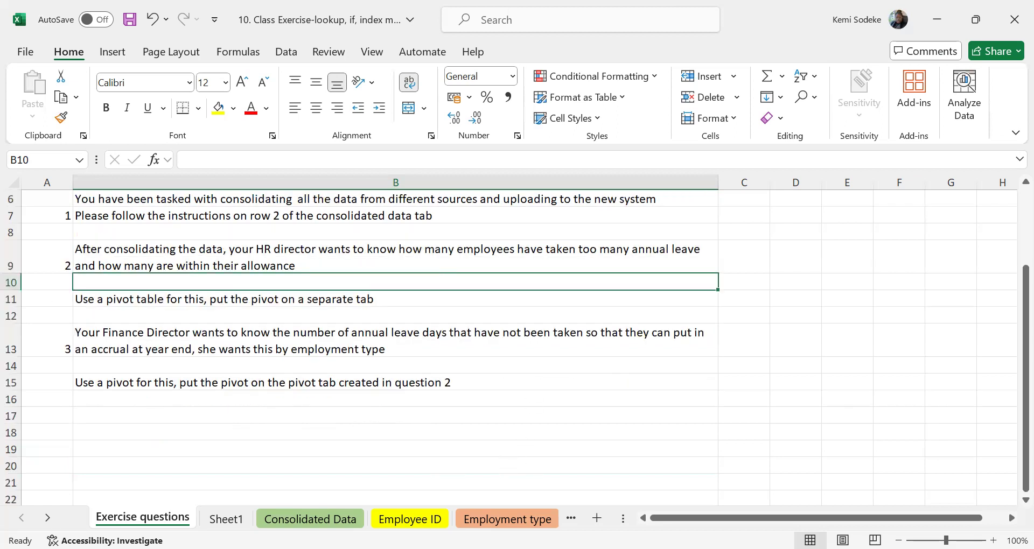
left_click(149, 417)
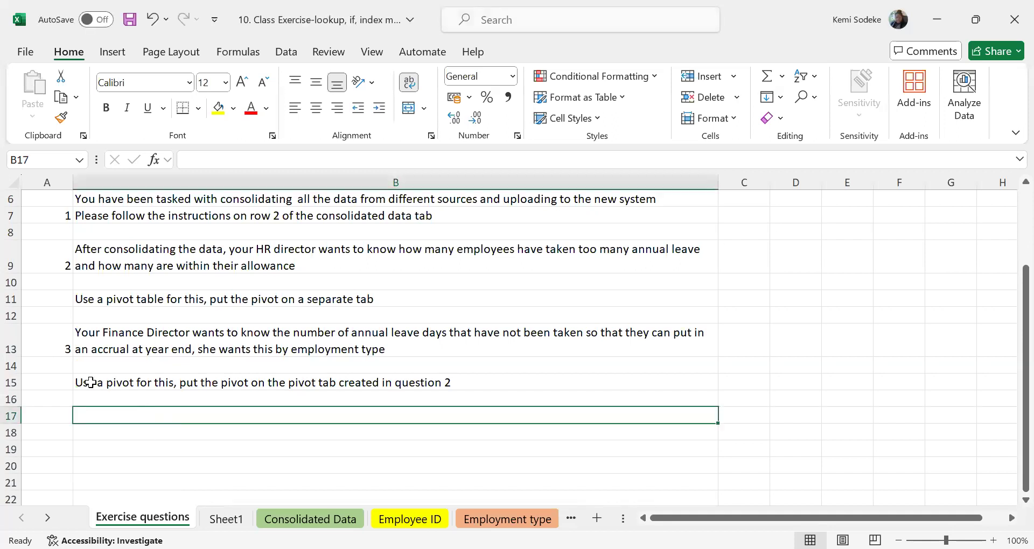
left_click(170, 435)
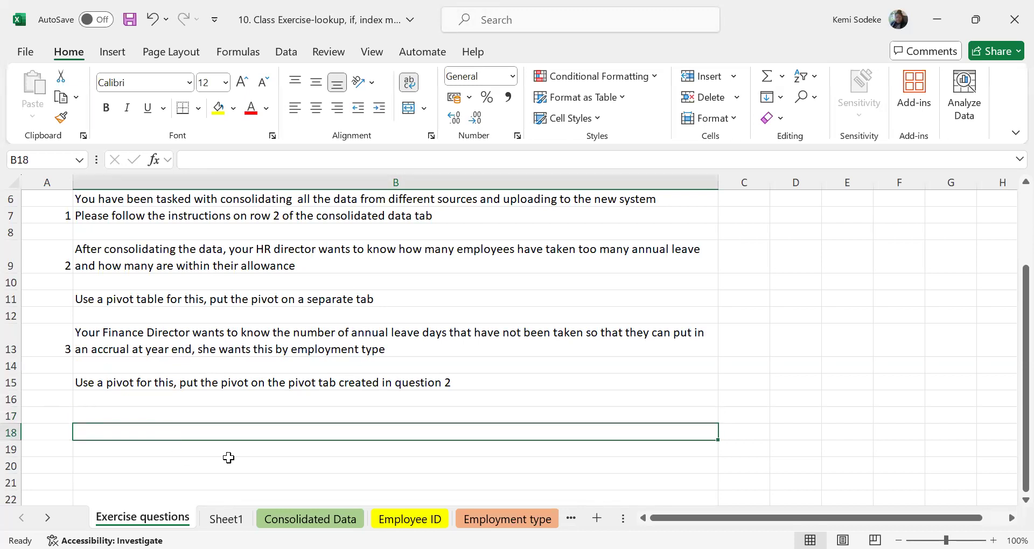
scroll(191, 423, "up", 2)
scroll(191, 423, "down", 3)
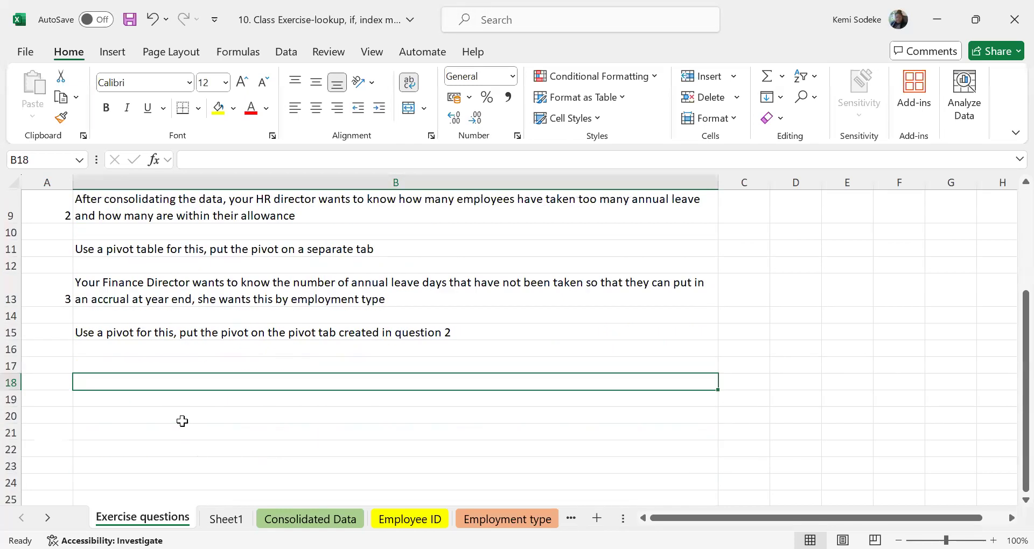
left_click(135, 400)
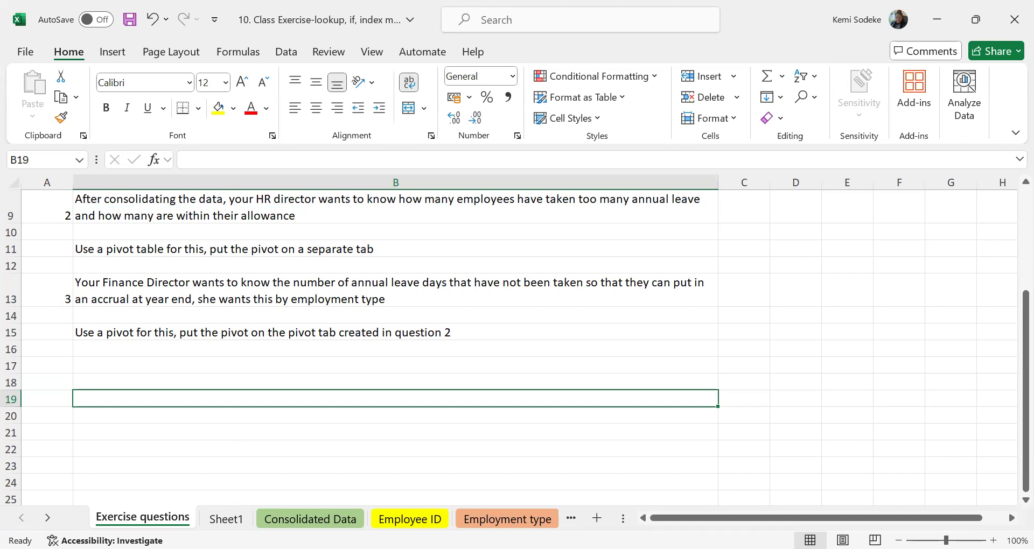
left_click(125, 365)
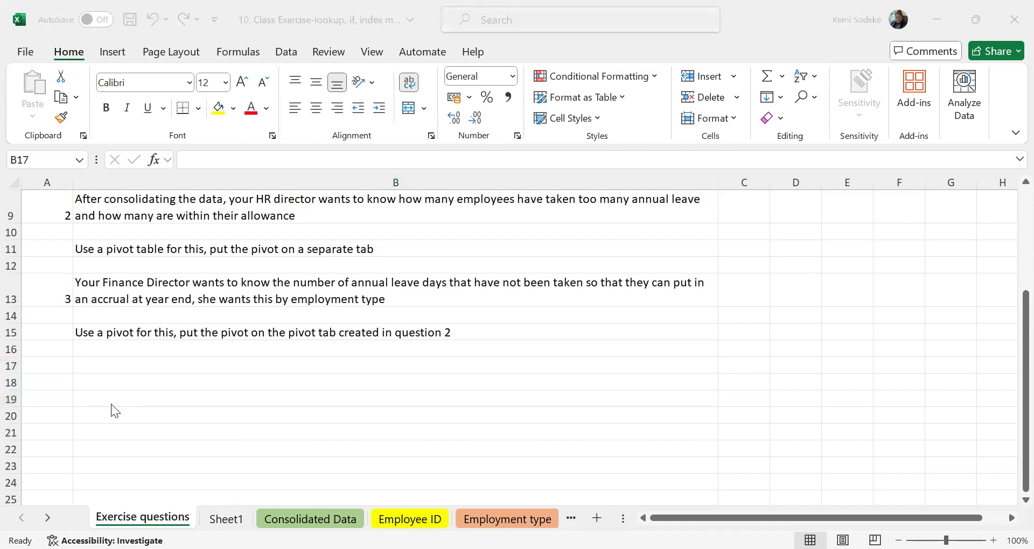
left_click(110, 384)
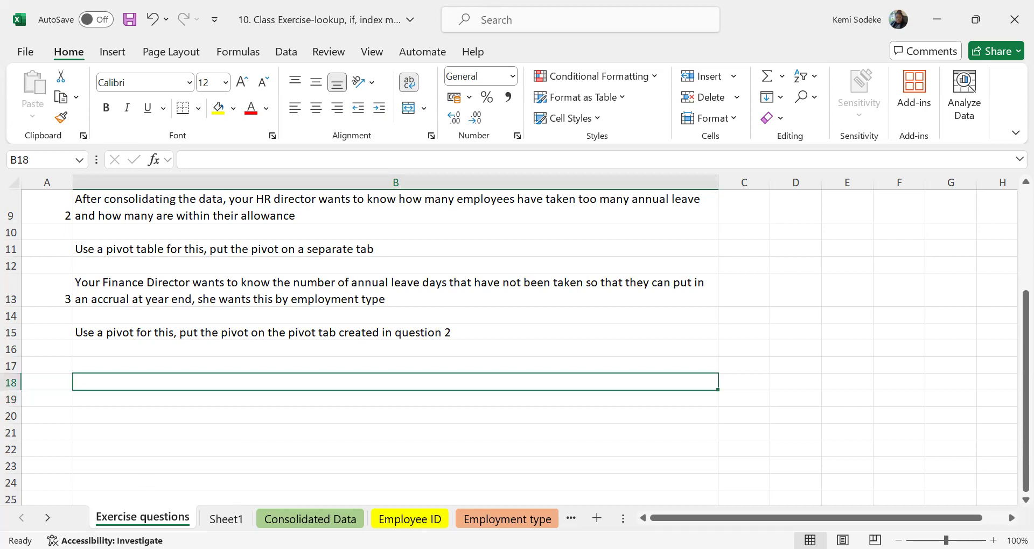
left_click(139, 370)
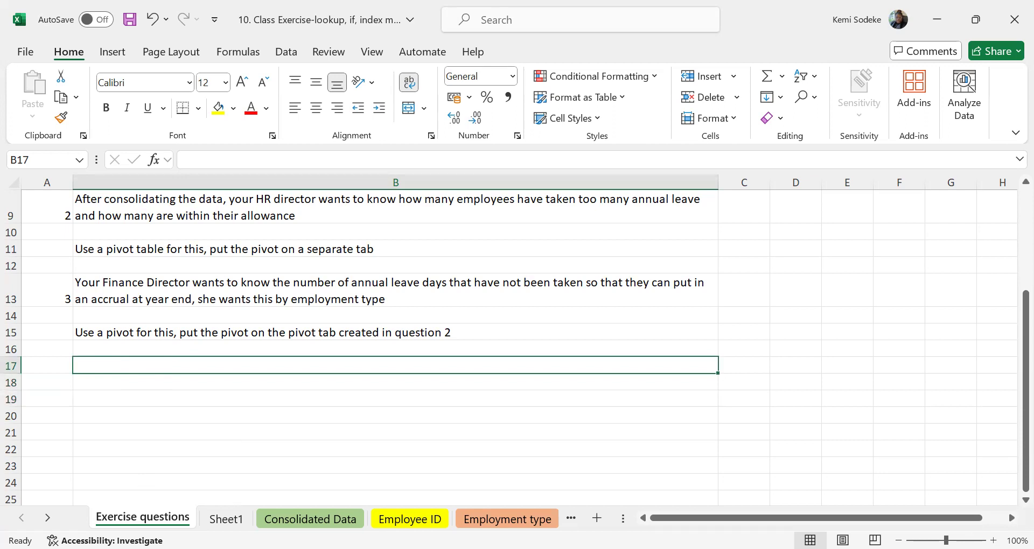
left_click(134, 413)
left_click(125, 386)
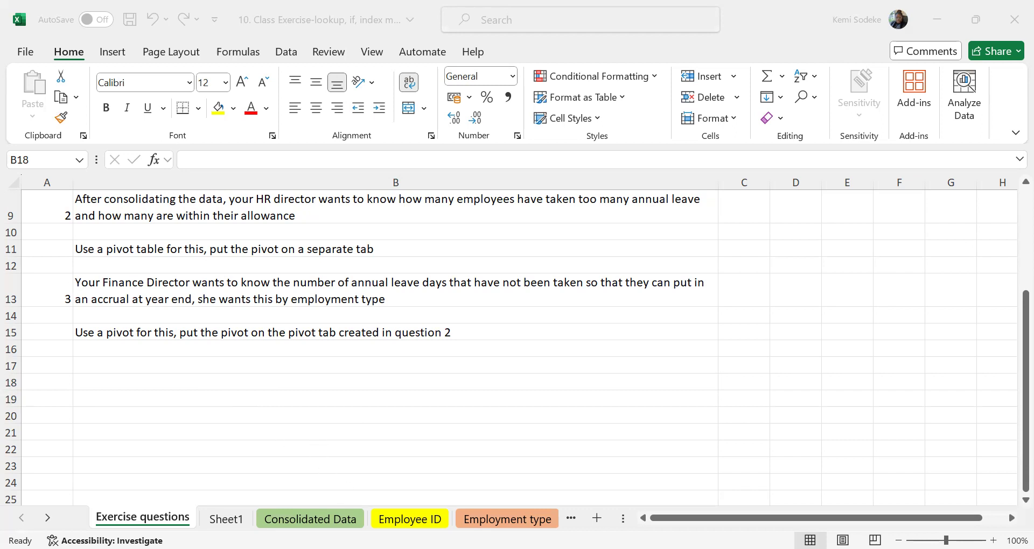
left_click(259, 385)
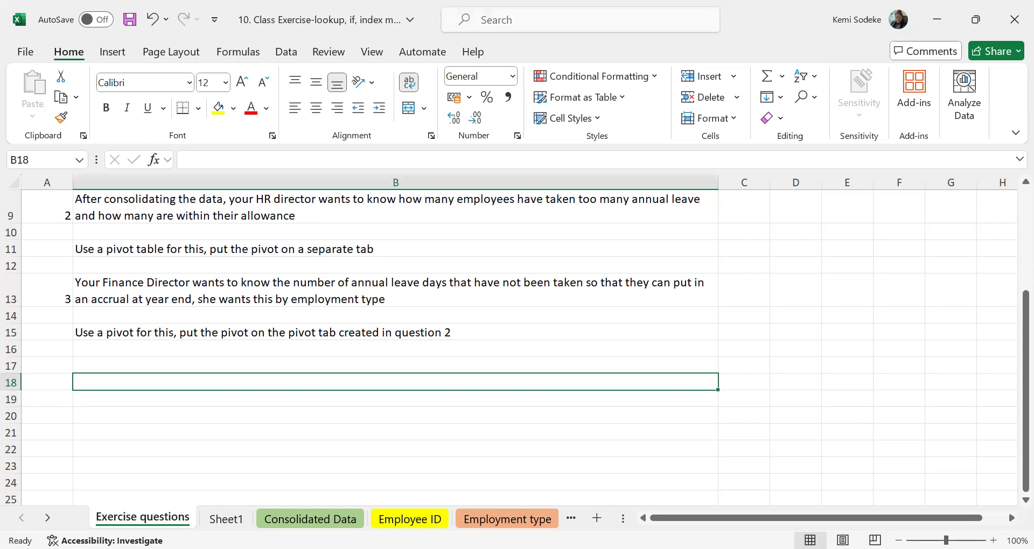
left_click(175, 362)
left_click(173, 401)
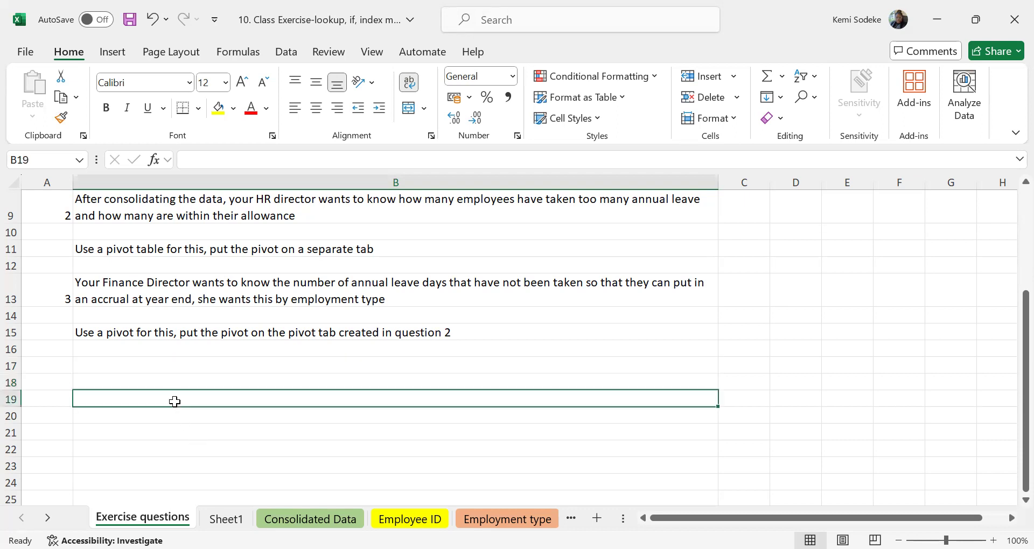
left_click(162, 383)
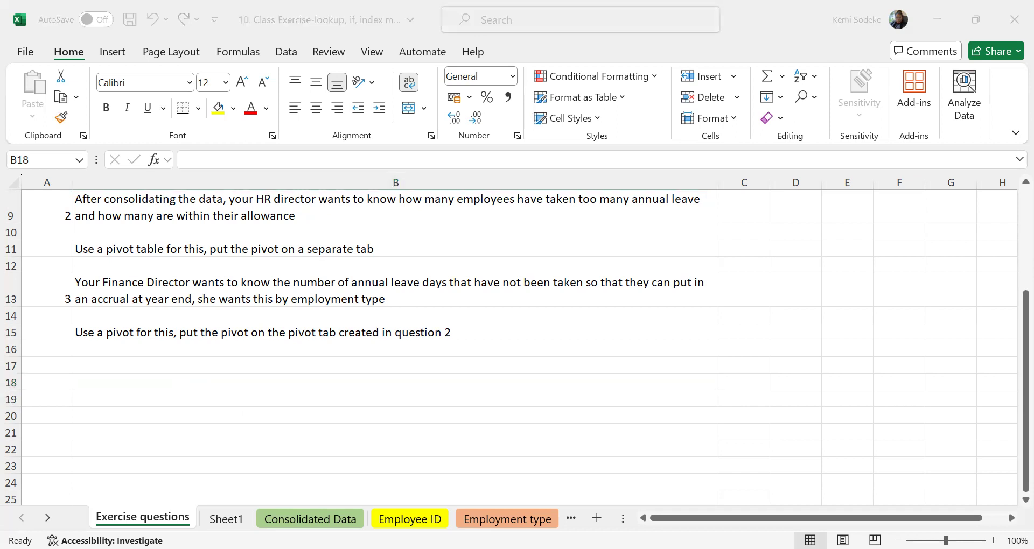
left_click(414, 408)
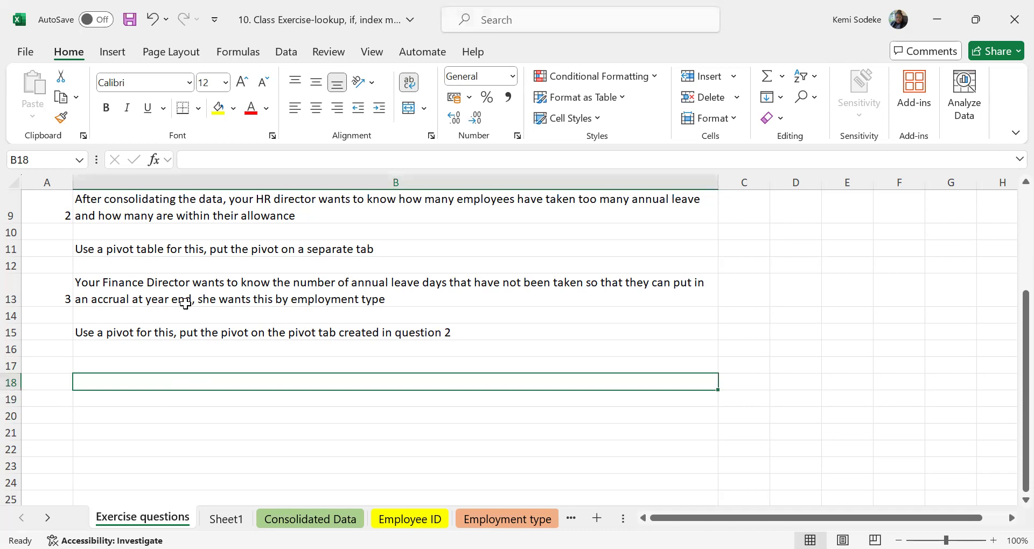
left_click(98, 365)
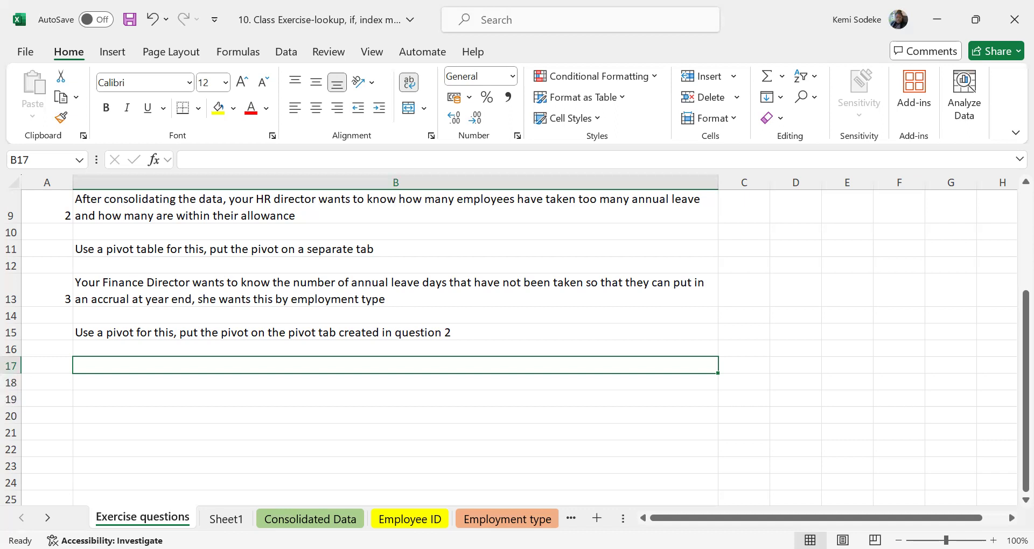
left_click(185, 412)
left_click(137, 381)
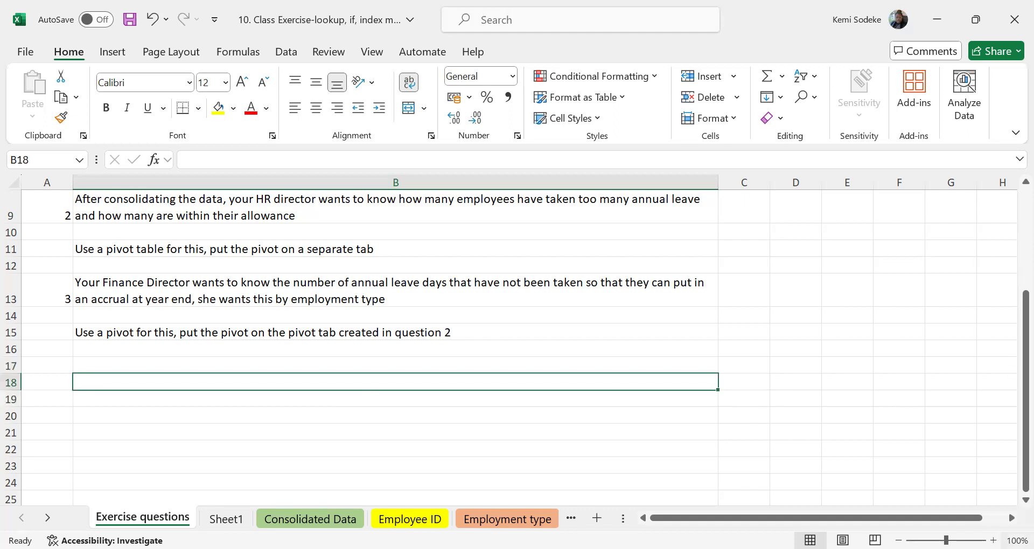
left_click(177, 432)
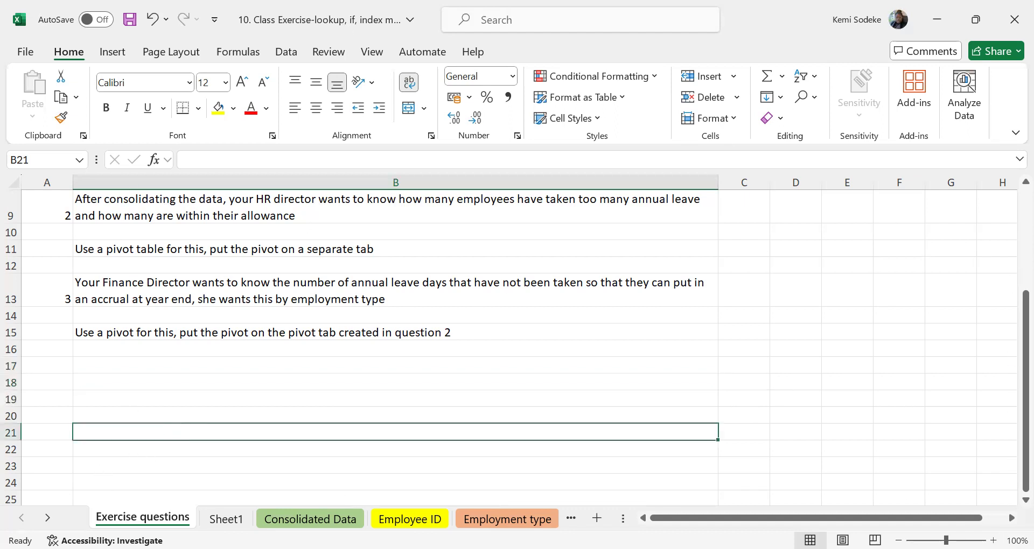
key("alt+Tab")
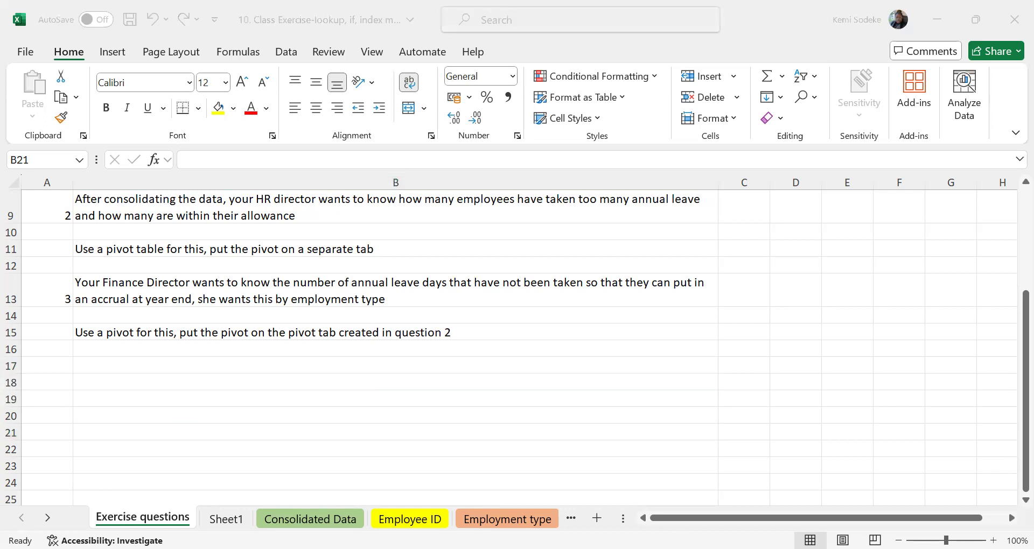